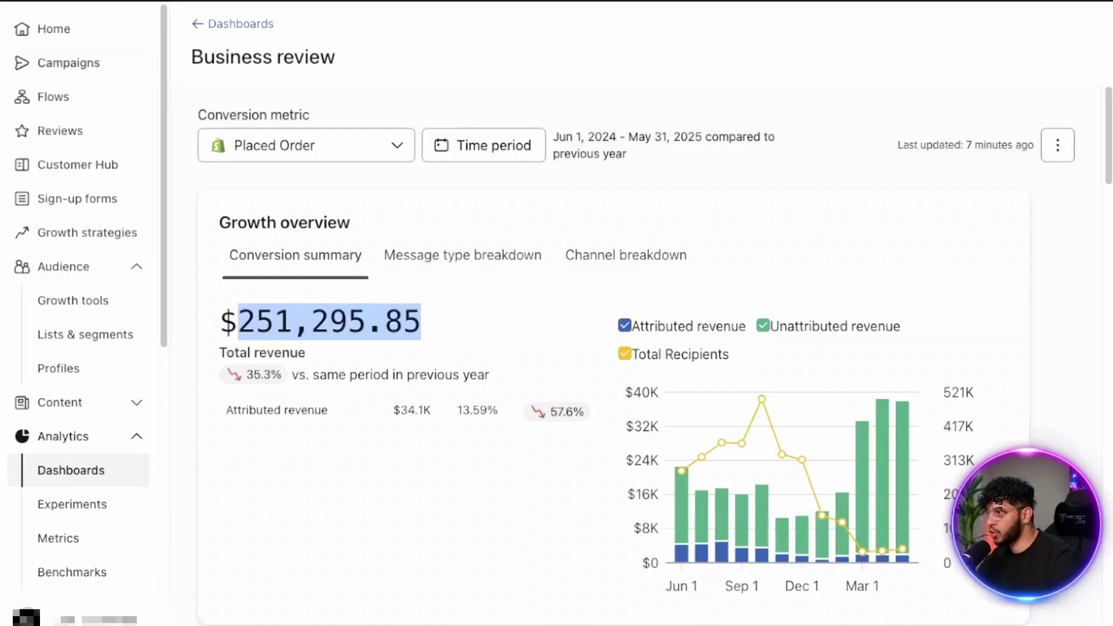
- Inspect the October and June 2024 revenue breakdowns in the Growth overview chart
mouse_move(762, 516)
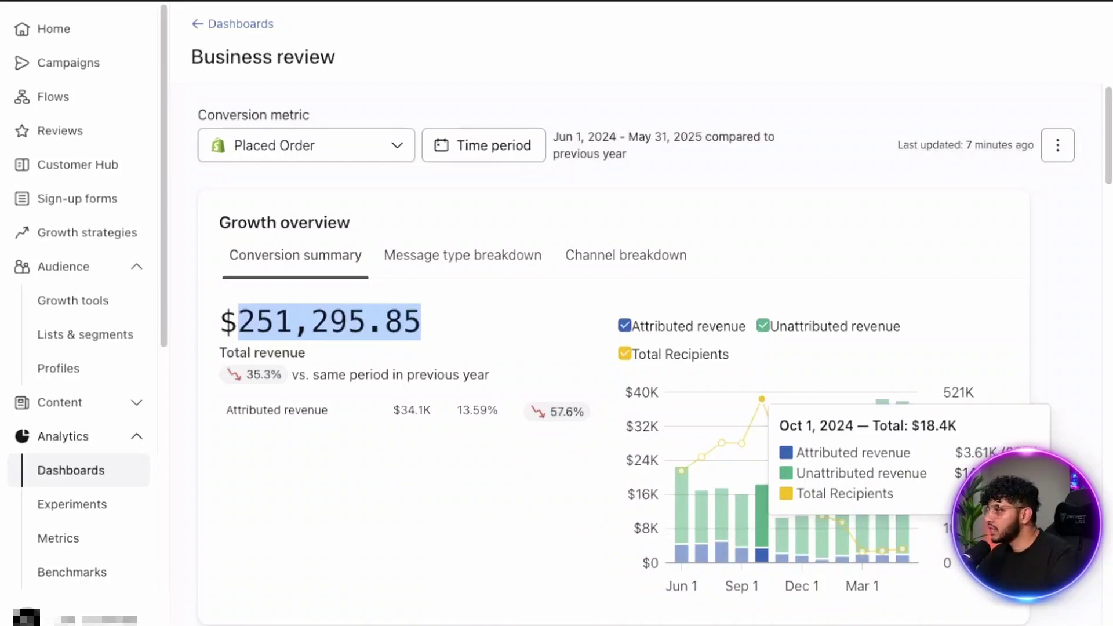
mouse_move(682, 493)
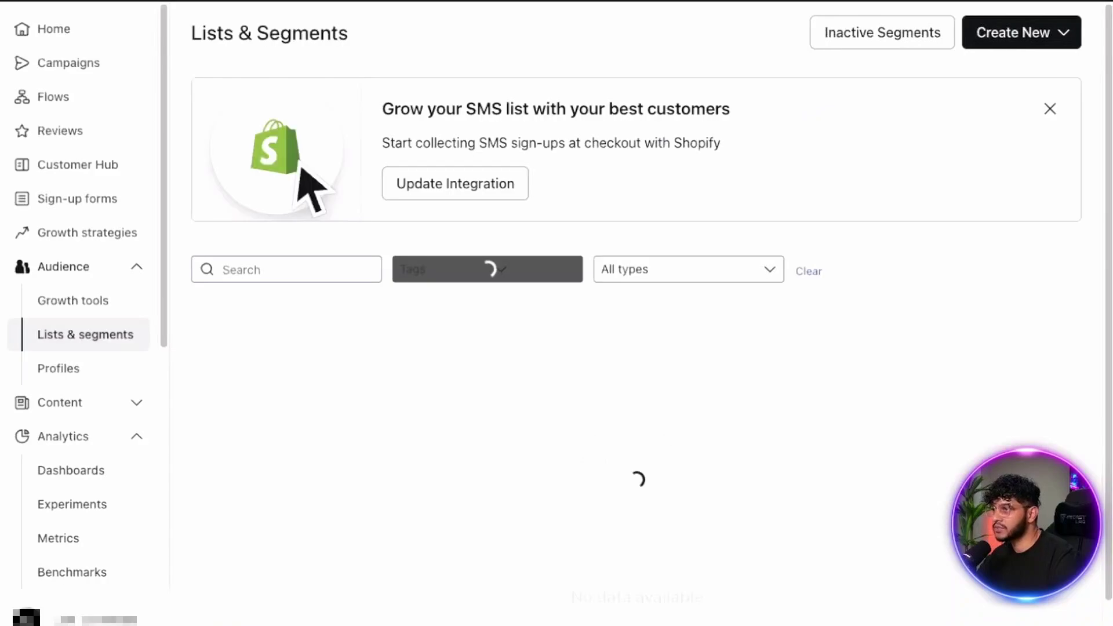
- Page through the account's lists and segments from newest to the 2019 entries, examining their names, types, member counts and creation dates
scroll(637, 325, down, 3)
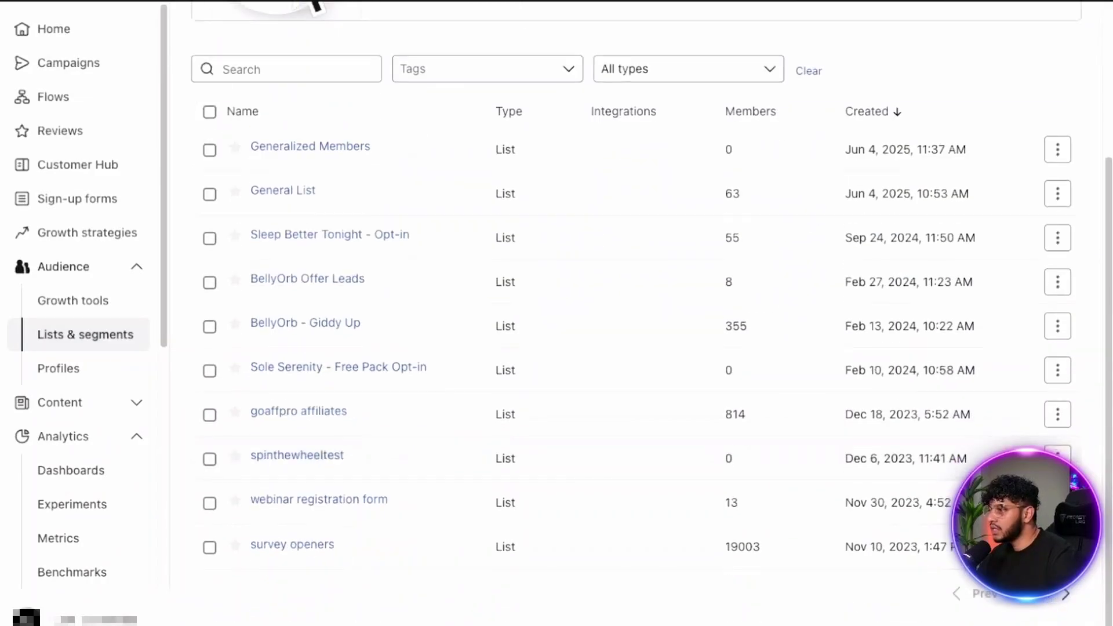
click(1044, 594)
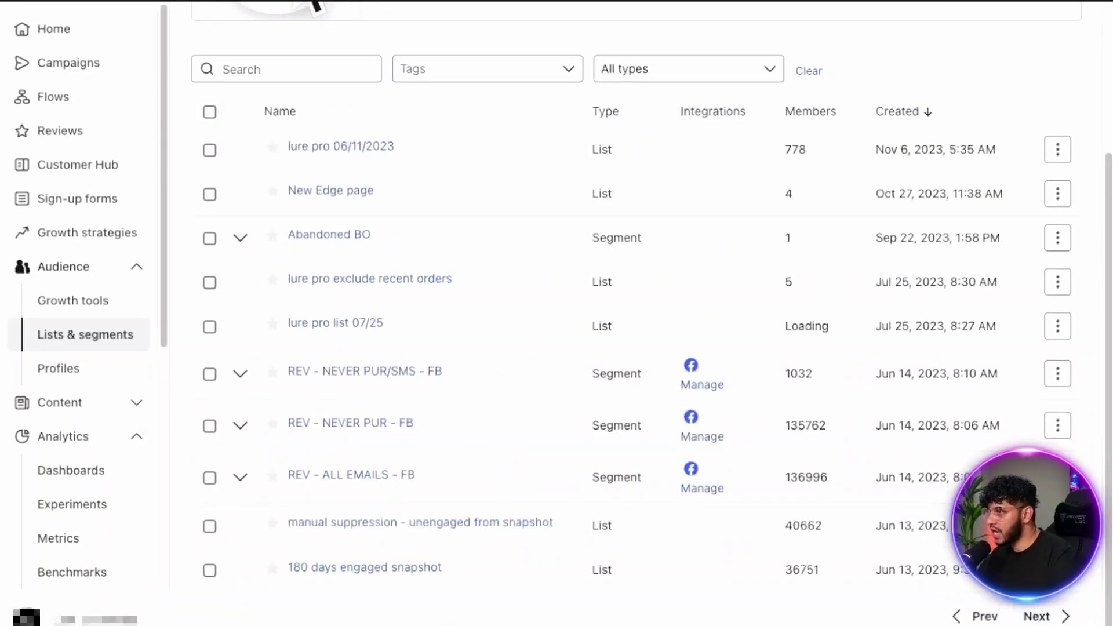
scroll(638, 325, down, 1)
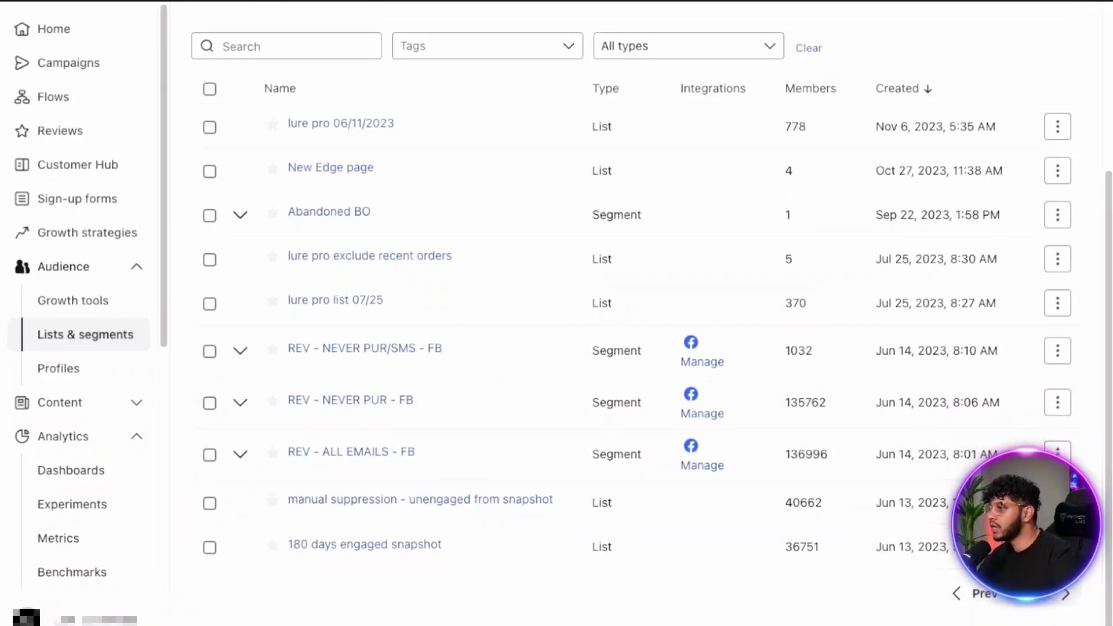
click(1065, 595)
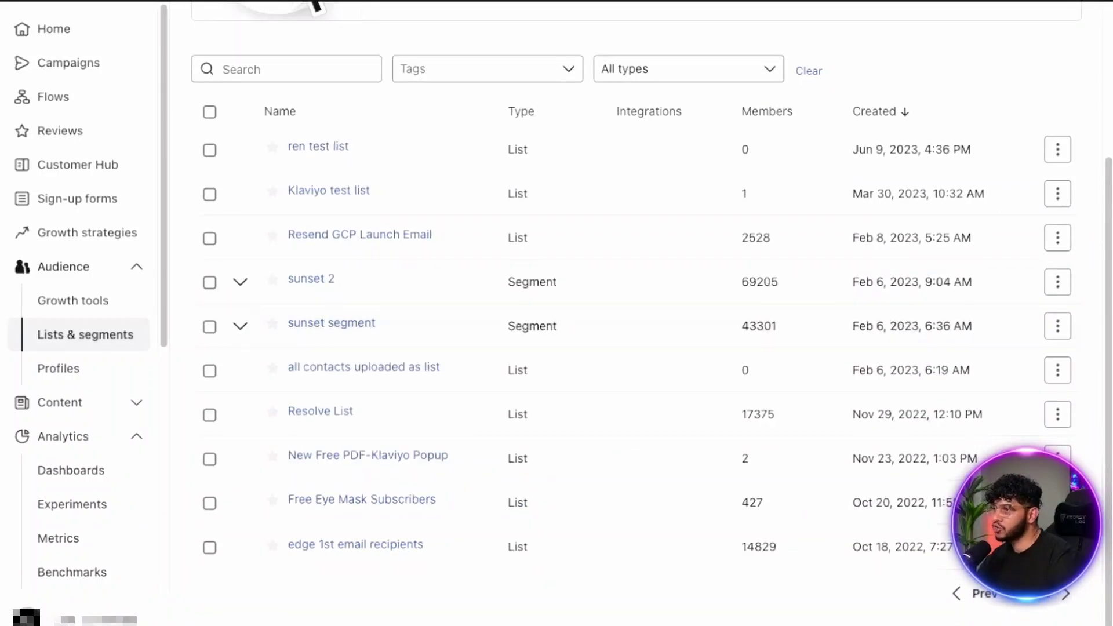
click(1065, 595)
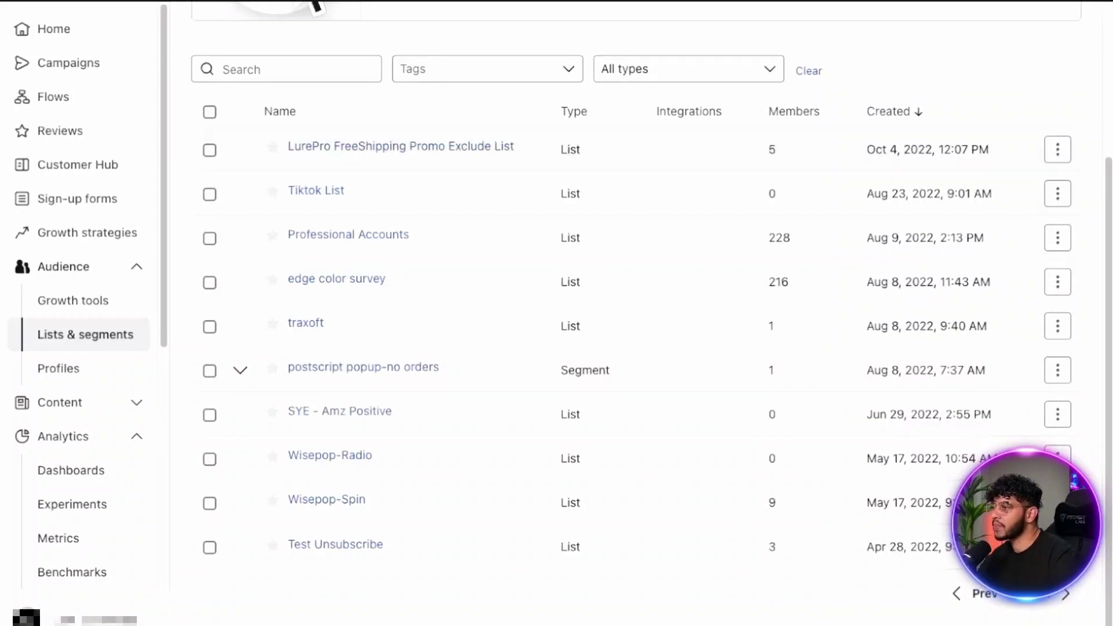
click(1065, 595)
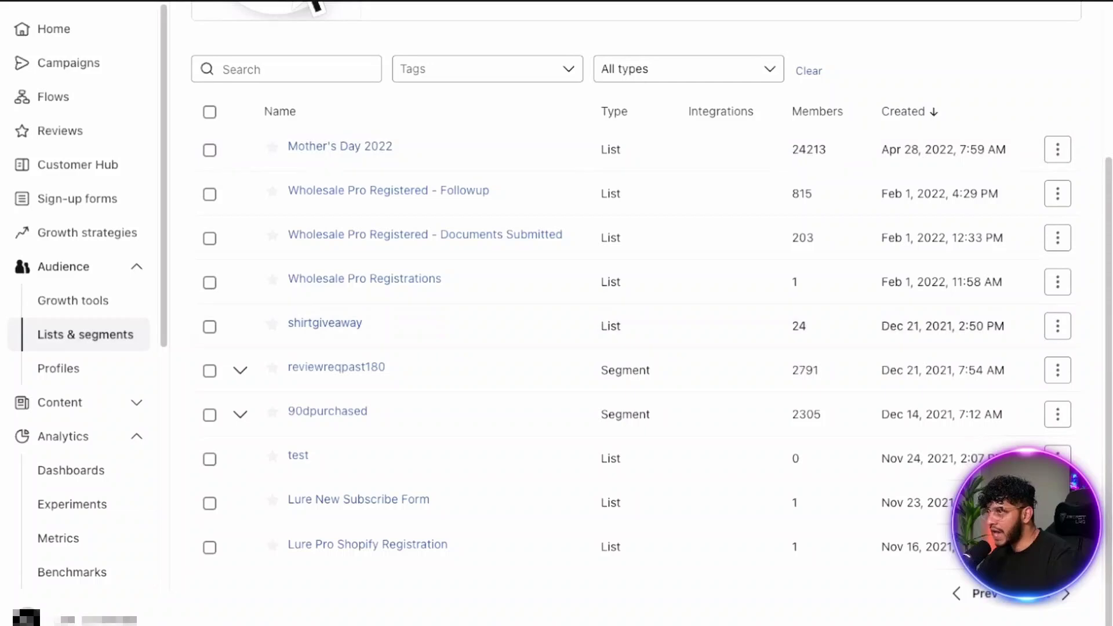
click(1066, 594)
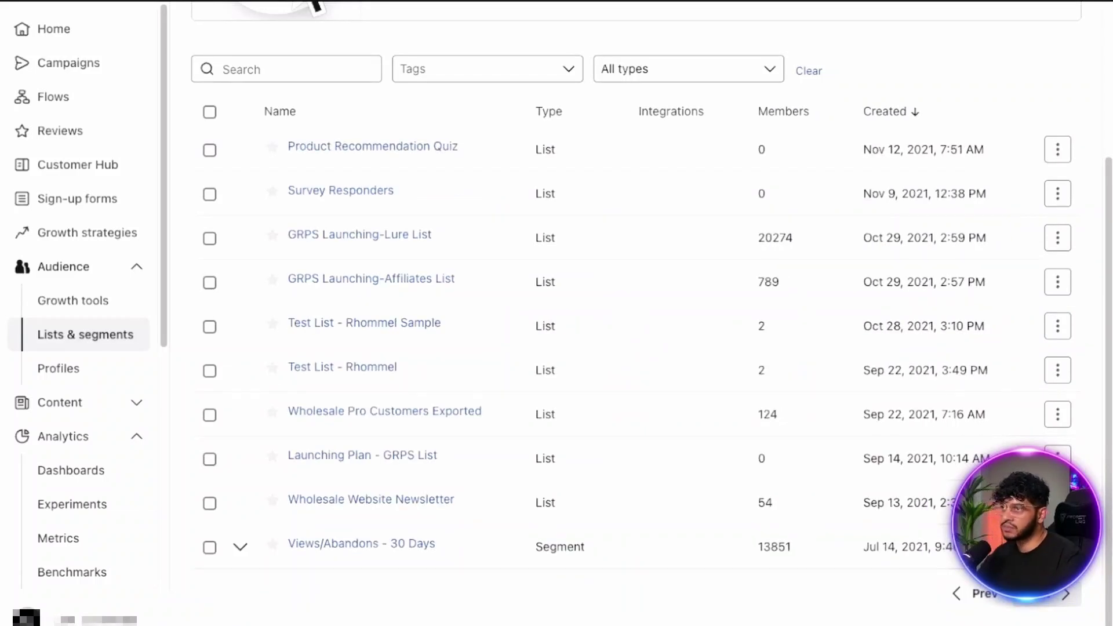
click(1065, 594)
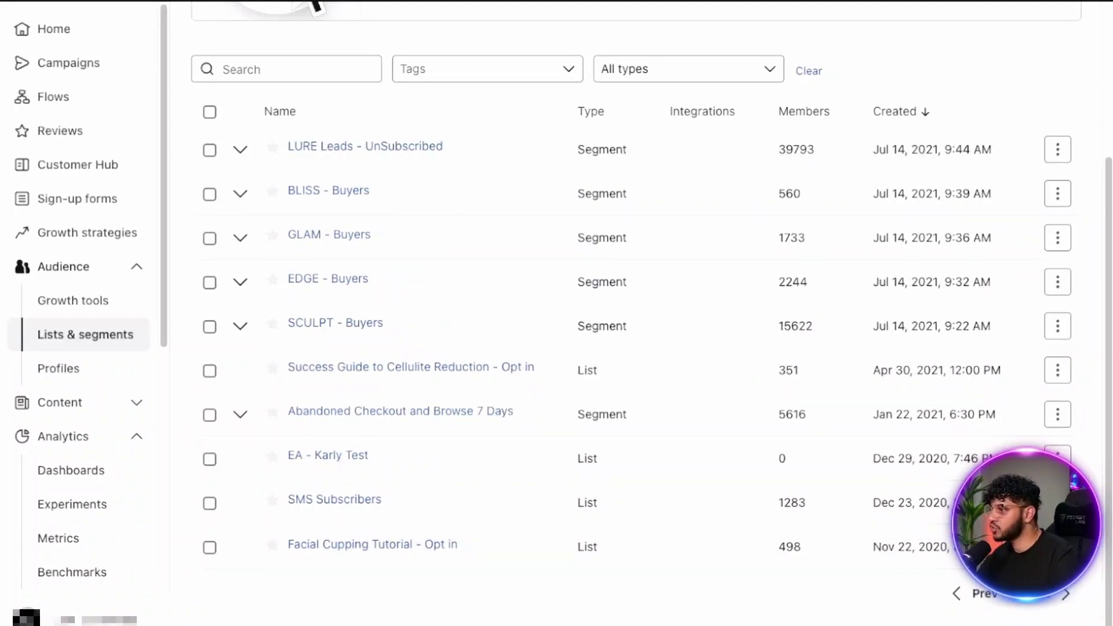
click(1066, 594)
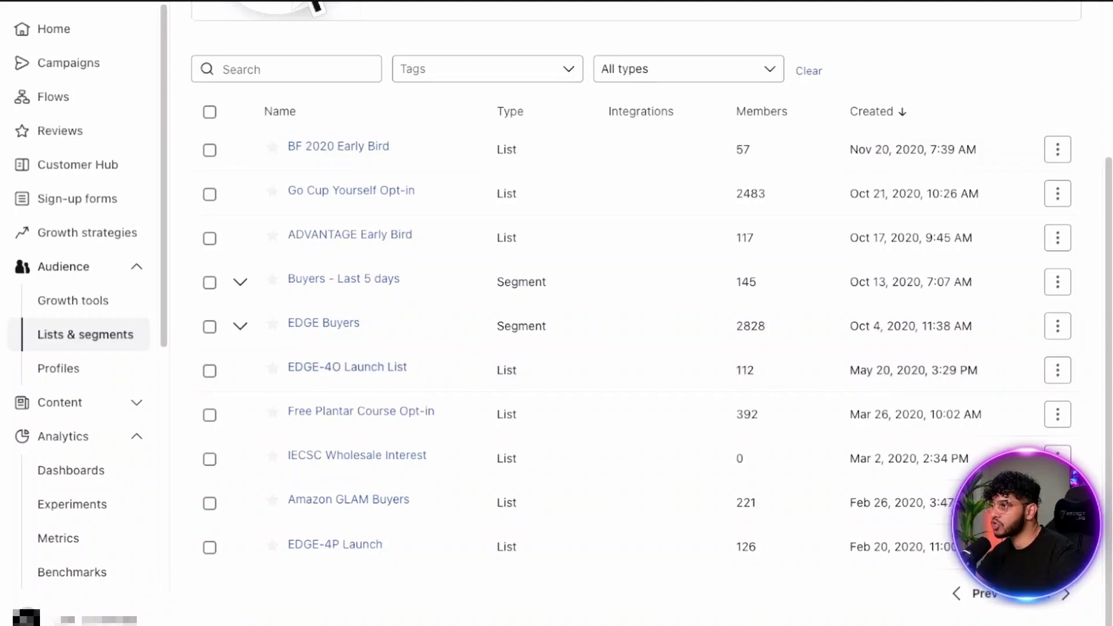
click(1066, 594)
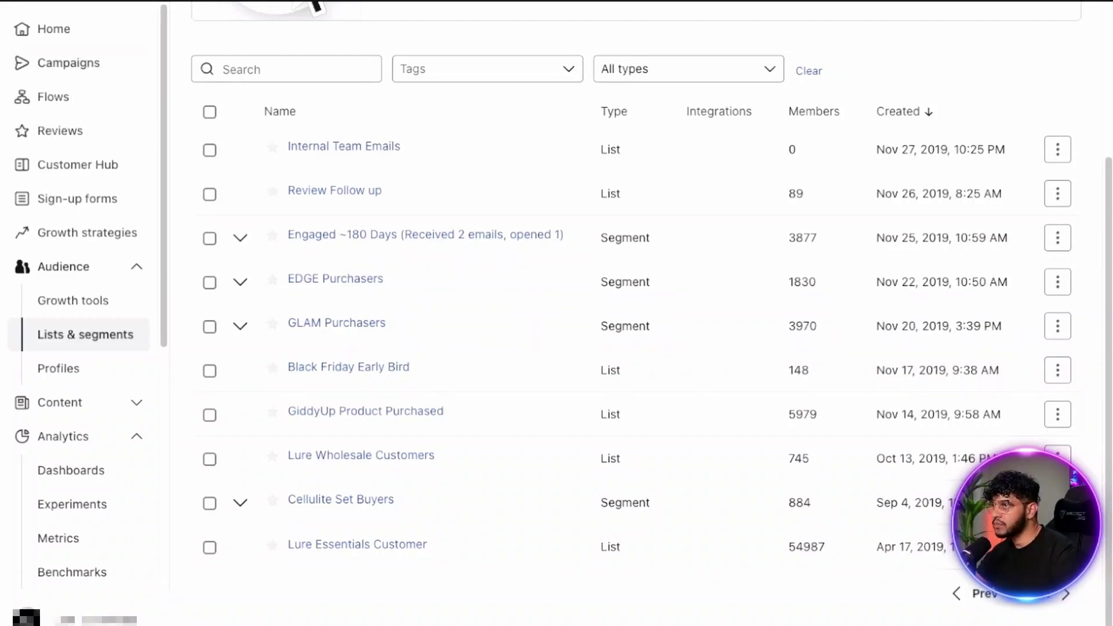
- Open the campaigns overview and check the date range options and the campaigns sent in the last 30 days
click(68, 63)
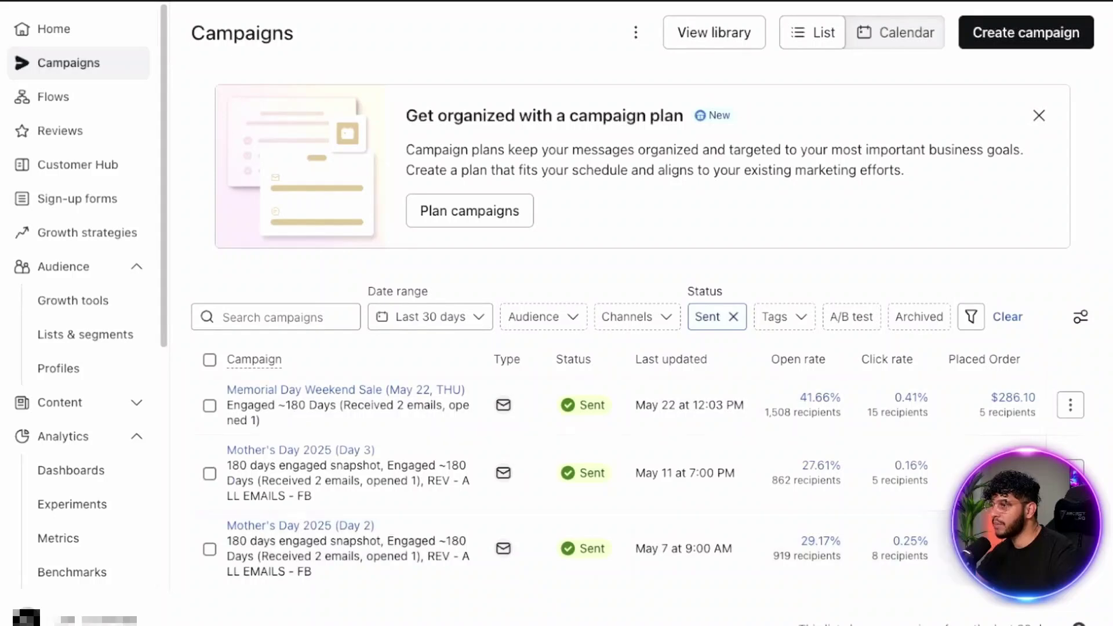
click(430, 317)
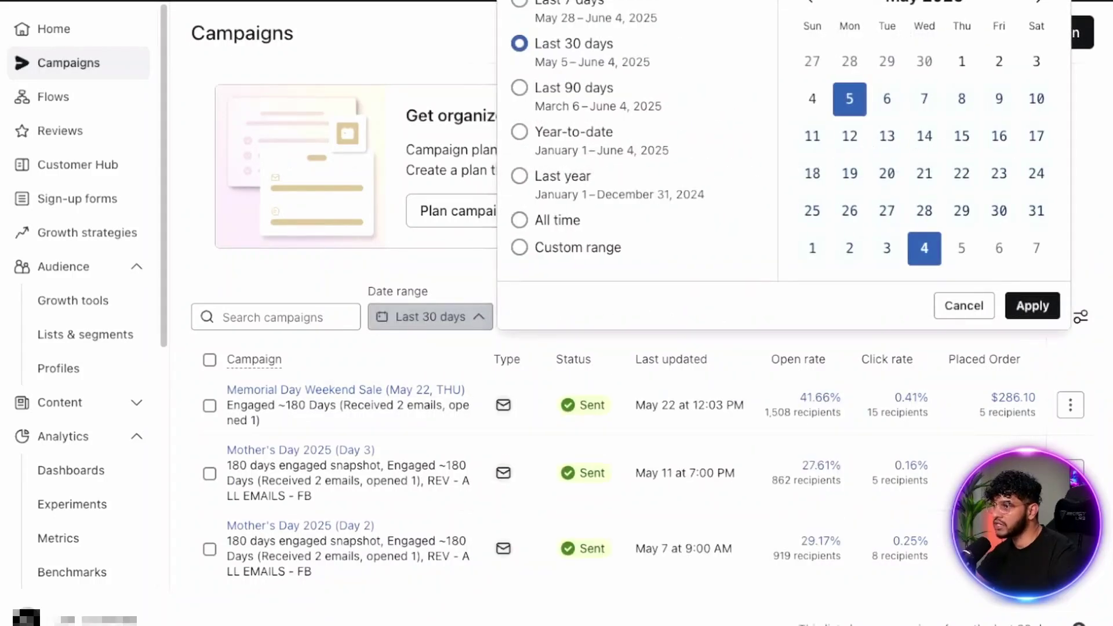
click(430, 316)
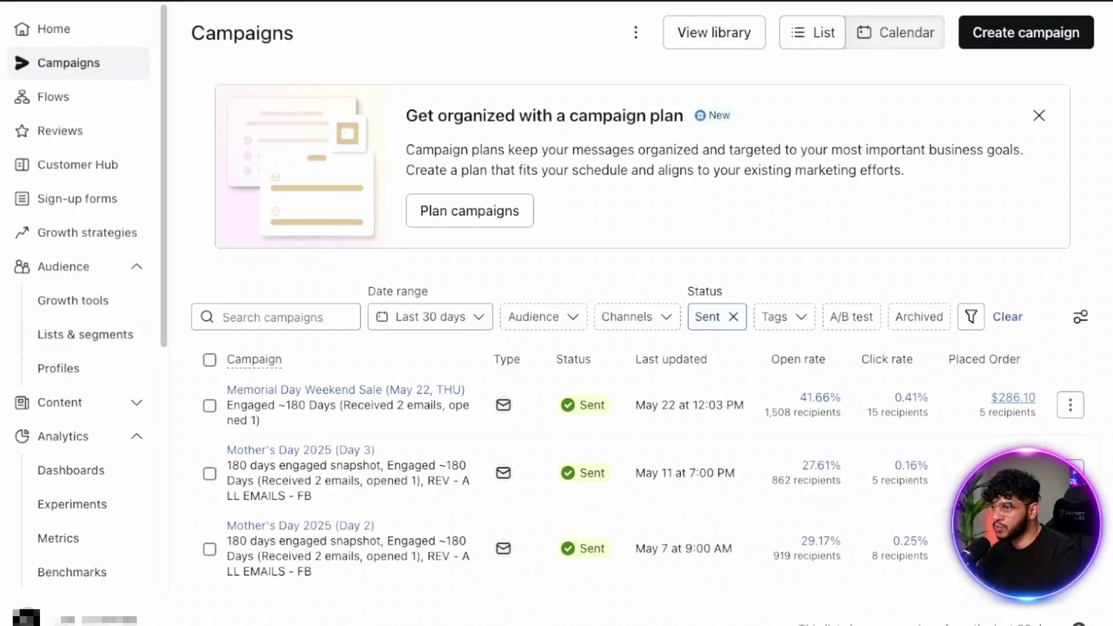
- Return to the lists and segments and review the first three pages, including the Facebook-synced segments
click(85, 335)
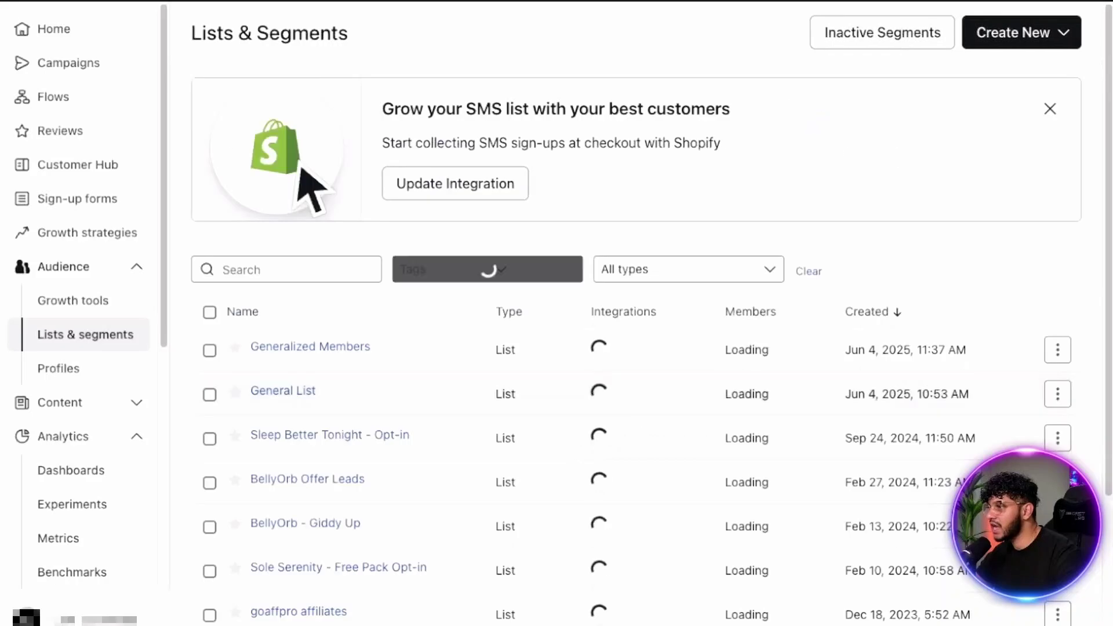
scroll(638, 348, down, 3)
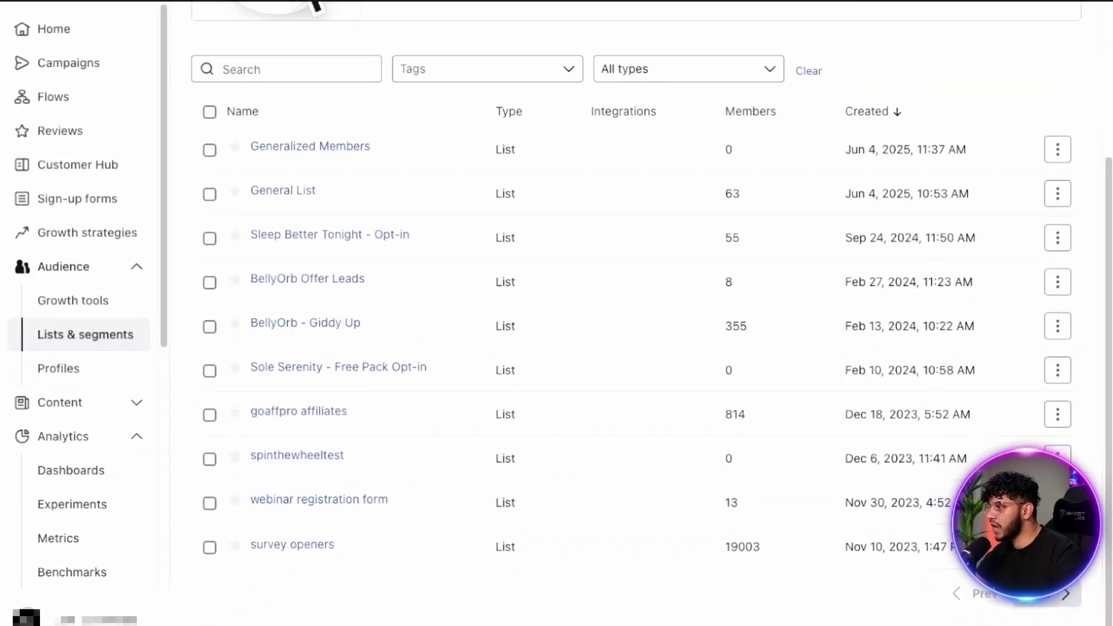
click(1043, 593)
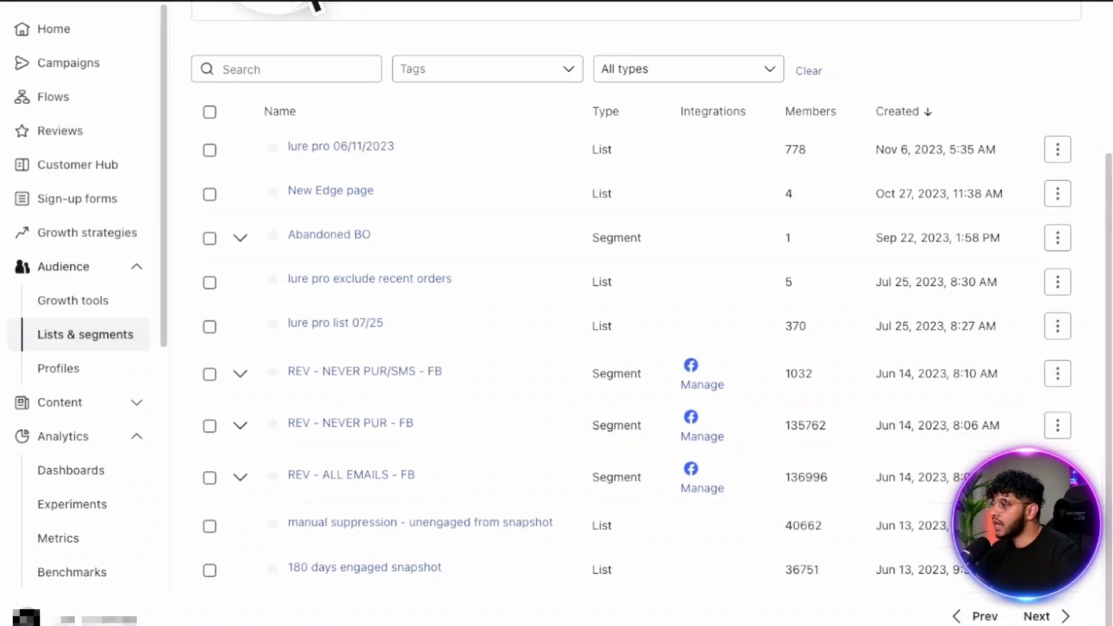
click(1037, 616)
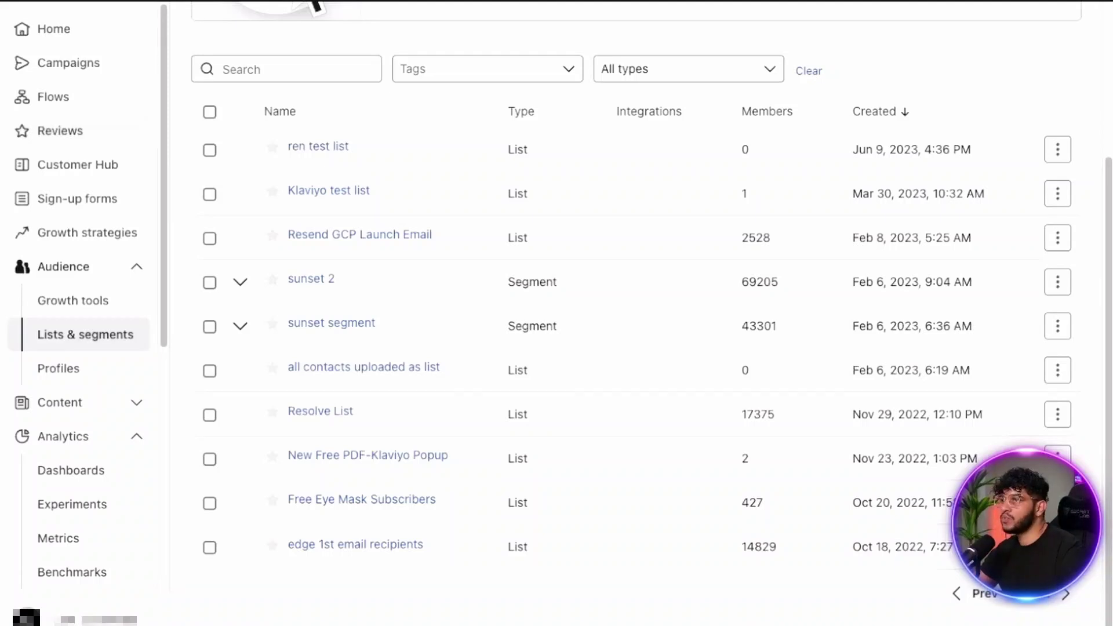
- Filter the sent campaigns to the last 90 days and review their audiences, send dates, open rates and order revenue
click(69, 63)
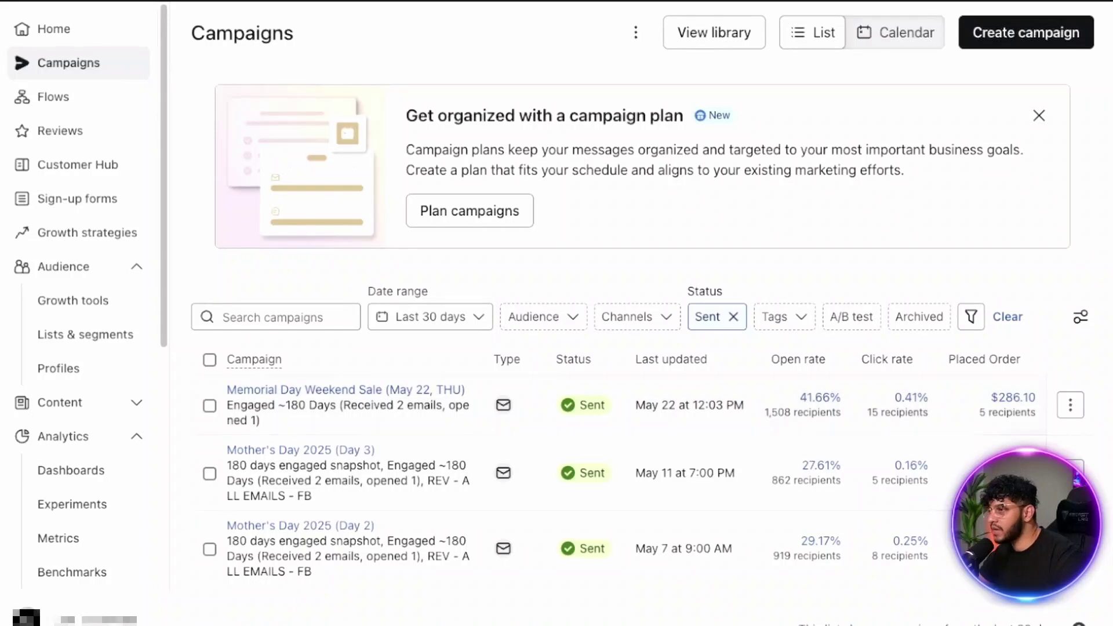
click(430, 316)
click(520, 87)
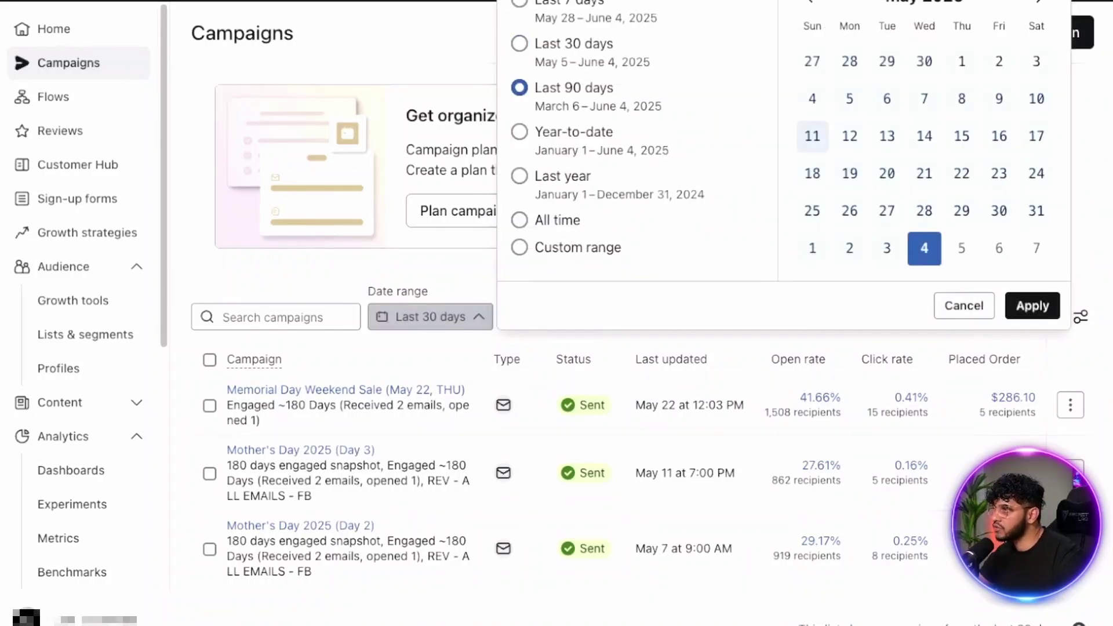
click(1032, 305)
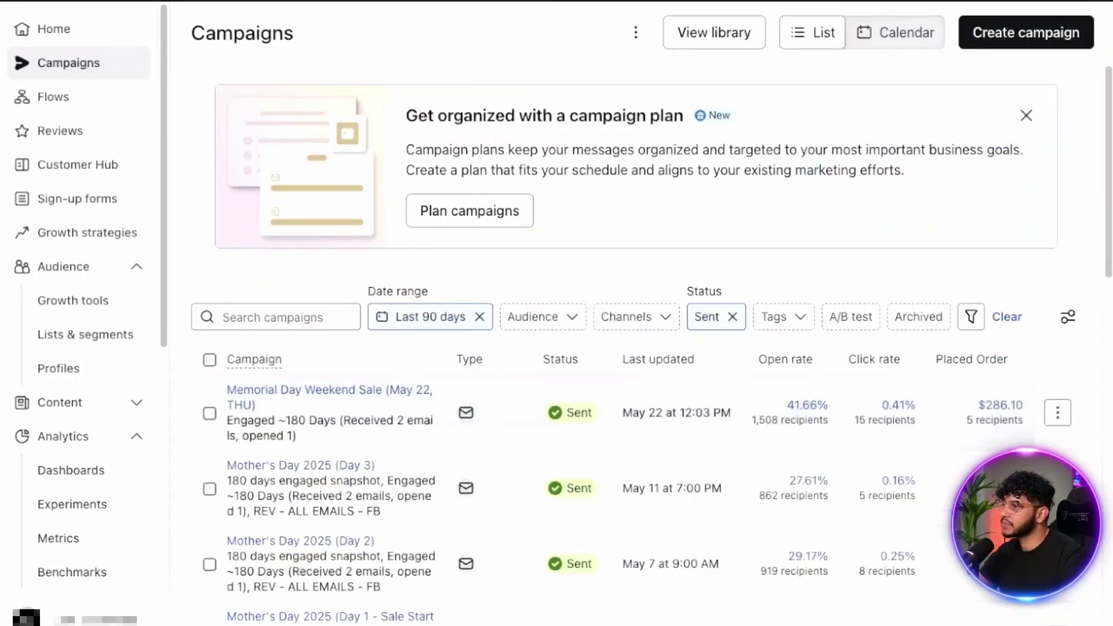
scroll(637, 348, down, 10)
scroll(637, 347, down, 6)
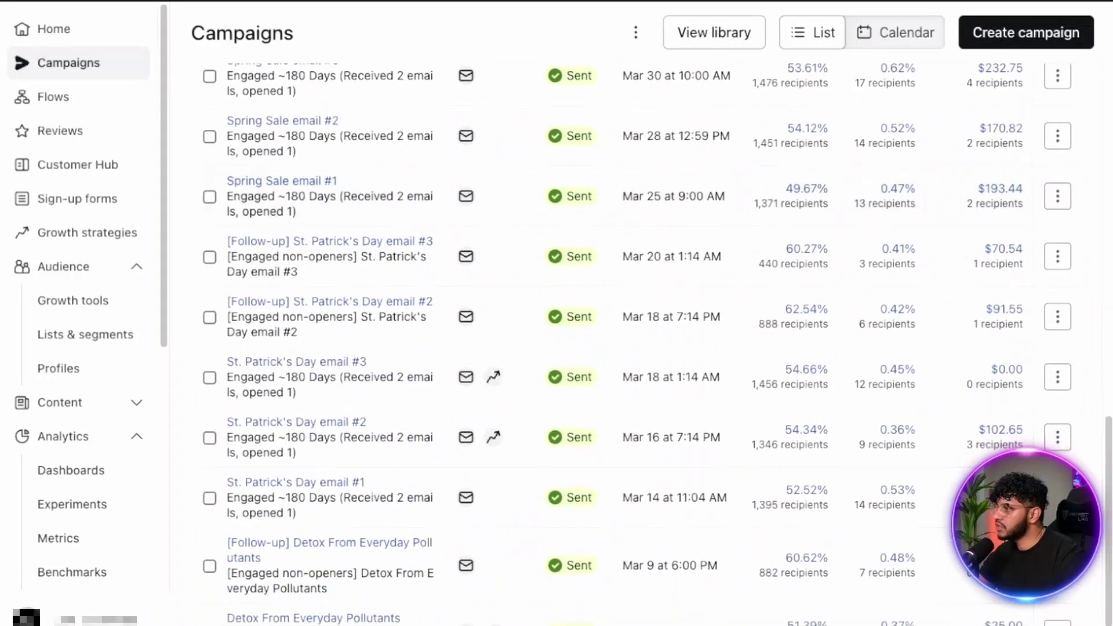
scroll(638, 348, up, 15)
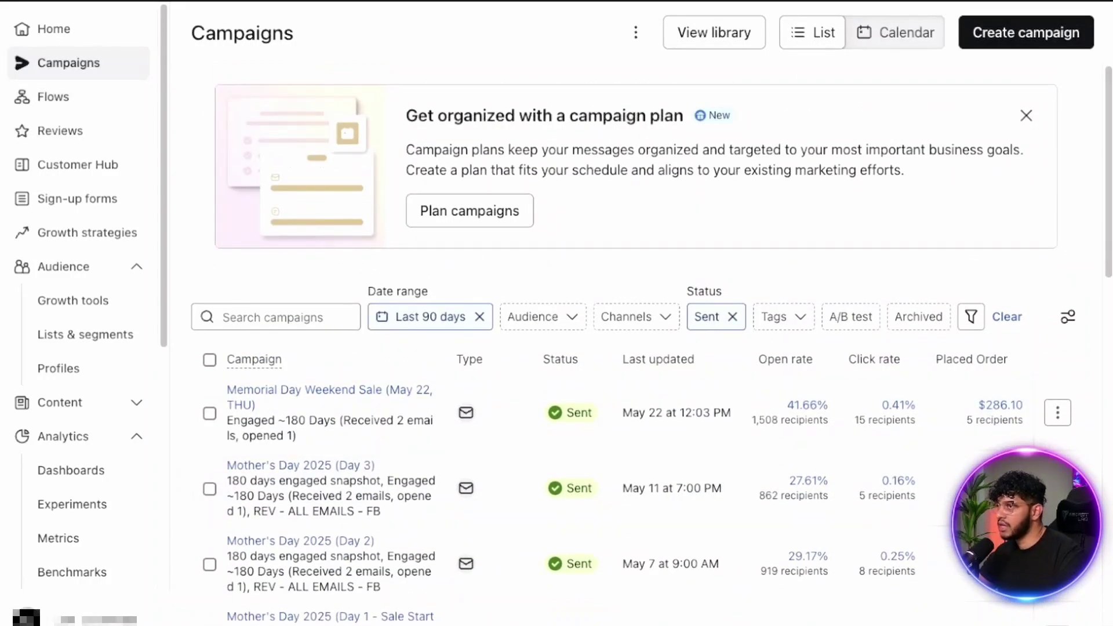
- Open the flows overview and set its metric time period to the last 30 days
click(52, 96)
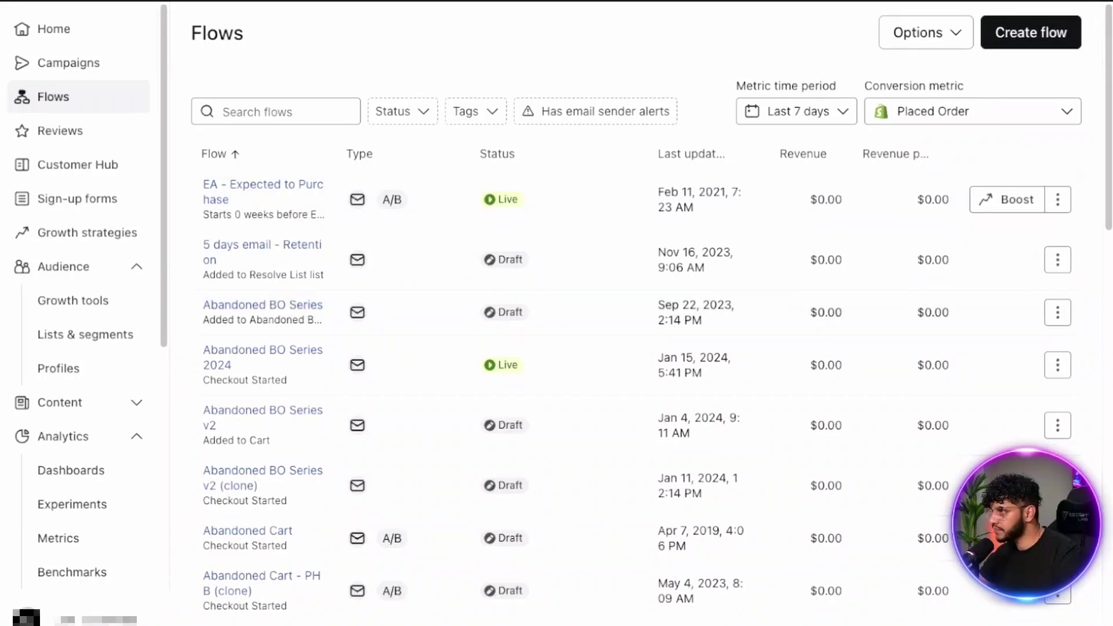
scroll(637, 348, down, 5)
scroll(638, 348, up, 5)
click(797, 111)
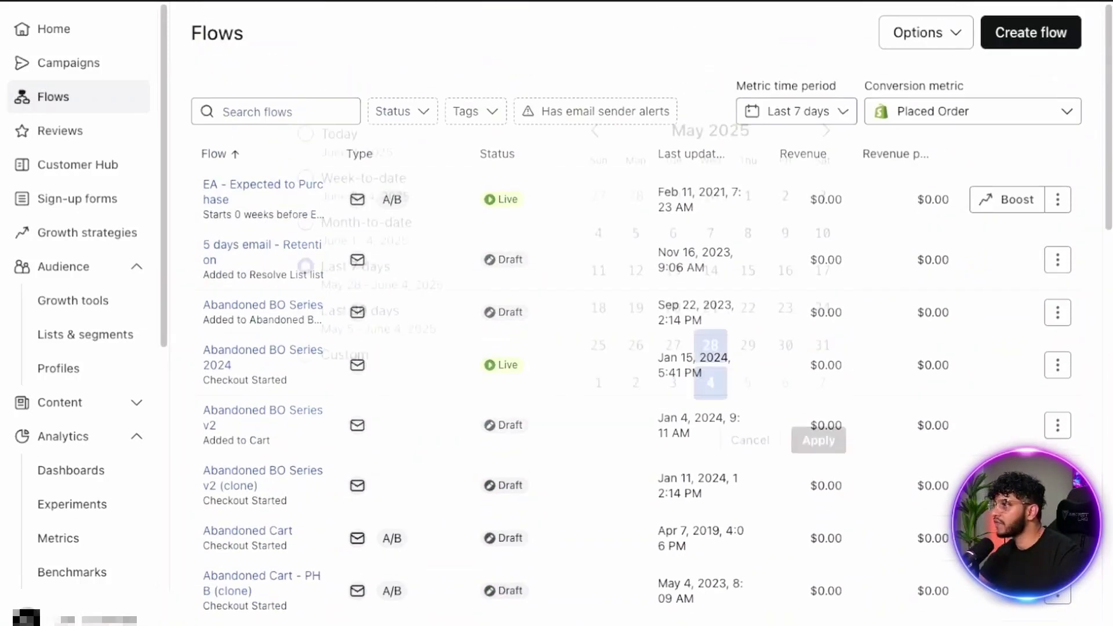
click(348, 248)
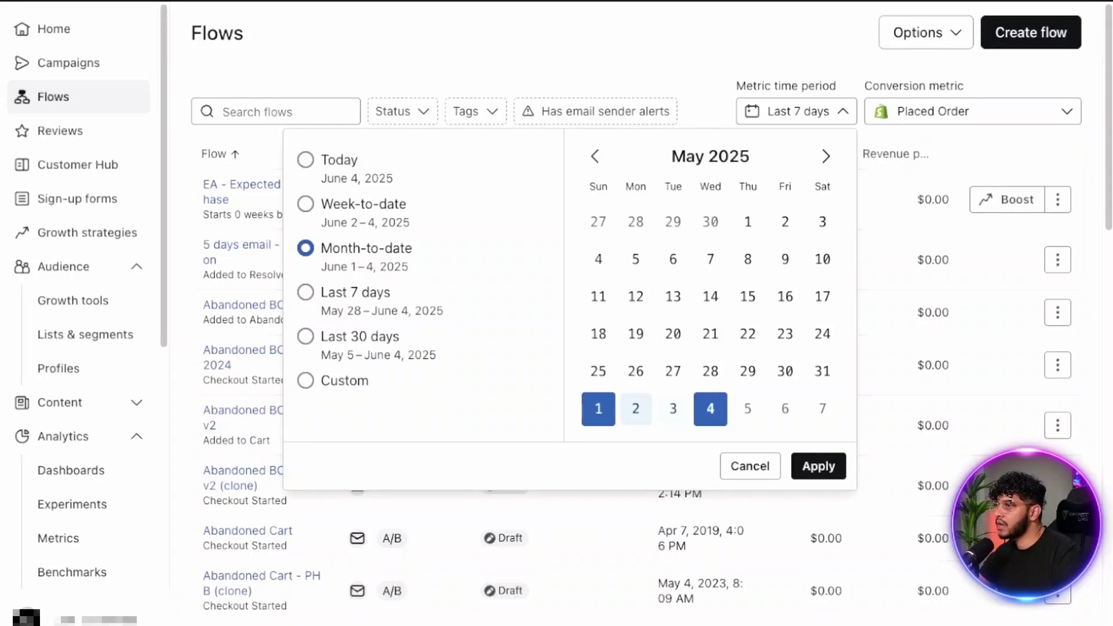
click(306, 336)
click(818, 467)
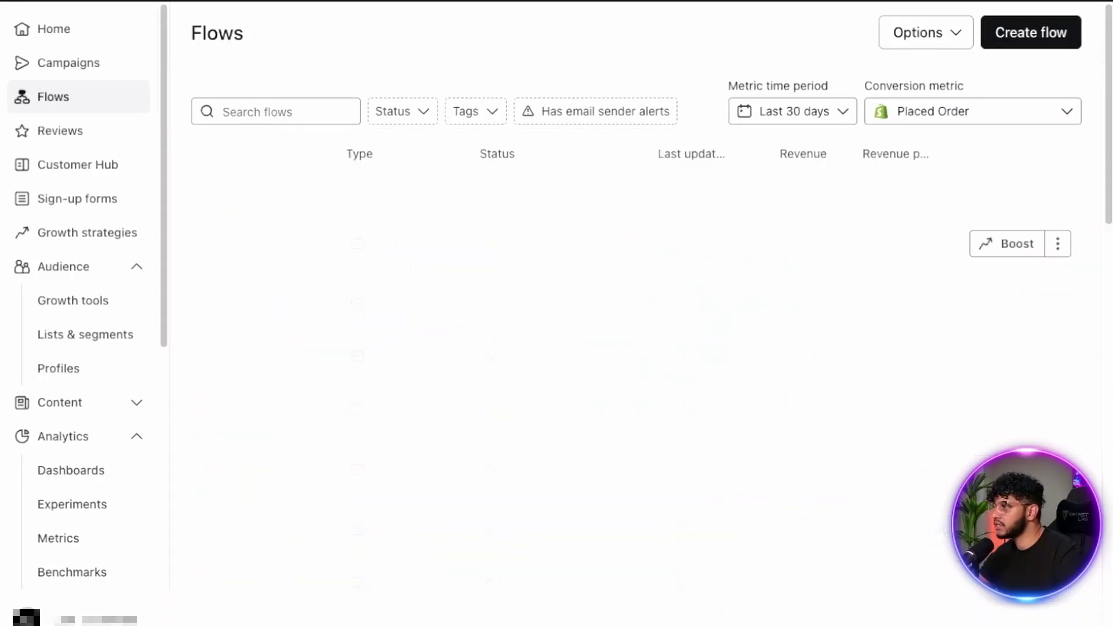
- Review the first page of flows, comparing their live or draft status, last update and revenue
scroll(637, 348, down, 8)
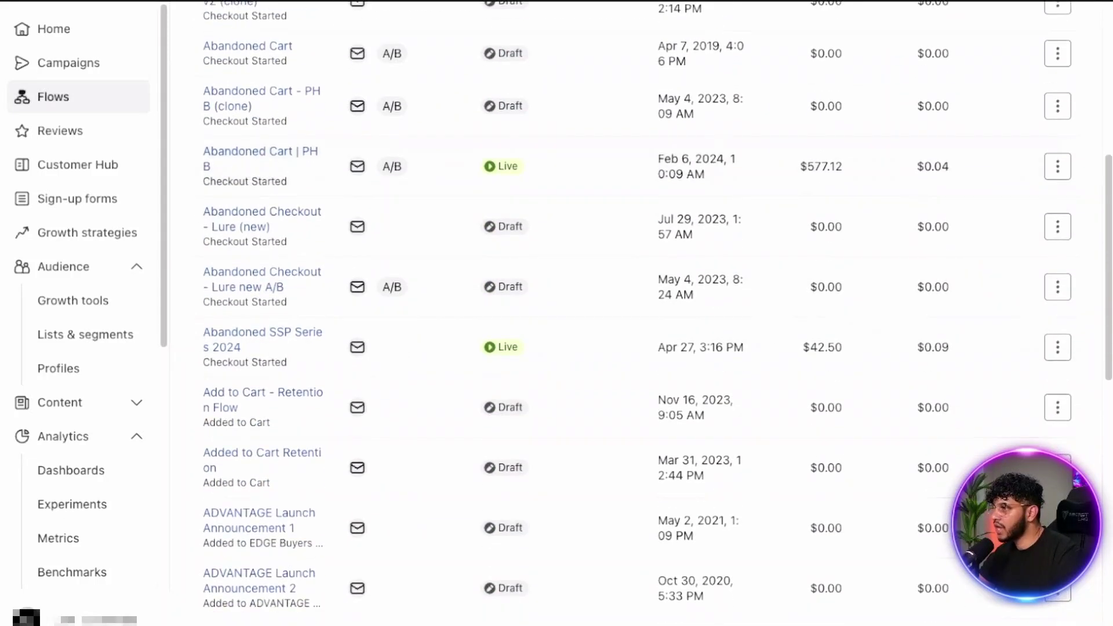
scroll(637, 348, down, 7)
scroll(638, 348, down, 6)
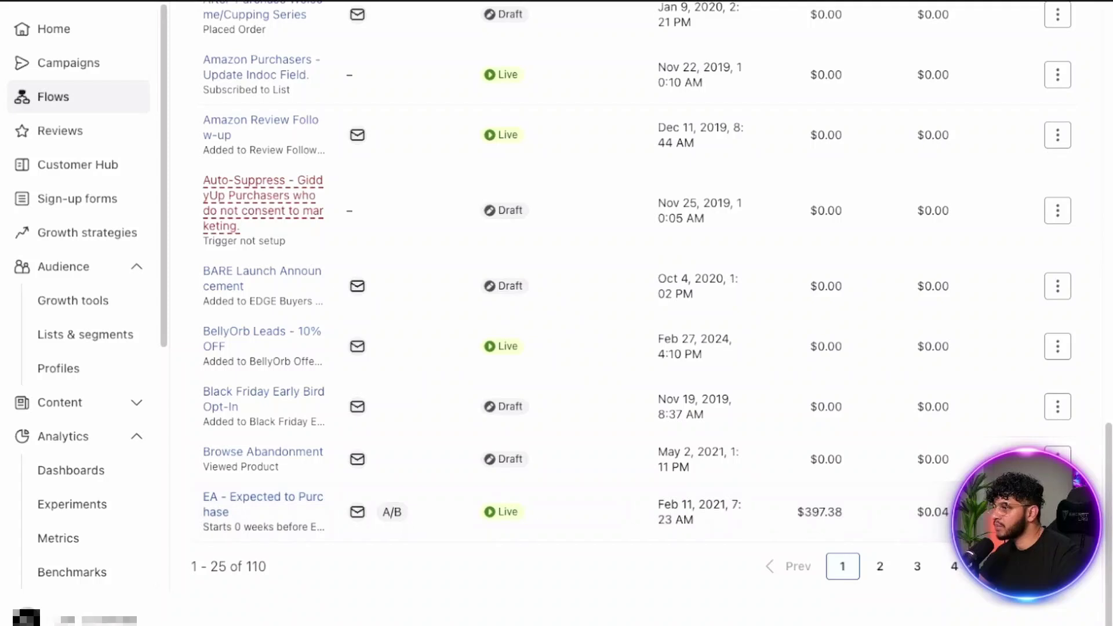
scroll(637, 347, up, 20)
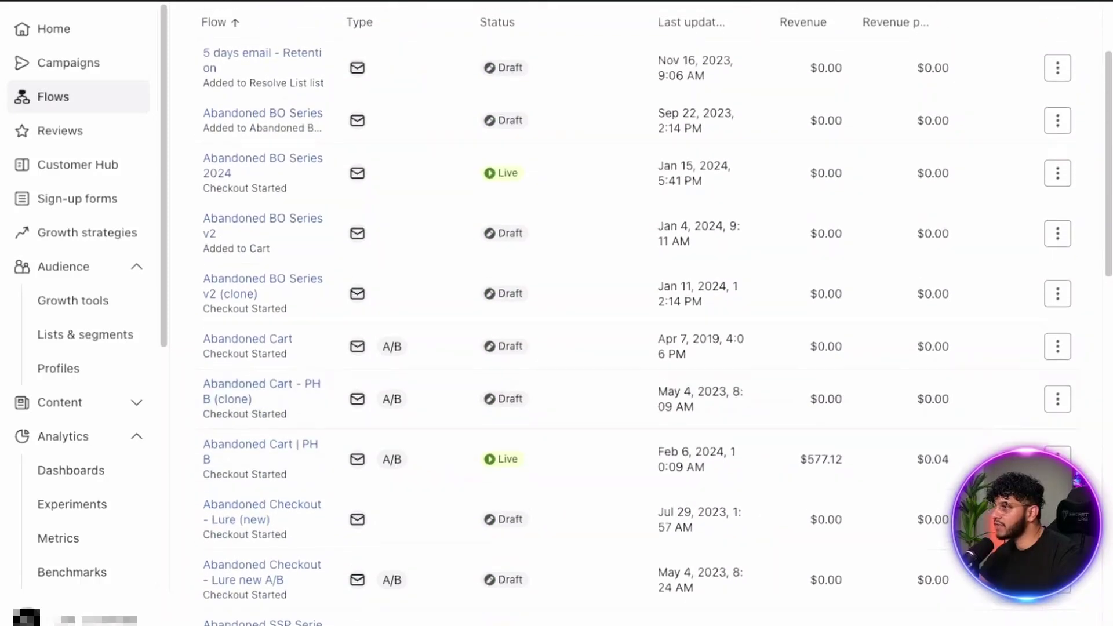
scroll(638, 348, up, 3)
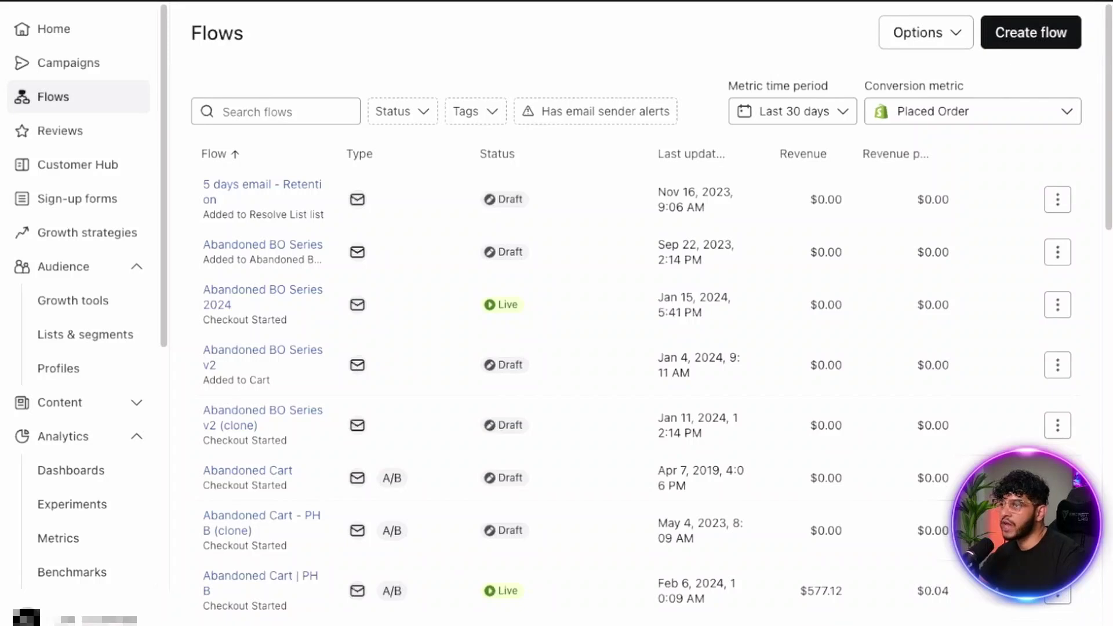
- Open the growth strategies page and examine its recommendations, top resources and live training sessions
key(ctrl+Tab)
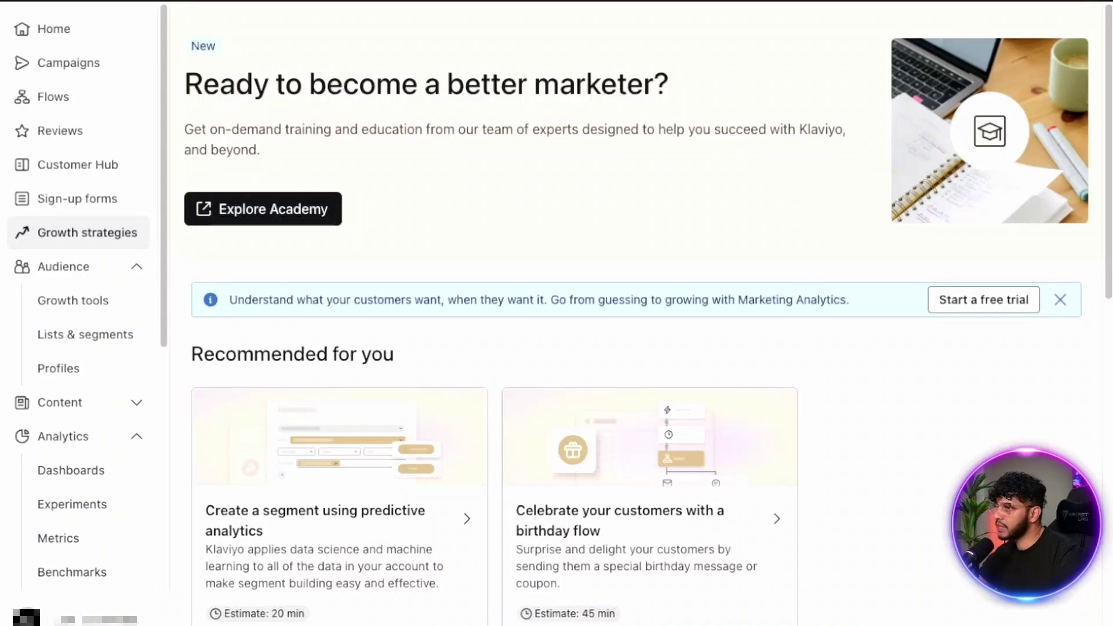
scroll(638, 313, down, 5)
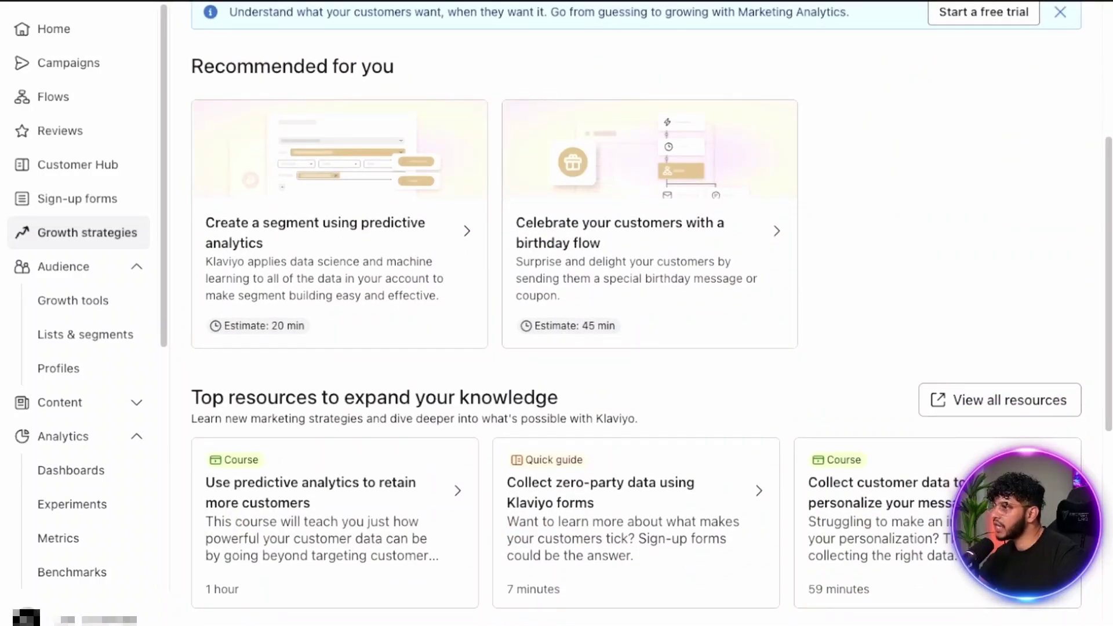
scroll(637, 313, down, 5)
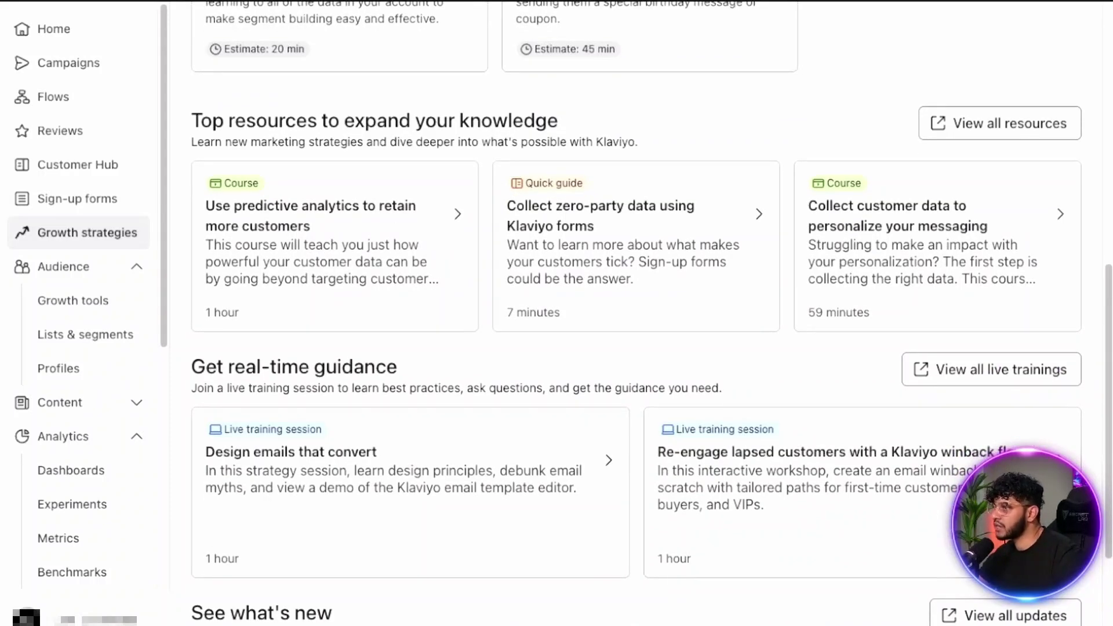
- Review the growth strategies page again, comparing its recommended segment and birthday flow, learning resources, live trainings and product updates
scroll(637, 313, down, 3)
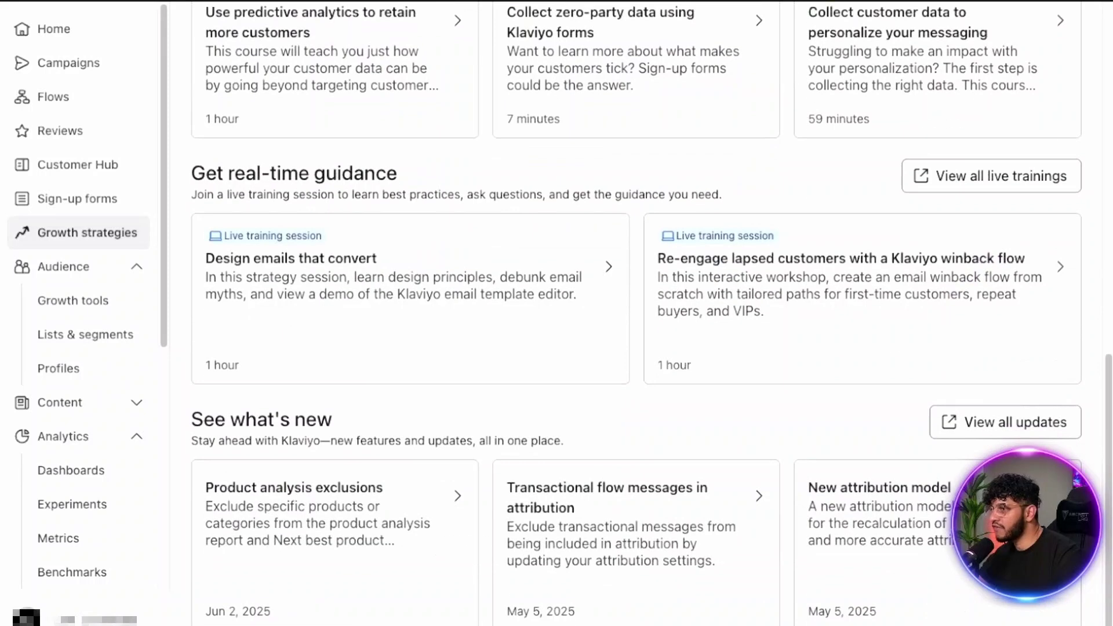
scroll(637, 313, up, 7)
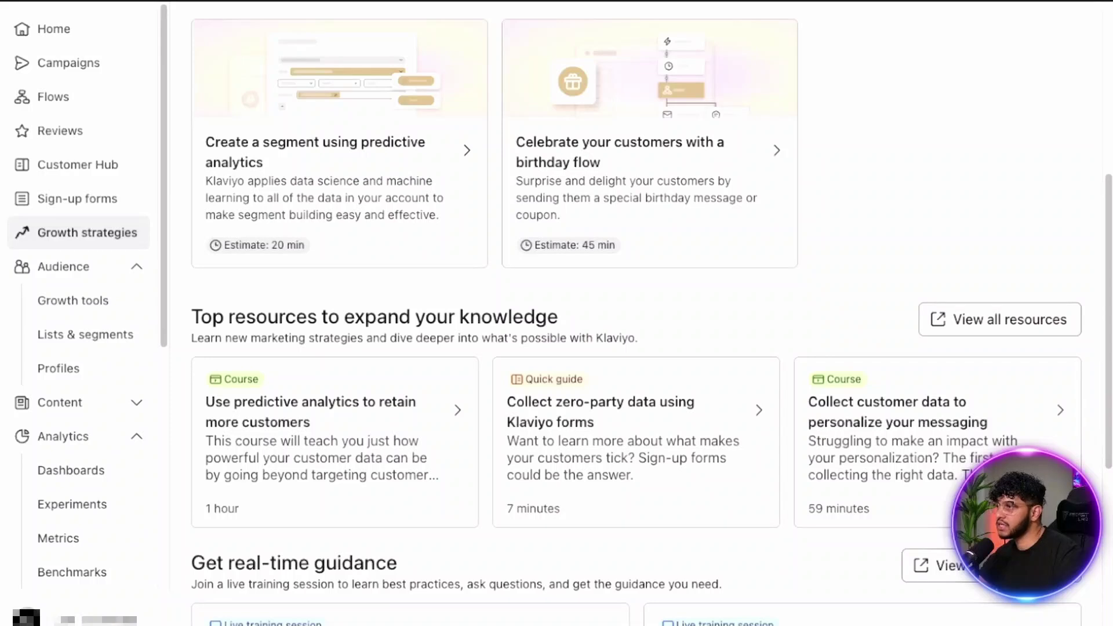
scroll(638, 313, up, 6)
scroll(638, 313, down, 6)
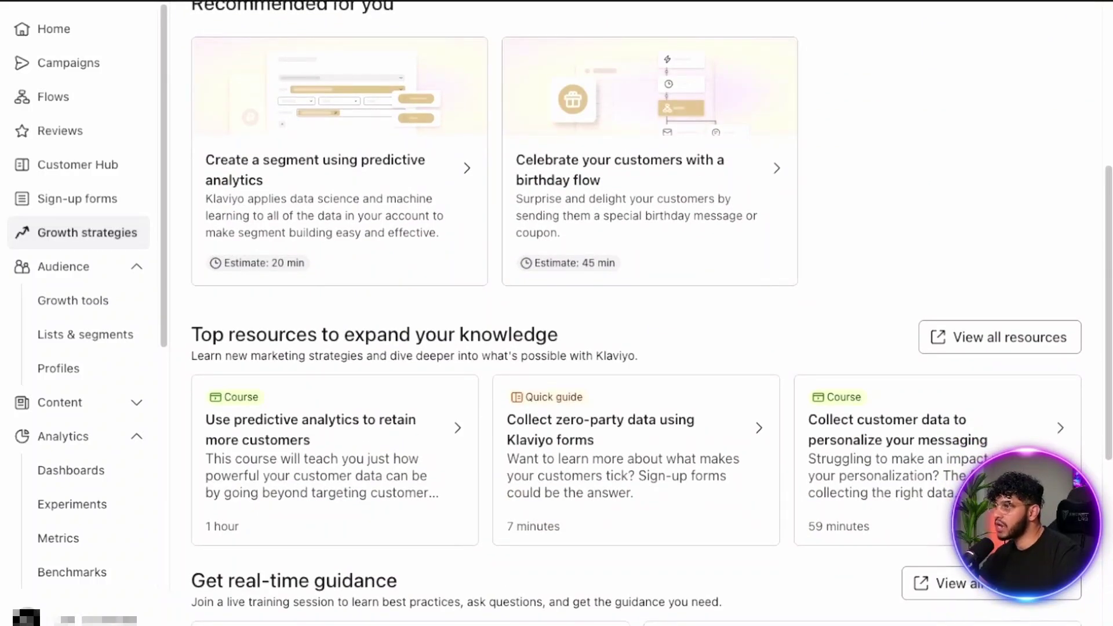
scroll(638, 313, up, 6)
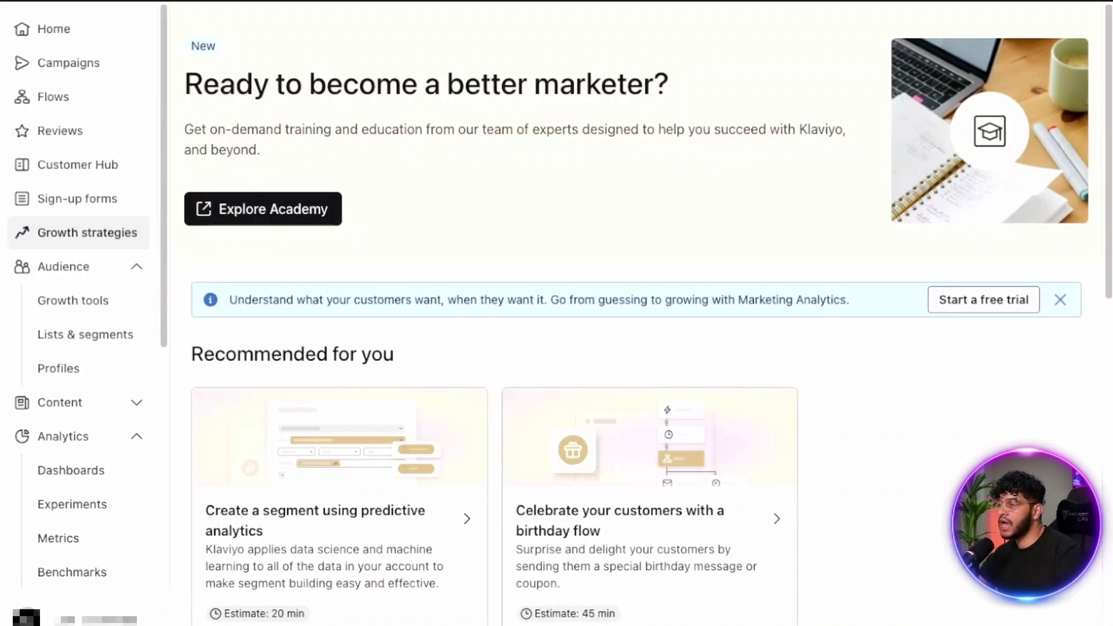
scroll(638, 313, down, 10)
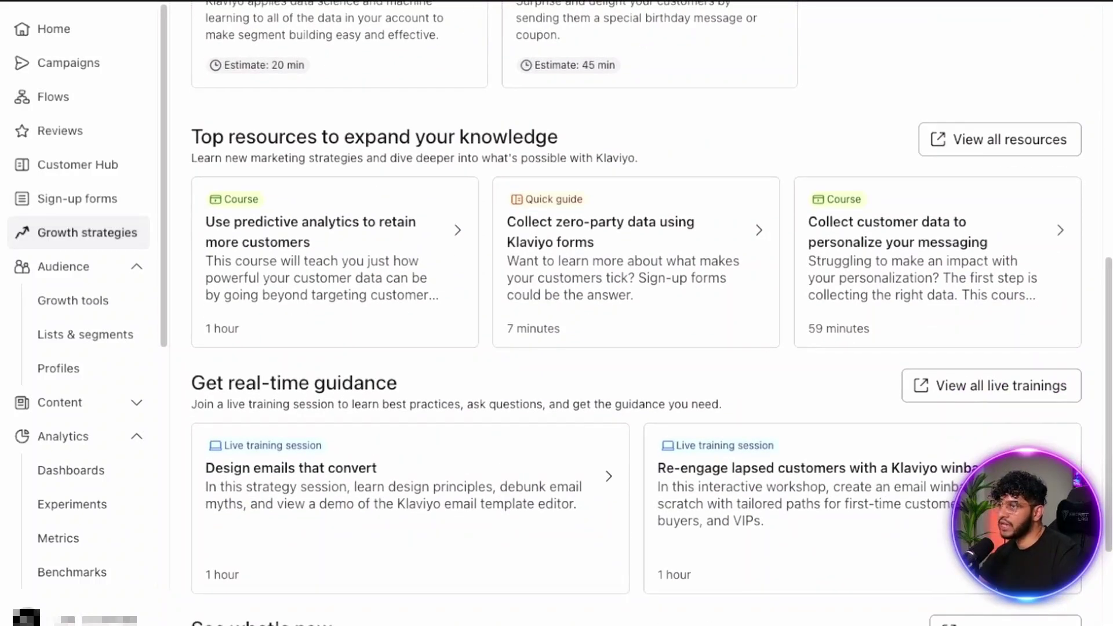
scroll(638, 313, up, 6)
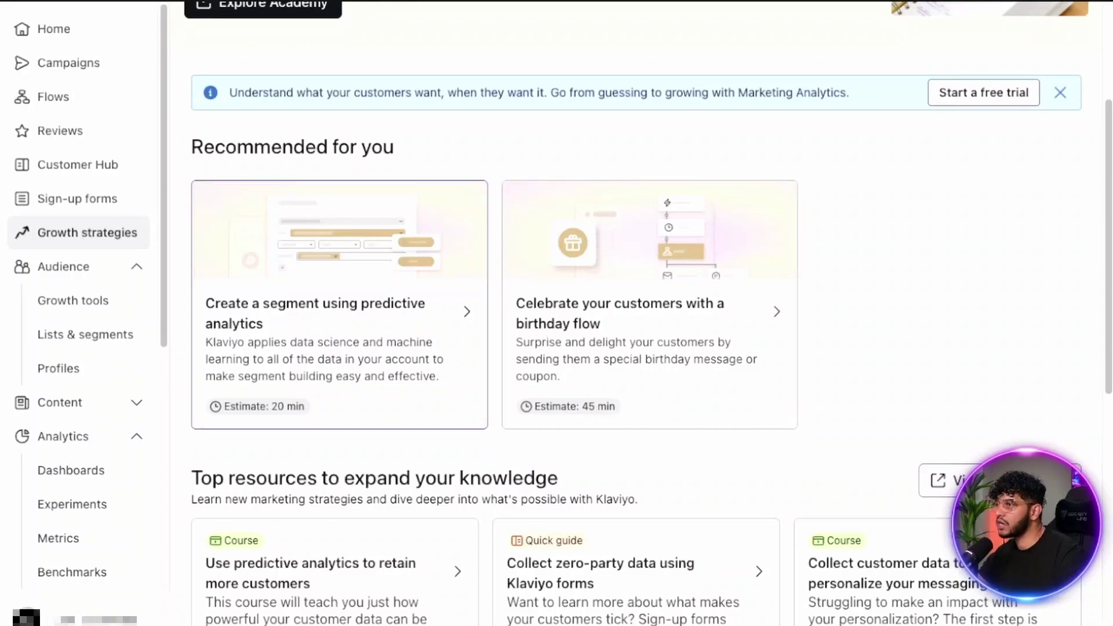
scroll(638, 348, down, 6)
scroll(637, 348, up, 9)
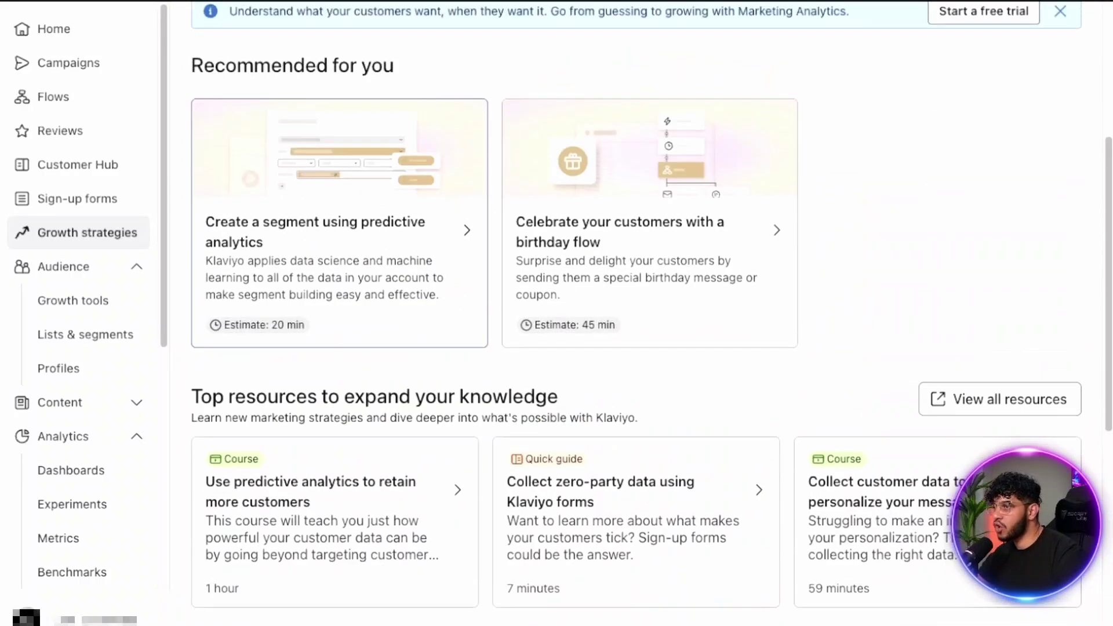
scroll(638, 348, up, 1)
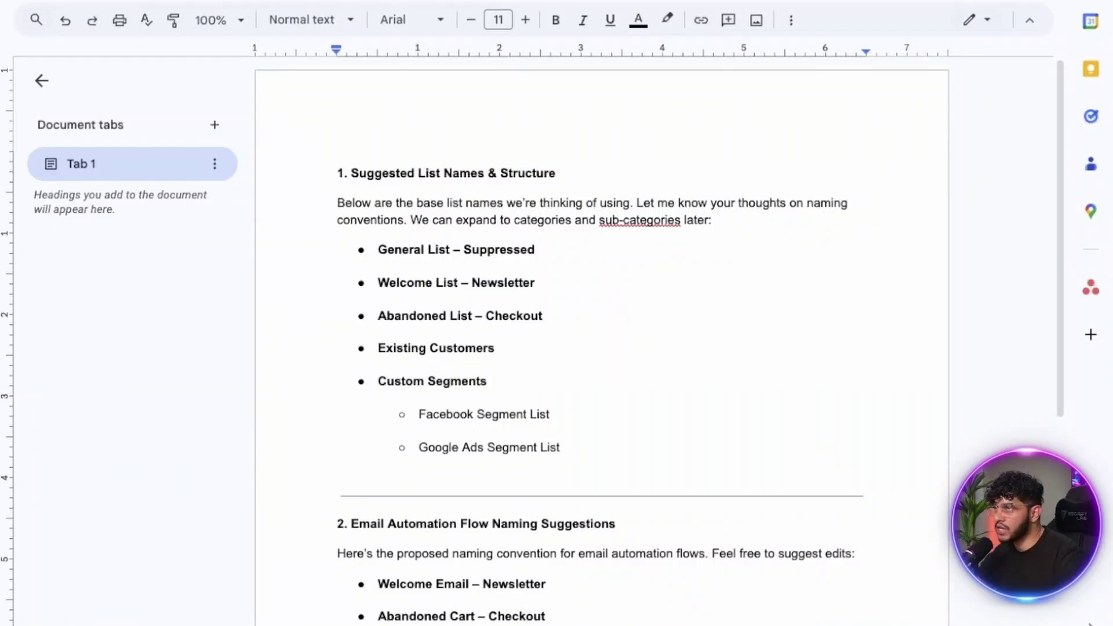
- Switch to the naming document in Google Docs, hide its document tabs sidebar, and set all of its text to font size 16
click(42, 81)
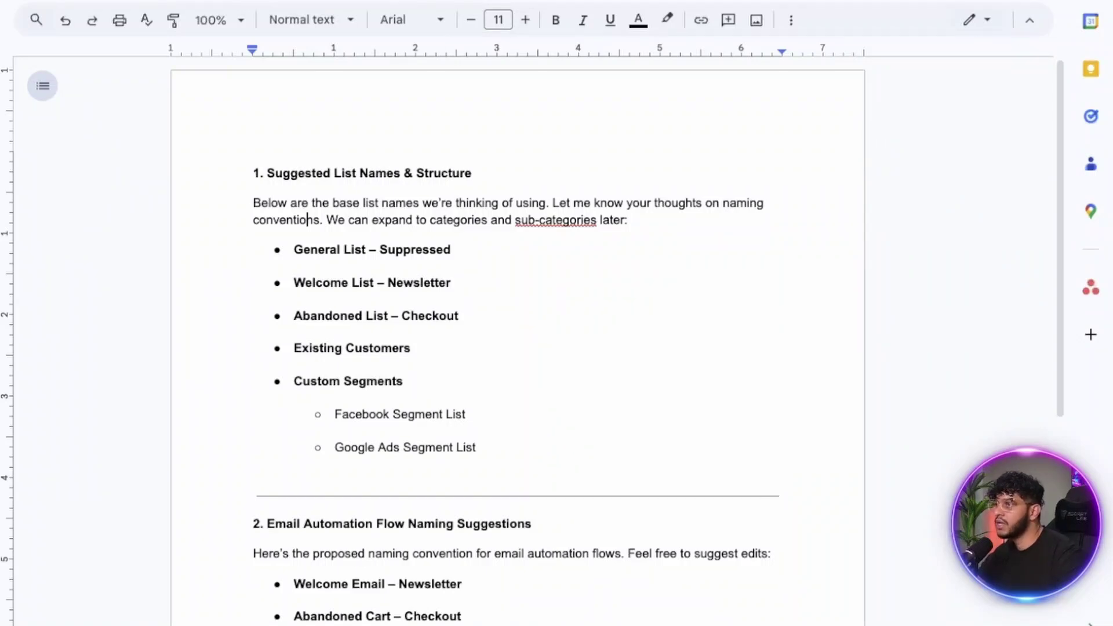
key(ctrl+a)
scroll(516, 348, down, 6)
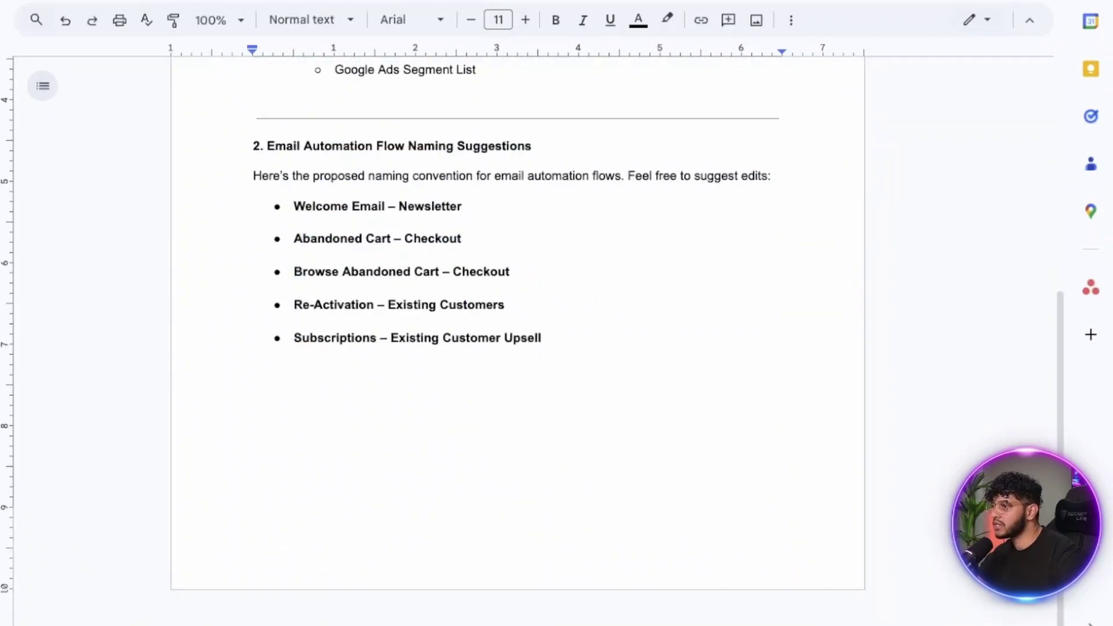
scroll(516, 348, up, 6)
click(525, 20)
click(526, 19)
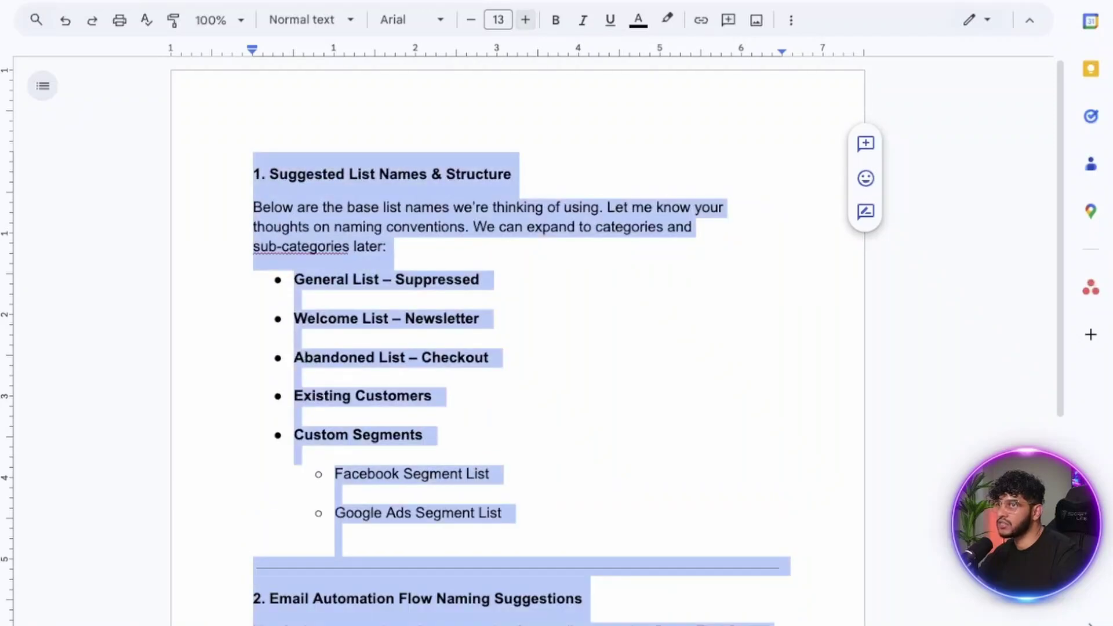
click(525, 20)
click(525, 19)
click(525, 20)
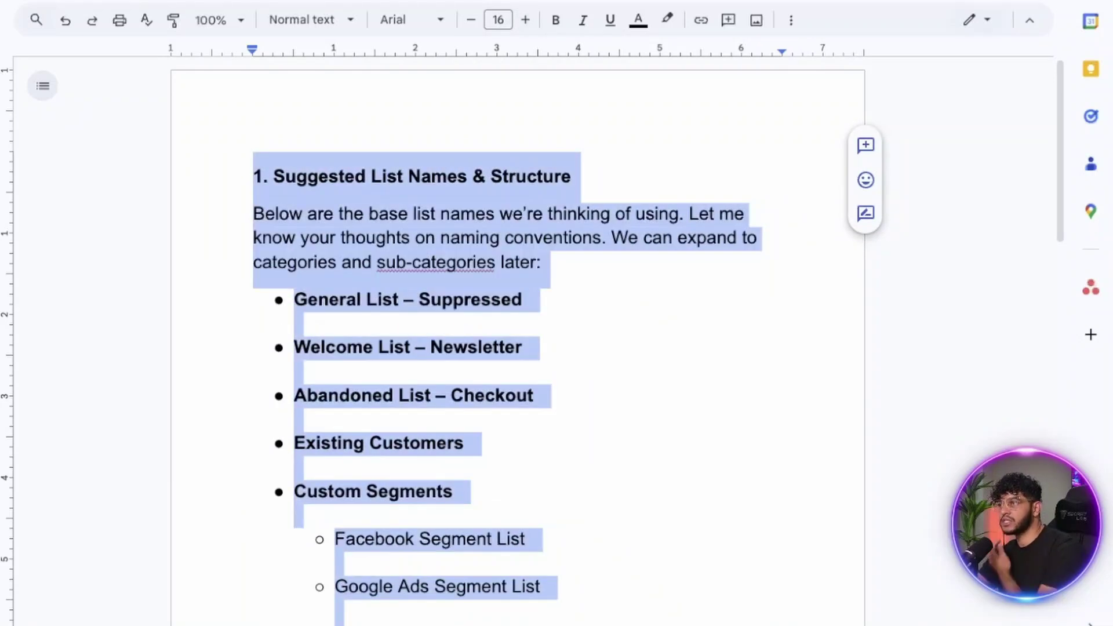
- Add a blank line after the first section's intro paragraph and accept the spelling correction "subcategories"
click(525, 347)
double_click(546, 263)
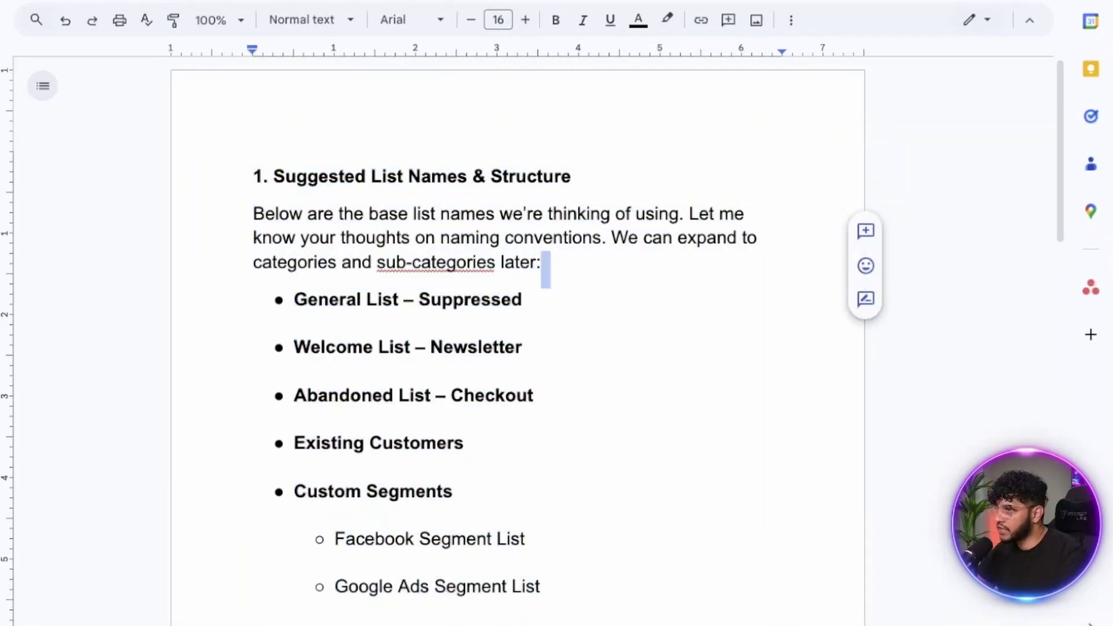
key(Return)
click(436, 262)
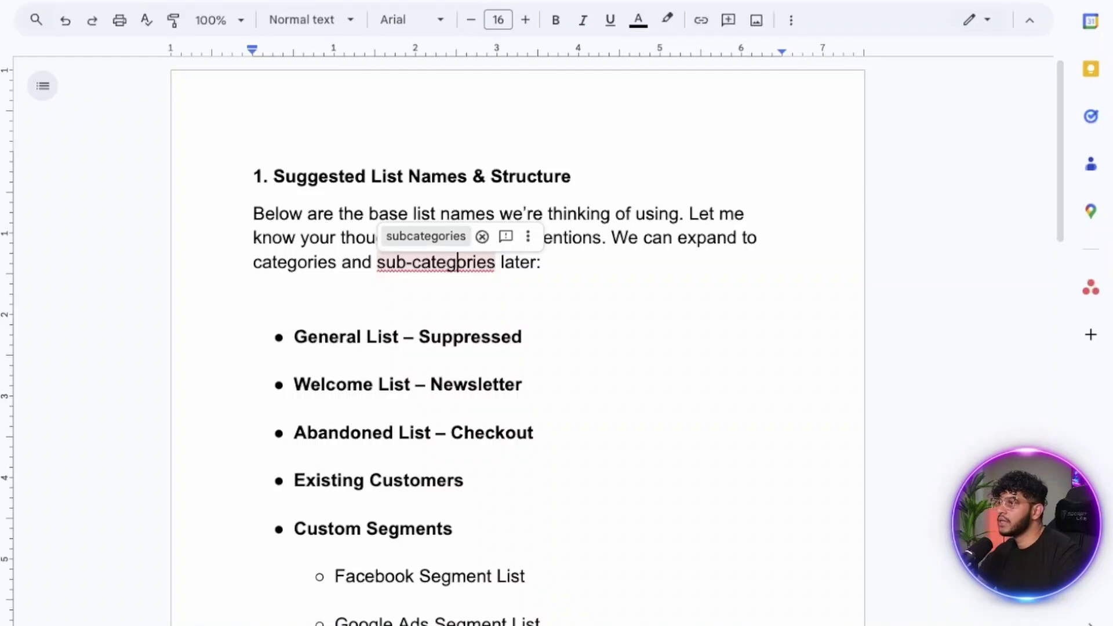
click(425, 238)
- Read through the "Suggested List Names & Structure" section, highlighting its heading and the "General List – Suppressed" entry
drag(273, 176, 579, 176)
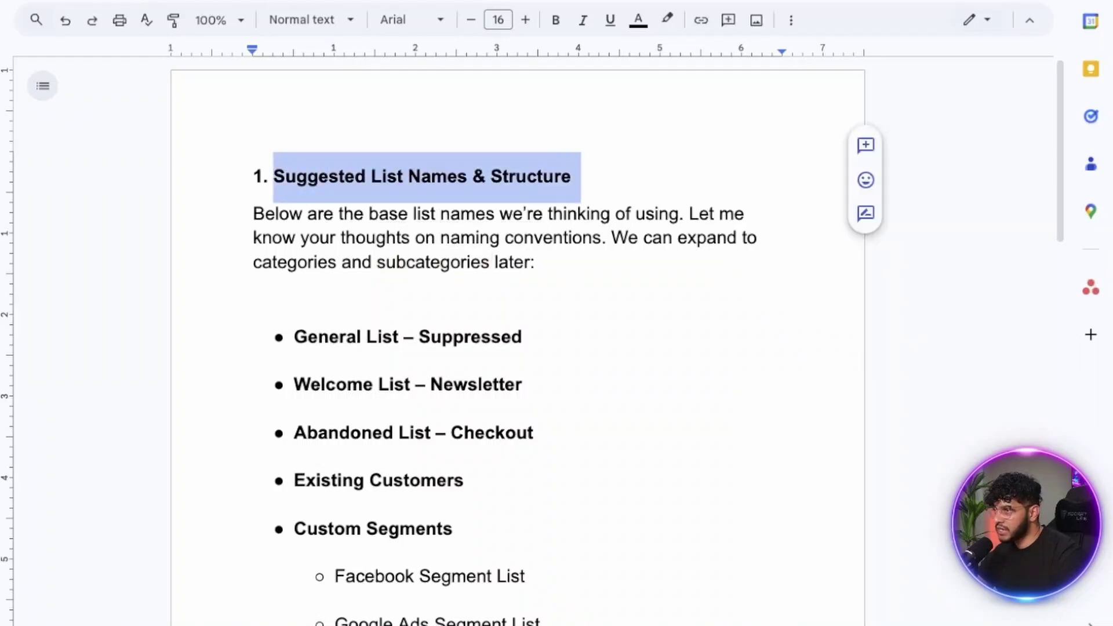
scroll(580, 176, down, 1)
scroll(516, 342, down, 3)
scroll(516, 342, up, 4)
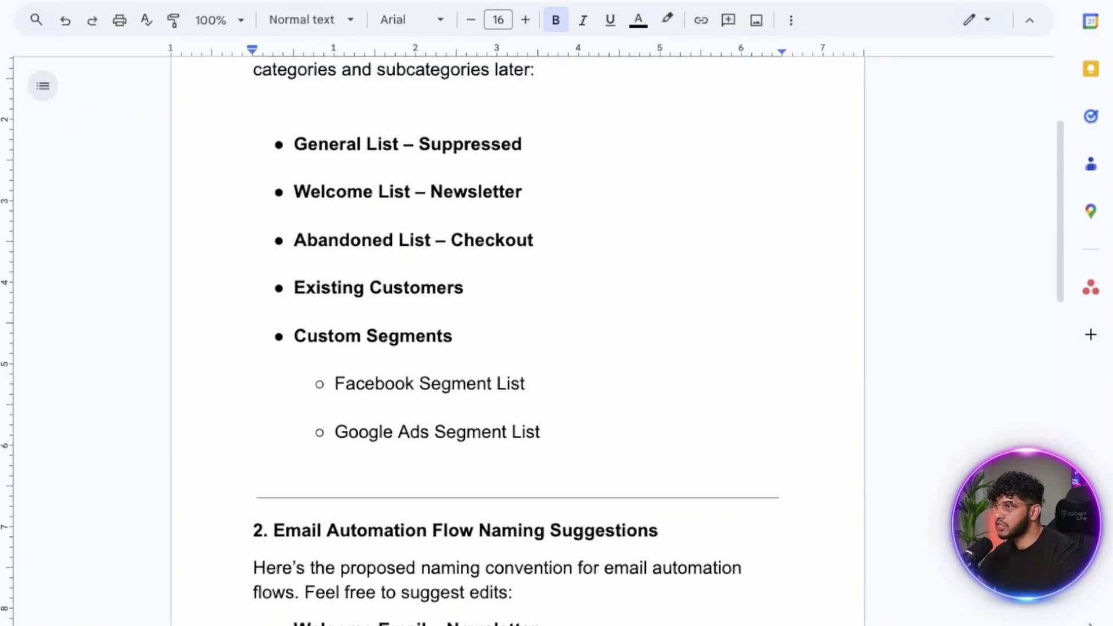
scroll(516, 342, down, 1)
drag(294, 253, 521, 253)
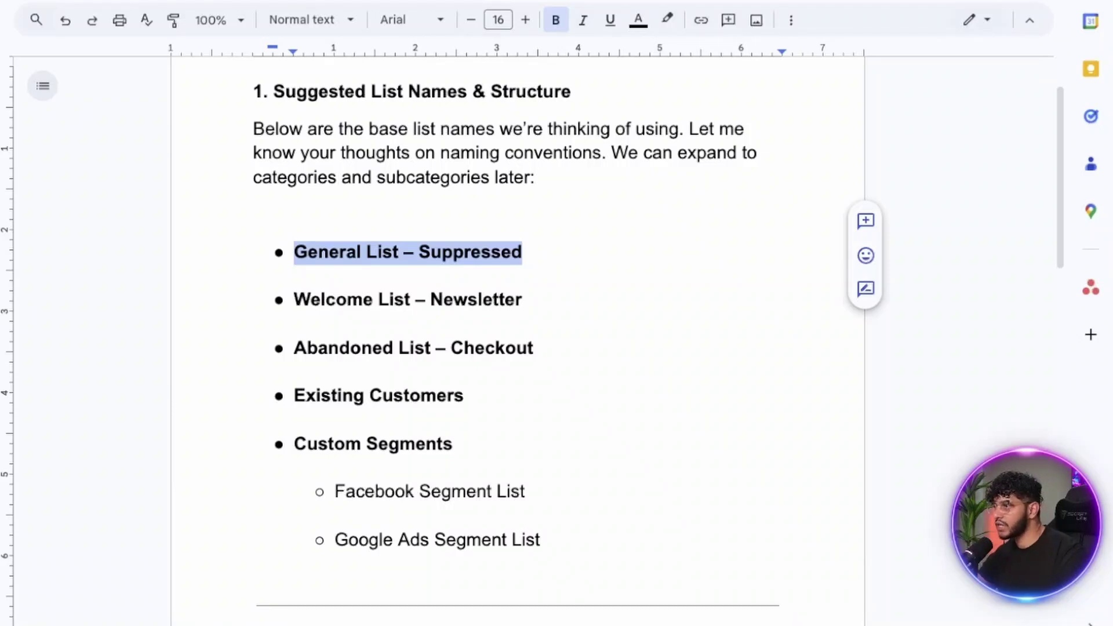
double_click(425, 251)
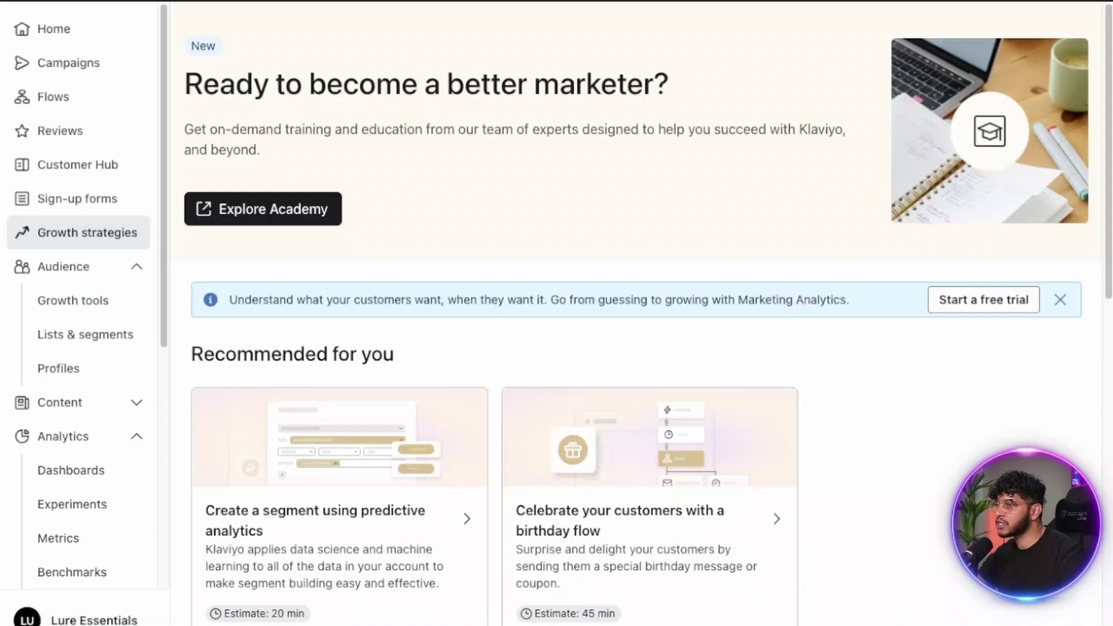
- Switch to Klaviyo and open Lists & Segments to review the account's existing lists
scroll(637, 313, down, 4)
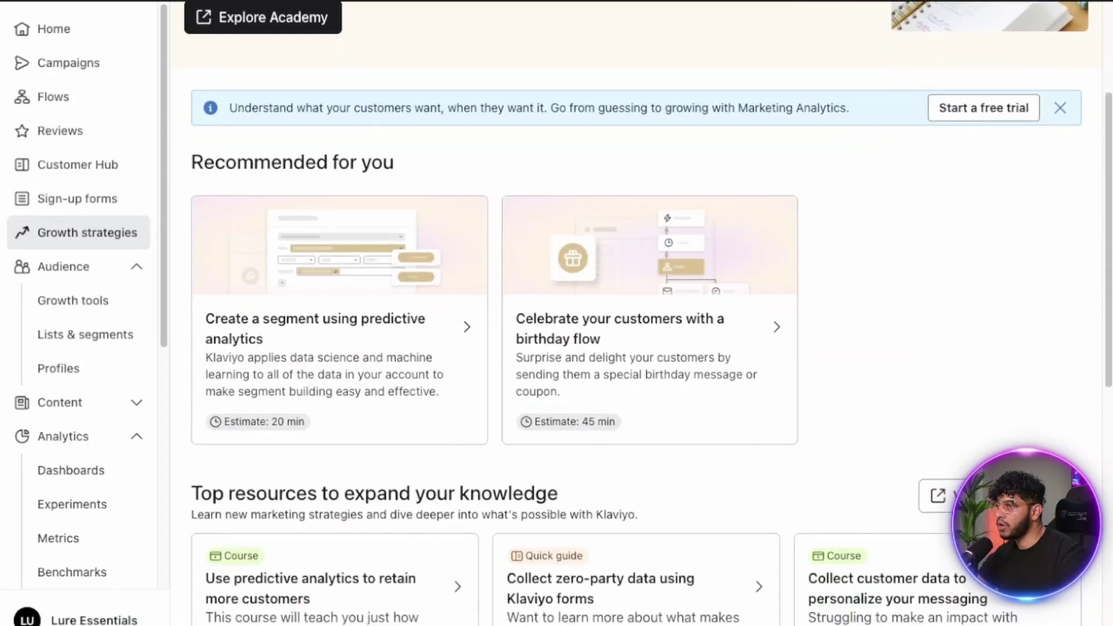
click(86, 334)
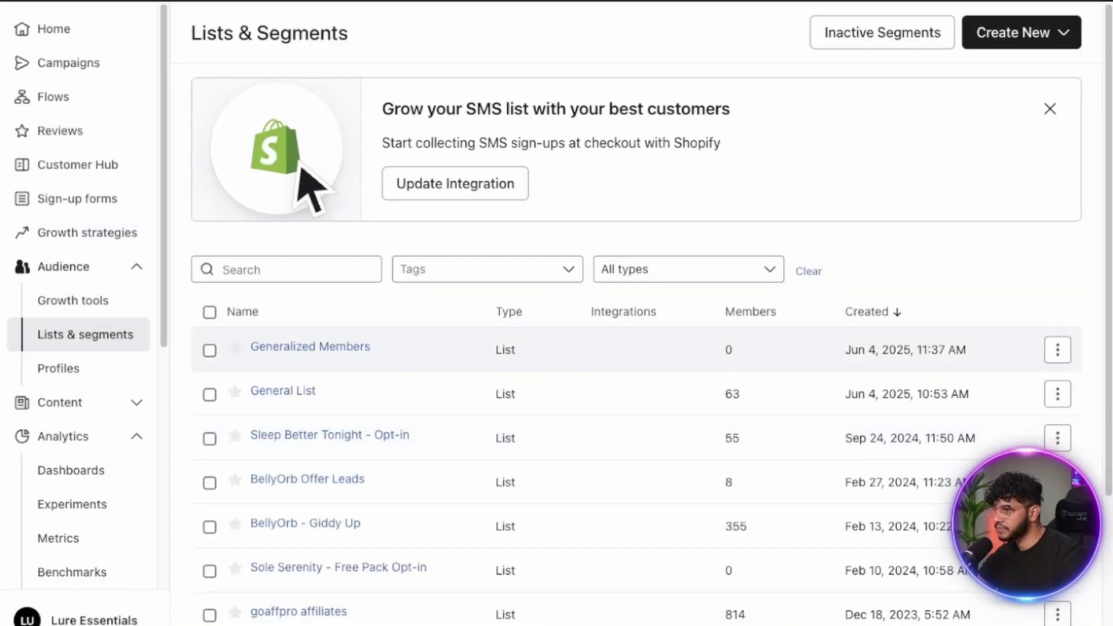
scroll(637, 313, down, 3)
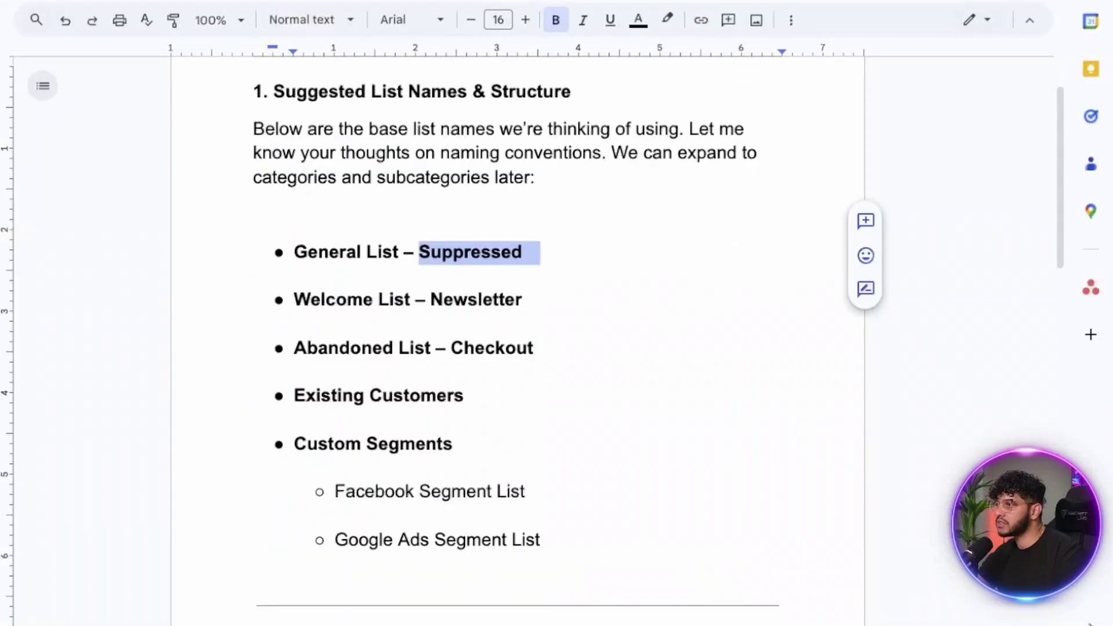
- Return to the Google Docs document and highlight the Welcome List – Newsletter, Abandoned List – Checkout and Existing Customers entries in turn
click(522, 252)
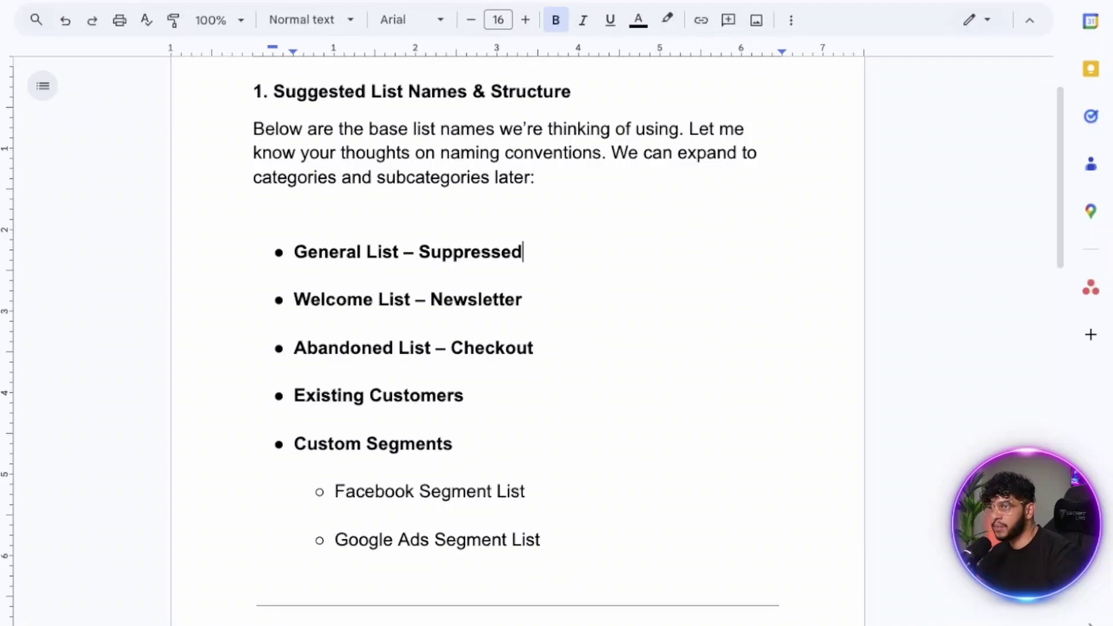
drag(294, 300, 523, 300)
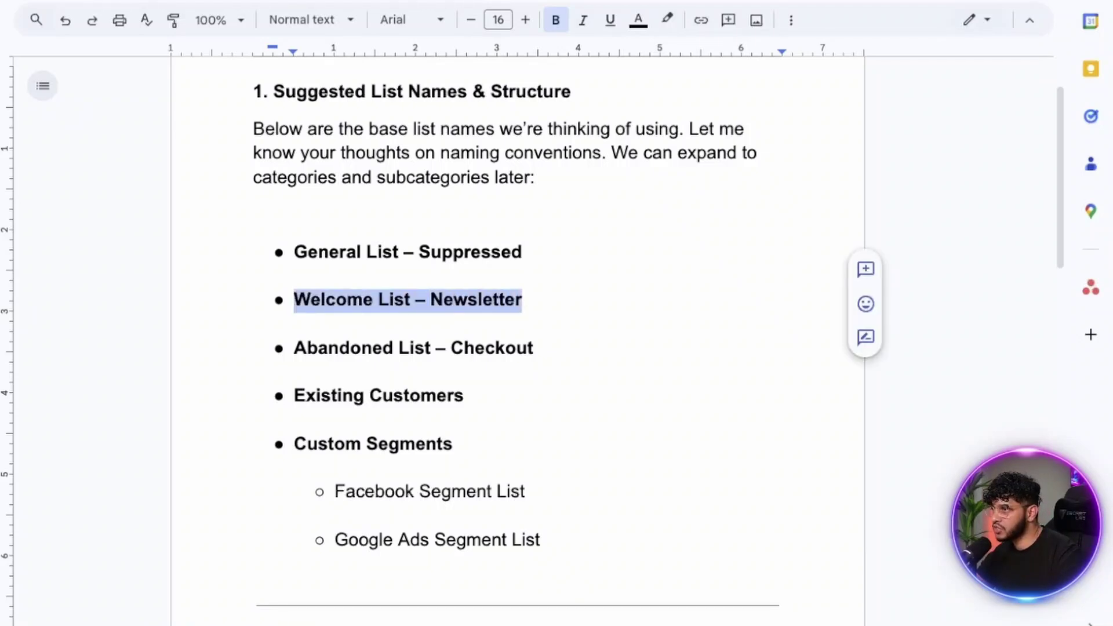
drag(294, 348, 552, 349)
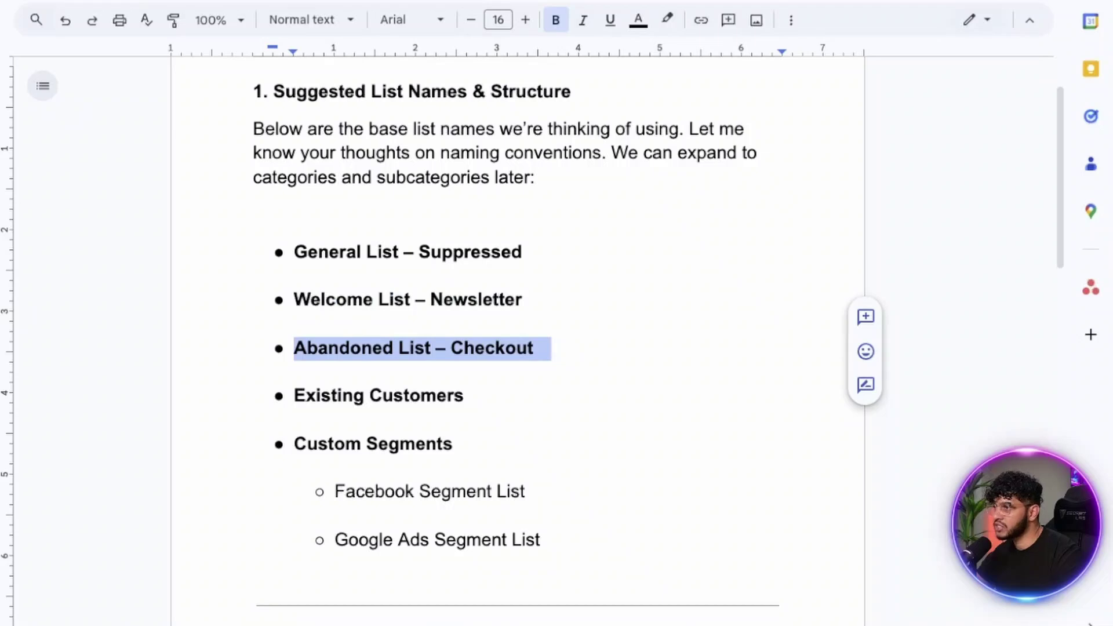
scroll(522, 342, down, 3)
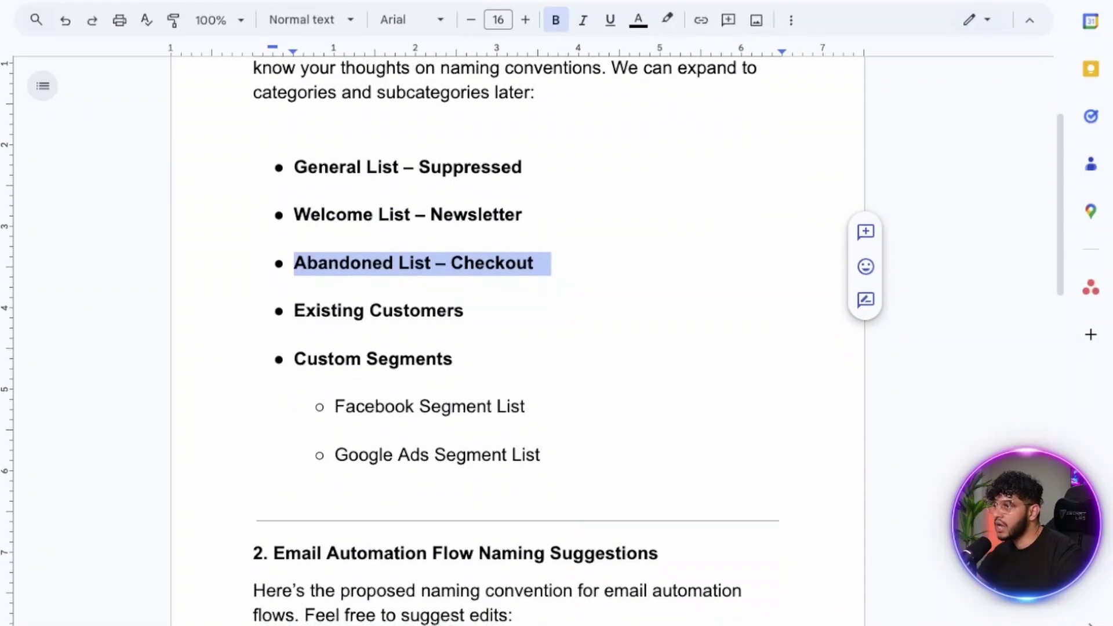
drag(294, 311, 481, 312)
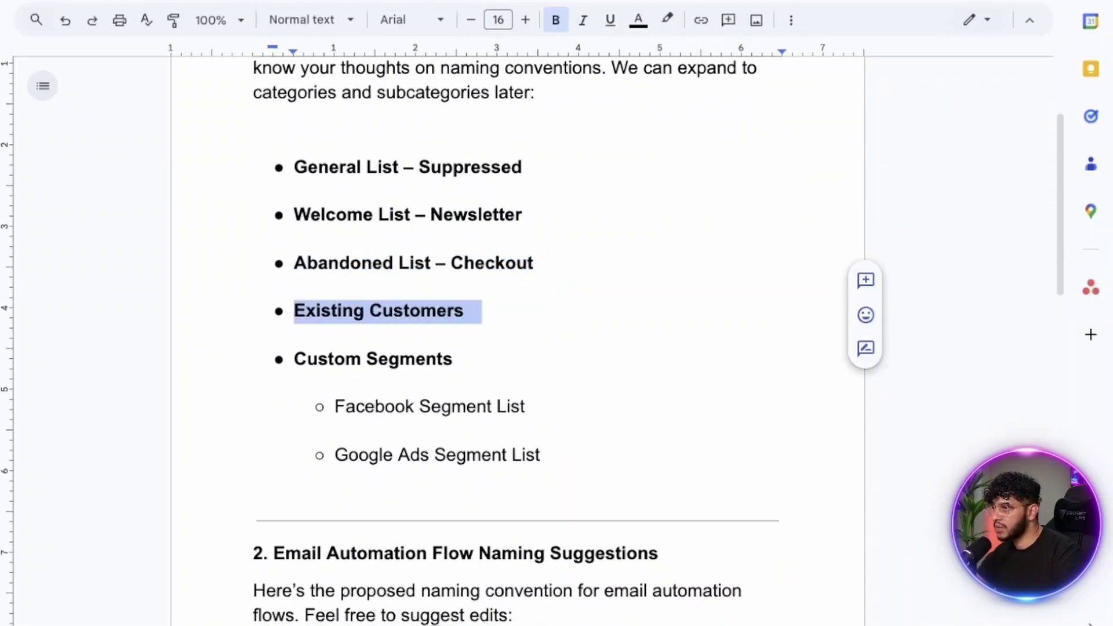
click(421, 311)
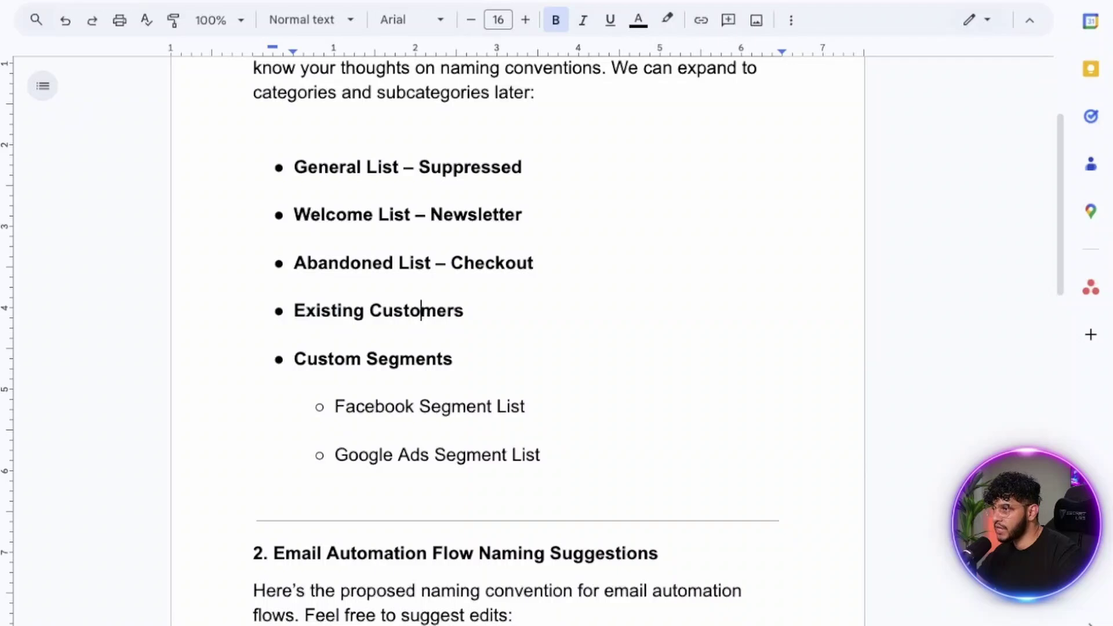
- Review the Custom Segments entry, highlighting its Facebook Segment List and Google Ads Segment List sub-items
drag(294, 360, 471, 360)
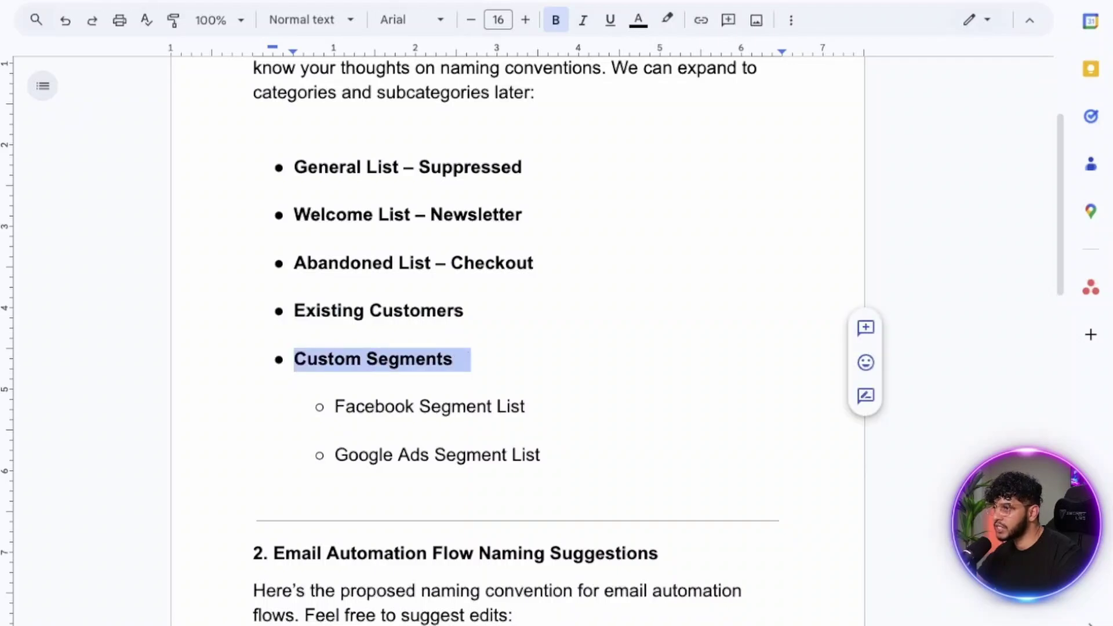
drag(334, 407, 543, 407)
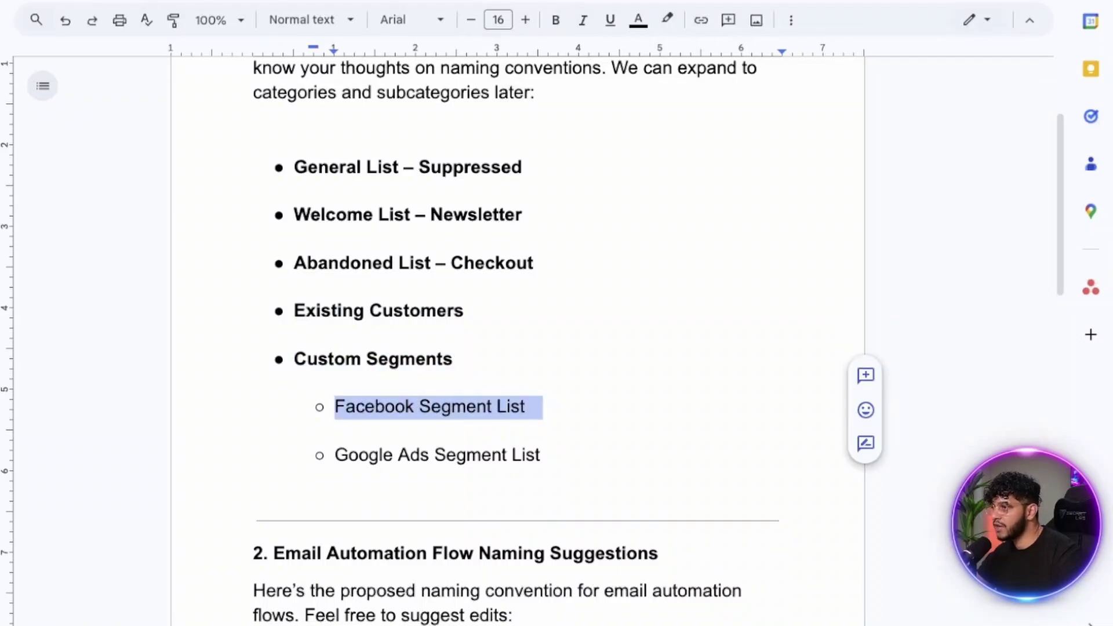
drag(545, 455, 421, 455)
scroll(518, 348, up, 3)
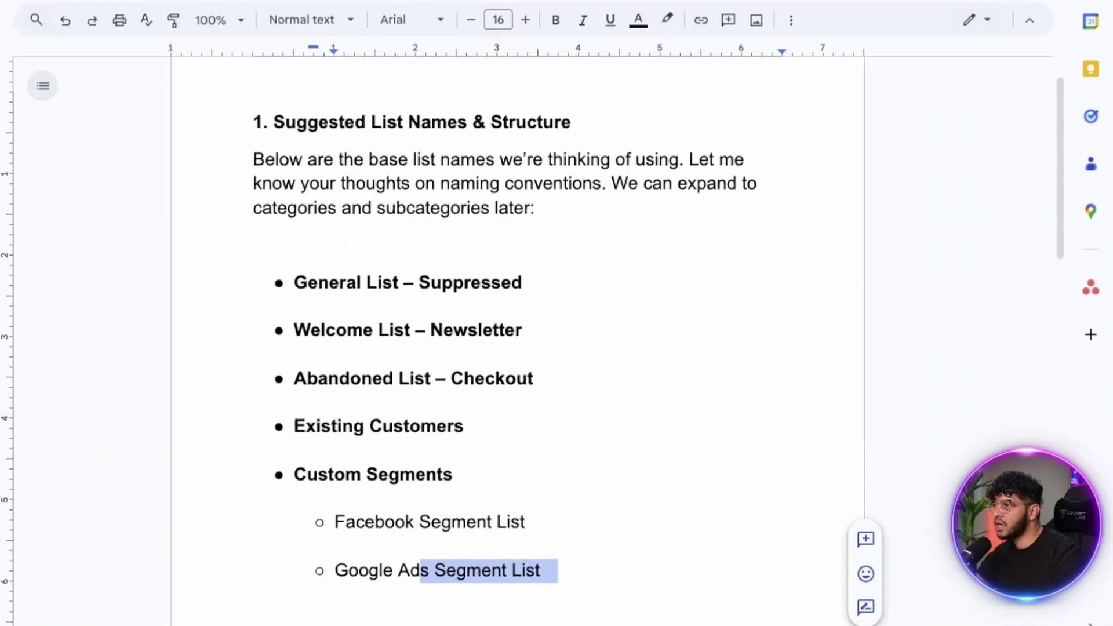
scroll(517, 348, down, 3)
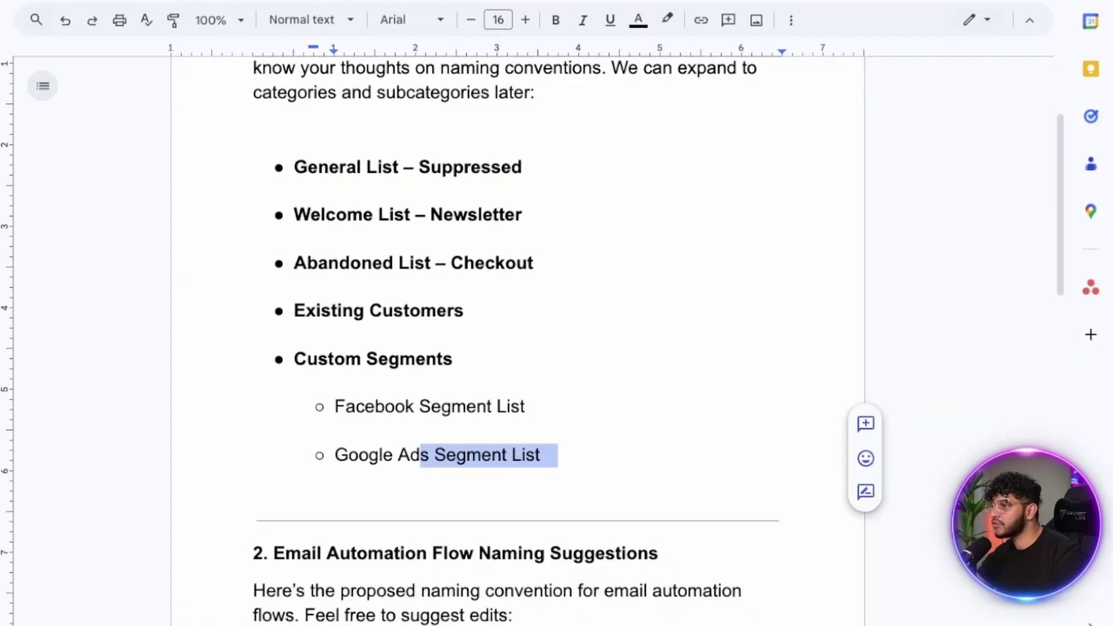
drag(545, 455, 335, 406)
scroll(518, 348, down, 5)
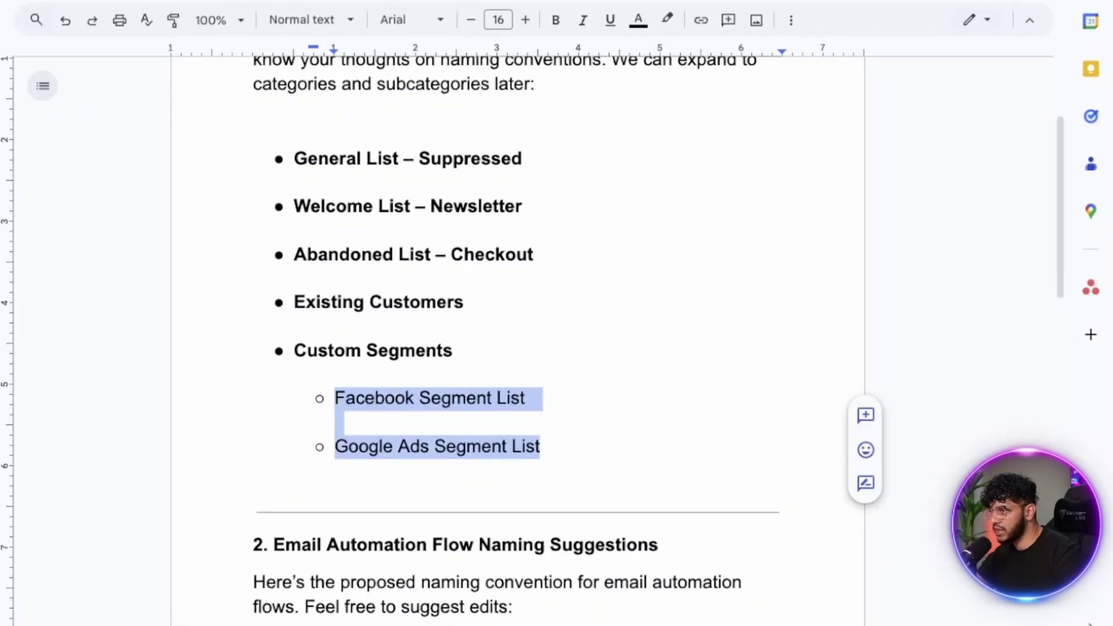
- Add a blank line between the intro paragraph and the bullet list under "Email Automation Flow Naming Suggestions"
drag(274, 294, 668, 293)
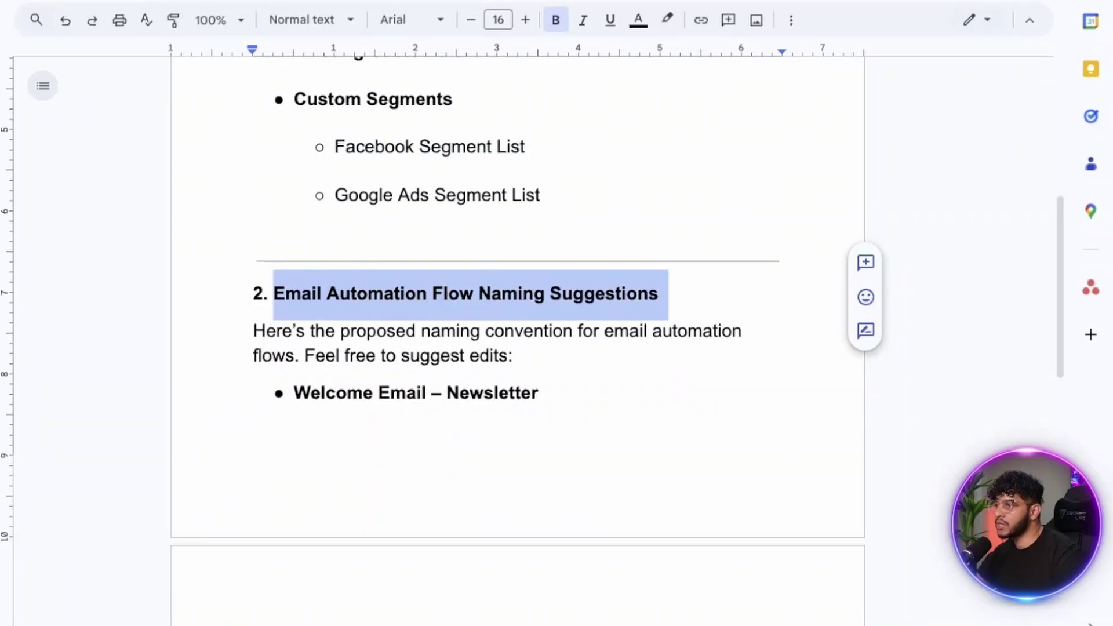
scroll(518, 348, down, 4)
click(513, 101)
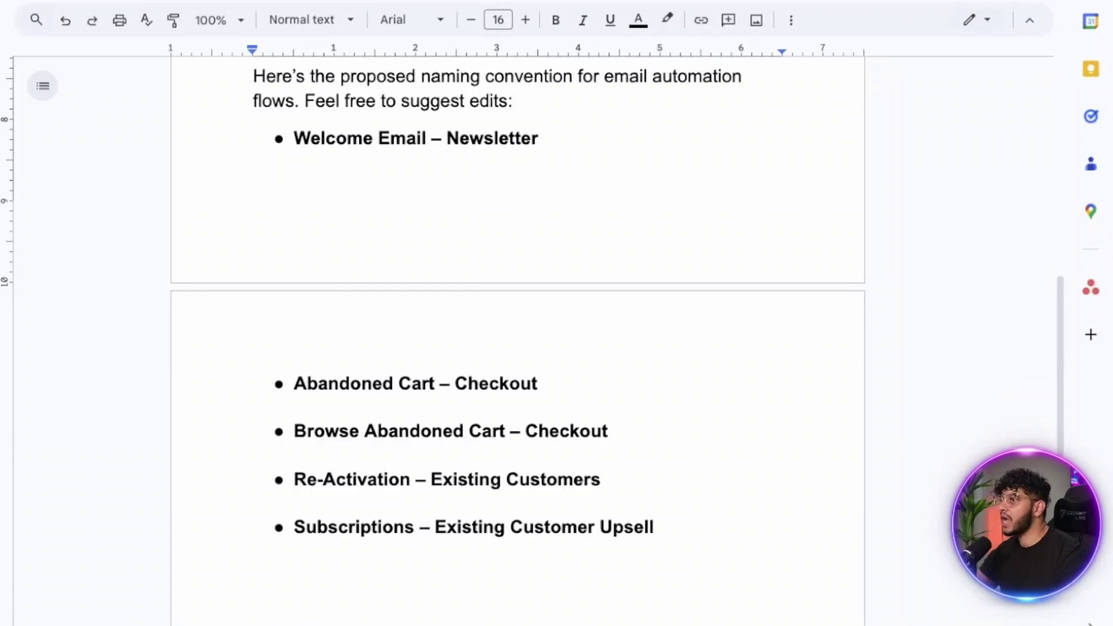
key(Return)
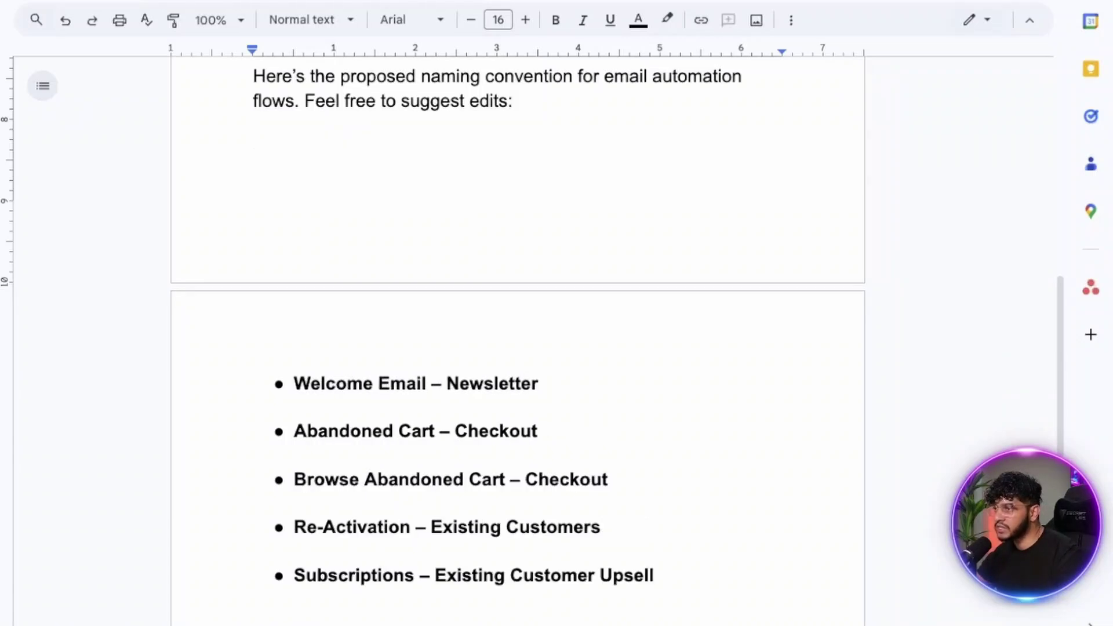
- Review the email automation flow names, highlighting each bullet in turn from Welcome Email – Newsletter to Subscriptions – Existing Customer Upsell
drag(294, 384, 558, 385)
scroll(557, 385, down, 2)
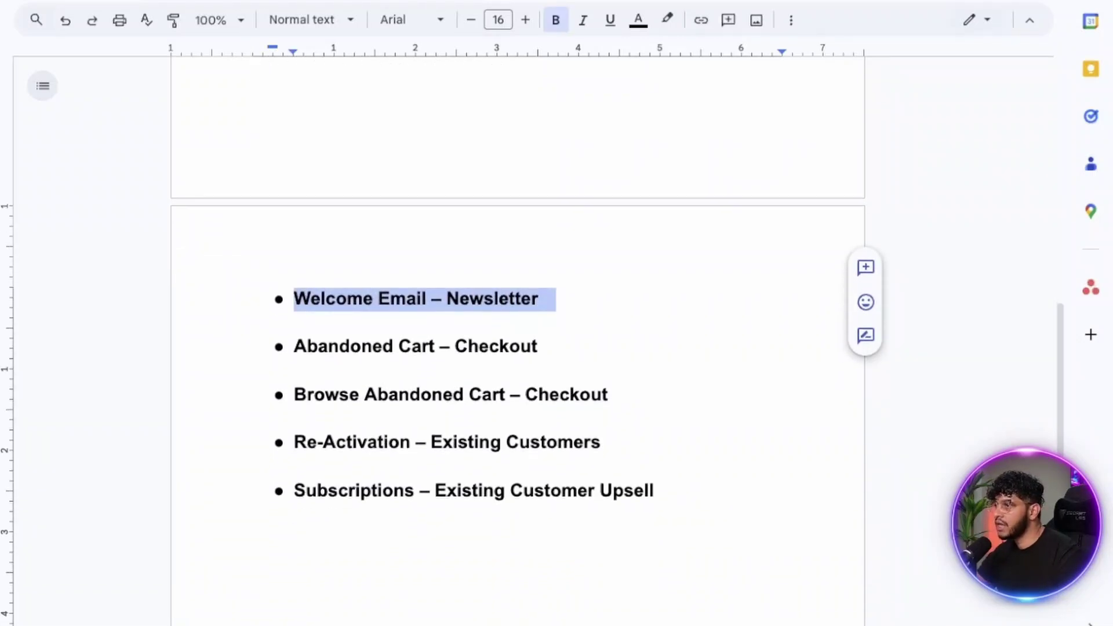
drag(295, 346, 537, 346)
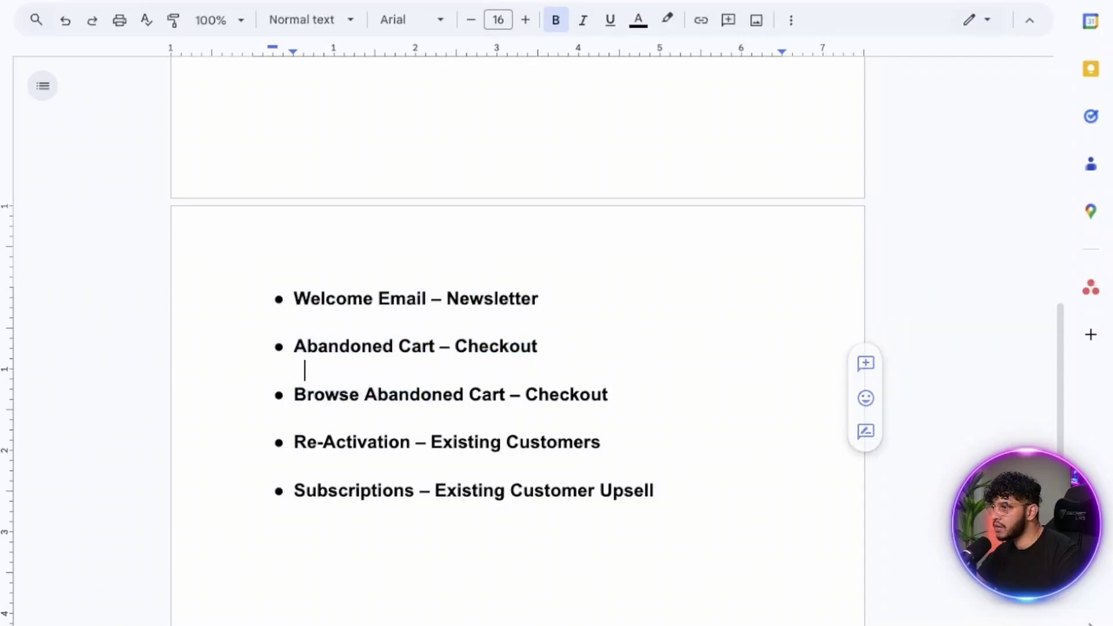
drag(294, 394, 625, 394)
drag(294, 442, 618, 443)
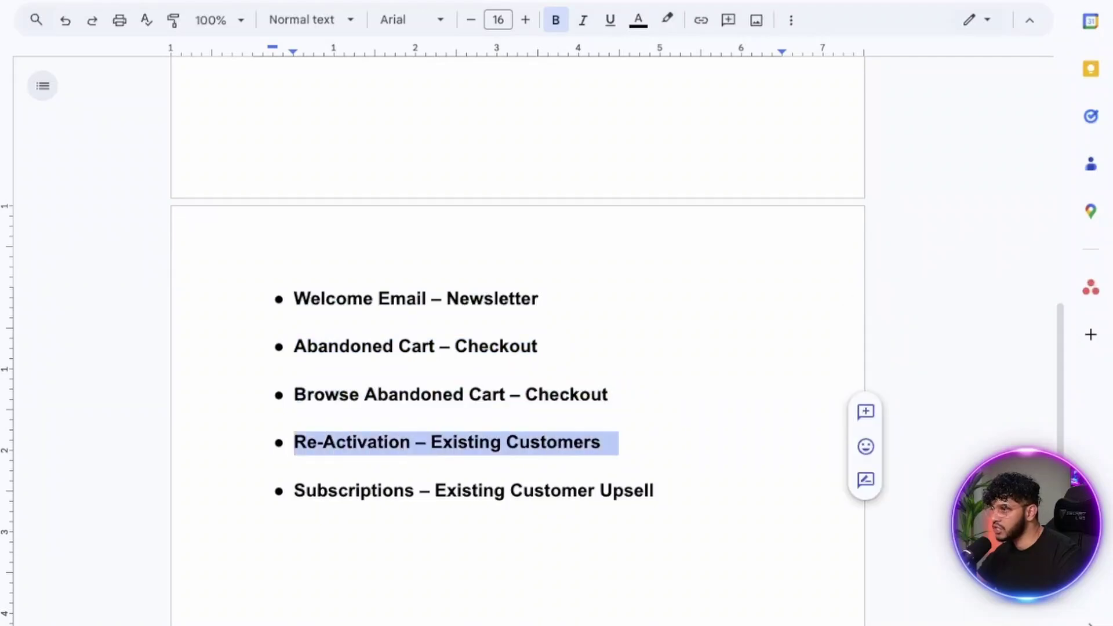
drag(294, 490, 661, 498)
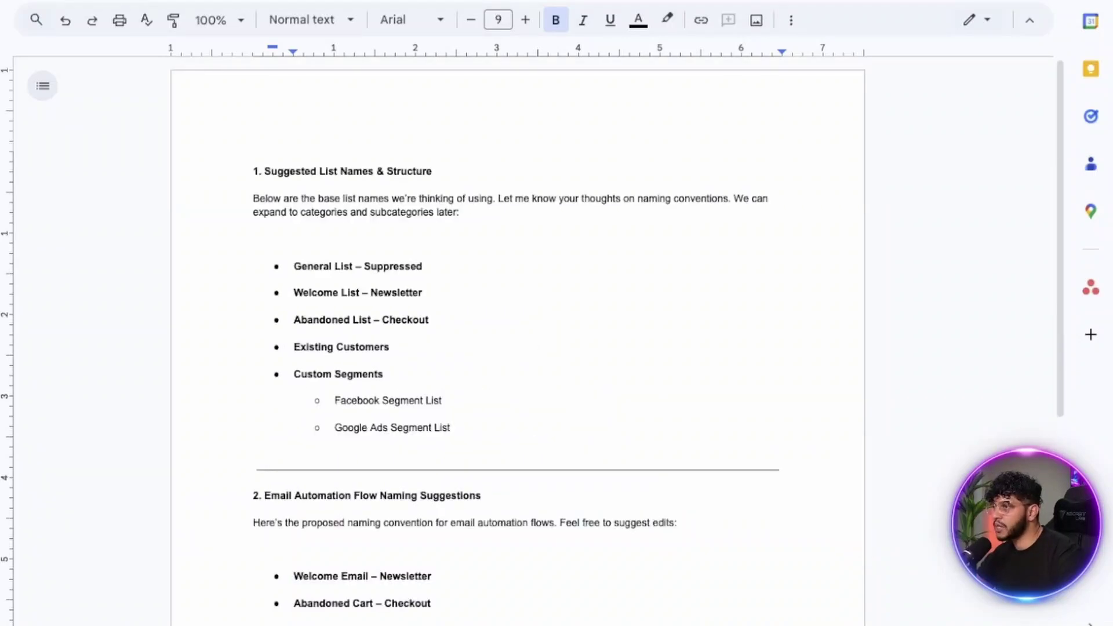
- Increase the font size of the entire document's text to 10
click(254, 240)
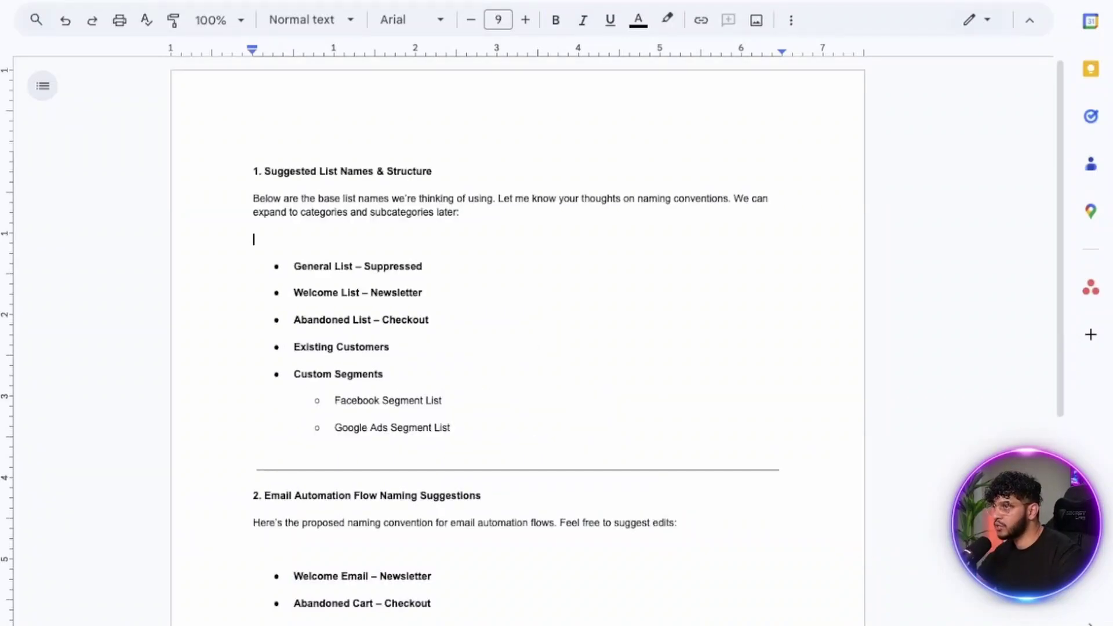
key(super+a)
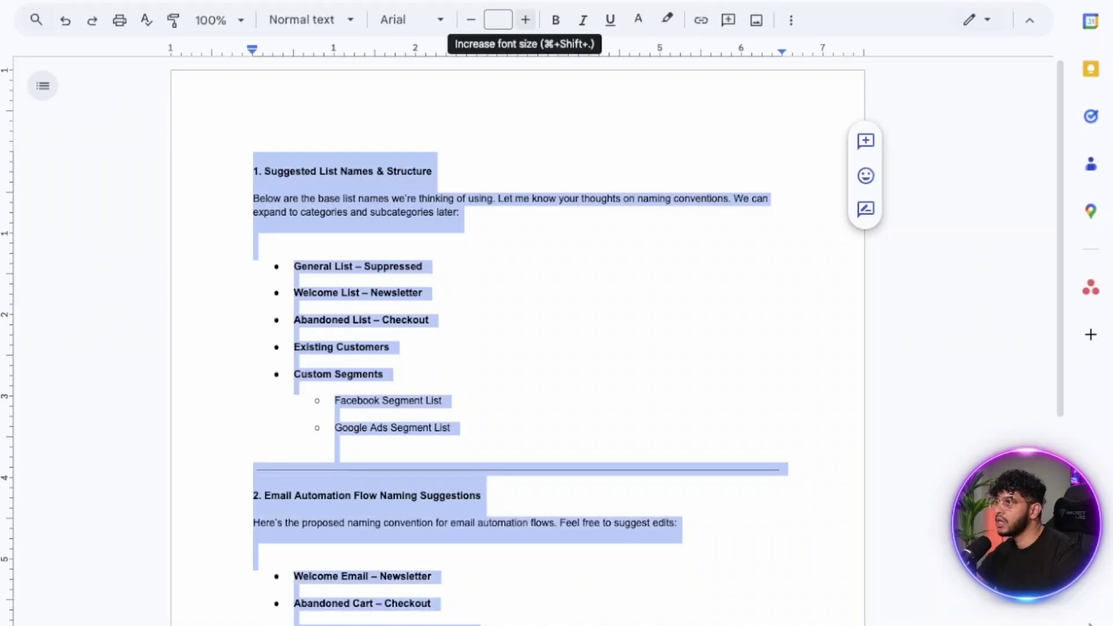
click(526, 19)
click(294, 377)
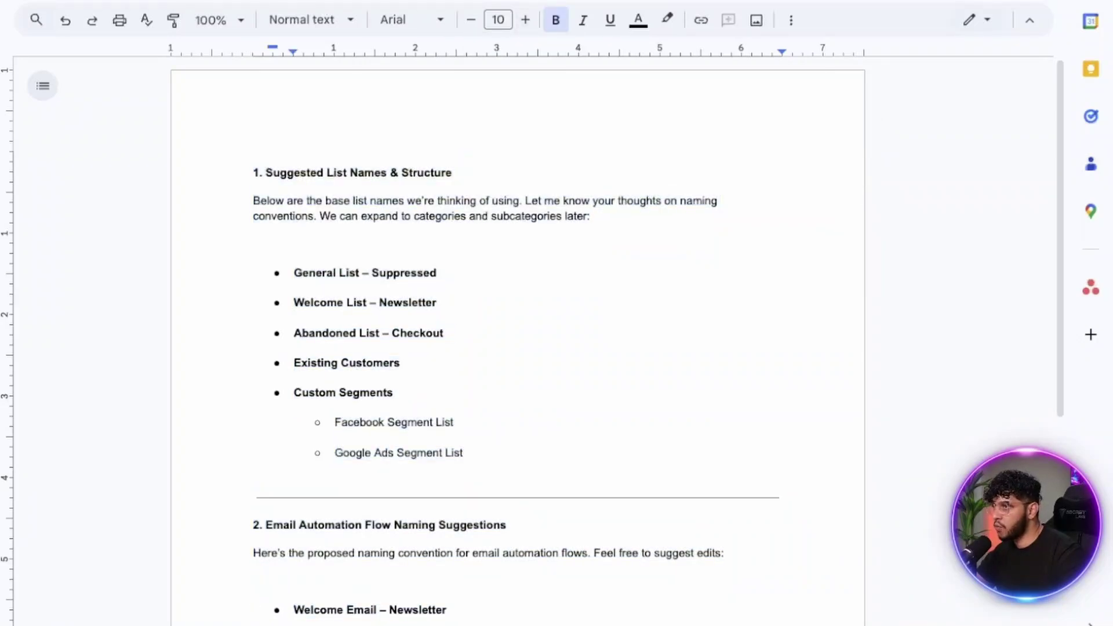
- Review both document sections, highlighting the suggested list names, the section 2 heading and the email automation flow bullets
scroll(518, 324, down, 6)
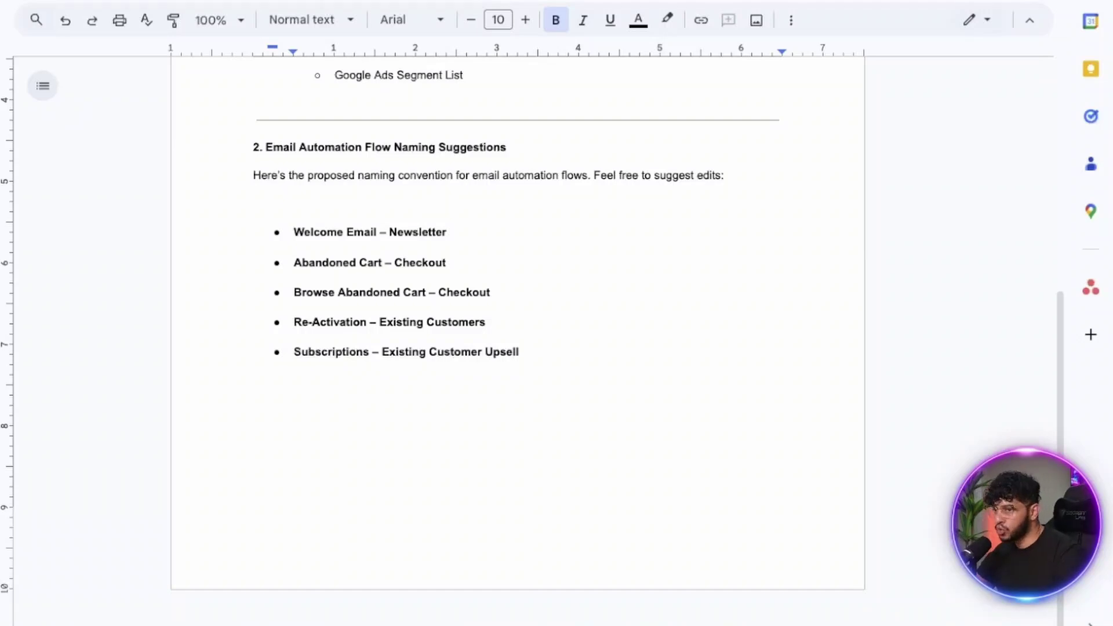
scroll(517, 324, up, 6)
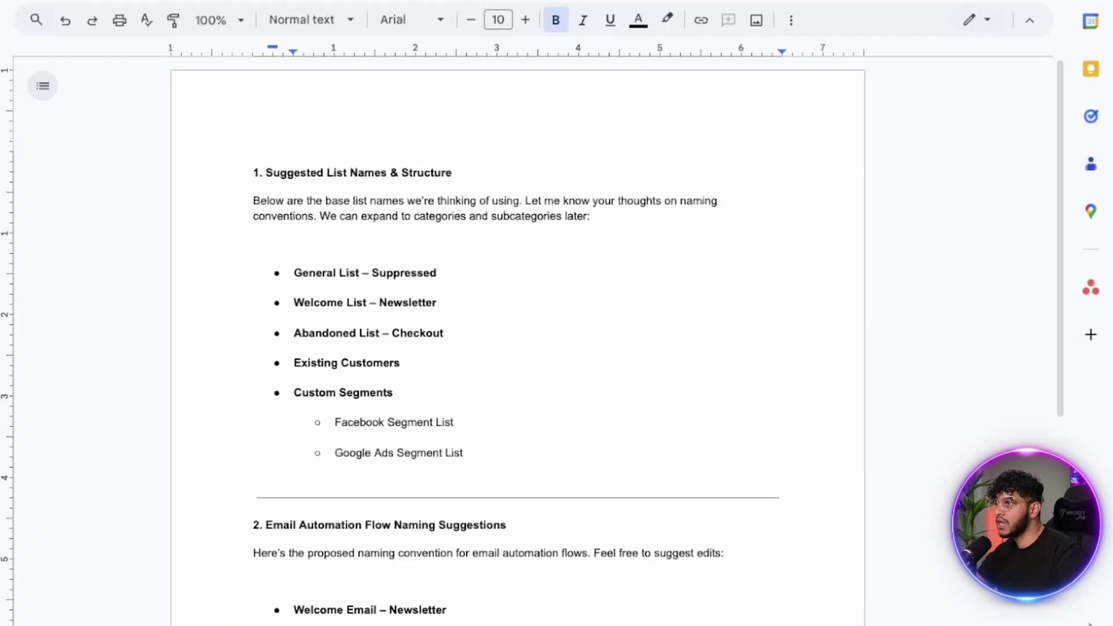
drag(463, 452, 255, 251)
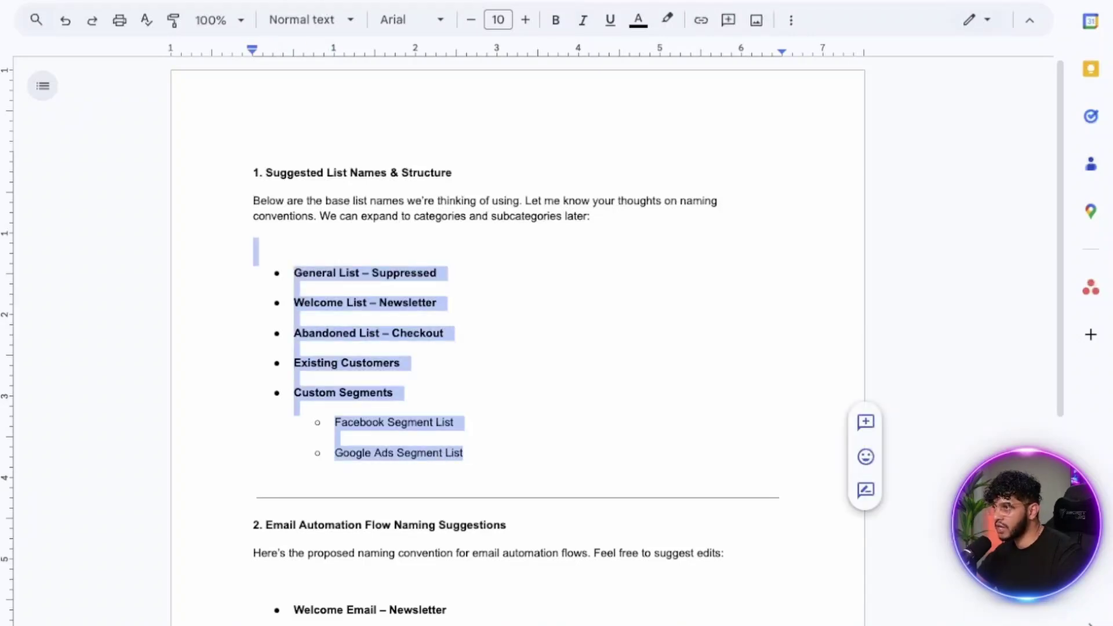
scroll(516, 347, down, 6)
click(255, 147)
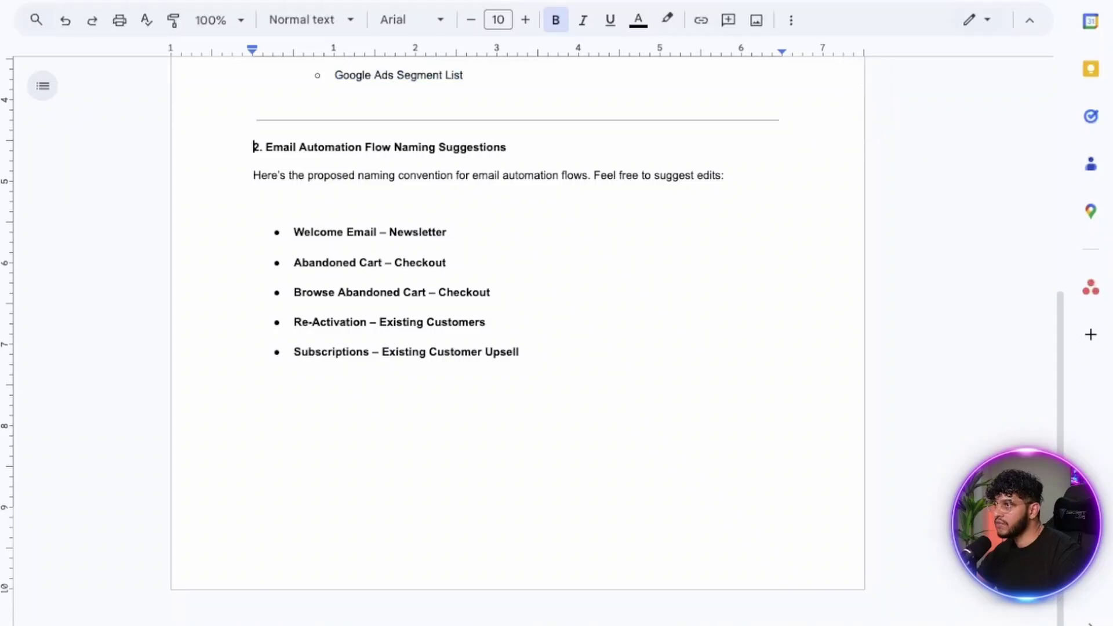
drag(259, 147, 512, 147)
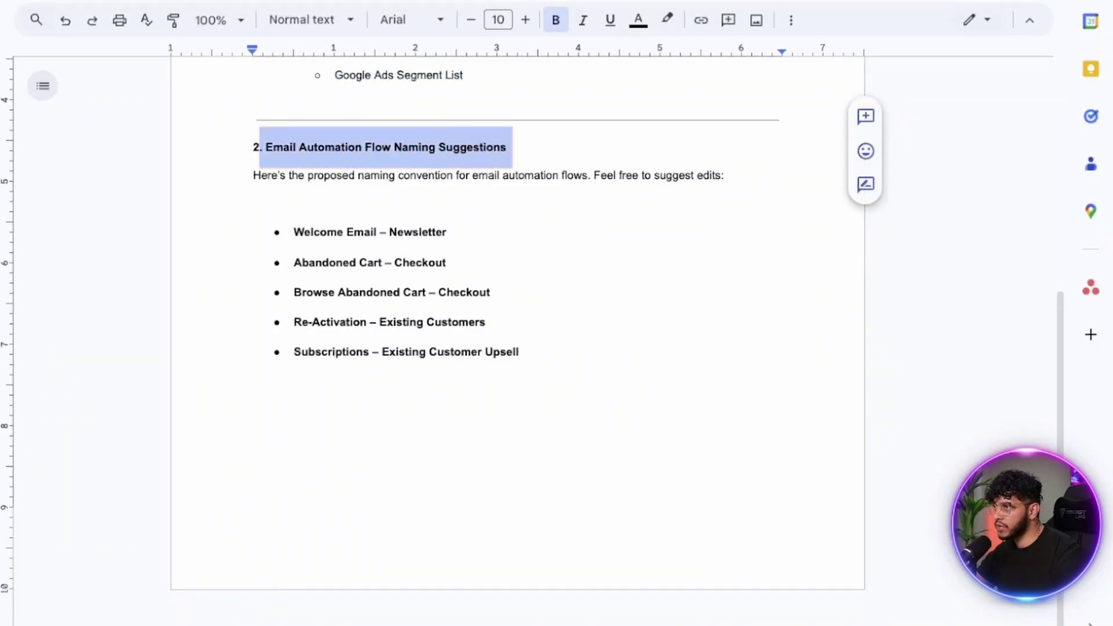
click(368, 261)
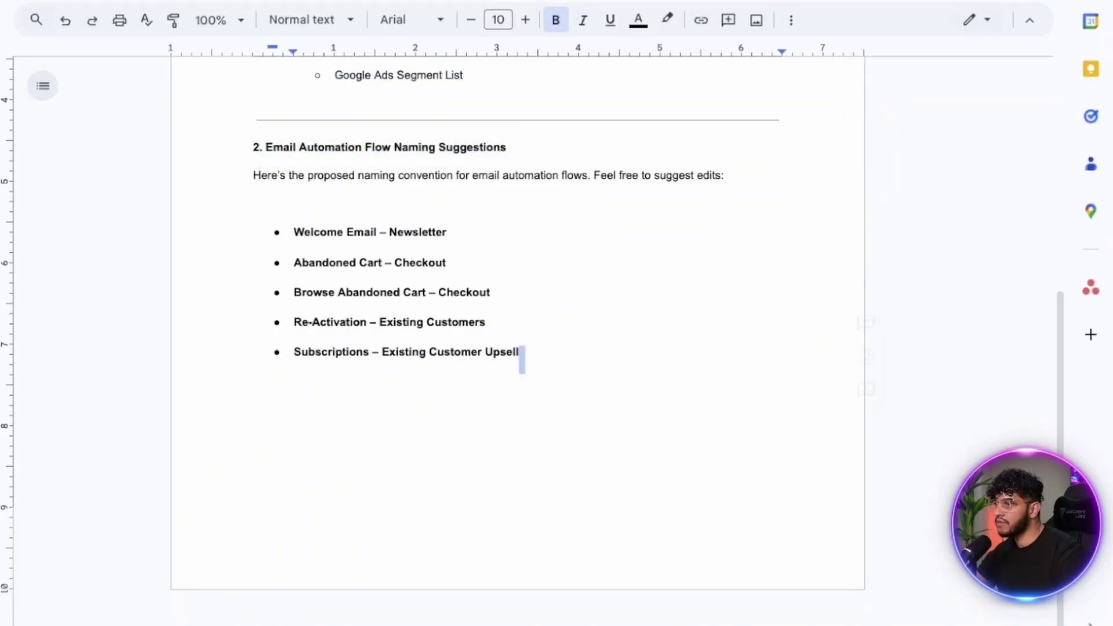
drag(522, 354, 294, 232)
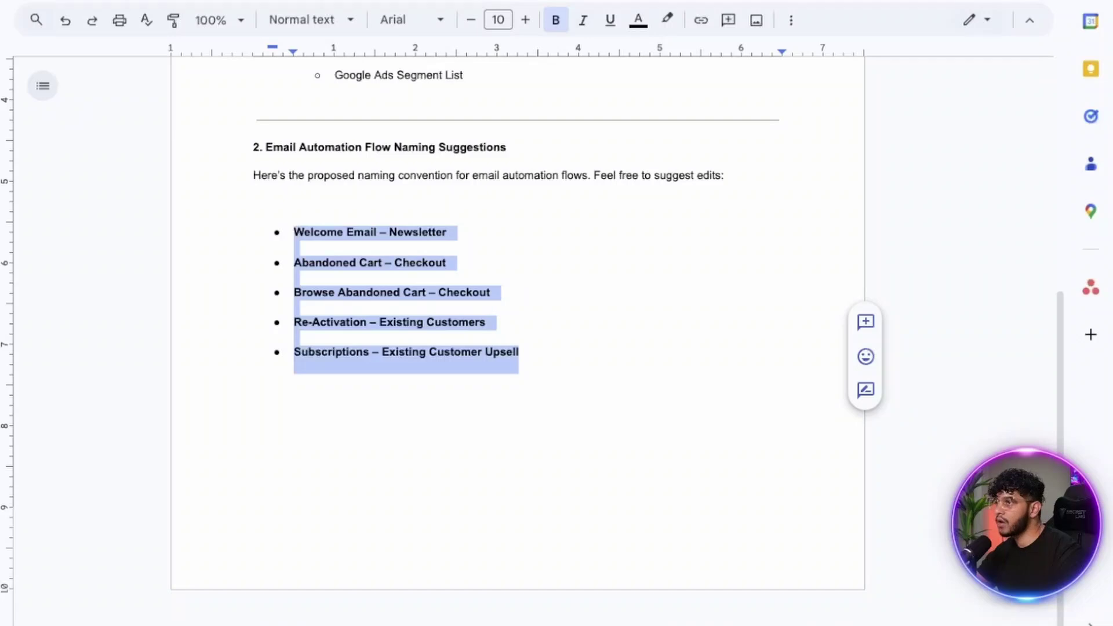
- Duplicate the heading "2. Email Automation Flow Naming Suggestions" below the flow bullet list and renumber the copy as 3
click(253, 394)
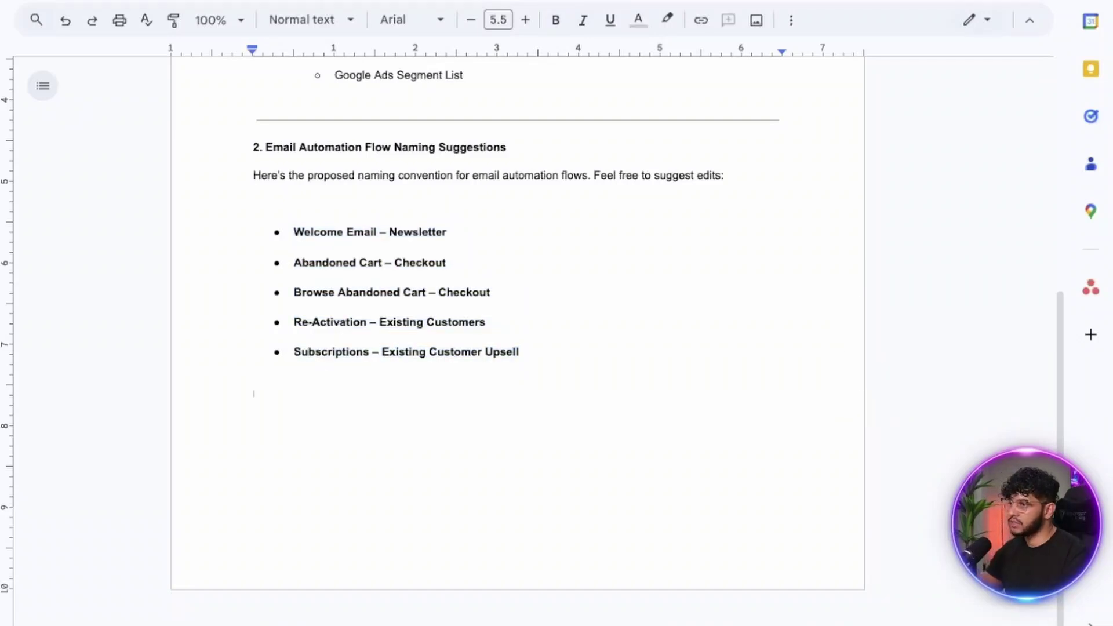
drag(254, 148, 506, 148)
key(ctrl+c)
click(254, 390)
key(ctrl+v)
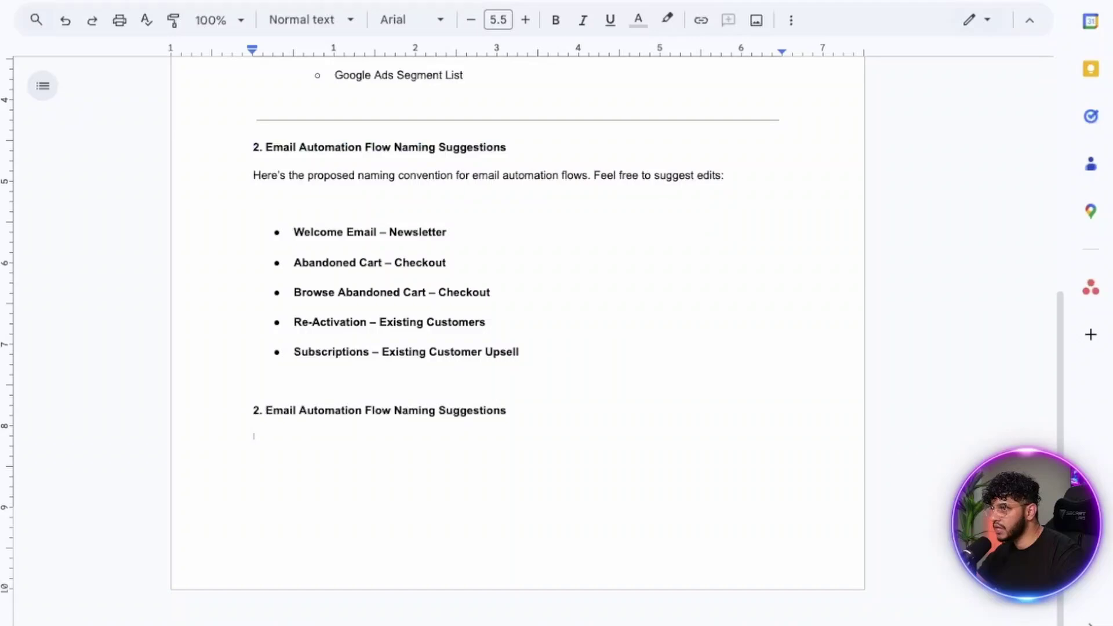
double_click(256, 409)
text(3)
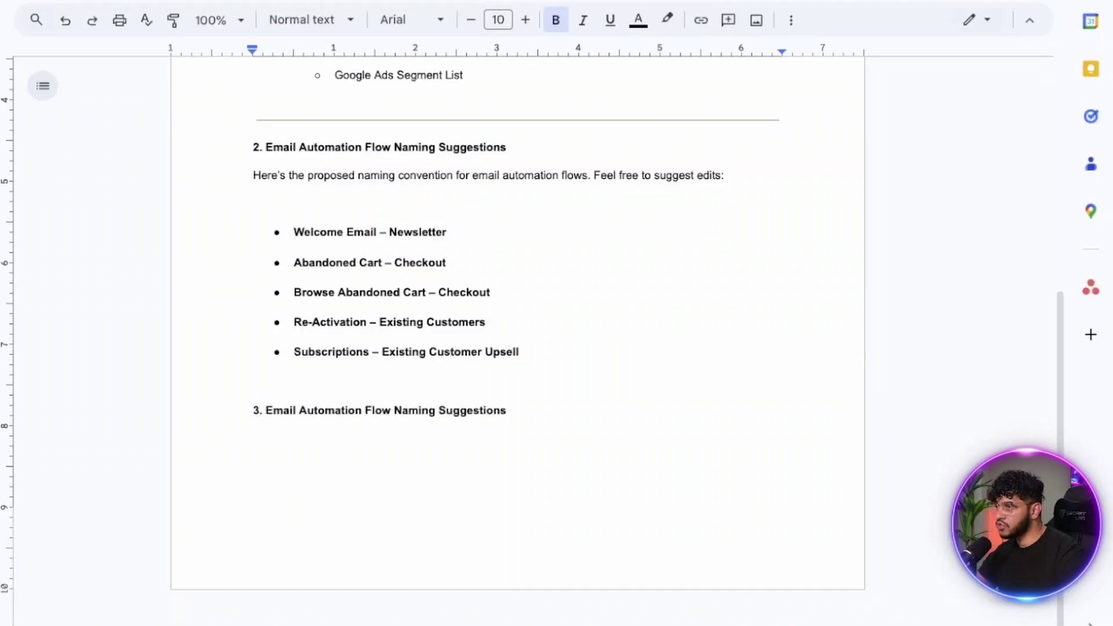
- Reword the section 3 heading to "Email Campaigns & Send Out Calendar"
drag(298, 410, 512, 410)
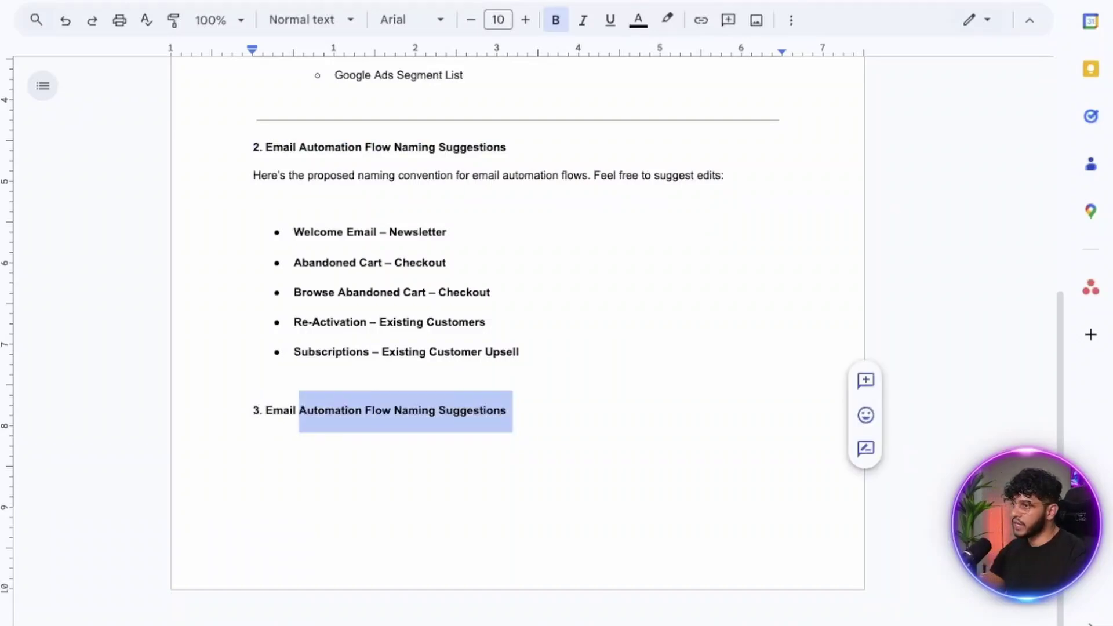
text(Campaigns *)
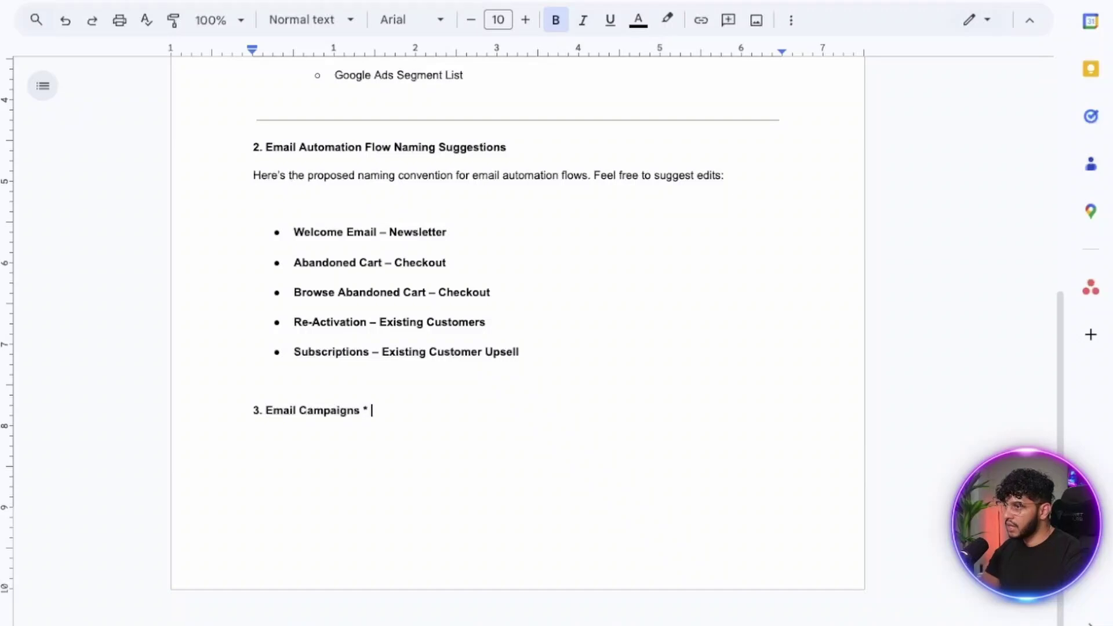
key(BackSpace)
key(BackSpace)
text(& Se)
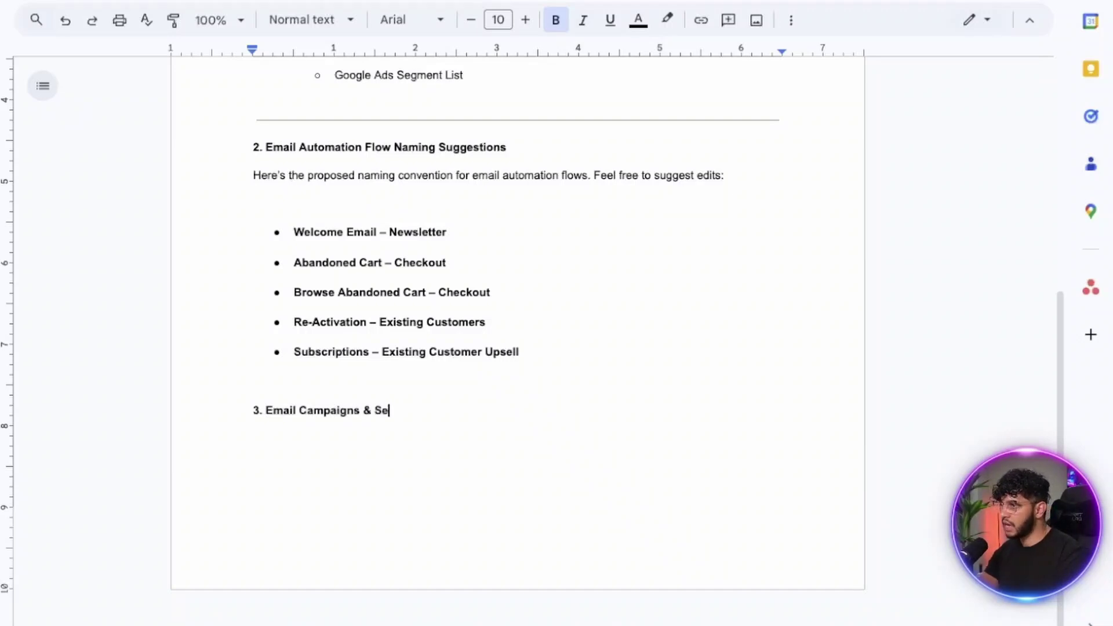
text(nd Out Calendar)
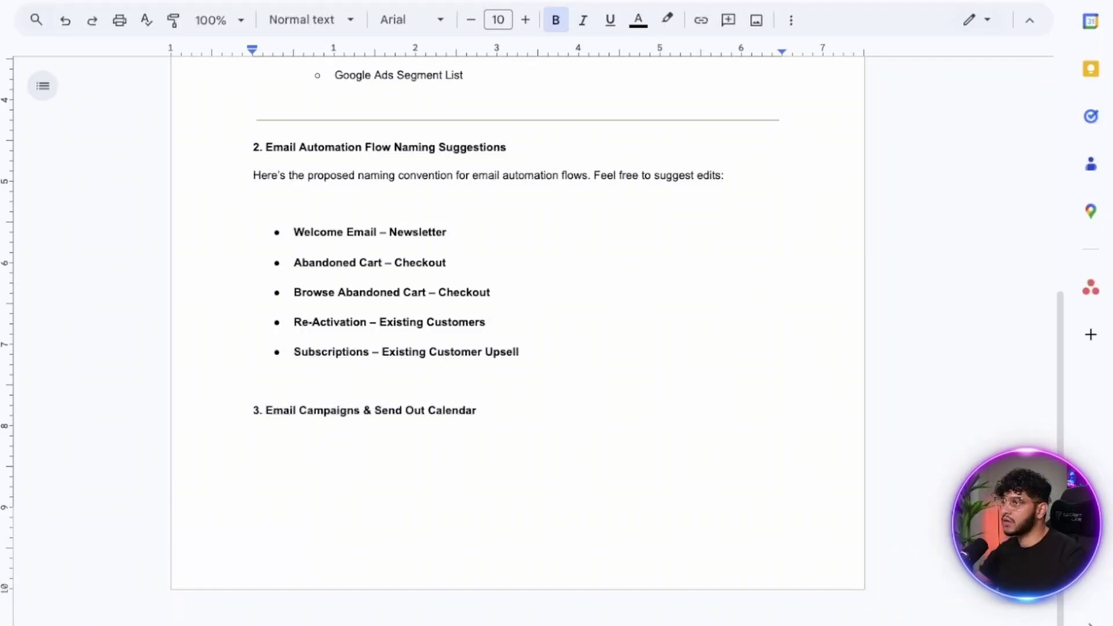
- Add a line under the section 3 heading and paste the non-bold word "naming" from the section 2 intro there as replaceable text
key(Return)
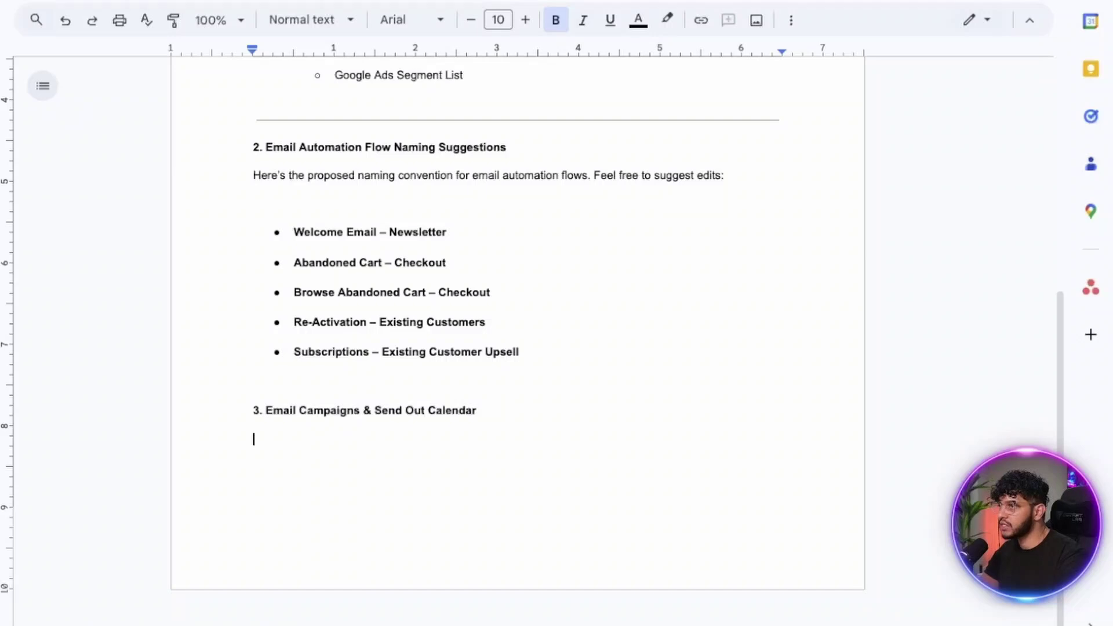
key(Return)
key(BackSpace)
text(H)
key(BackSpace)
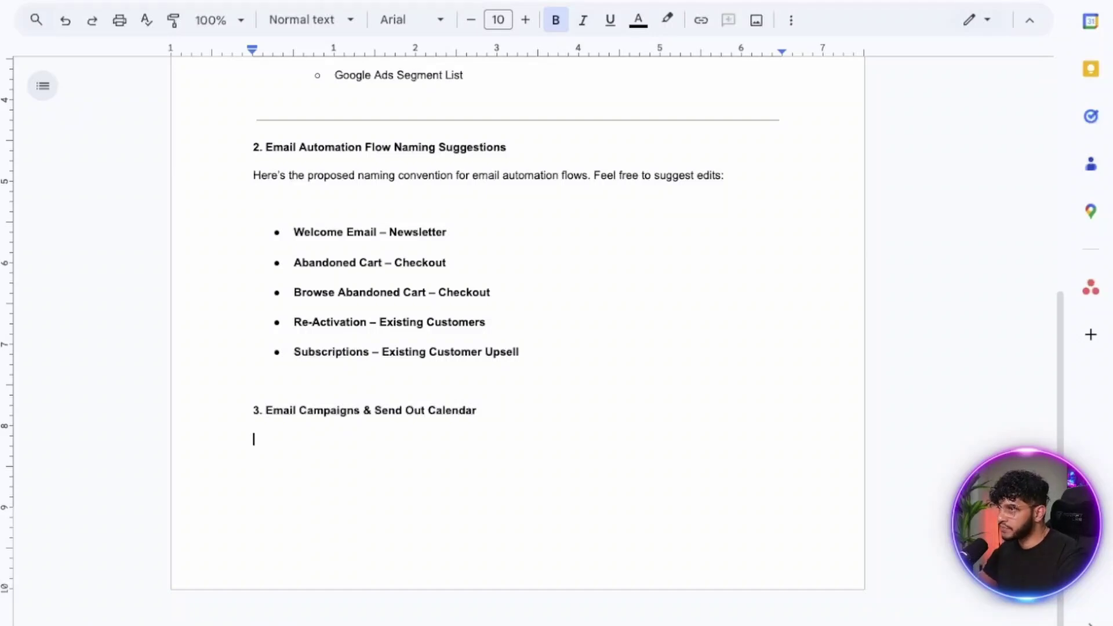
double_click(376, 176)
key(ctrl+c)
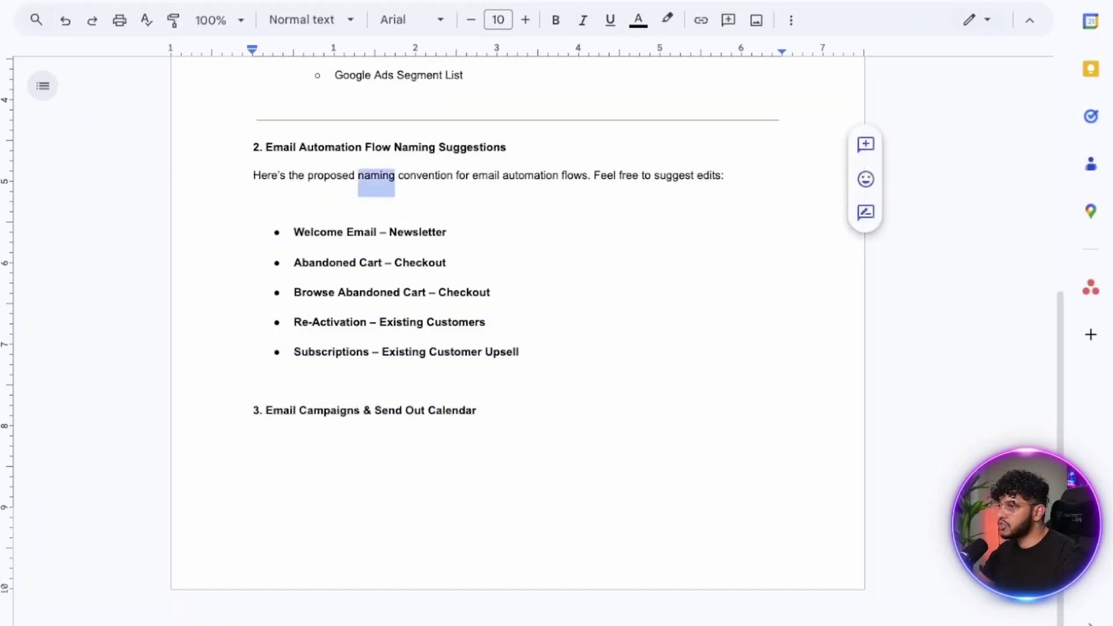
click(255, 439)
key(ctrl+v)
key(shift+Home)
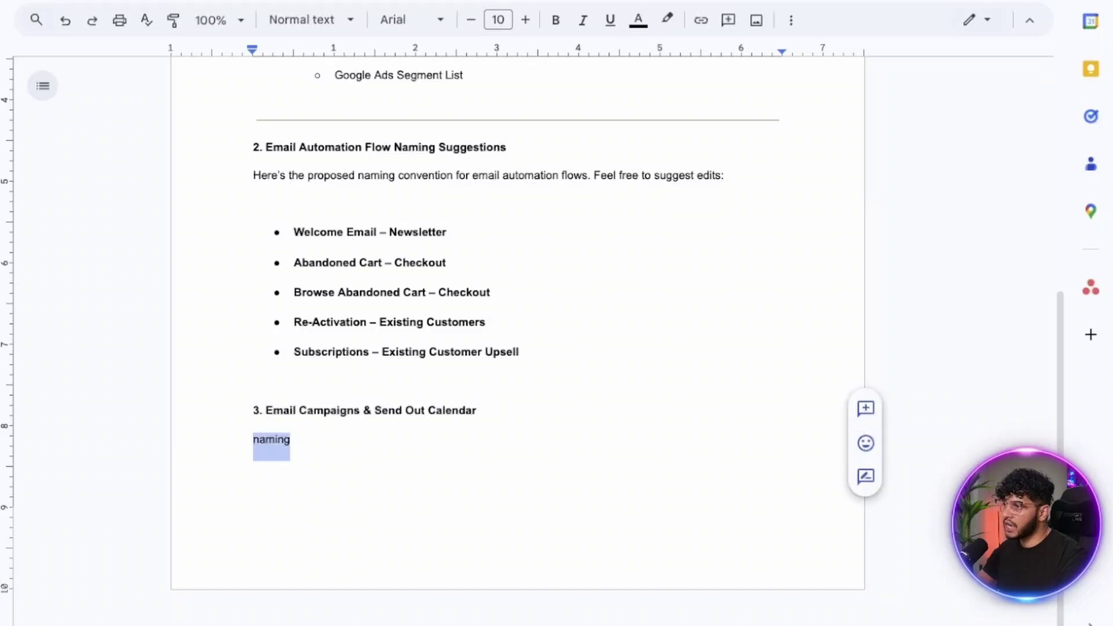
- Replace the pasted word with "Send out atleast 2 - 3 email campaigns on a weekly basis"
text(Send out at)
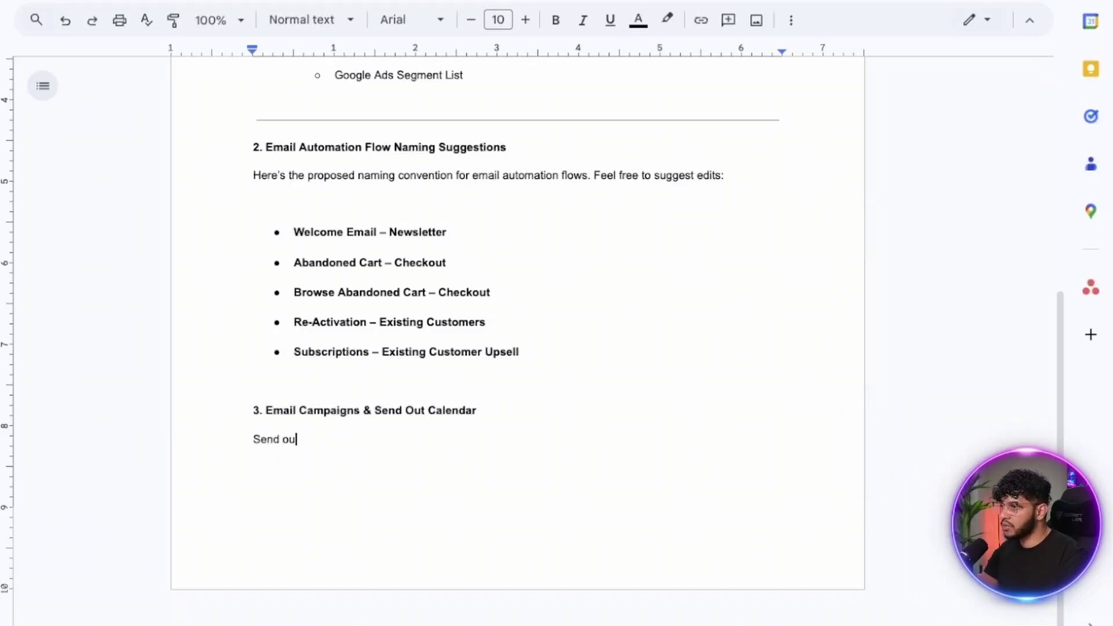
text(least 2 - 3)
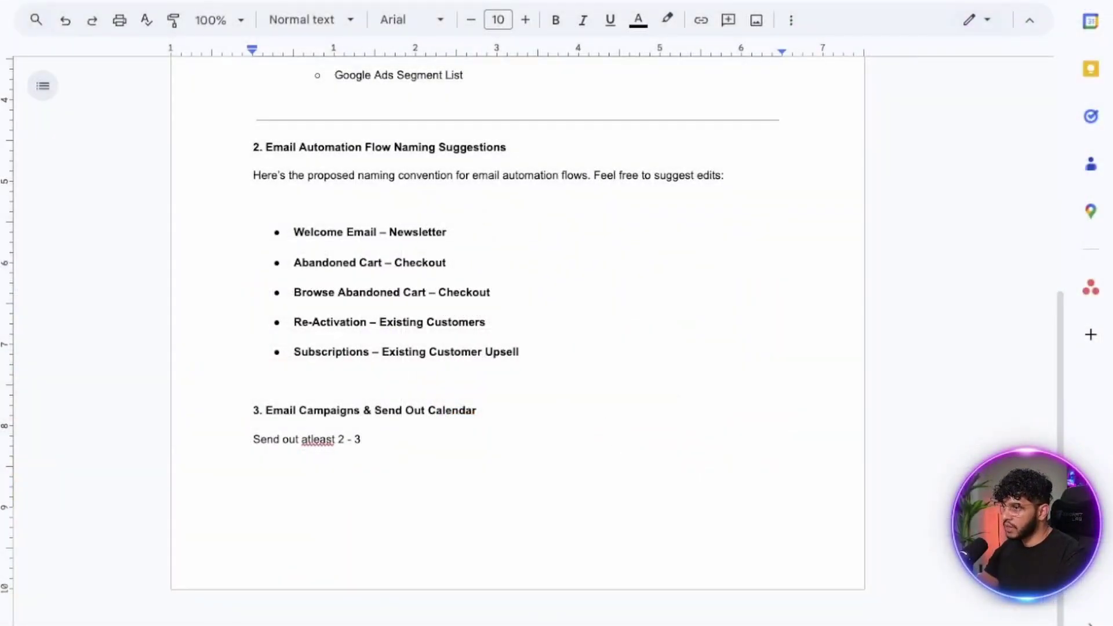
text(email campaigns o)
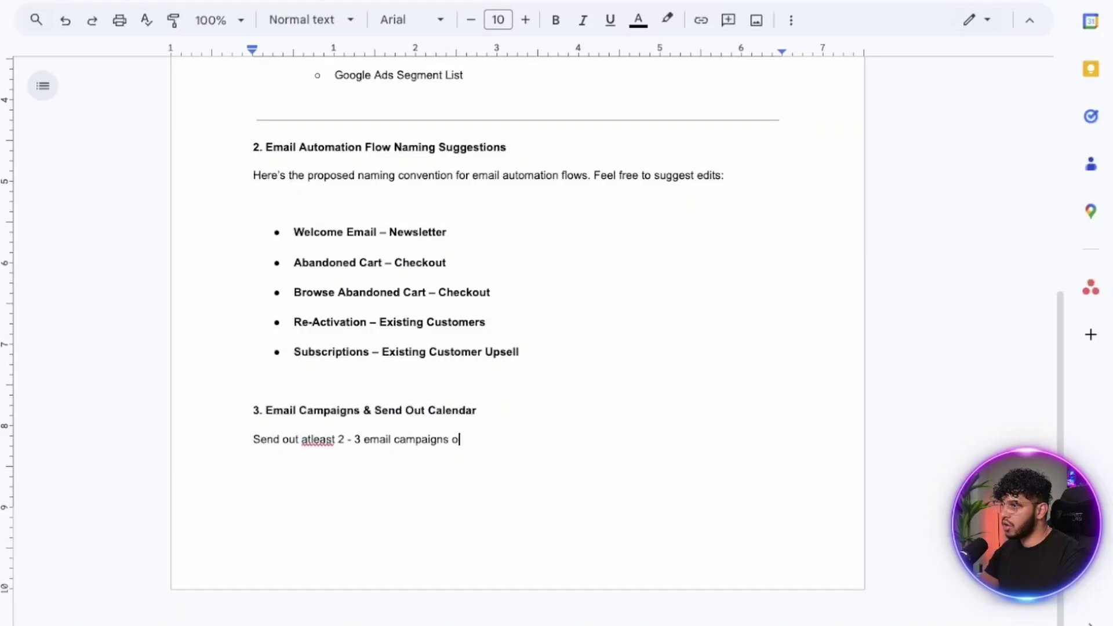
text(ne)
key(BackSpace)
key(BackSpace)
text(a w)
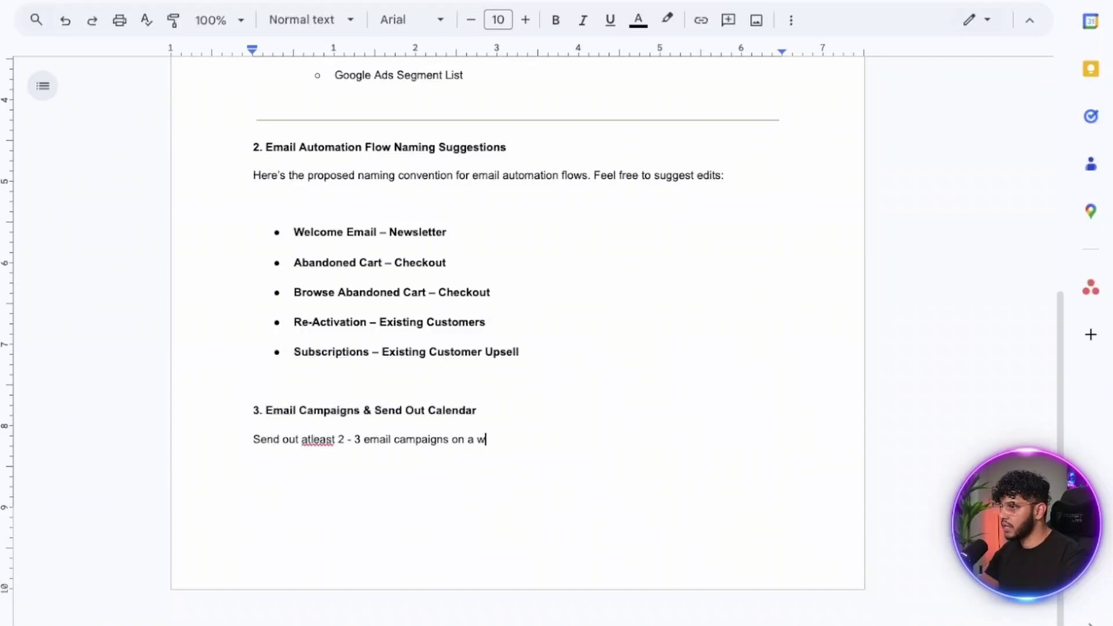
text(eekly basies)
key(BackSpace)
key(BackSpace)
text(s)
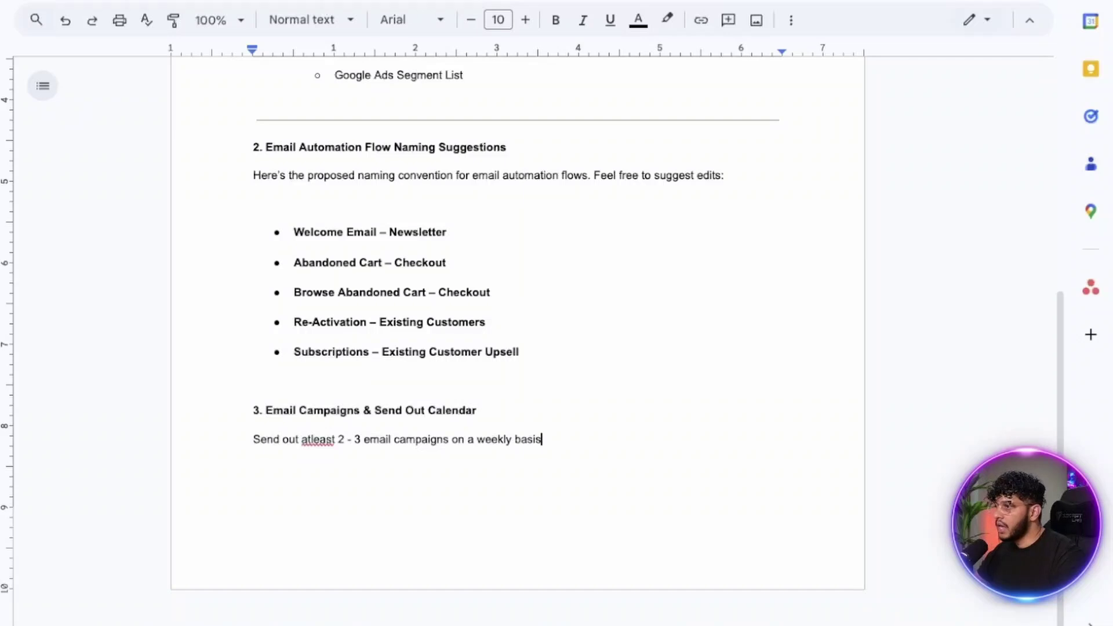
- End that sentence with a period and add "Content calendar will be provided:" after it
text(. Content c)
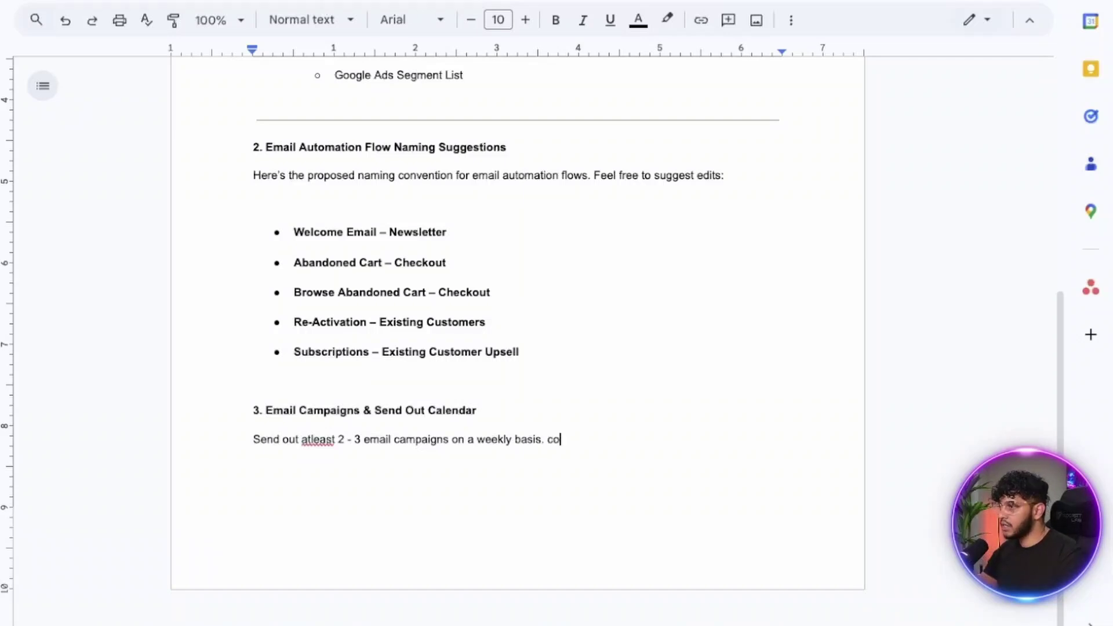
text(alendar wi)
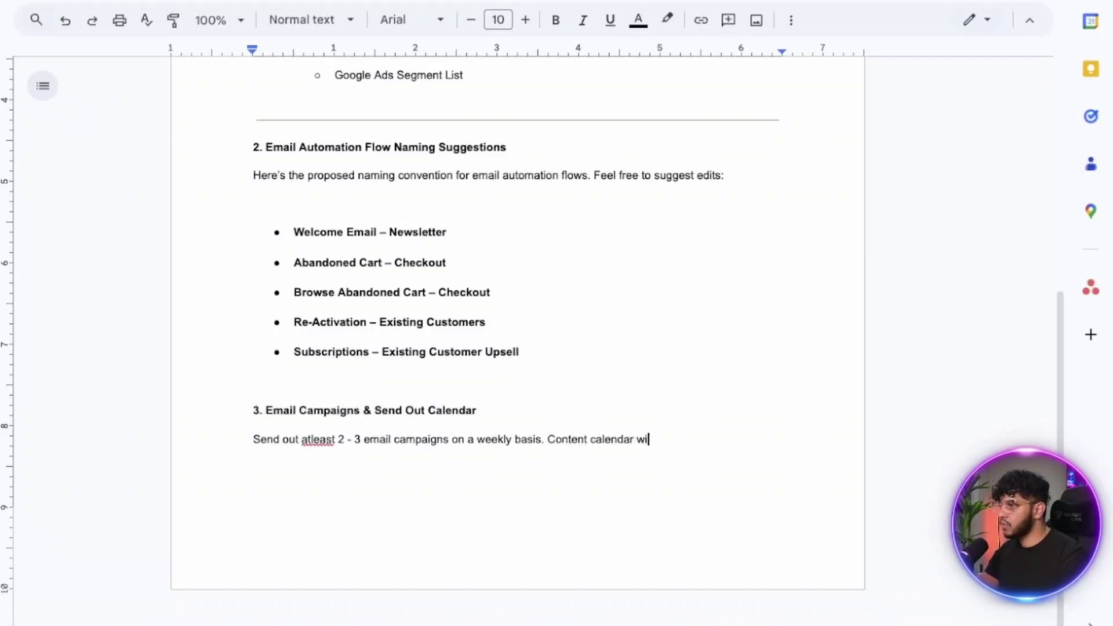
text(ll be provided)
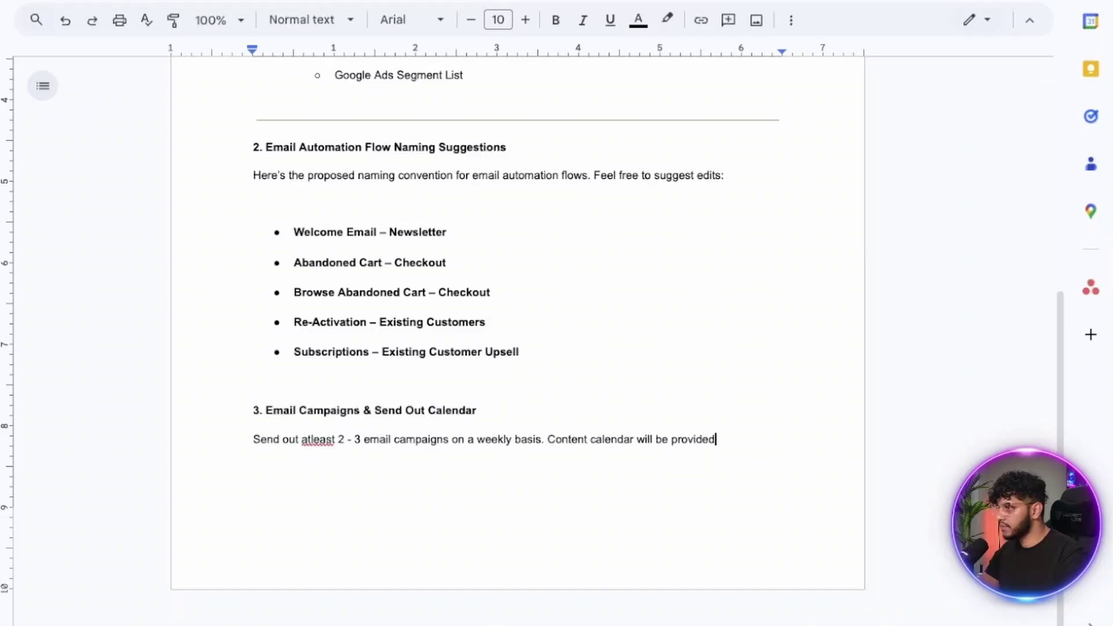
text(.)
- Start a numbered list under the section 3 intro line with "Nurture Emails + Offer" as the first item
key(Return)
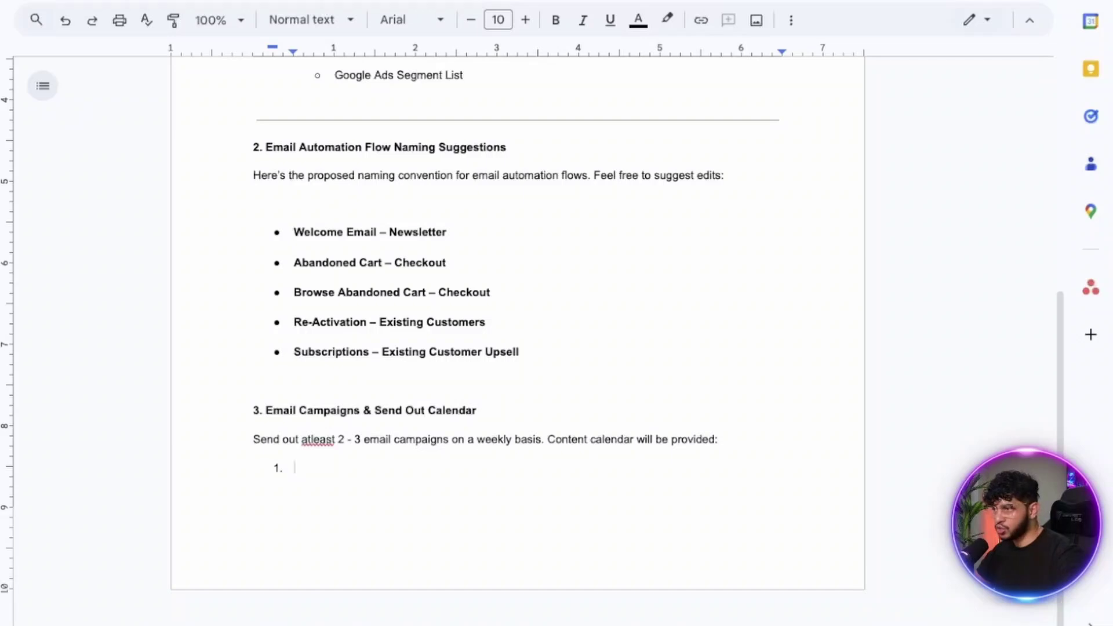
text(Nur)
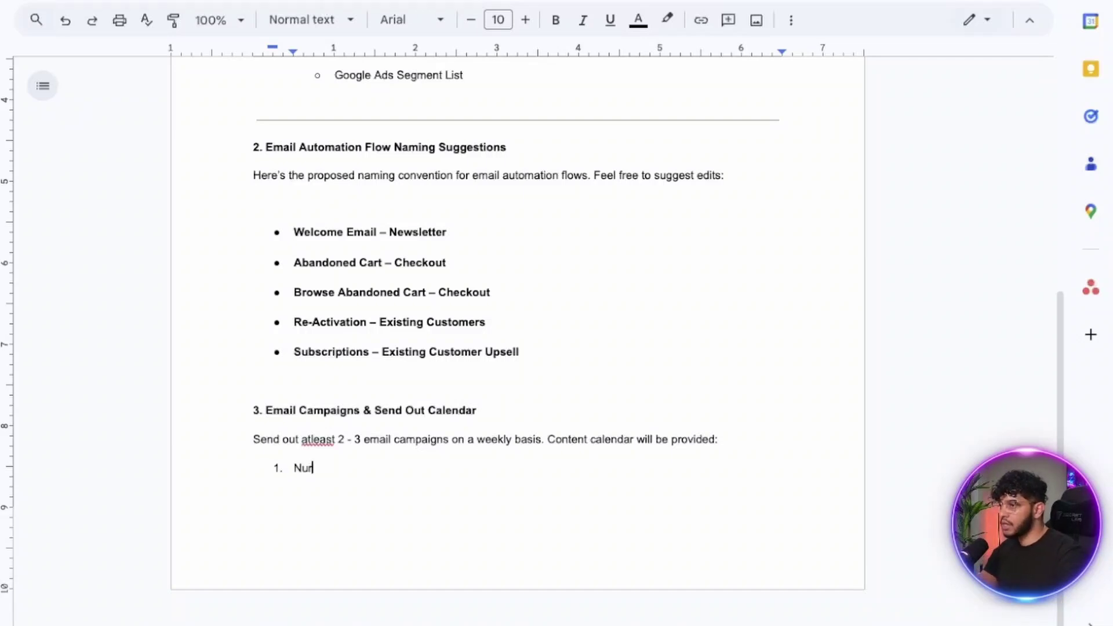
text(ture Emails )
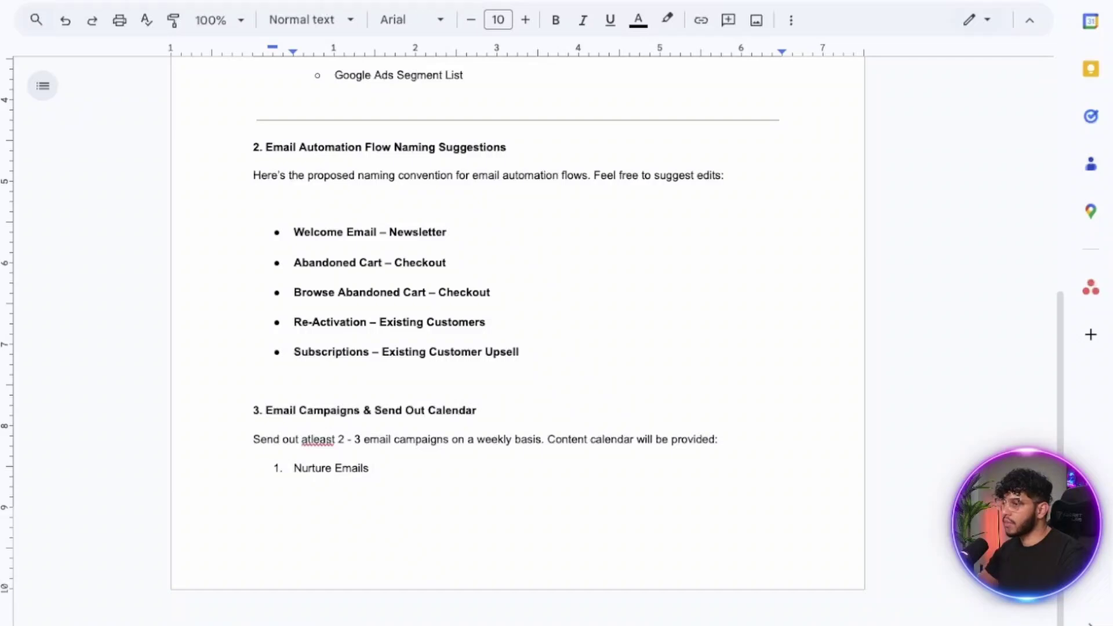
text(+ )
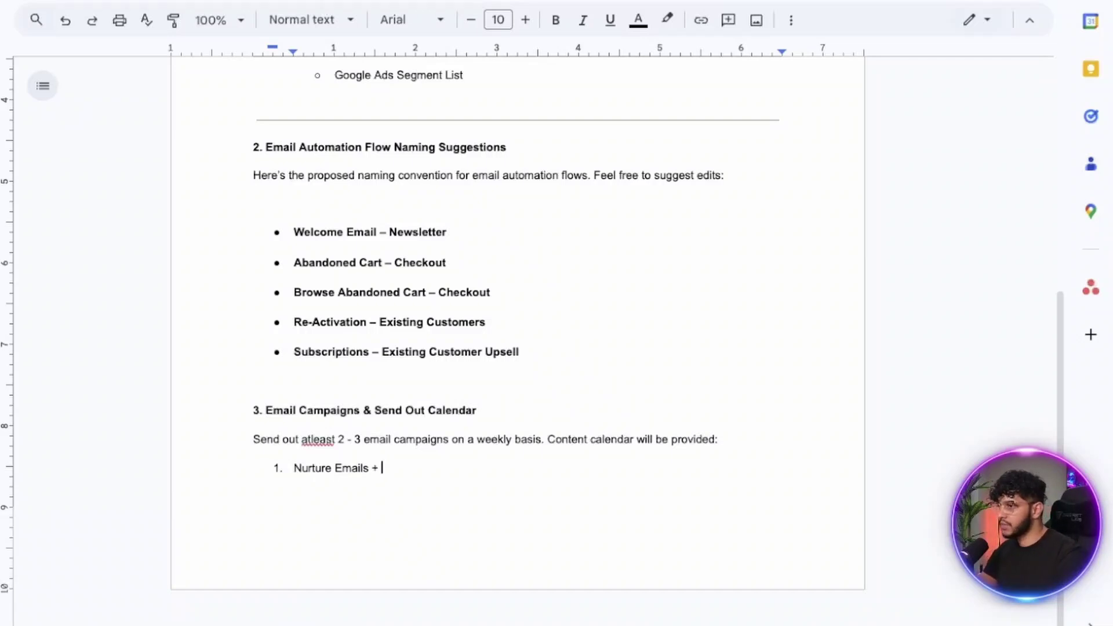
text(Offer)
key(Return)
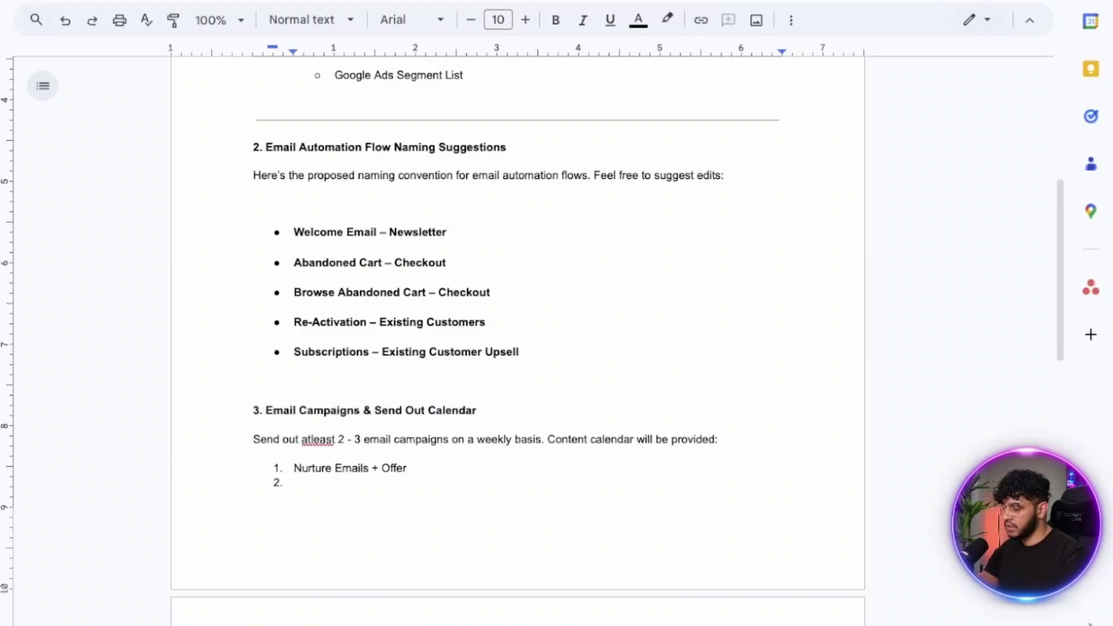
- Add "Offer Email + Discounts" as the second item of the campaign list
text(Offer Emai)
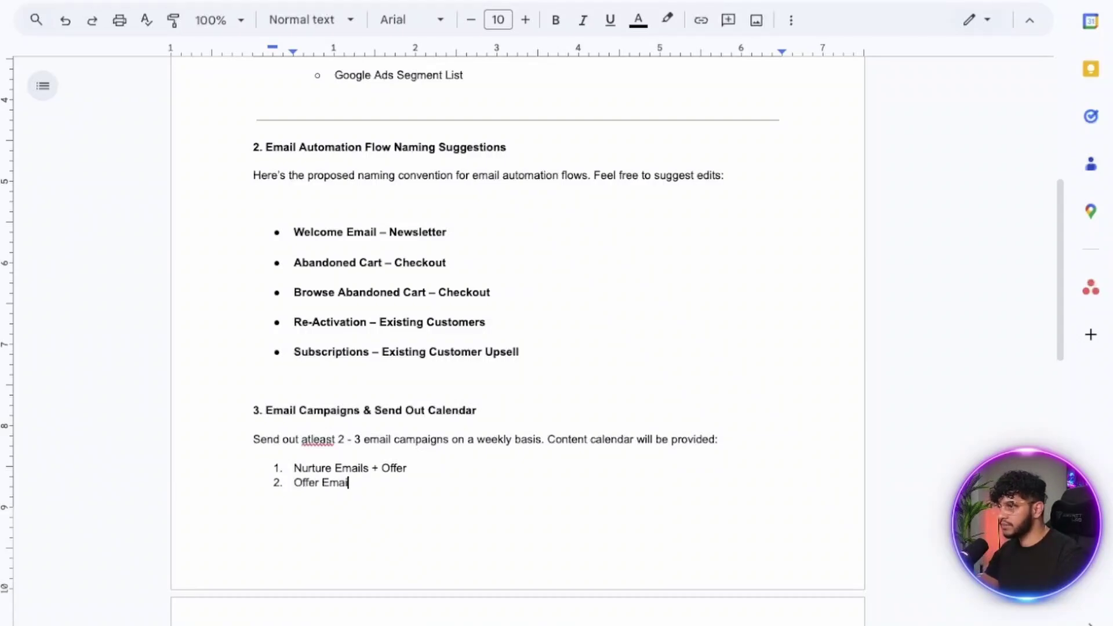
text(l + DF)
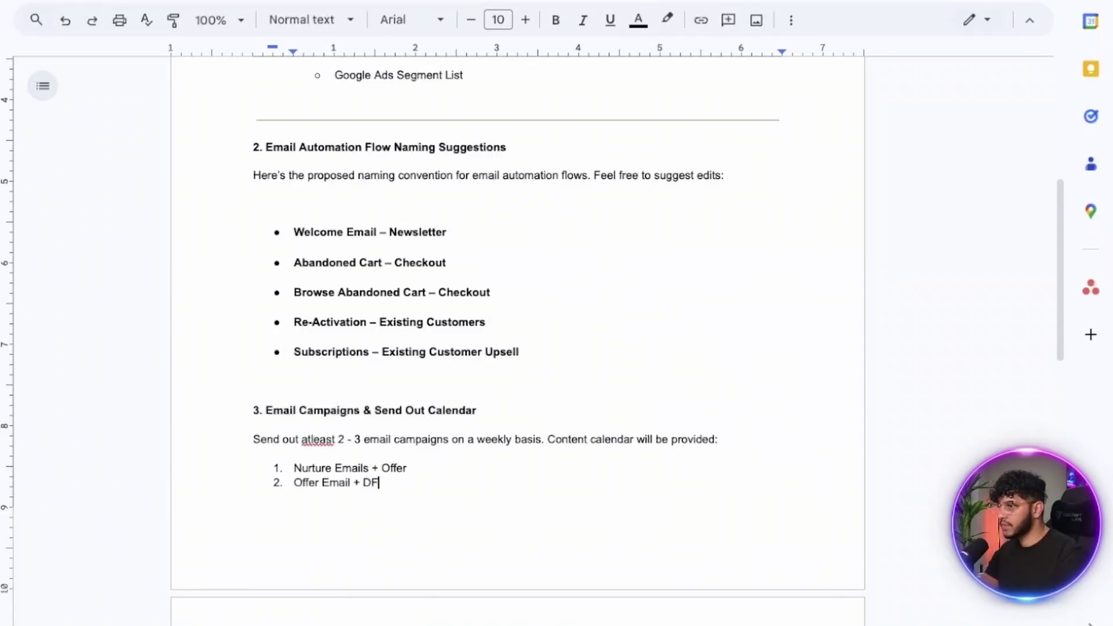
key(BackSpace)
text(iscounts)
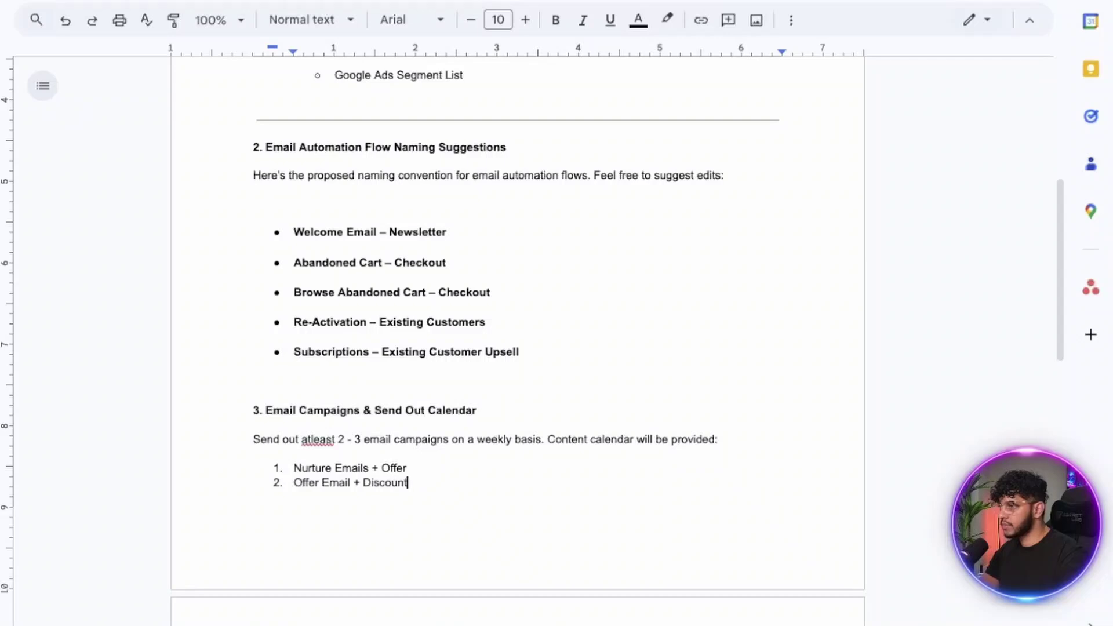
key(Return)
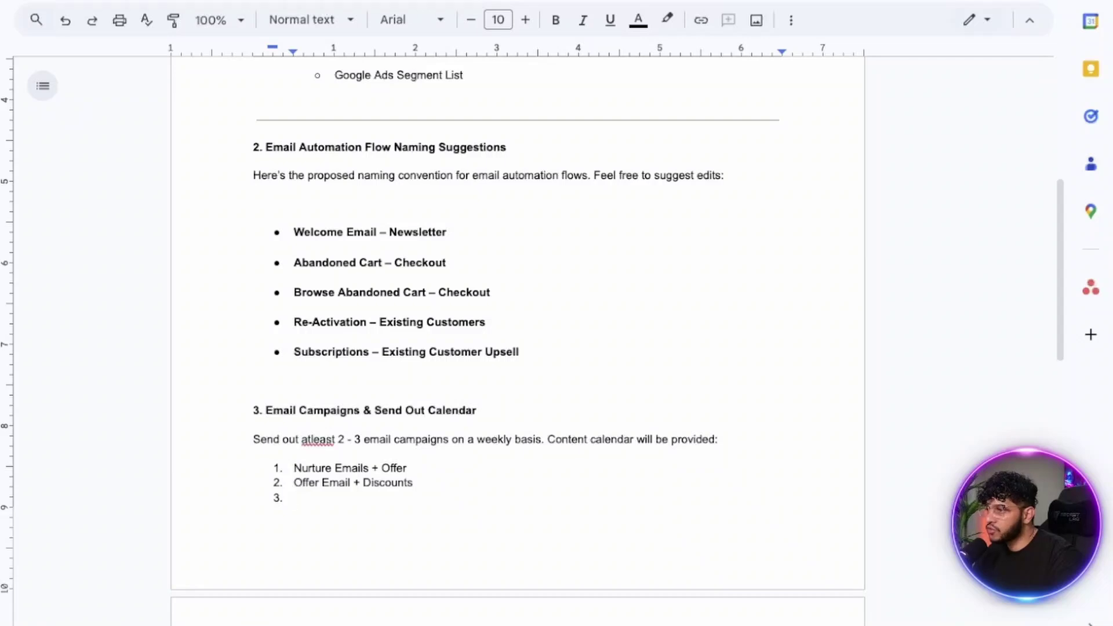
- Correct the misspelled "atleast" in the section 3 intro to "at least" and return to the empty third list item
right_click(317, 439)
click(366, 264)
click(295, 498)
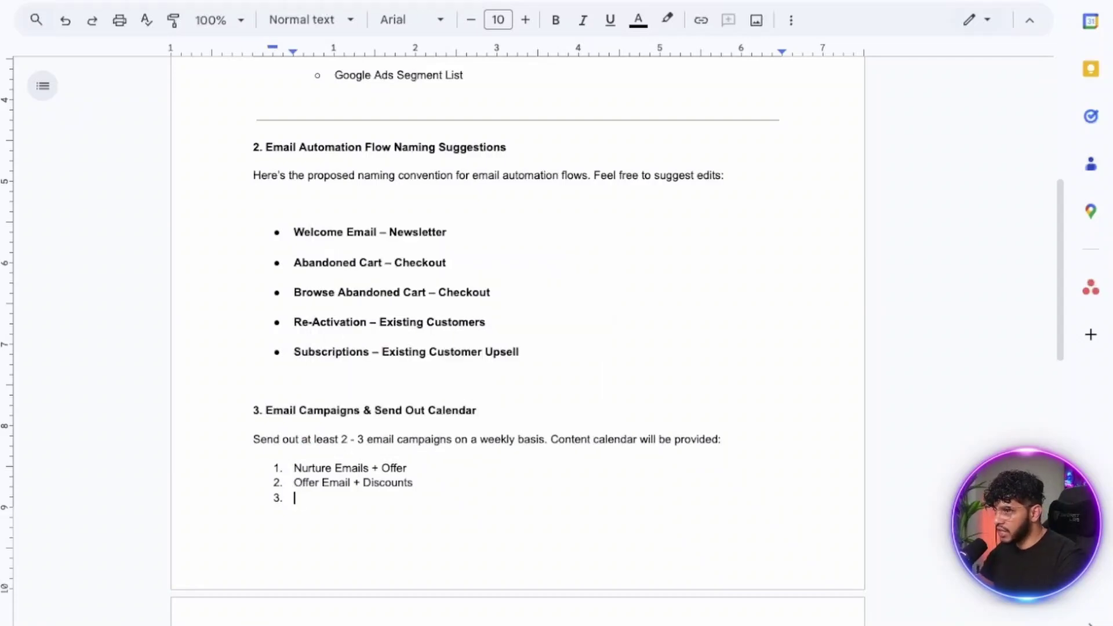
- Enter "Offer Email + Discounts ( Specific Categories )" as the third item and start an indented sub-item beneath it
text(Offer Email )
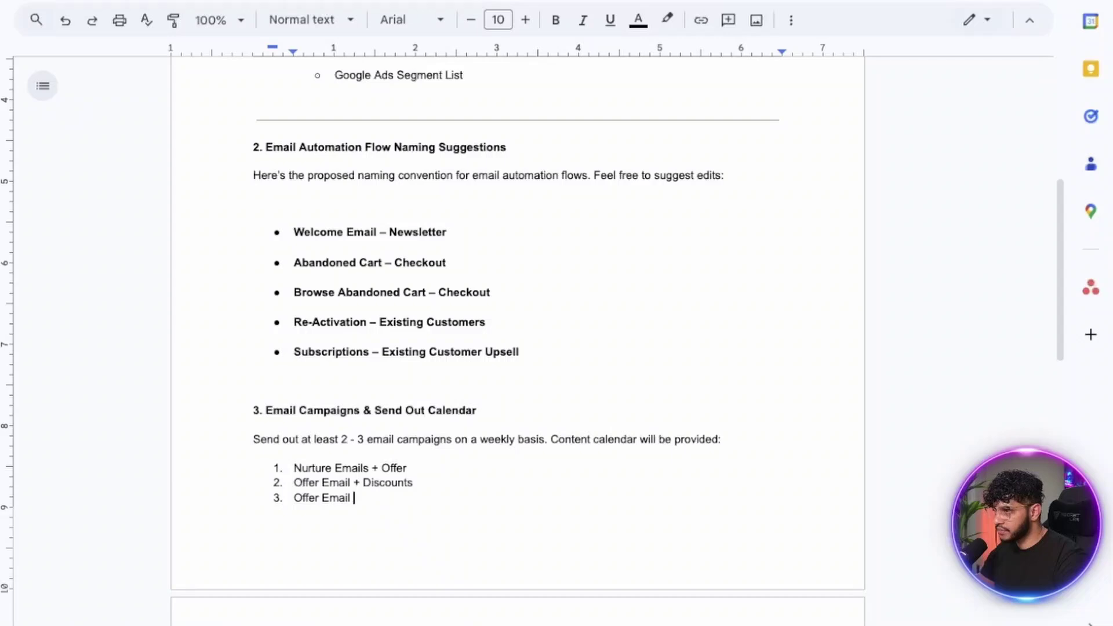
text(+ Disco)
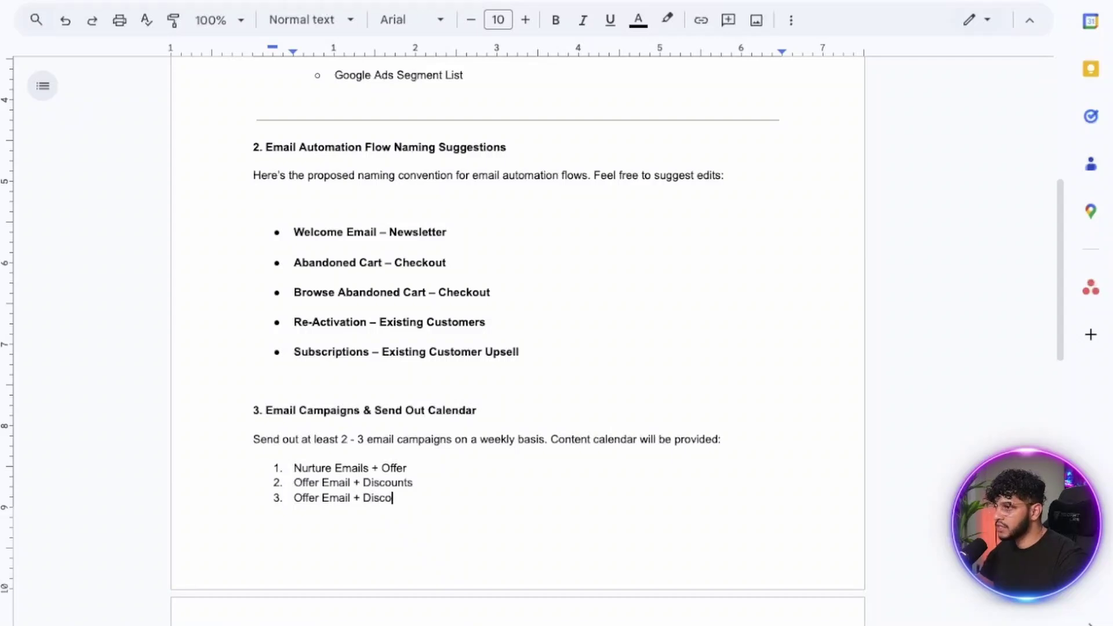
text(unts ( Spec)
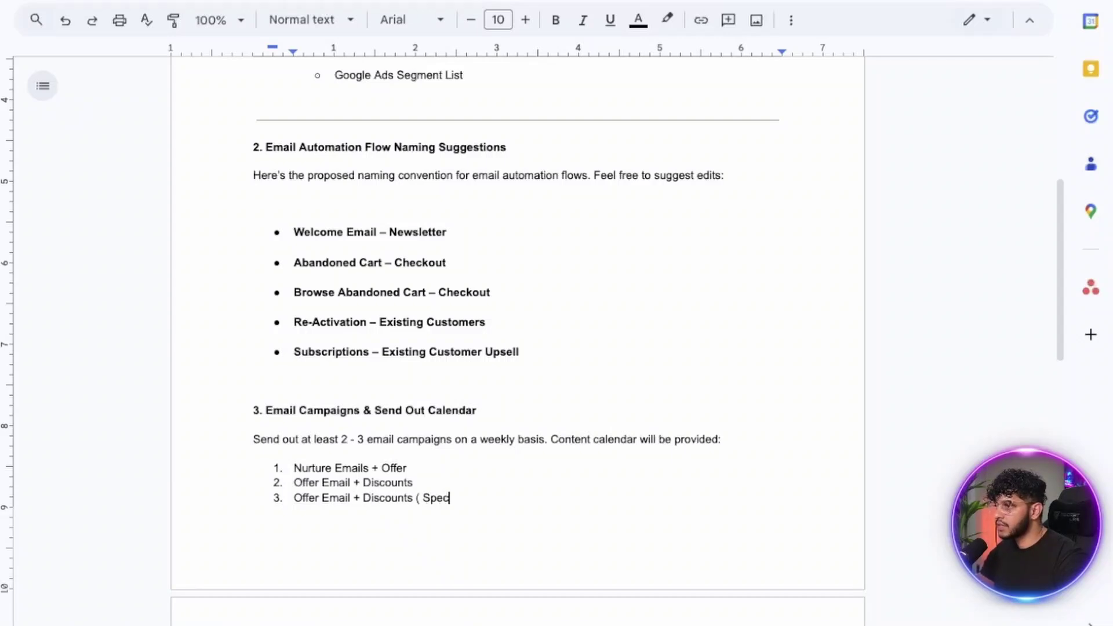
text(ific Careg)
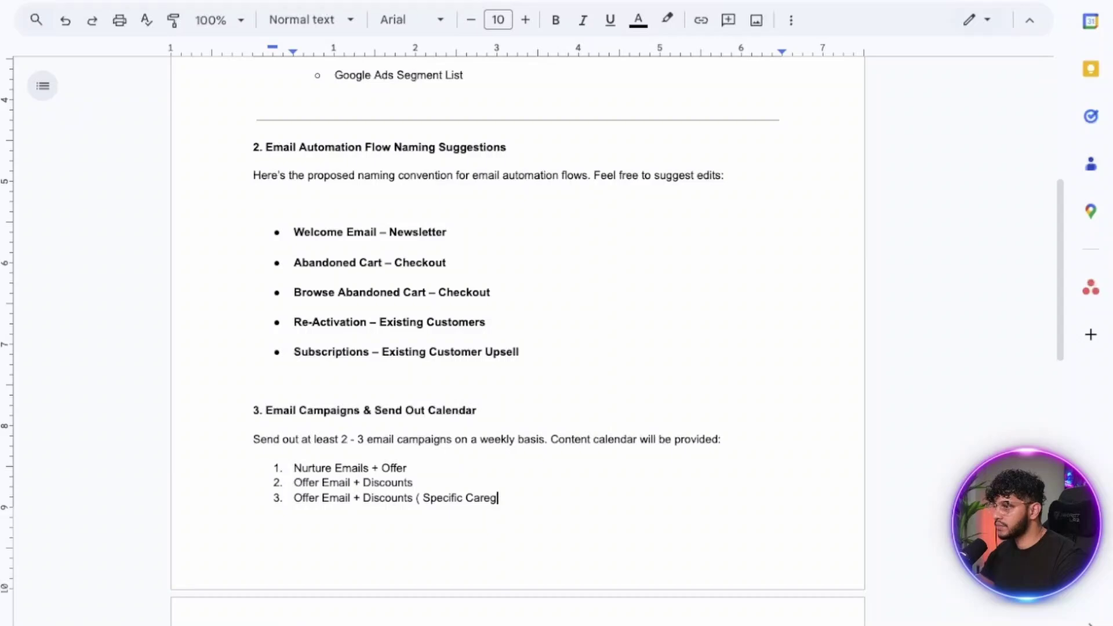
key(BackSpace)
key(BackSpace)
key(BackSpace)
text(tegories ))
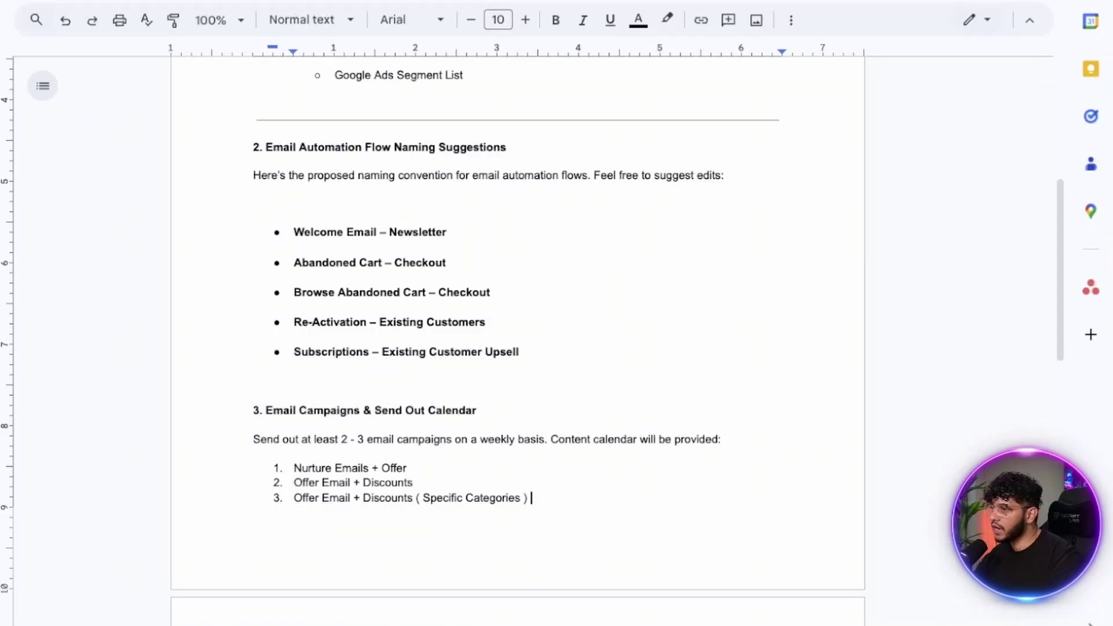
key(Return)
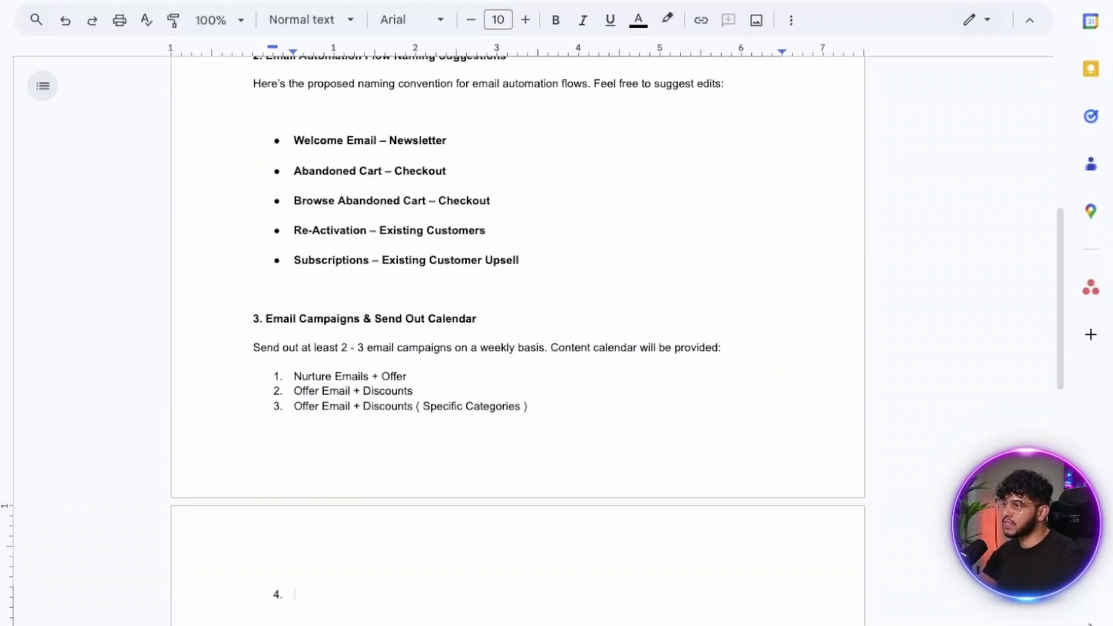
key(Tab)
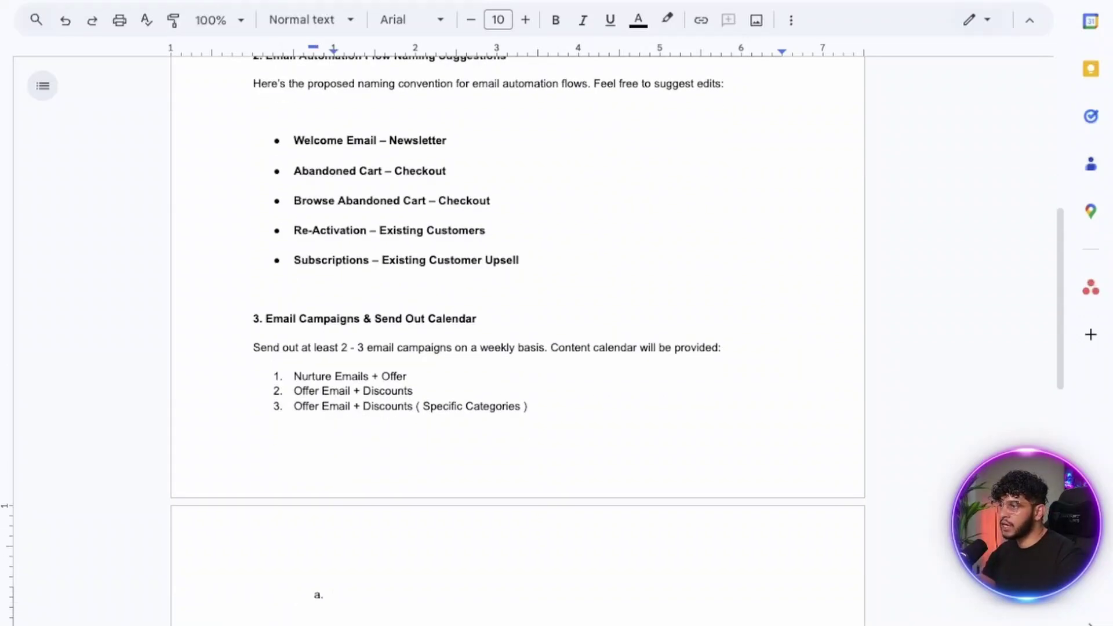
- Review the document's list names, automation flow names and email campaign sections
scroll(518, 313, down, 8)
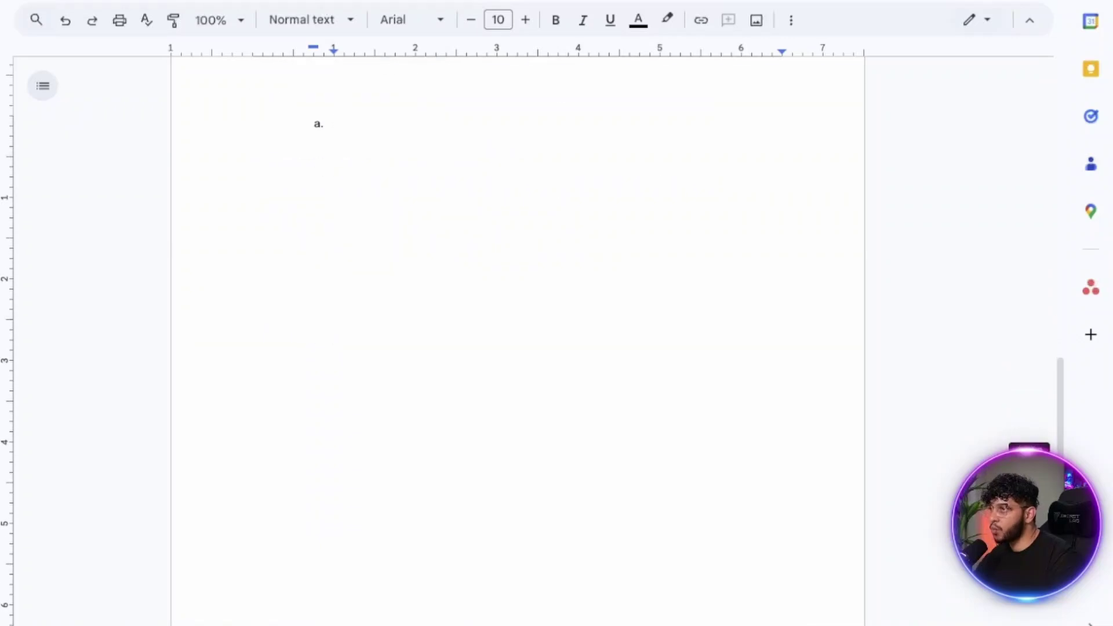
scroll(517, 313, up, 4)
scroll(518, 314, up, 3)
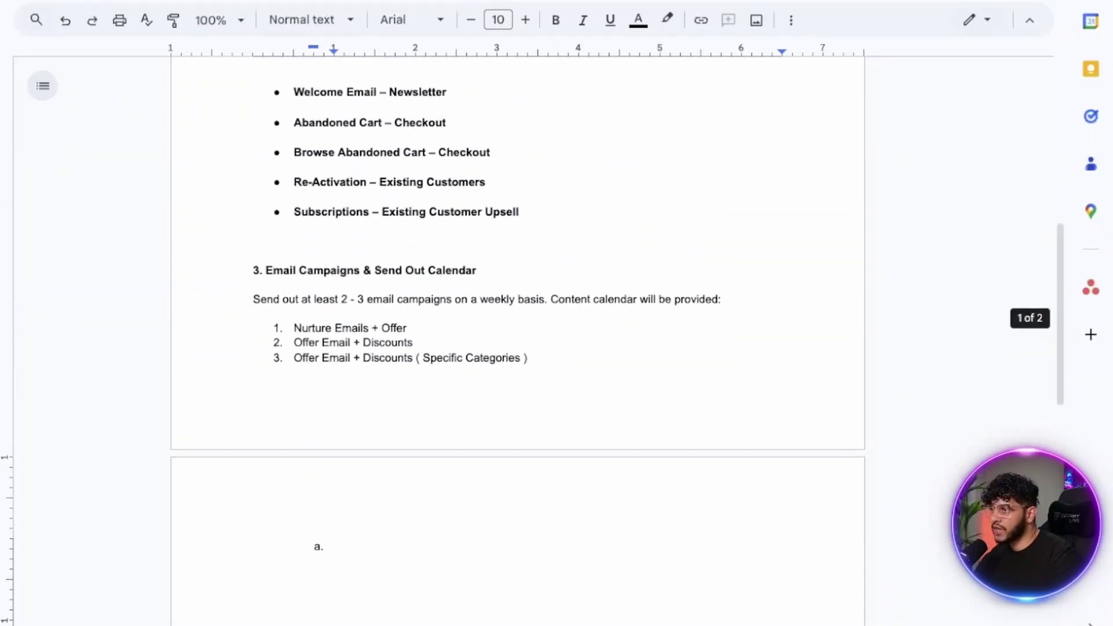
scroll(518, 313, down, 3)
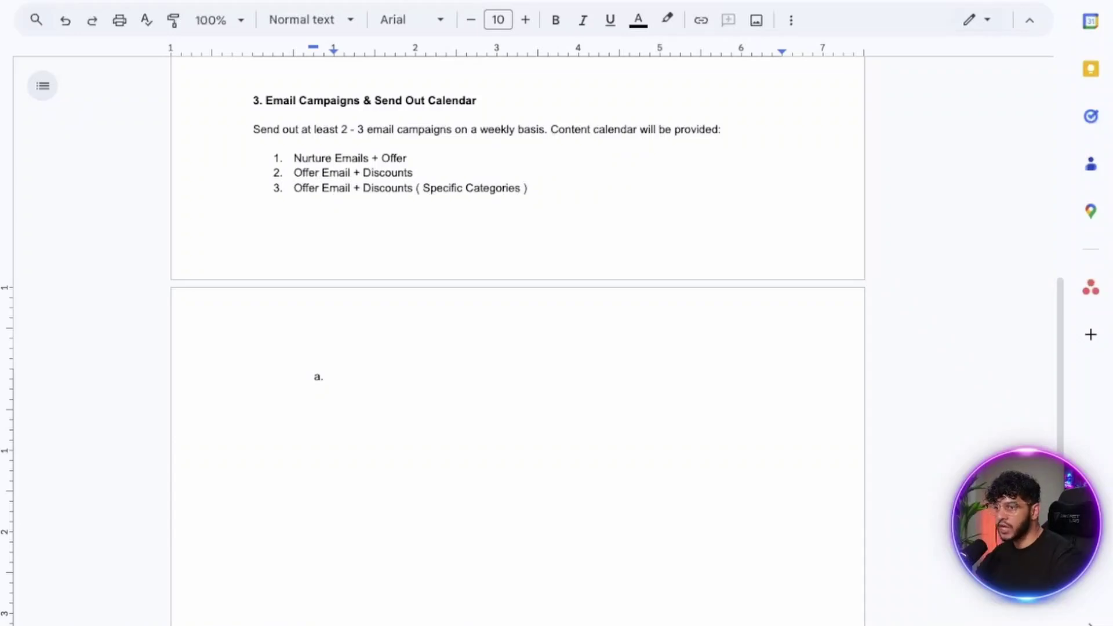
scroll(517, 314, up, 5)
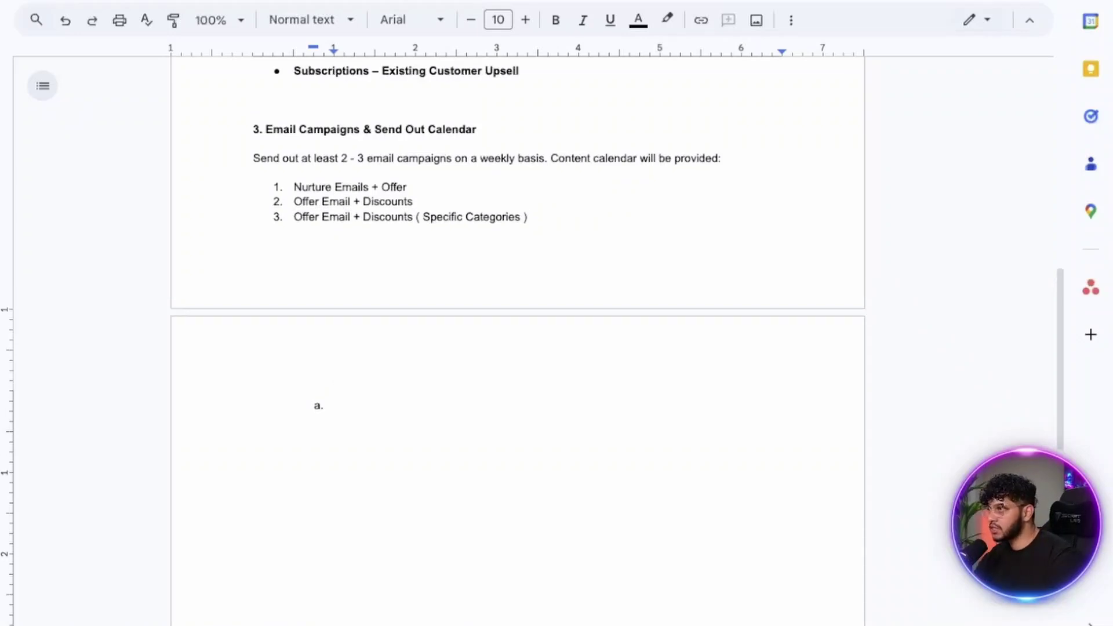
scroll(517, 313, down, 5)
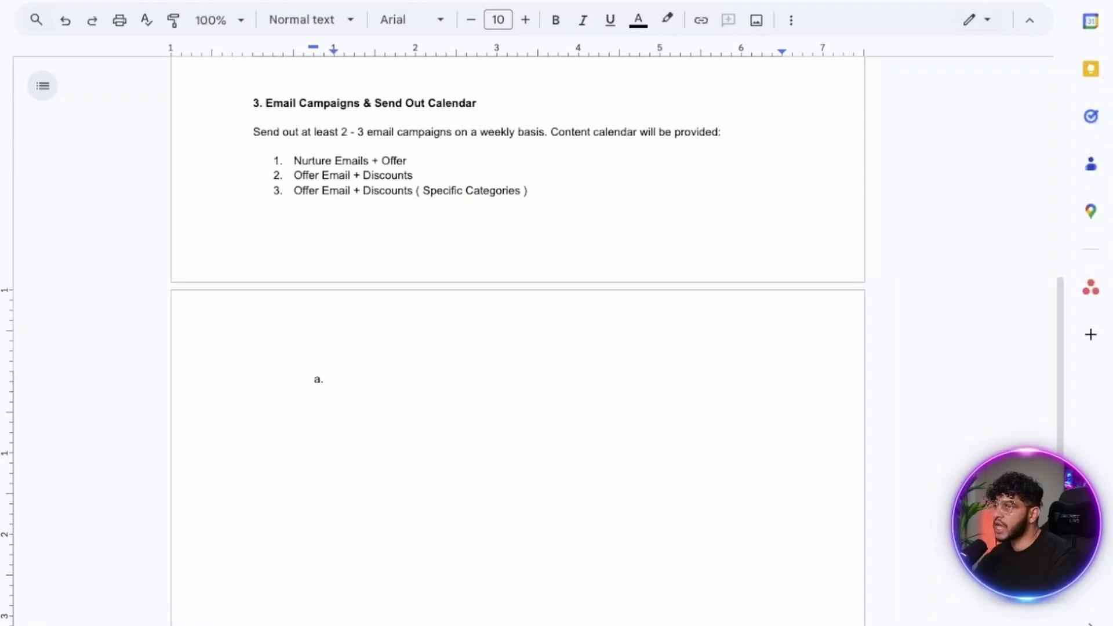
scroll(518, 342, up, 12)
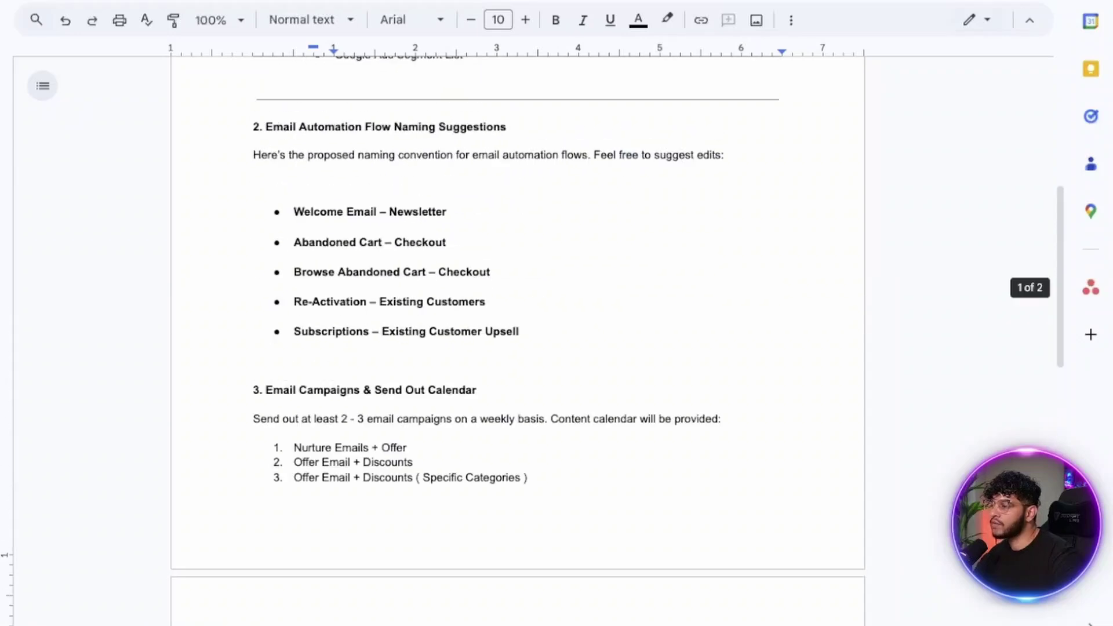
scroll(518, 342, down, 5)
scroll(517, 342, down, 7)
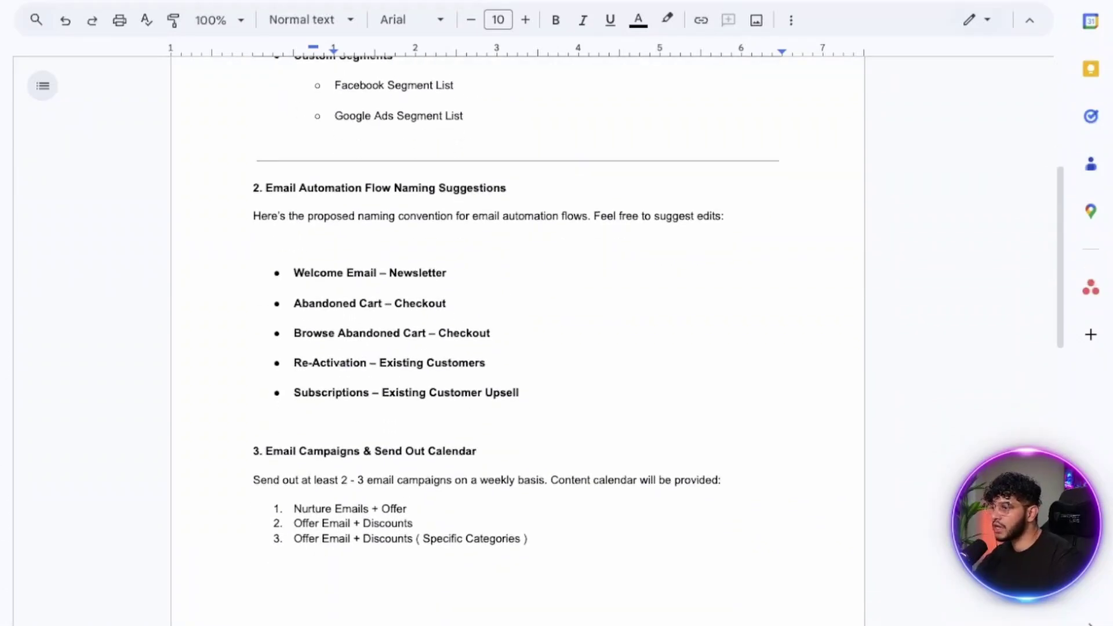
scroll(518, 342, up, 11)
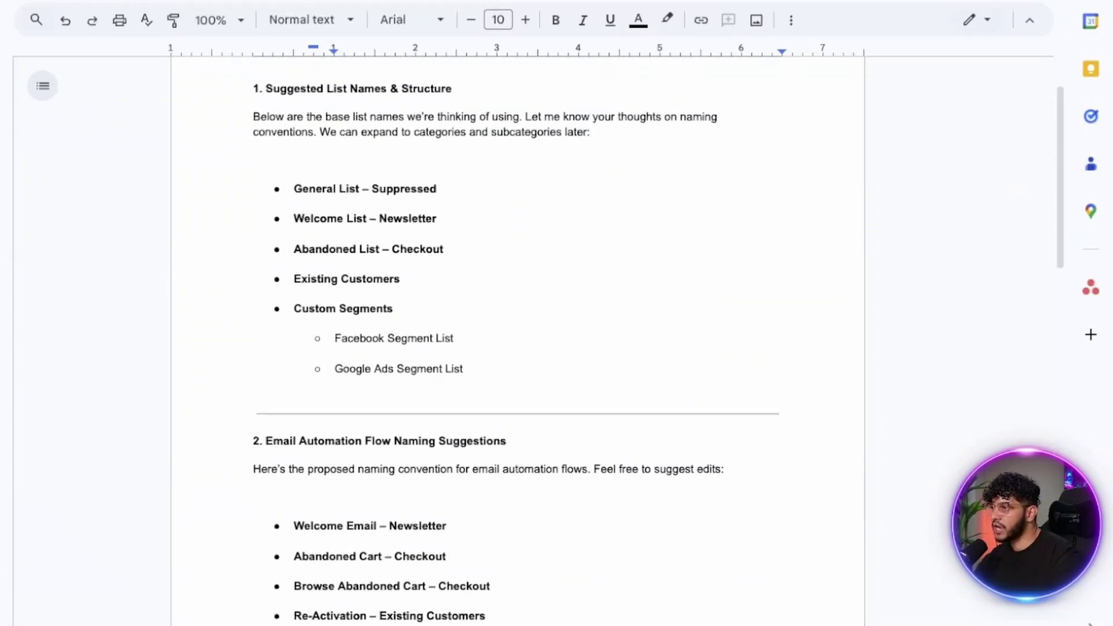
scroll(517, 343, down, 6)
scroll(517, 342, down, 4)
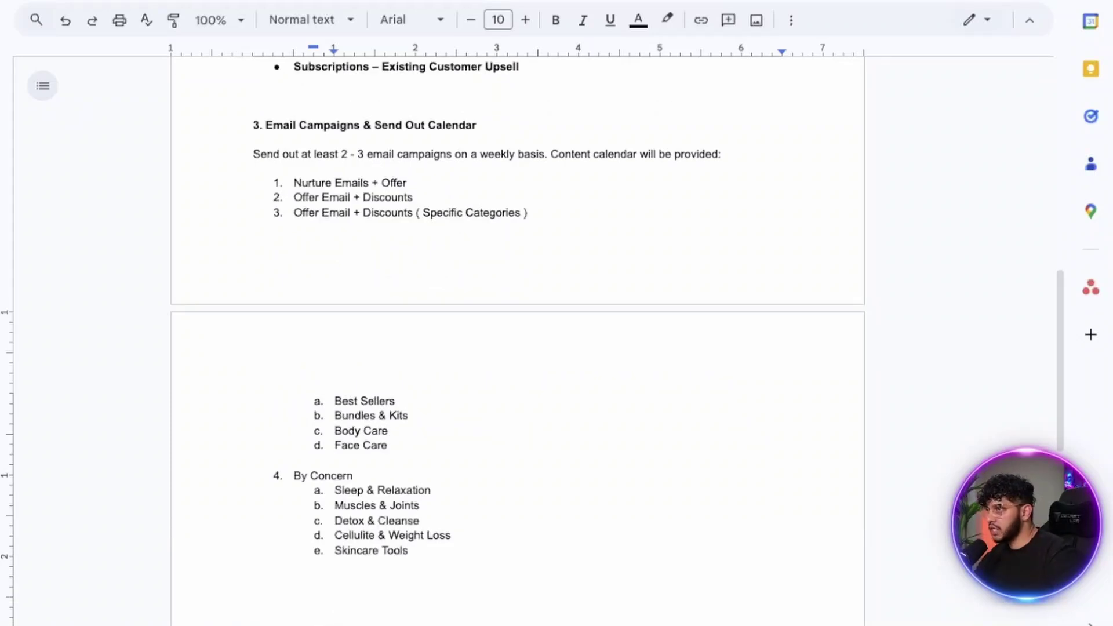
scroll(517, 342, up, 2)
scroll(517, 342, down, 3)
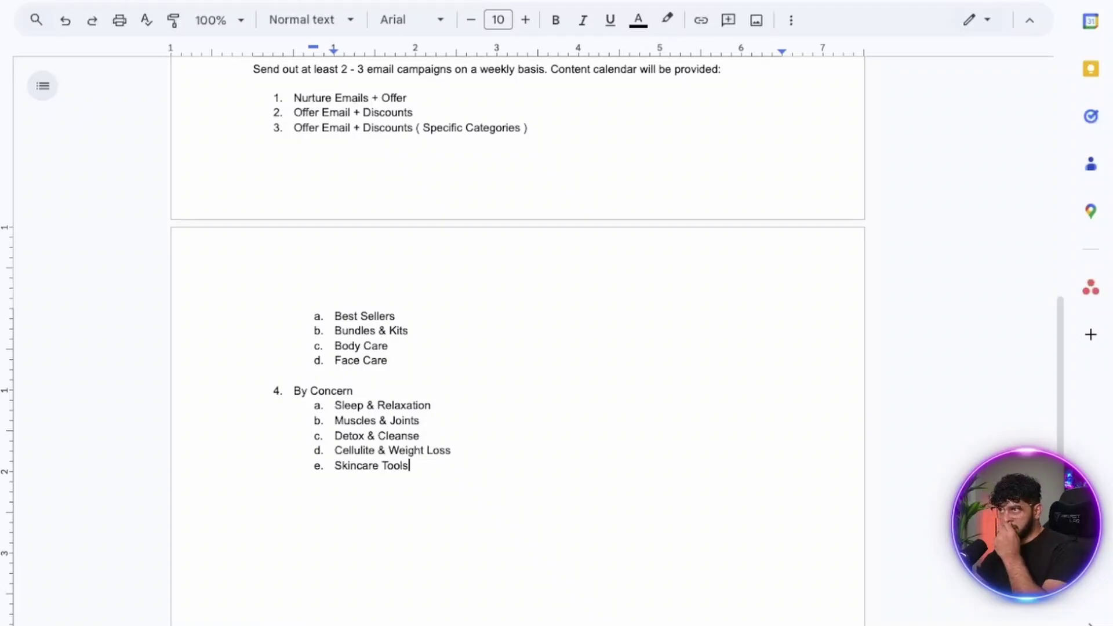
- Examine the campaign list items, the product category sub-items and the "By Concern" sub-items in section 3
drag(294, 128, 536, 128)
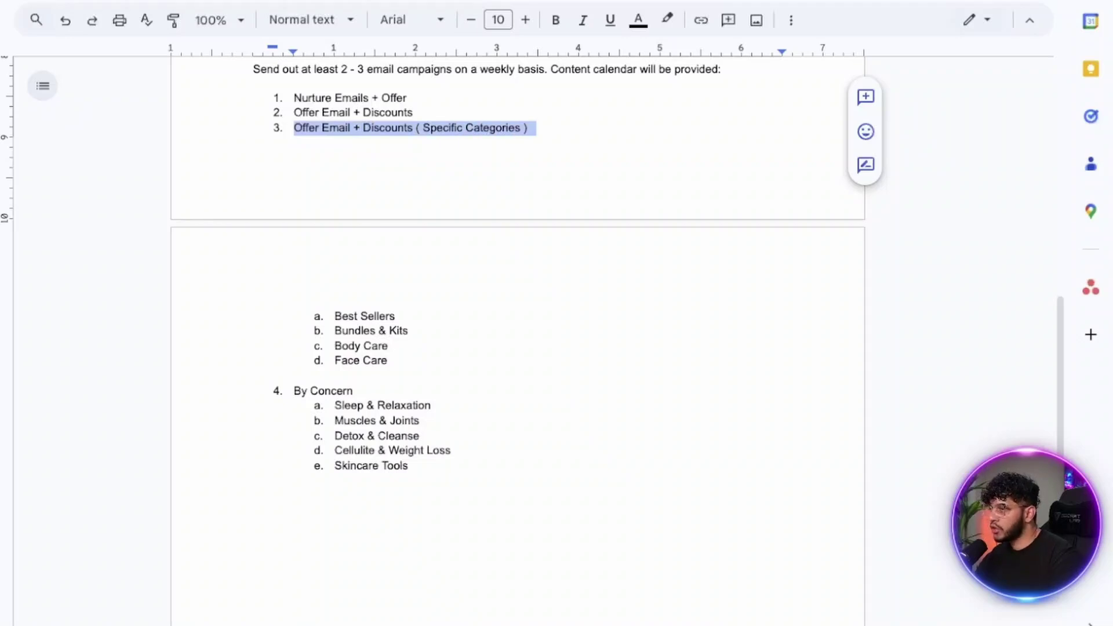
drag(293, 98, 422, 113)
drag(293, 128, 536, 128)
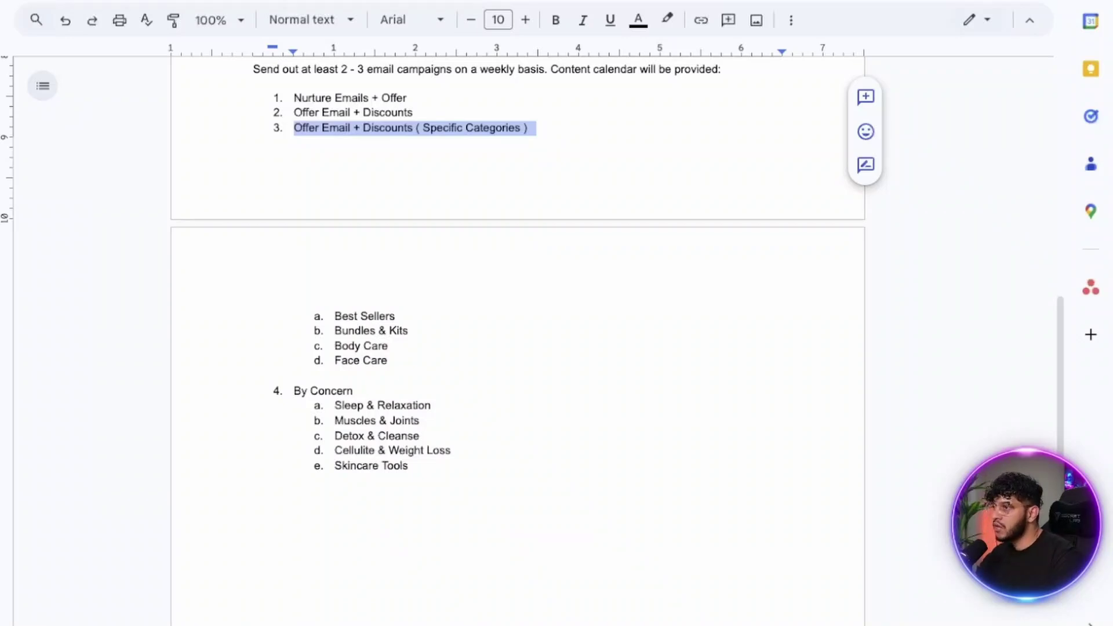
drag(334, 315, 398, 360)
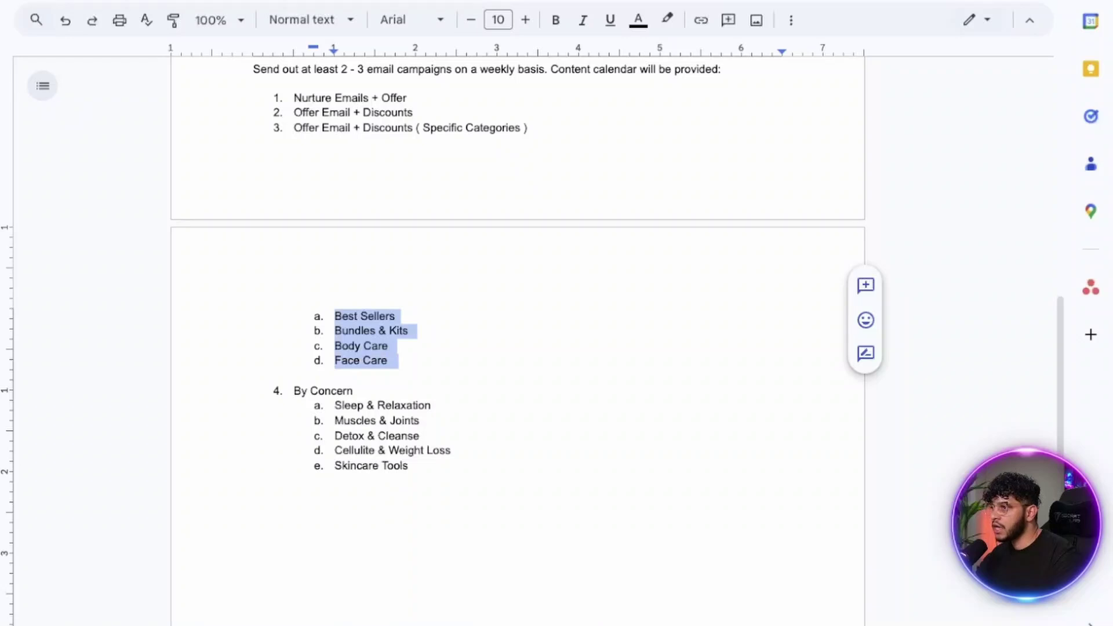
drag(293, 390, 359, 392)
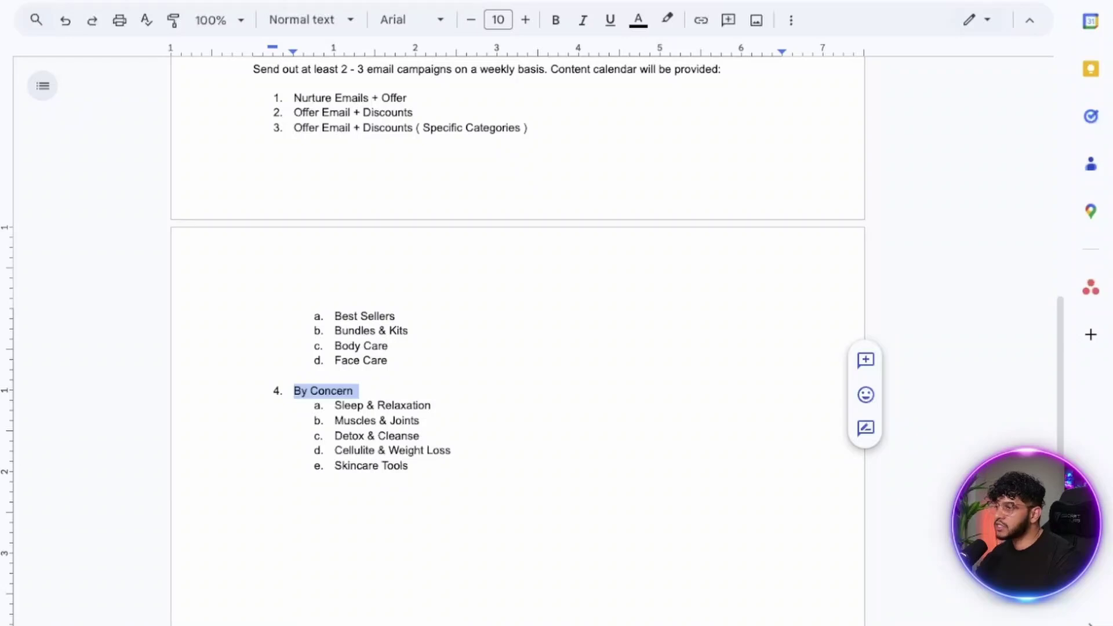
drag(334, 405, 436, 406)
drag(343, 420, 419, 436)
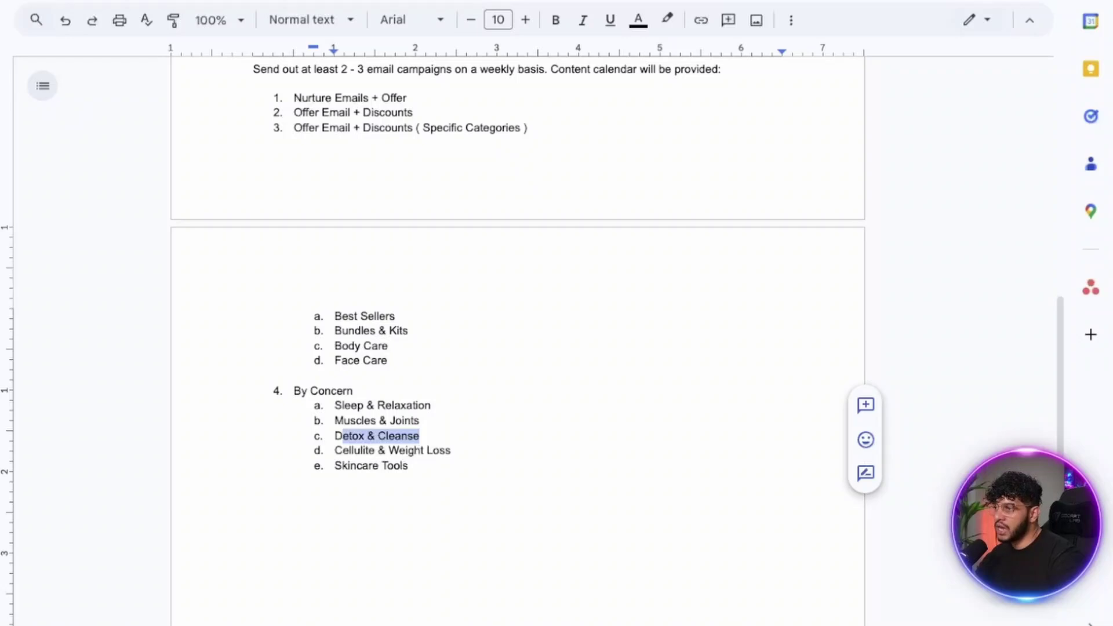
click(337, 376)
scroll(518, 341, up, 1)
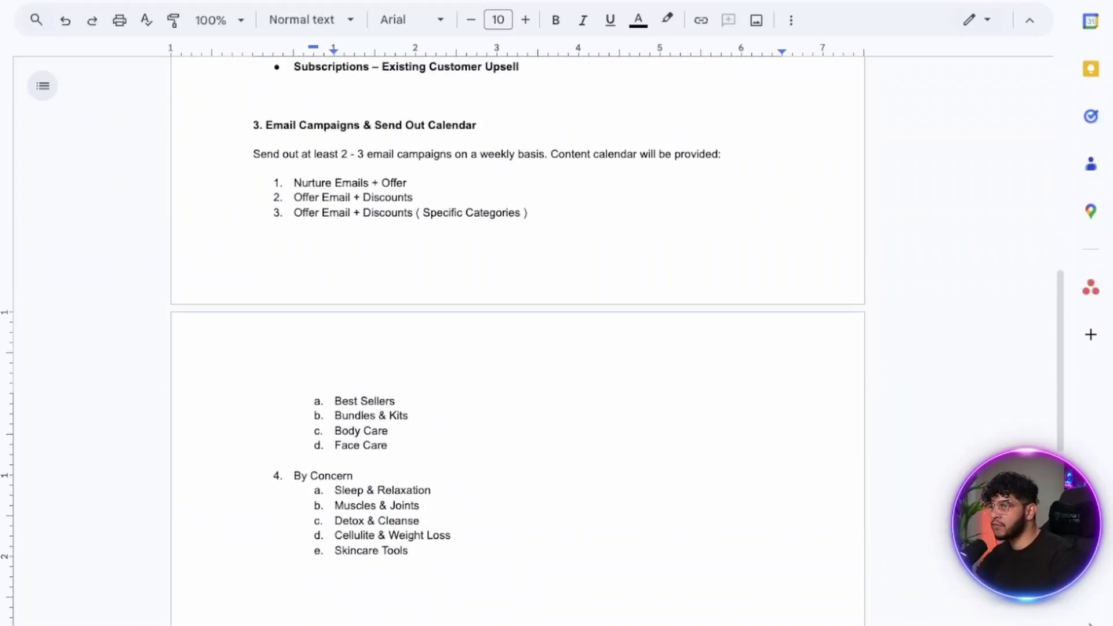
scroll(517, 341, down, 3)
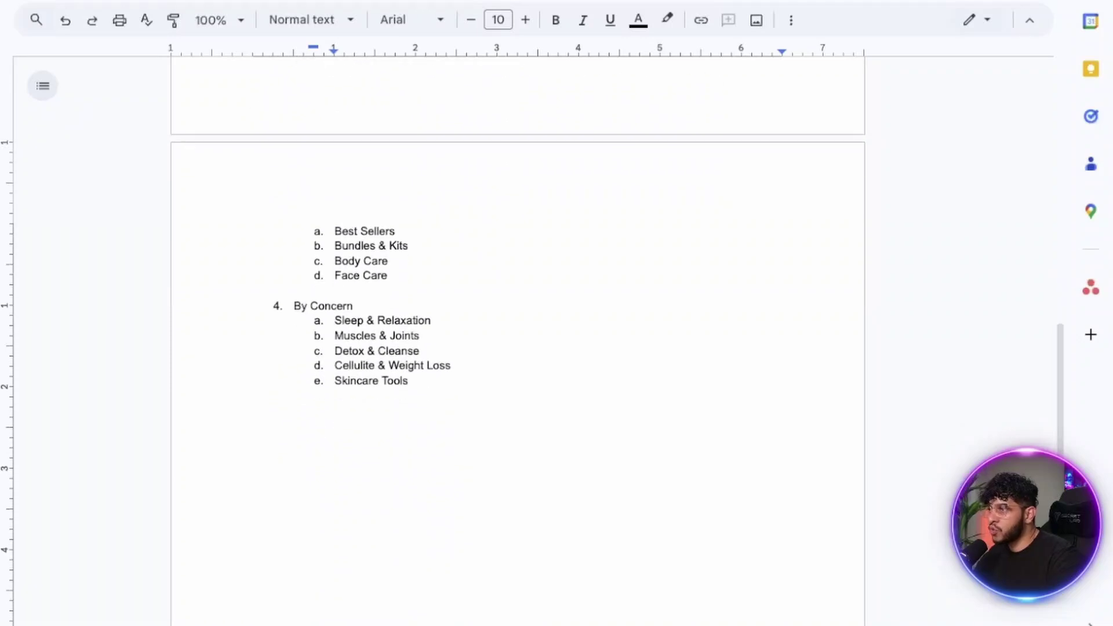
scroll(518, 341, up, 3)
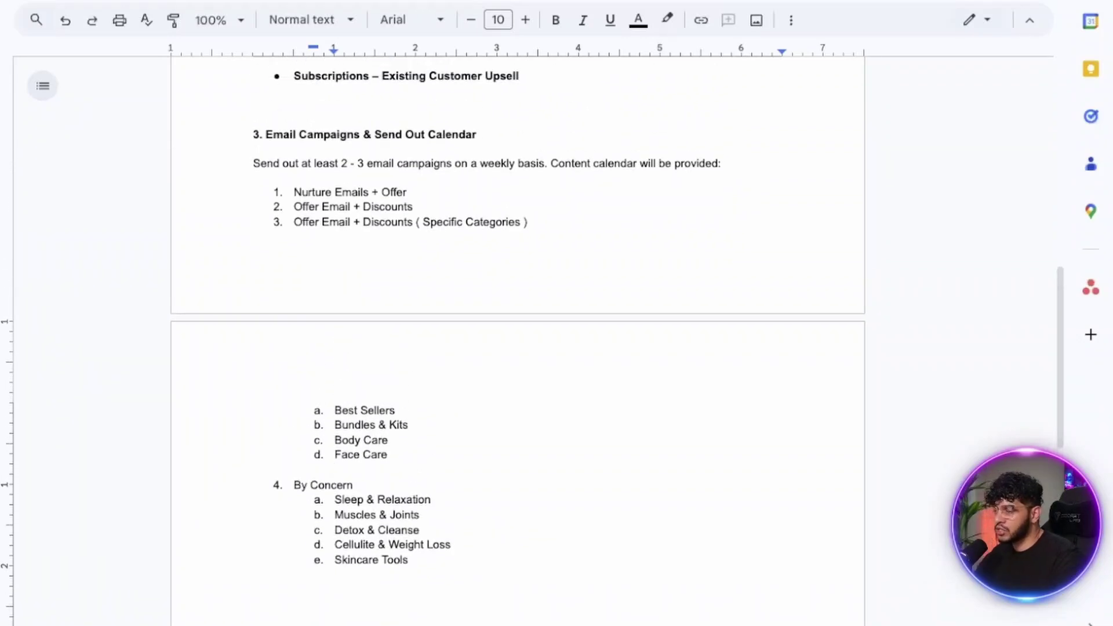
- Review the document's three section headings and the lists beneath them, from the list names through the "By Concern" sub-items
scroll(517, 341, up, 3)
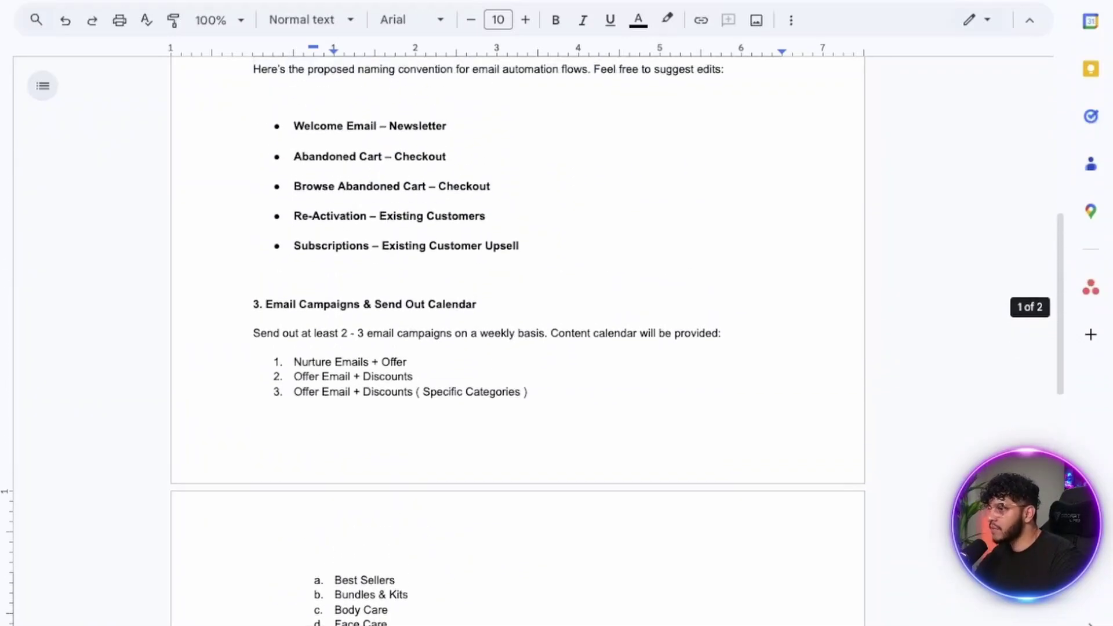
scroll(517, 341, down, 5)
scroll(518, 341, up, 13)
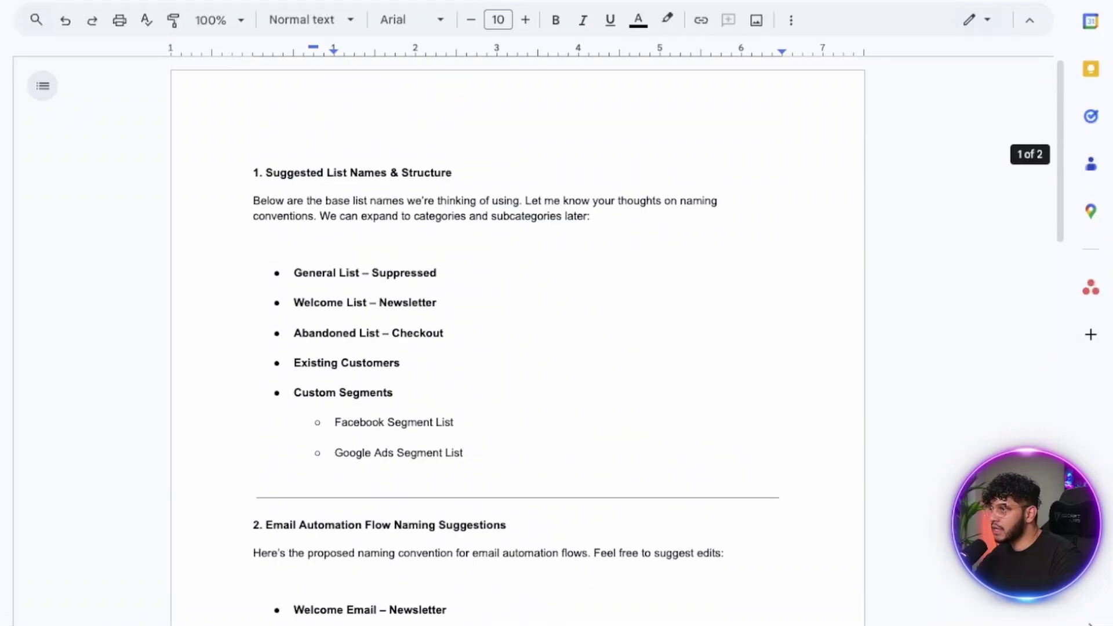
drag(253, 172, 458, 172)
key(ctrl+b)
scroll(518, 341, down, 4)
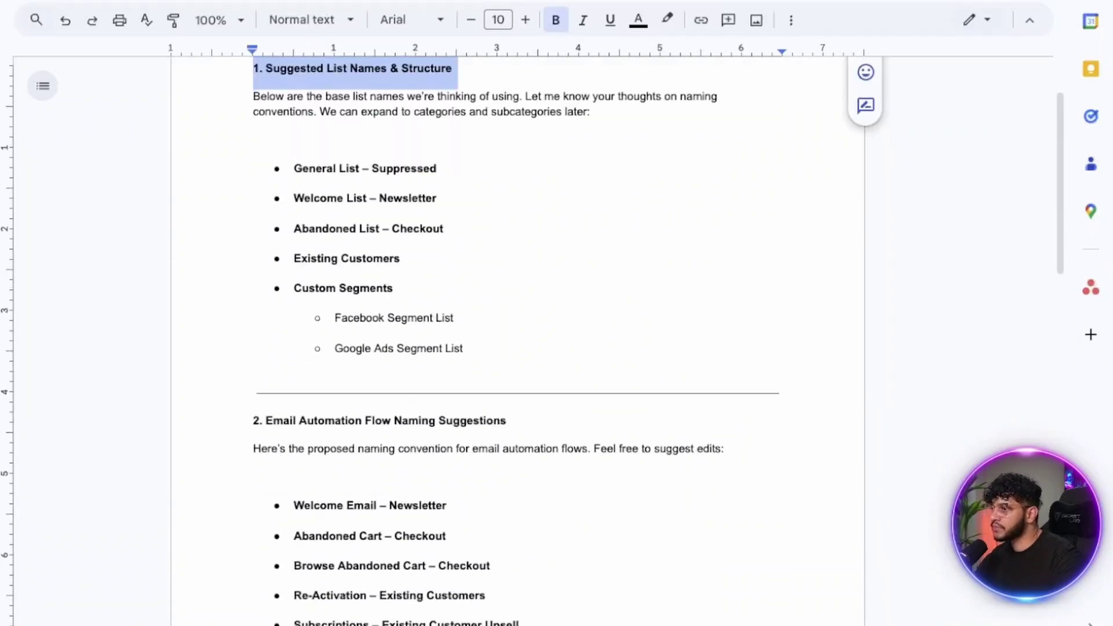
drag(253, 270, 511, 270)
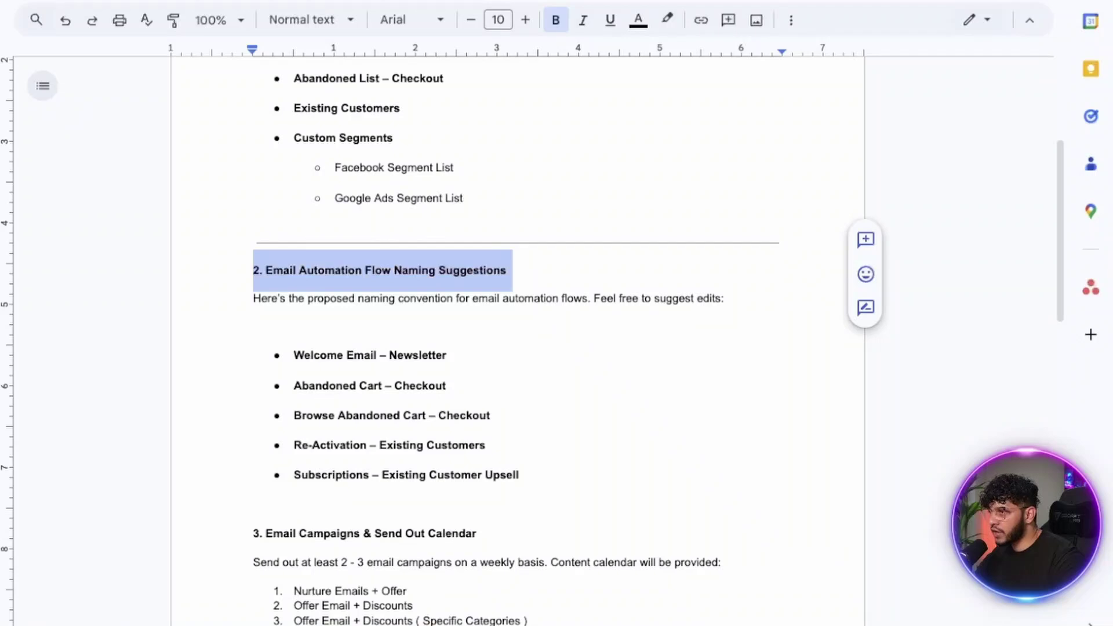
scroll(517, 341, down, 6)
drag(259, 182, 480, 183)
scroll(410, 308, down, 5)
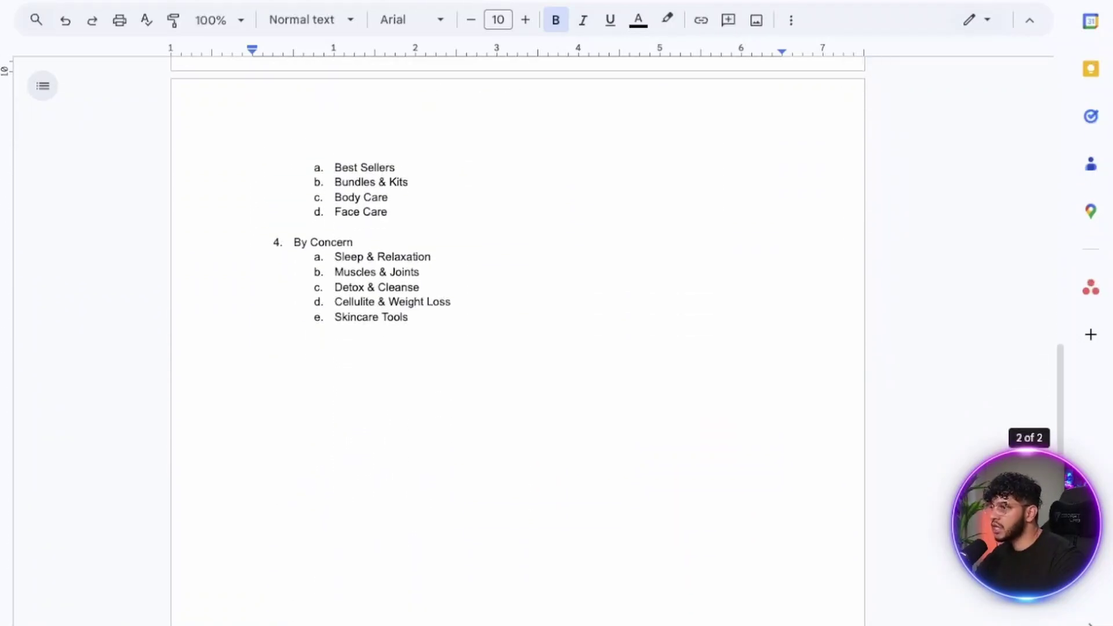
click(409, 308)
scroll(409, 308, up, 6)
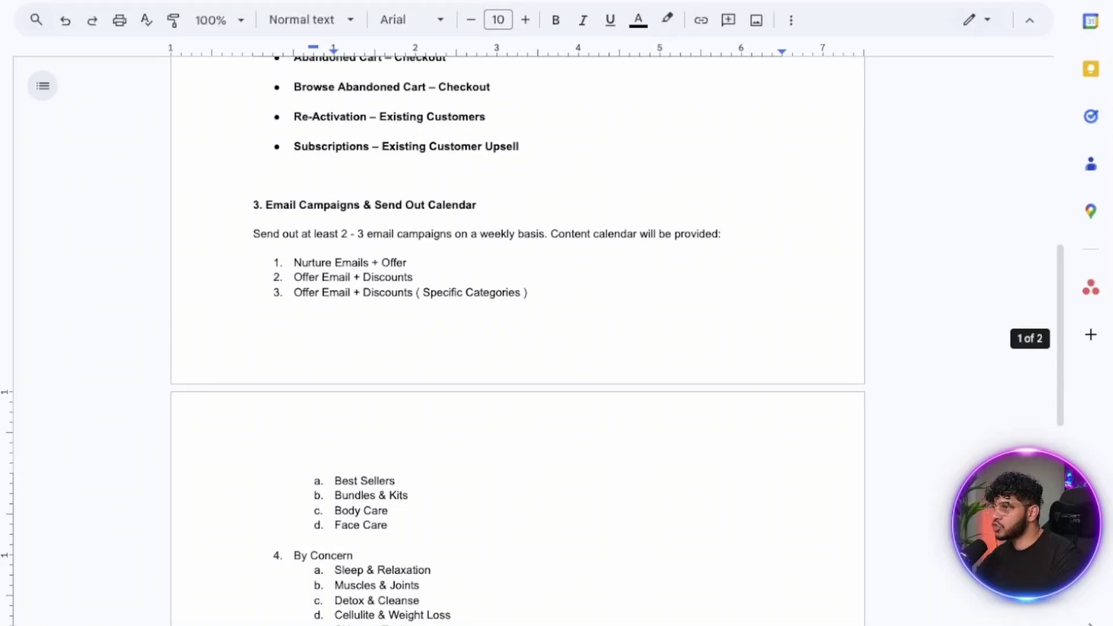
- Add a line below the section 3 heading reading "Send out times can be every other day"
click(725, 234)
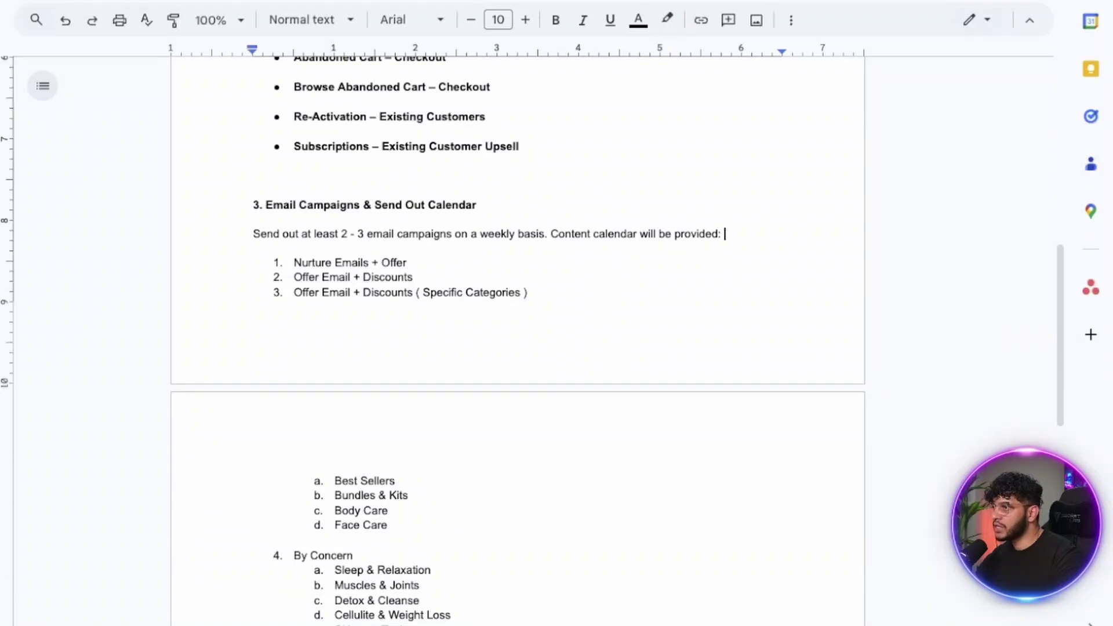
click(481, 205)
key(Return)
key(Return)
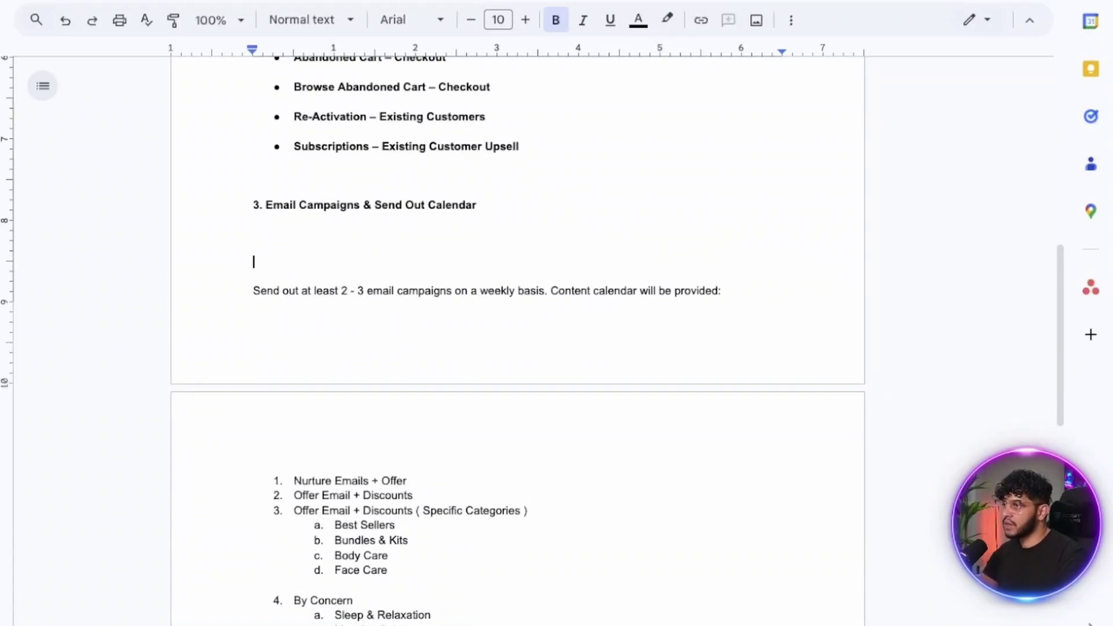
key(BackSpace)
text(S)
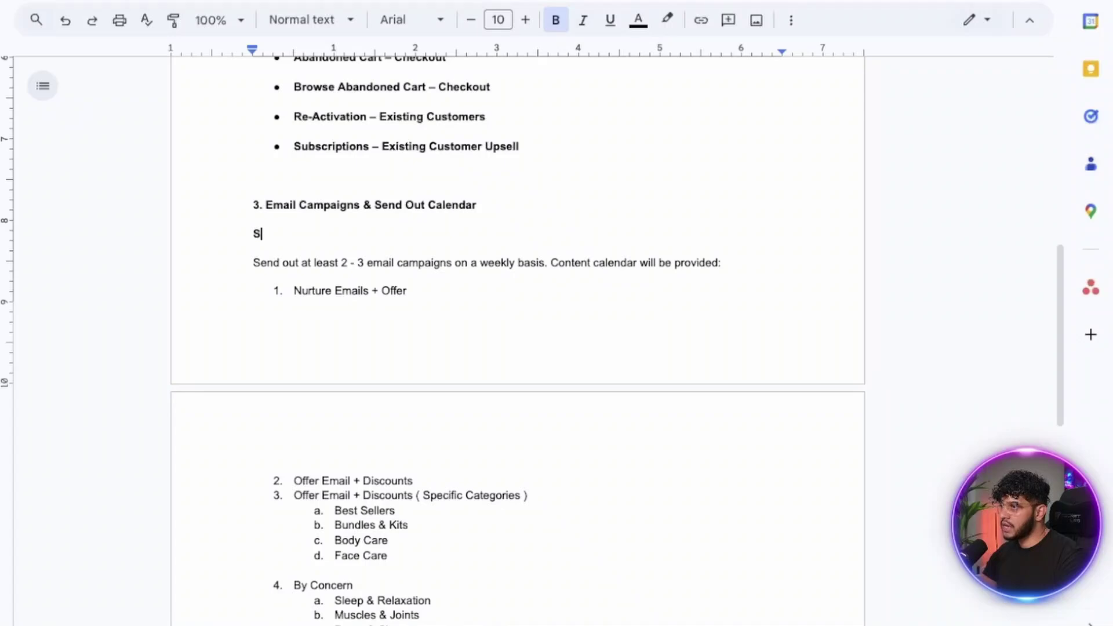
text(end out time)
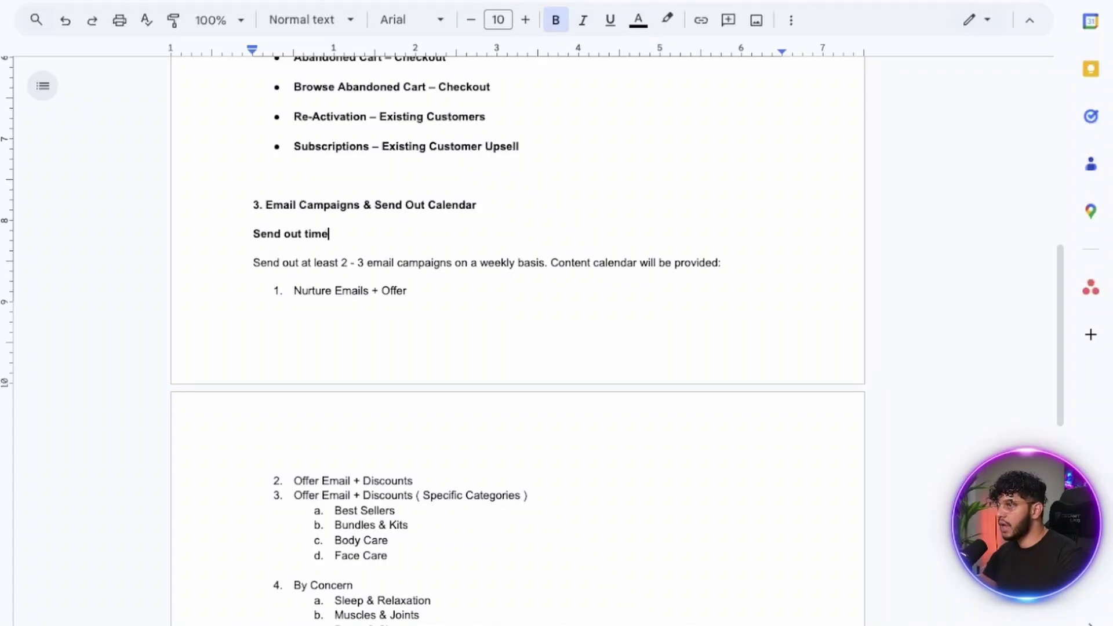
text(s can be evert)
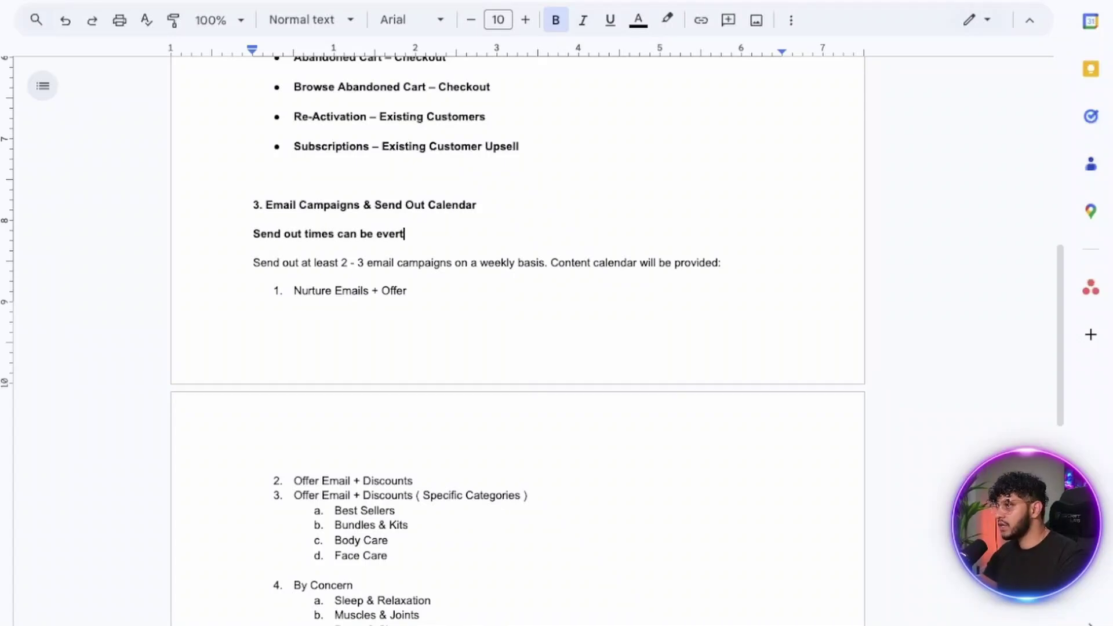
key(BackSpace)
text(y oth)
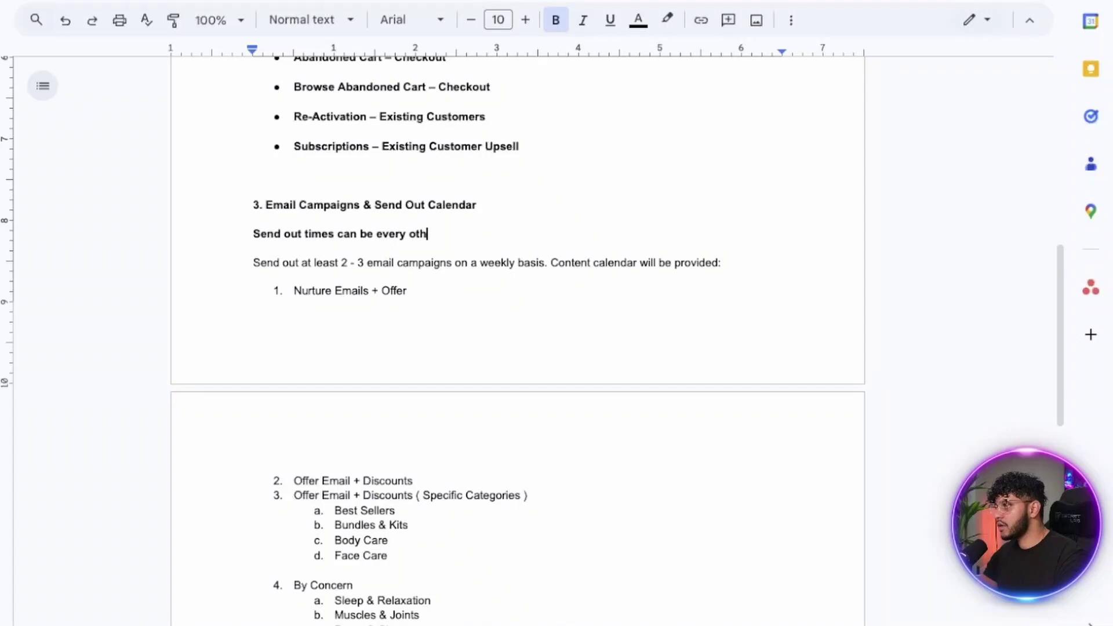
text(er day)
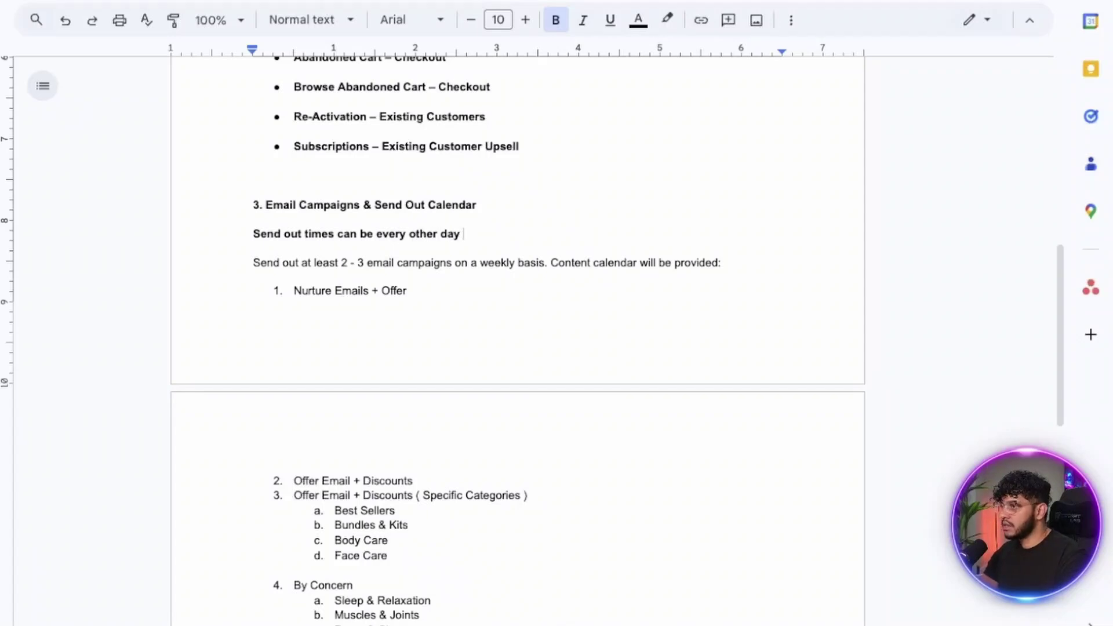
- Extend the send-out times line with "( ex. If email goes out on tuesday, the next one goes out on thursday )"
key(BackSpace)
text()()
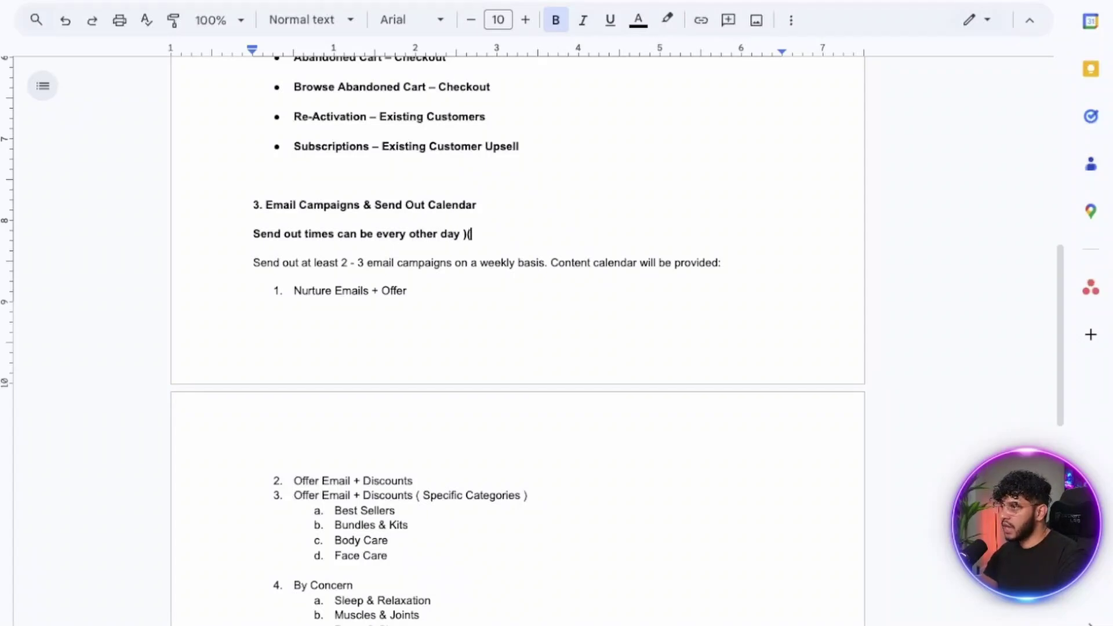
key(BackSpace)
key(BackSpace)
text(( ex. )
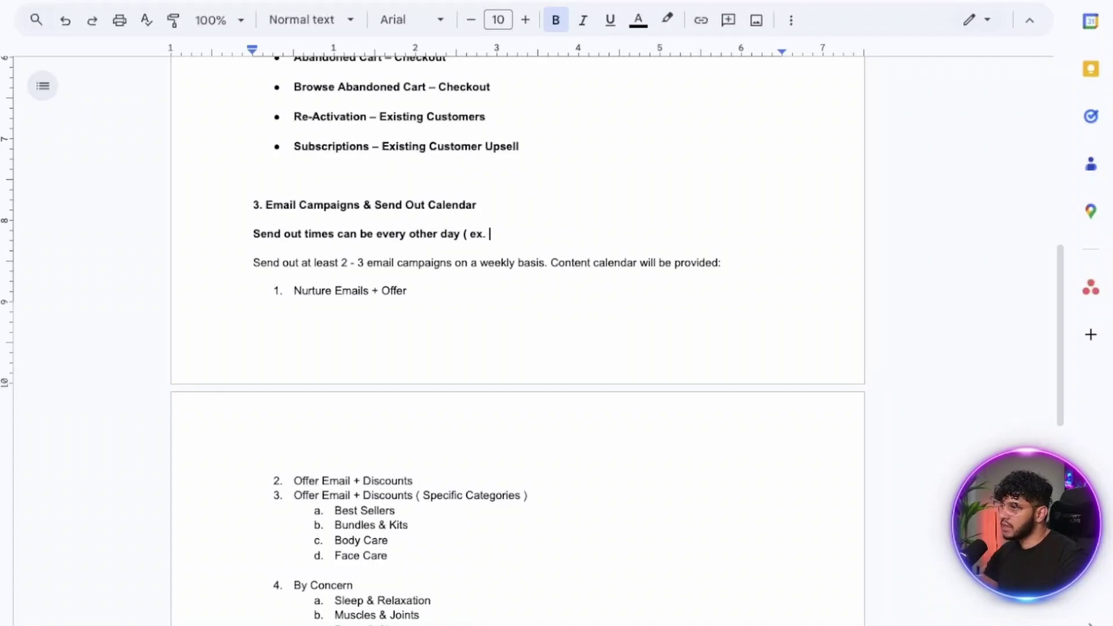
text(If w)
key(BackSpace)
text(email )
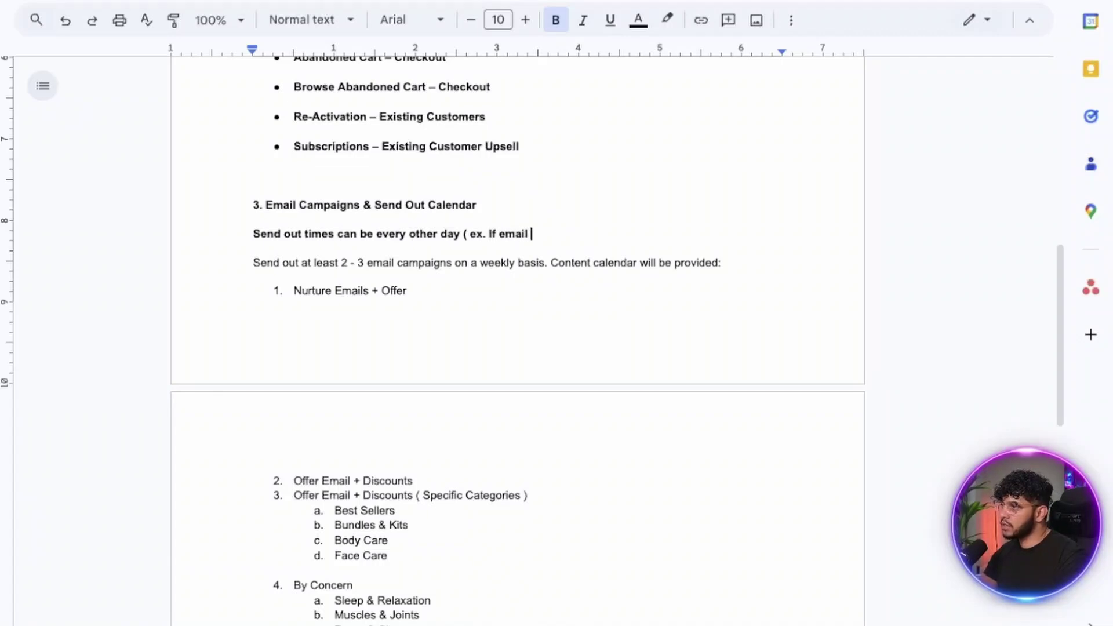
text(goes out on tue)
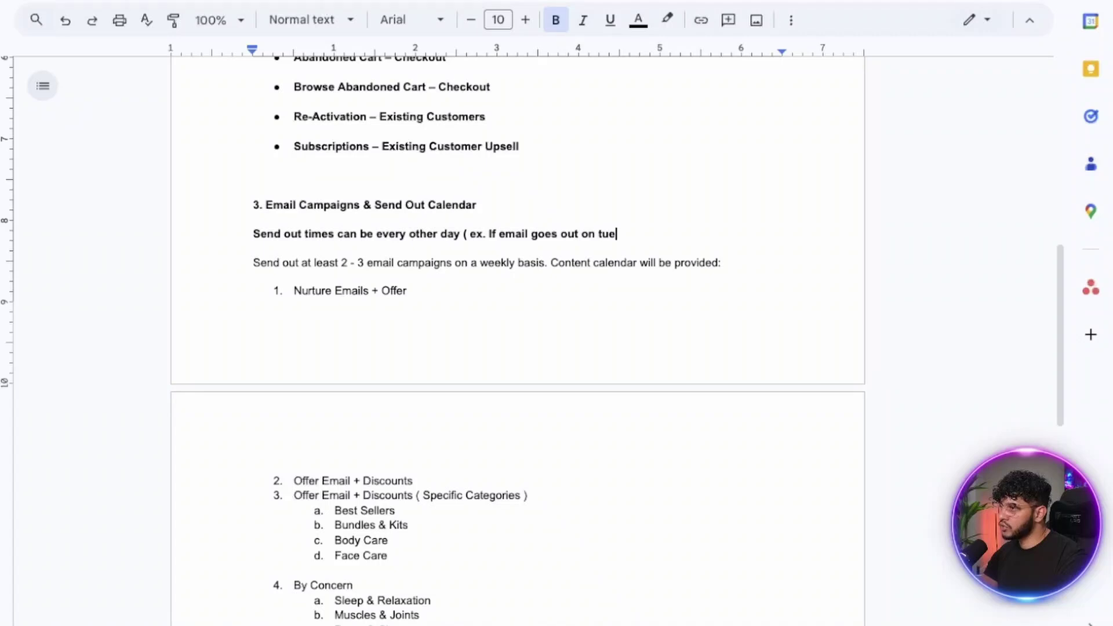
text(sday, the )
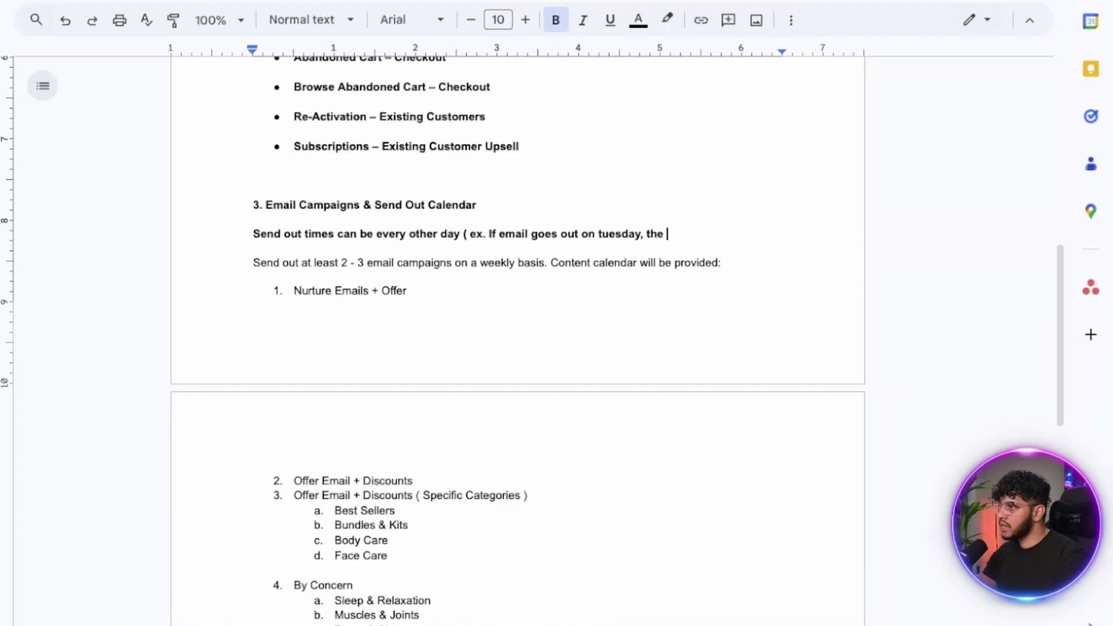
text(next one goes o)
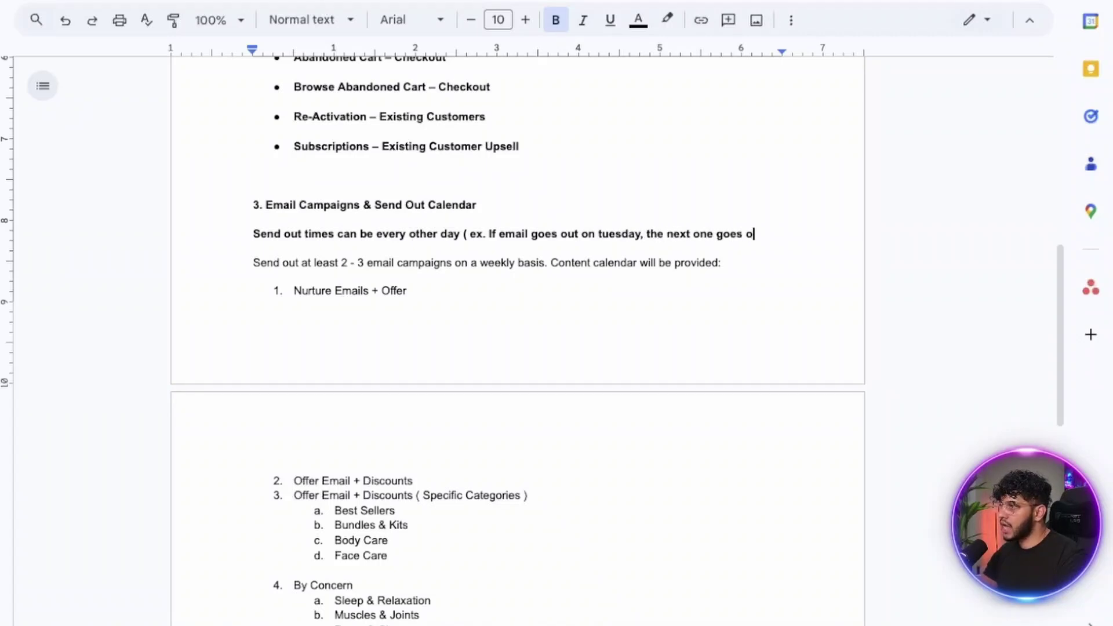
text(ut on thur)
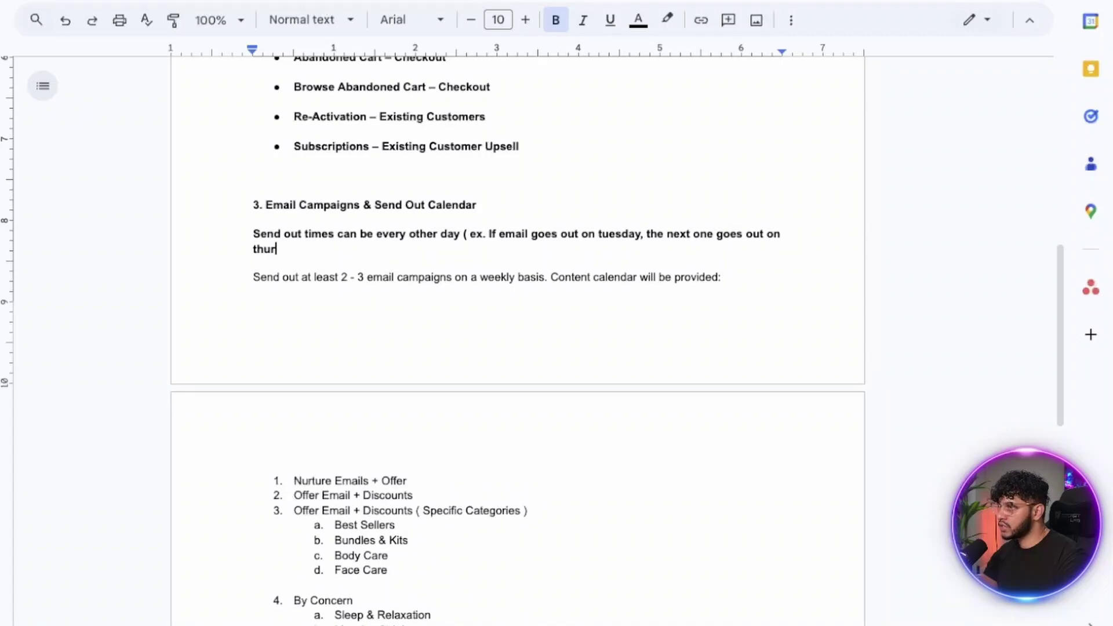
text(sday ))
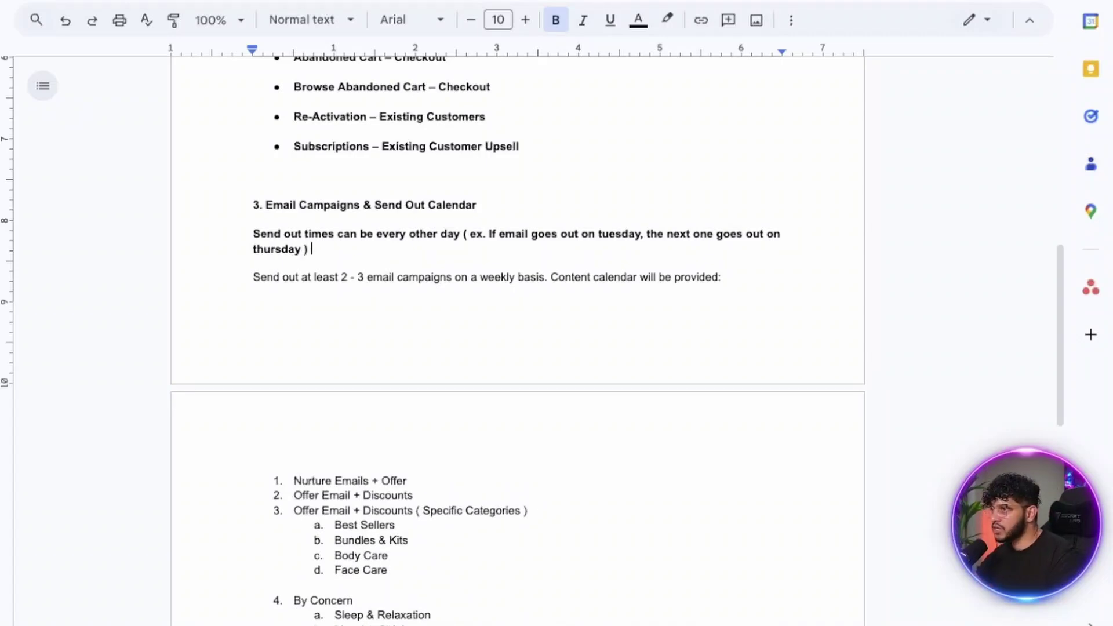
- Remove the bold formatting from the send-out times note
key(ctrl+shift+Up)
key(ctrl+b)
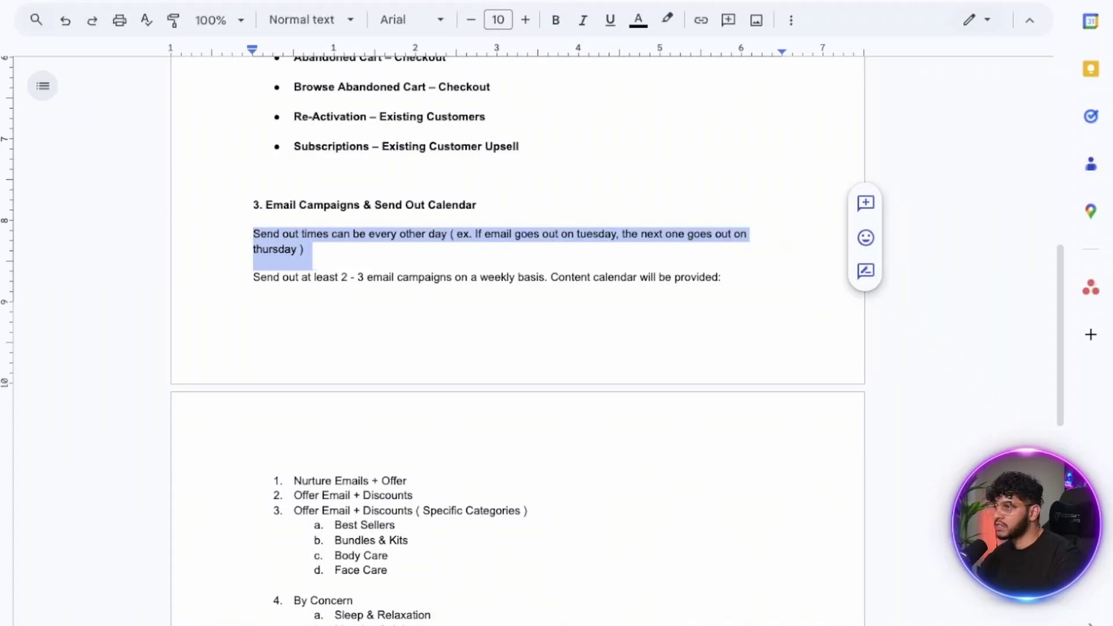
key(Right)
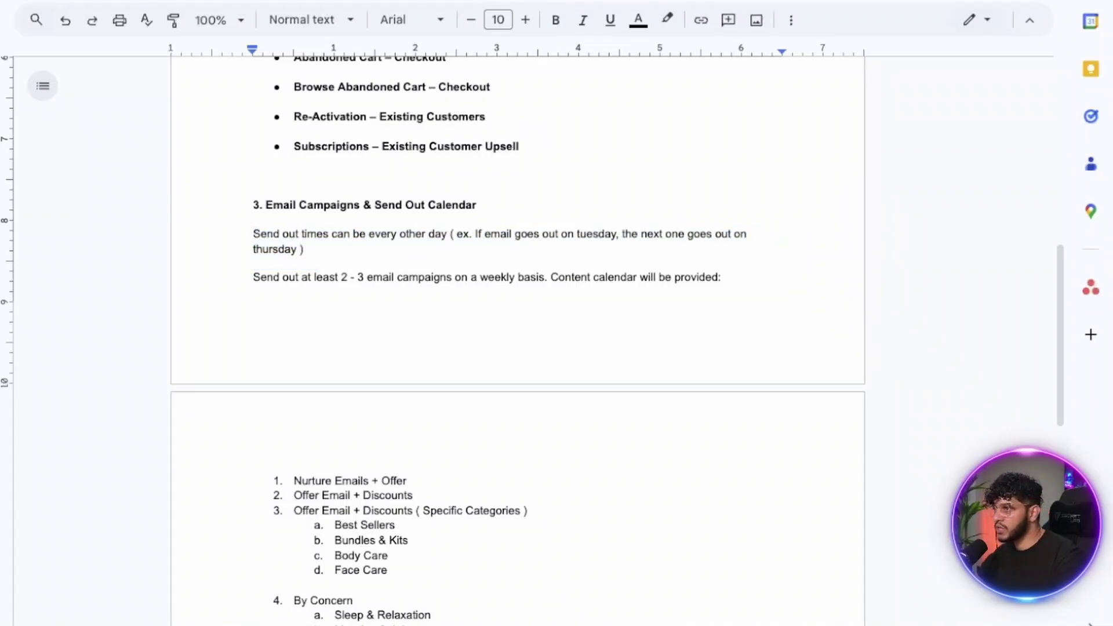
- Format the whole send-out times note in section 3 as bold, italic, dark red text
key(ctrl+shift+Up)
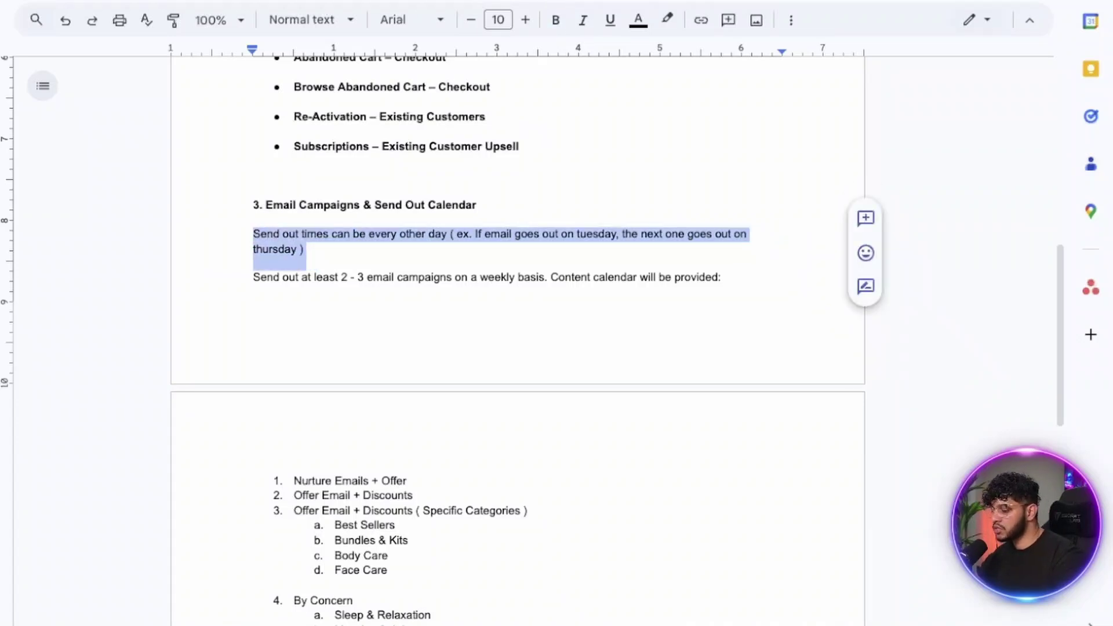
key(ctrl+b)
key(ctrl+i)
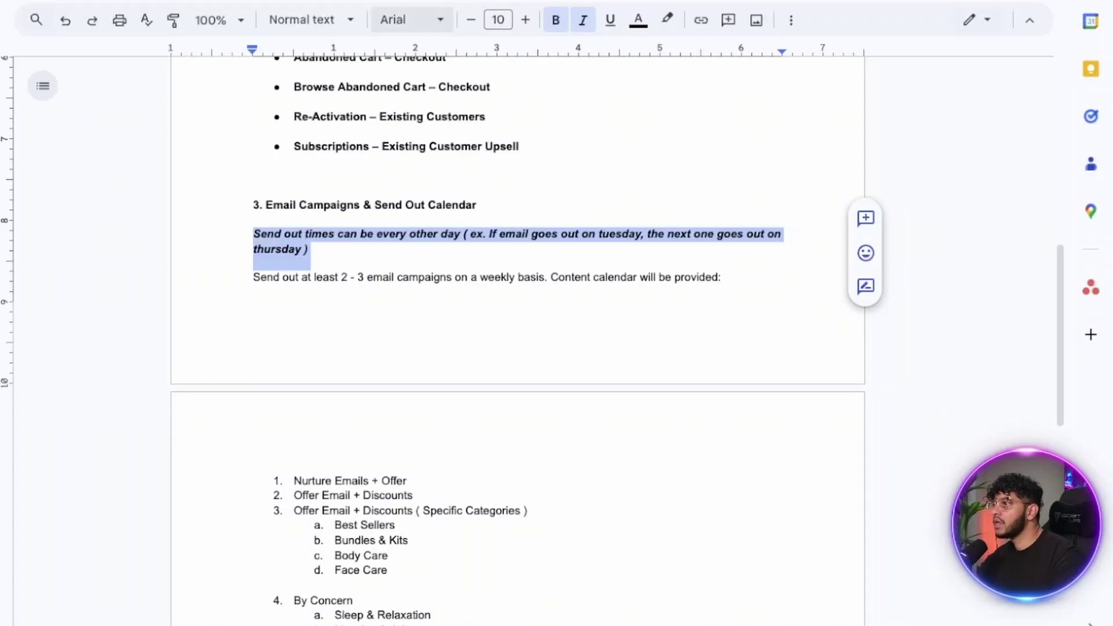
click(638, 20)
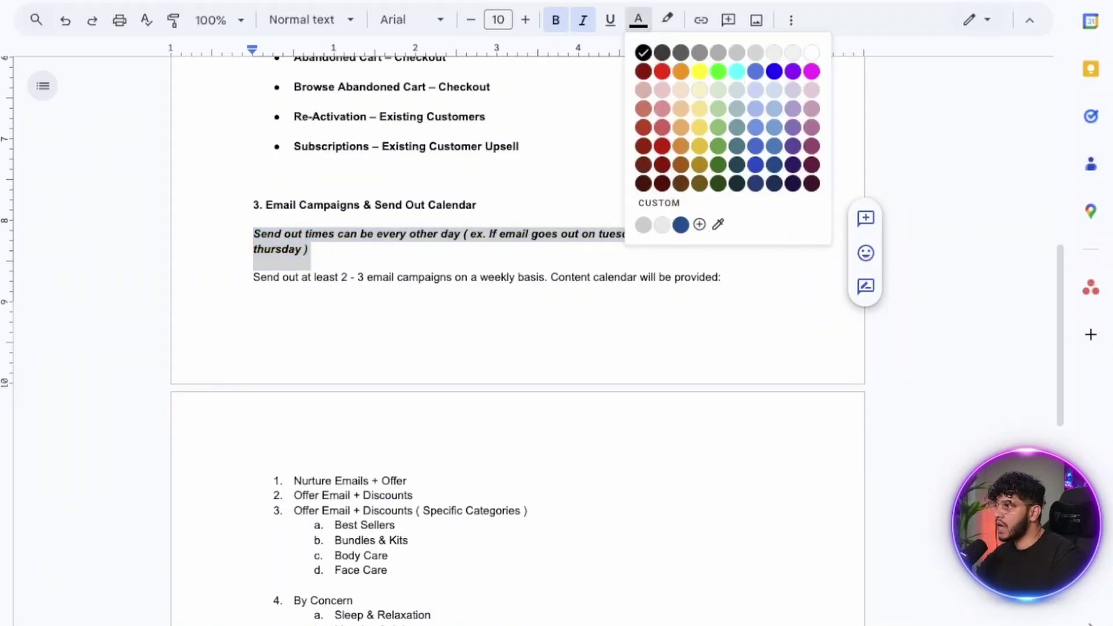
click(662, 127)
click(311, 248)
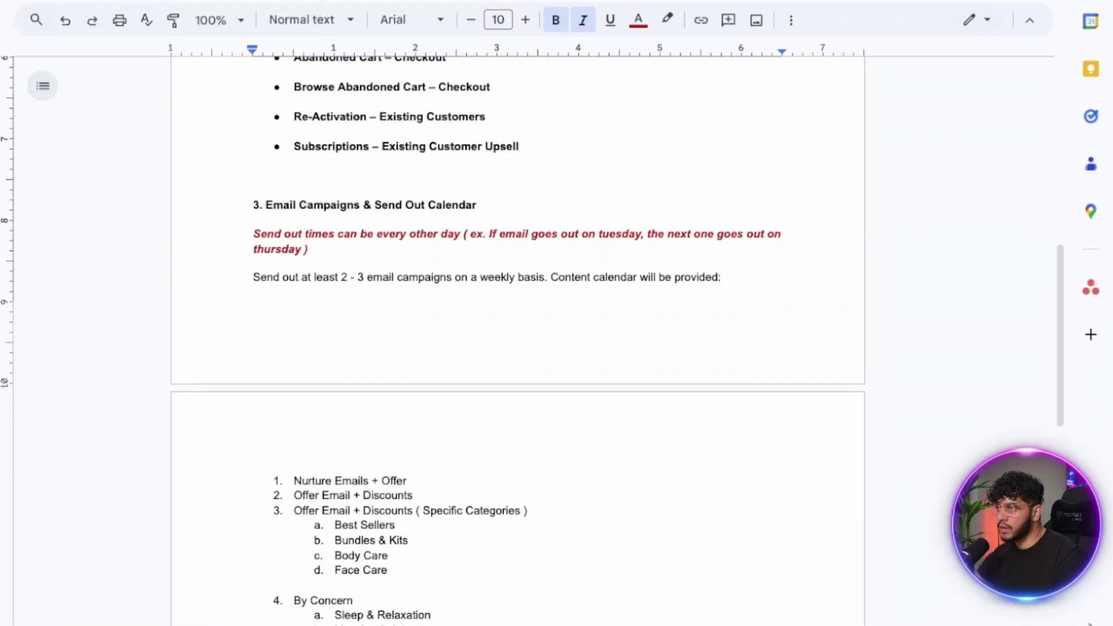
- Review the send-out times note and the finished document's list names, automation flow names and campaign categories
drag(254, 234, 318, 267)
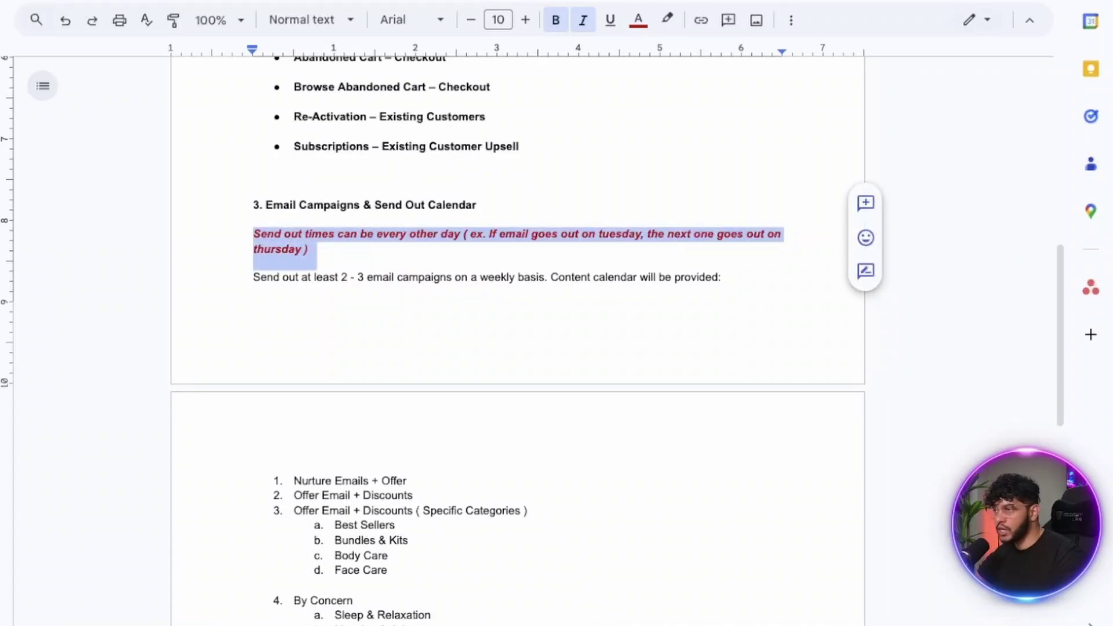
scroll(517, 324, down, 5)
click(253, 319)
scroll(518, 324, up, 4)
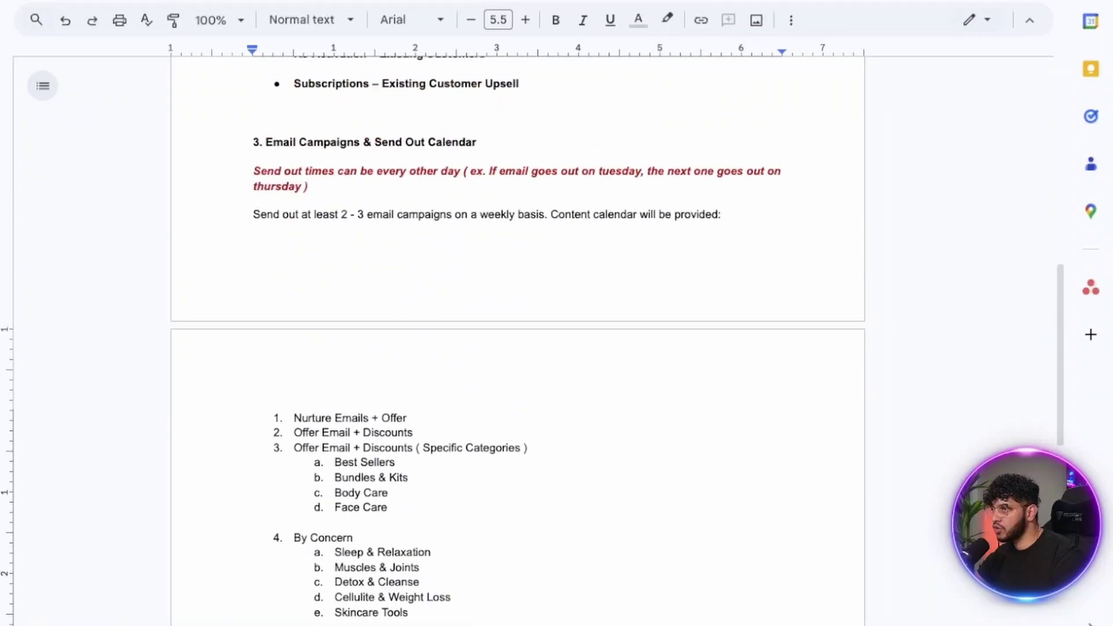
scroll(517, 325, up, 12)
scroll(518, 325, down, 15)
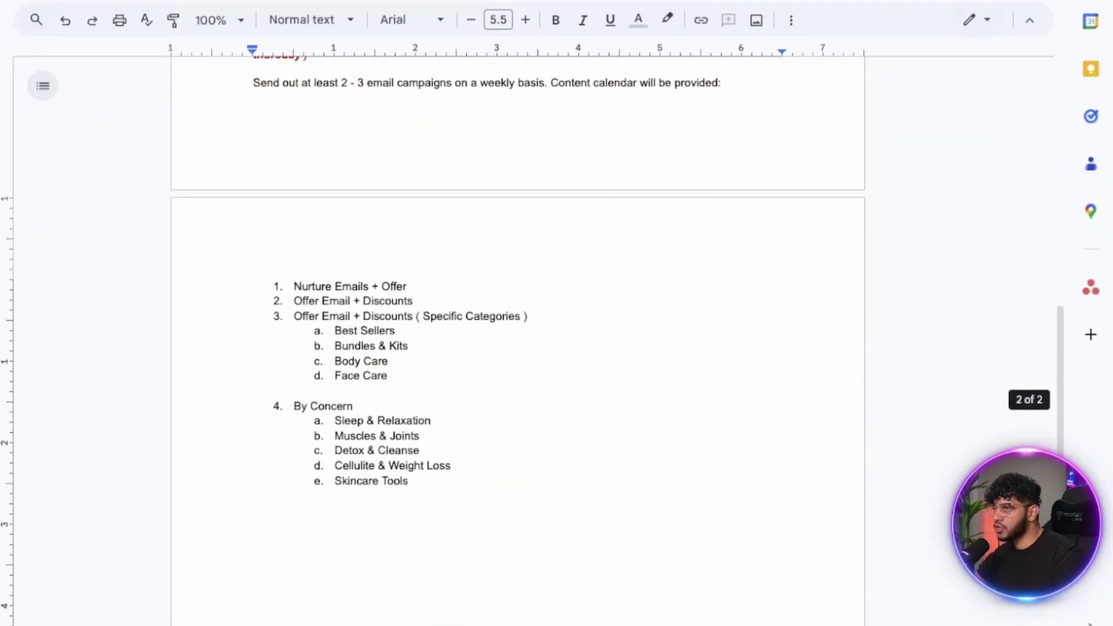
scroll(517, 325, up, 13)
scroll(518, 324, down, 6)
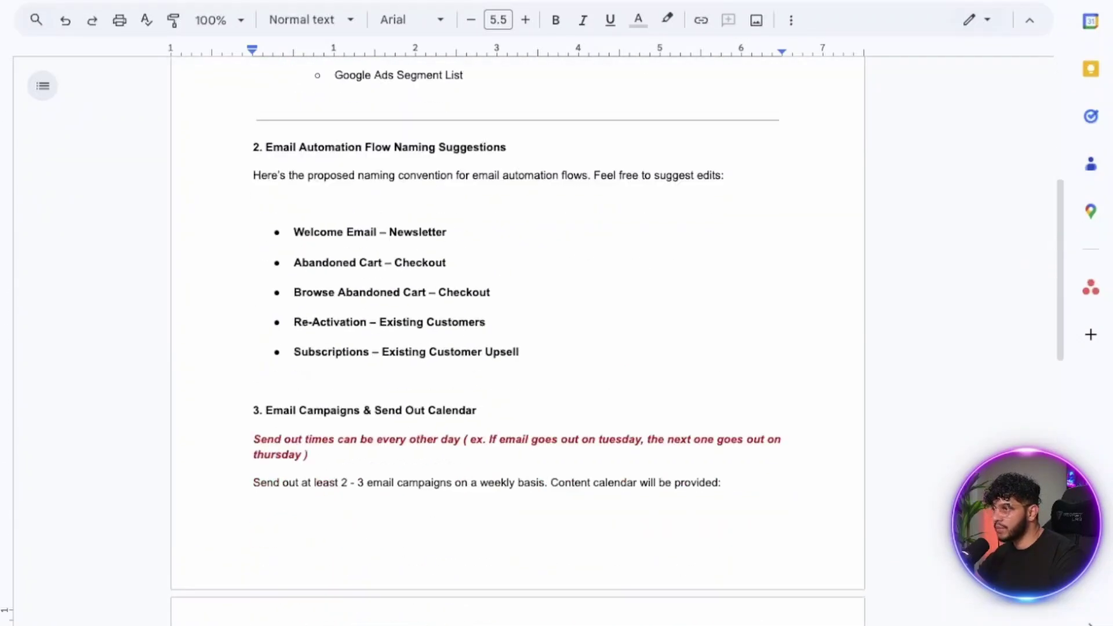
scroll(518, 325, down, 6)
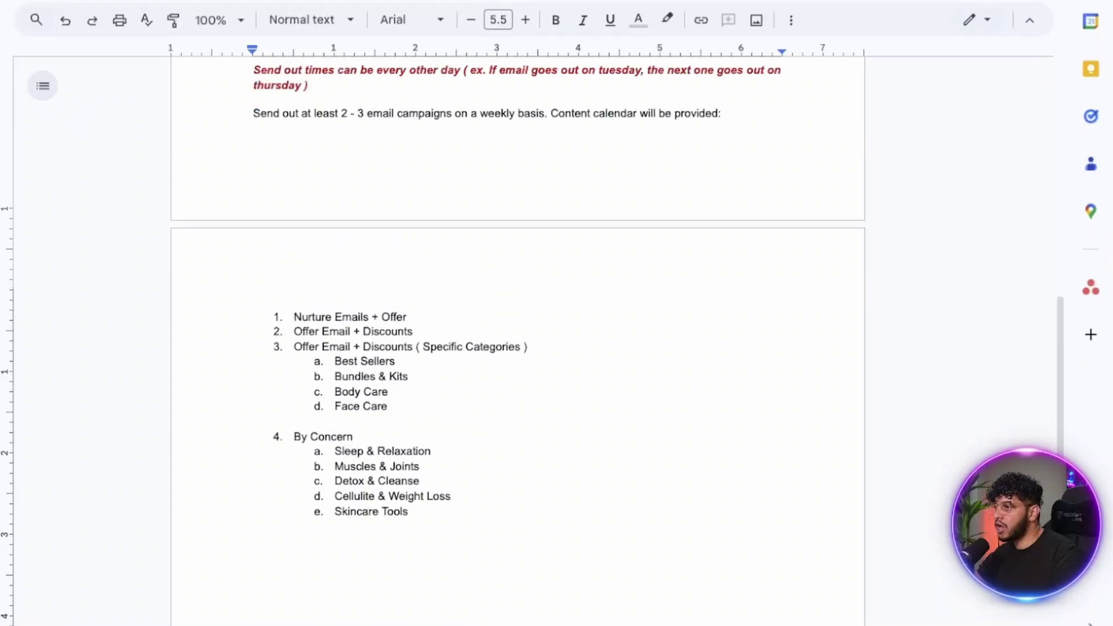
scroll(517, 325, up, 15)
scroll(518, 325, down, 13)
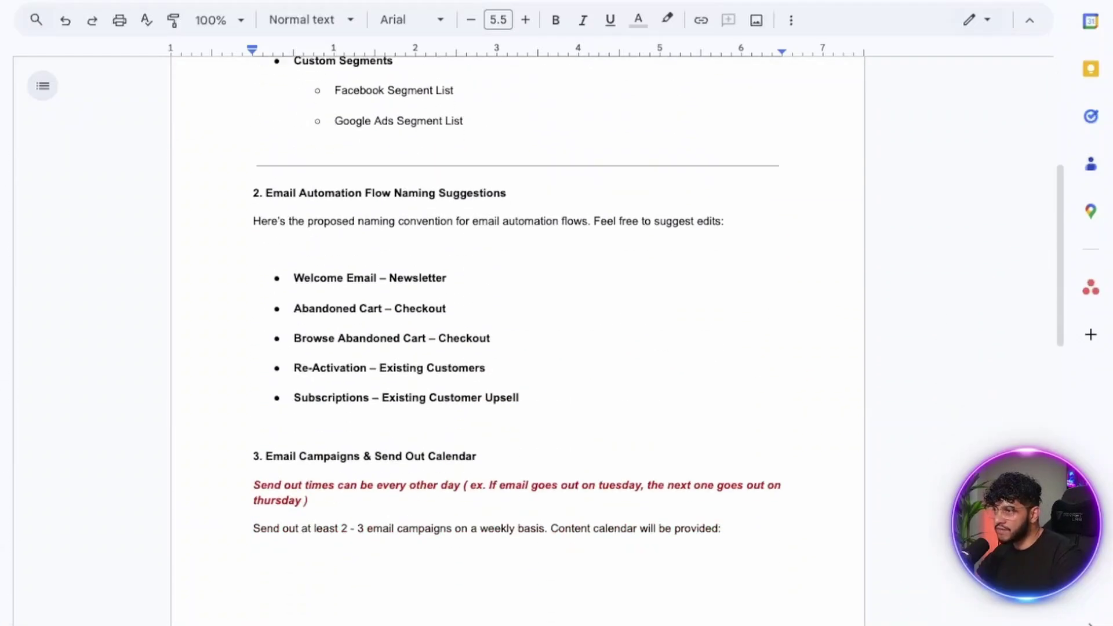
scroll(517, 325, up, 1)
scroll(518, 324, down, 1)
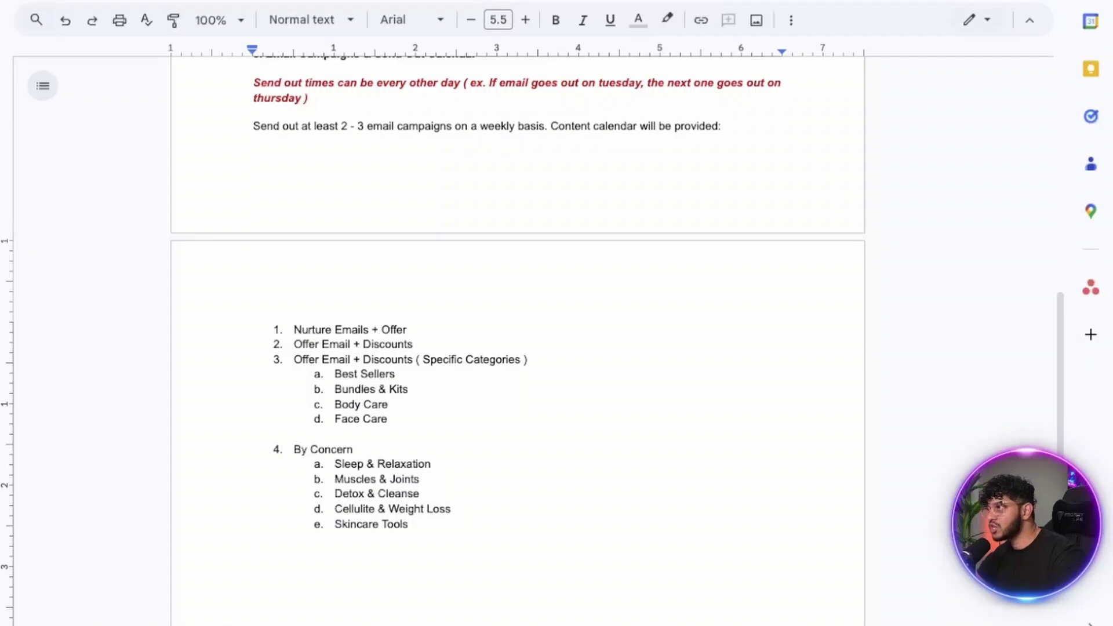
- Switch to the Figma board with the Curology email designs
key(ctrl+t)
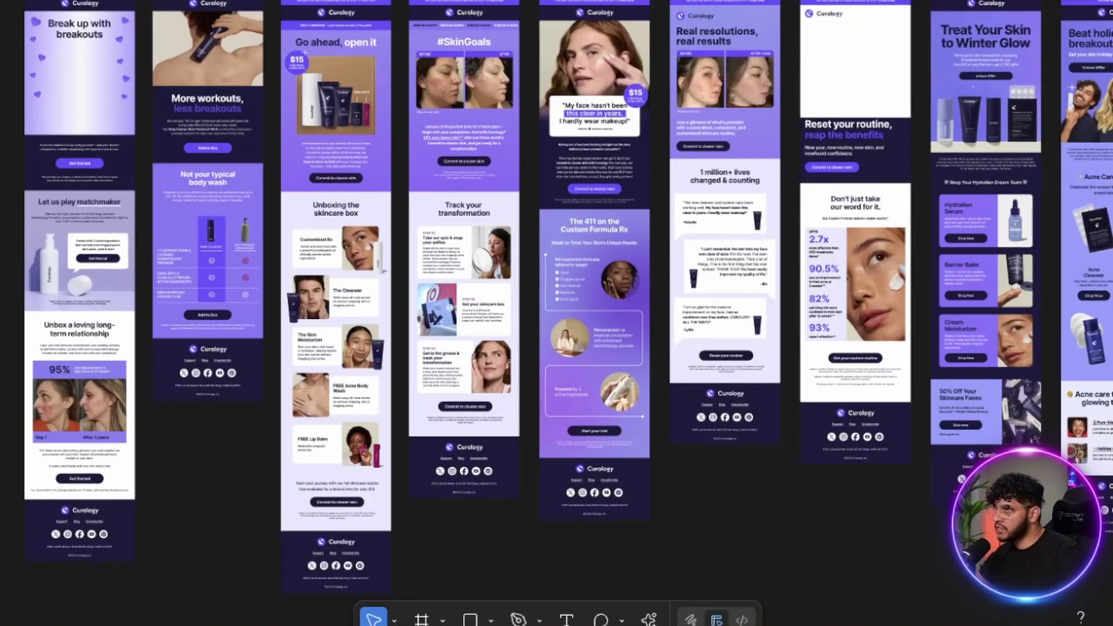
- Look over the full row of Curology email designs on the Figma board, from Curology 1 through Curology 10
scroll(557, 290, left, 5)
scroll(557, 290, up, 2)
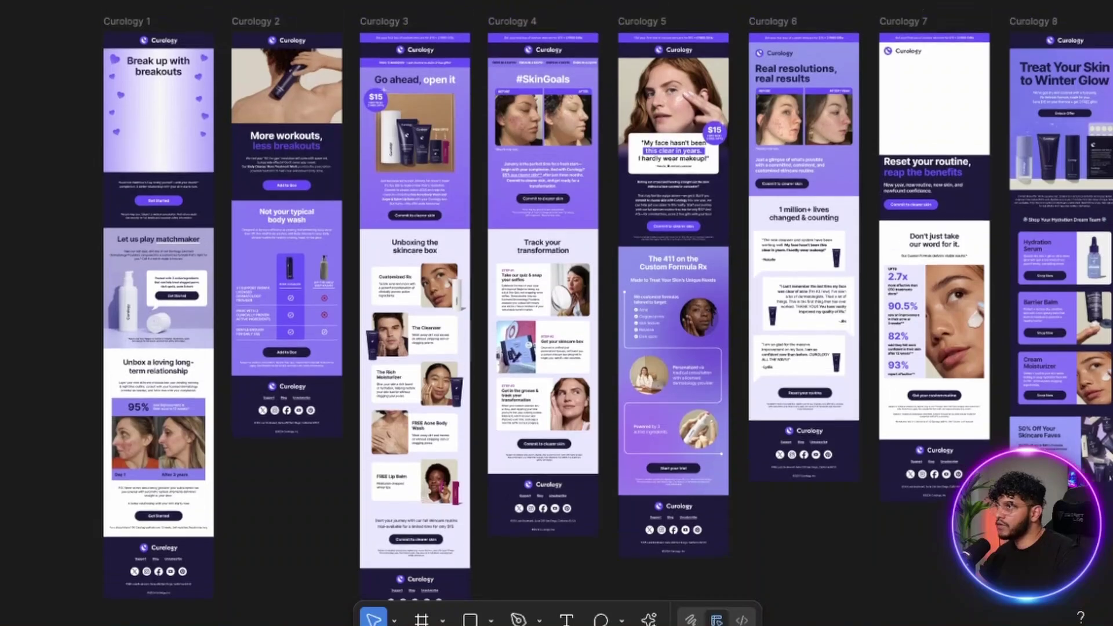
scroll(557, 290, up, 1)
scroll(557, 313, down, 4)
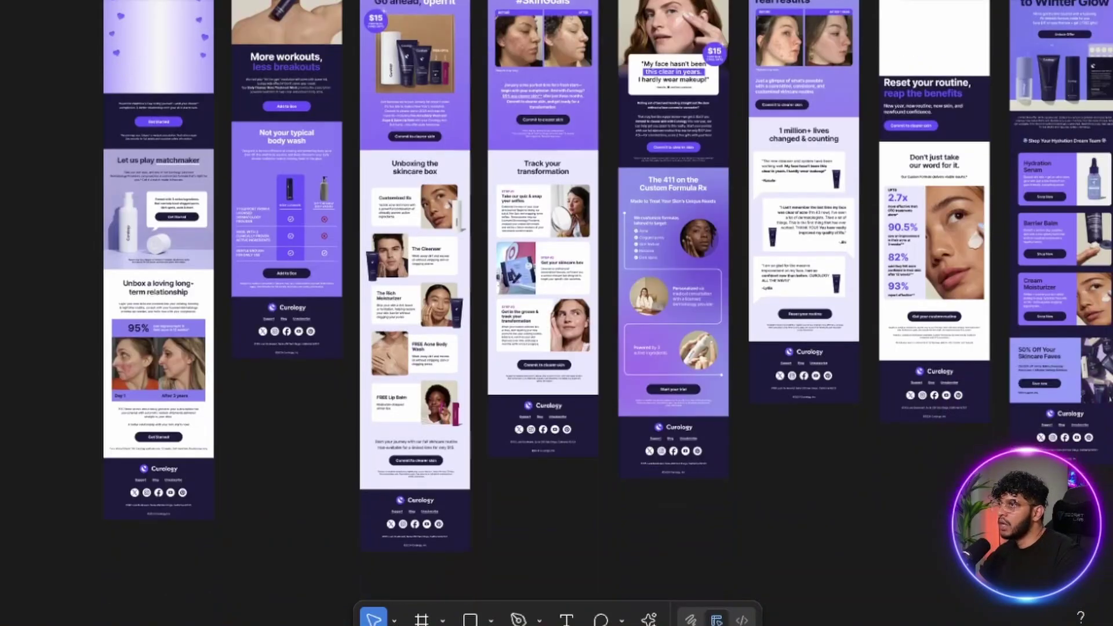
scroll(557, 313, up, 7)
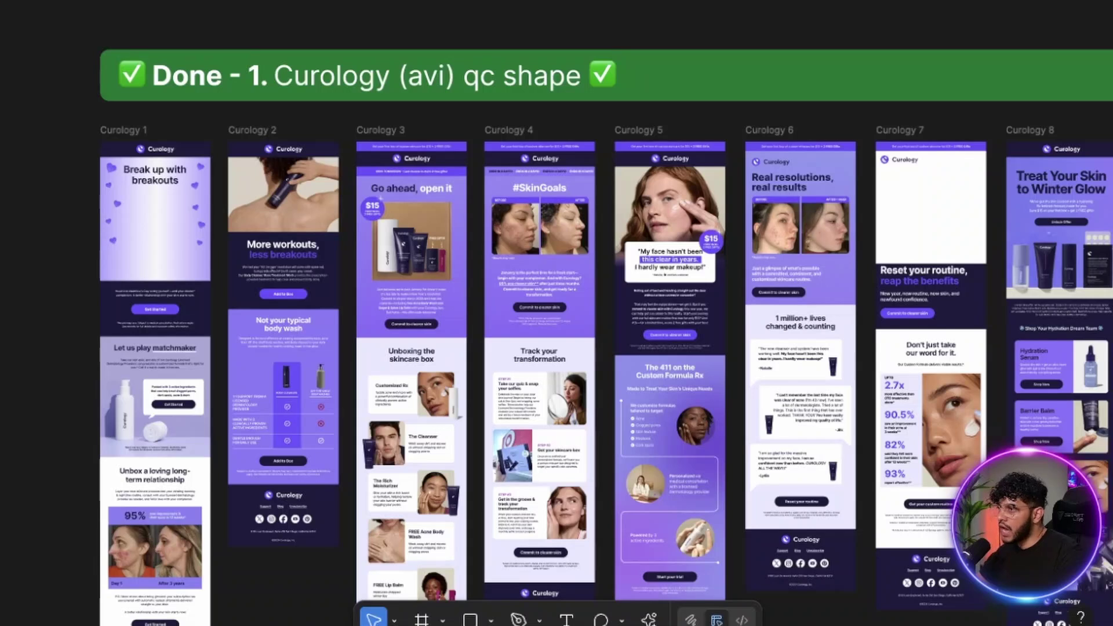
scroll(557, 313, down, 1)
scroll(557, 313, right, 1)
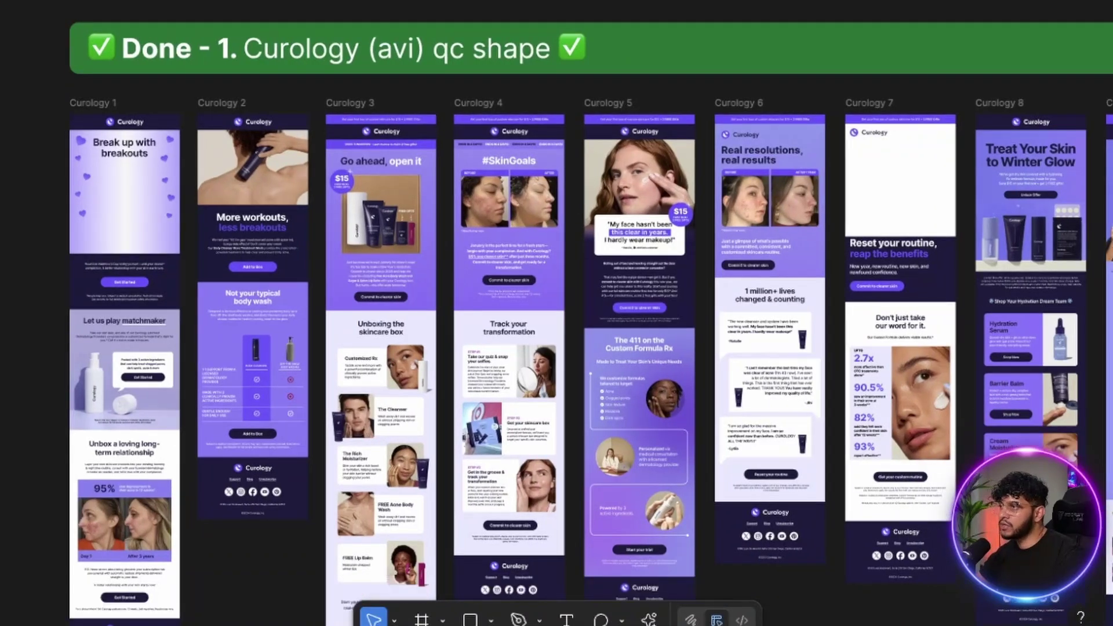
scroll(557, 313, right, 7)
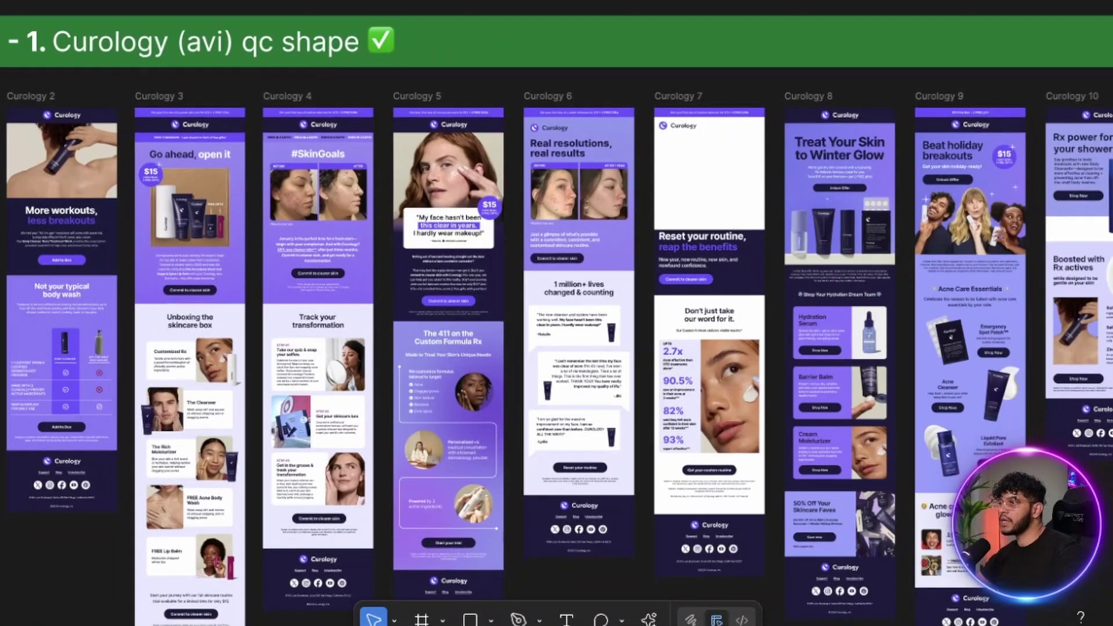
scroll(556, 313, down, 1)
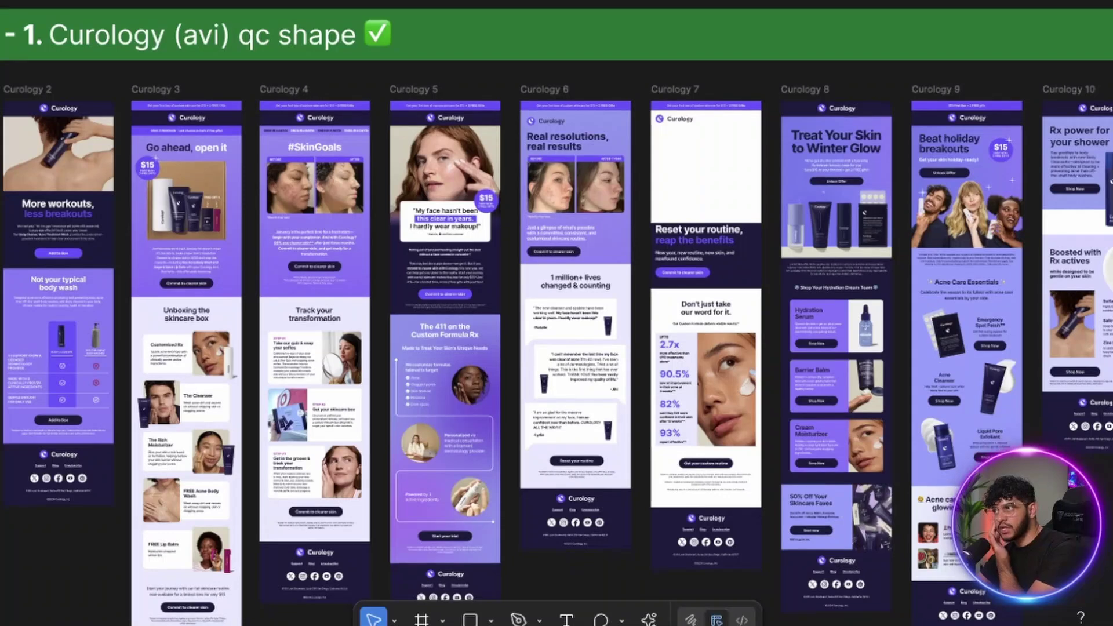
scroll(557, 313, right, 2)
scroll(557, 313, down, 1)
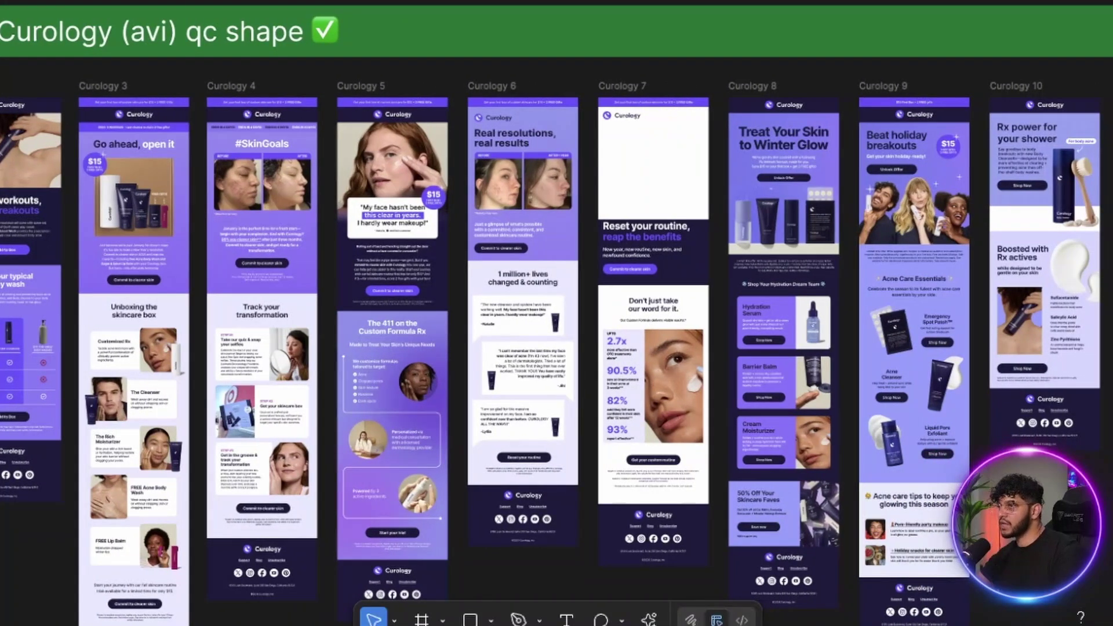
scroll(556, 313, right, 5)
scroll(557, 313, right, 2)
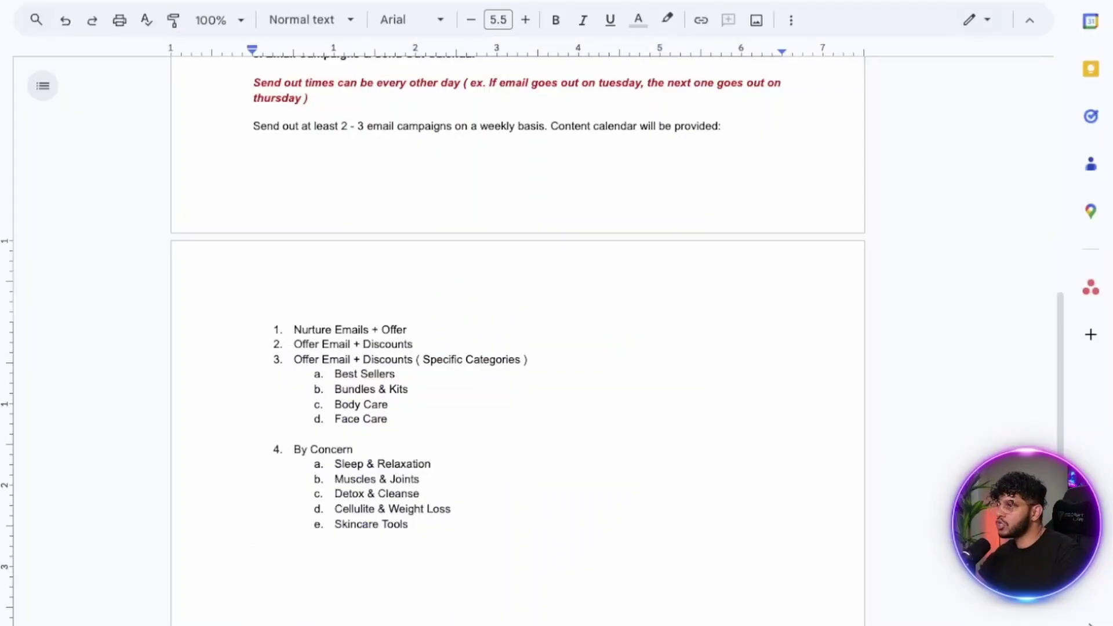
- Review the Google Docs list, flow and campaign plan alongside the Curology email designs in Figma
scroll(517, 342, up, 12)
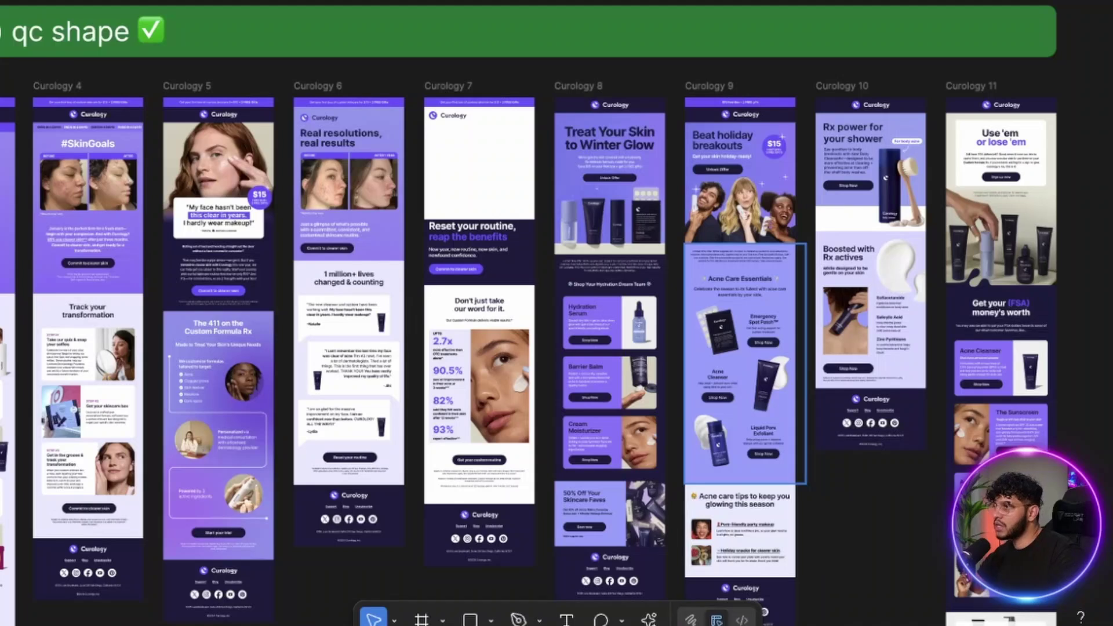
scroll(557, 313, left, 1)
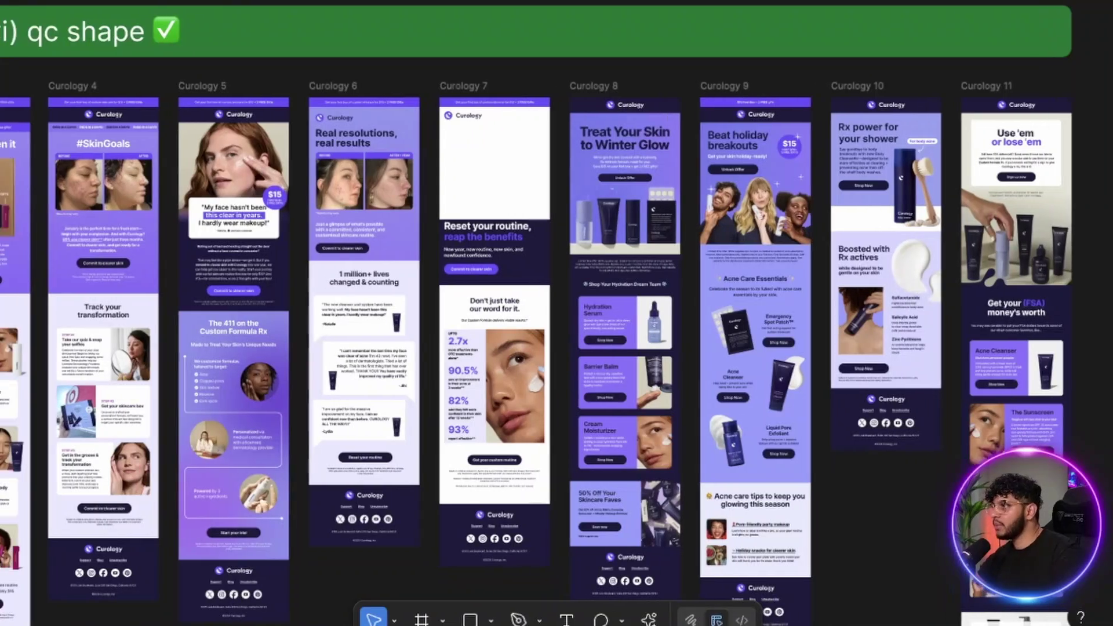
scroll(557, 313, left, 2)
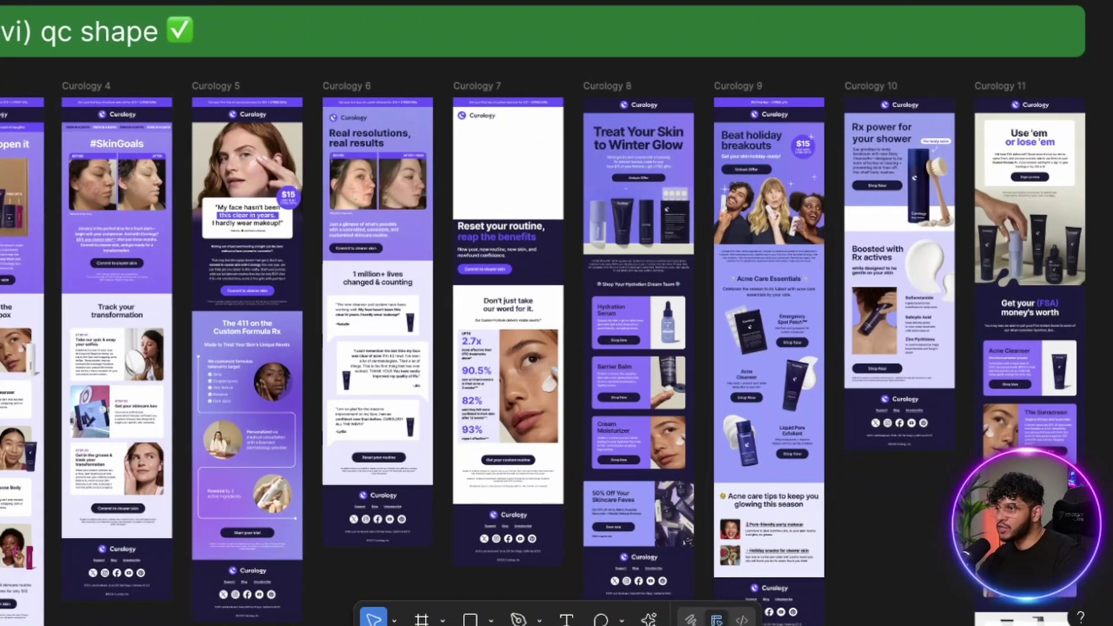
scroll(557, 313, left, 8)
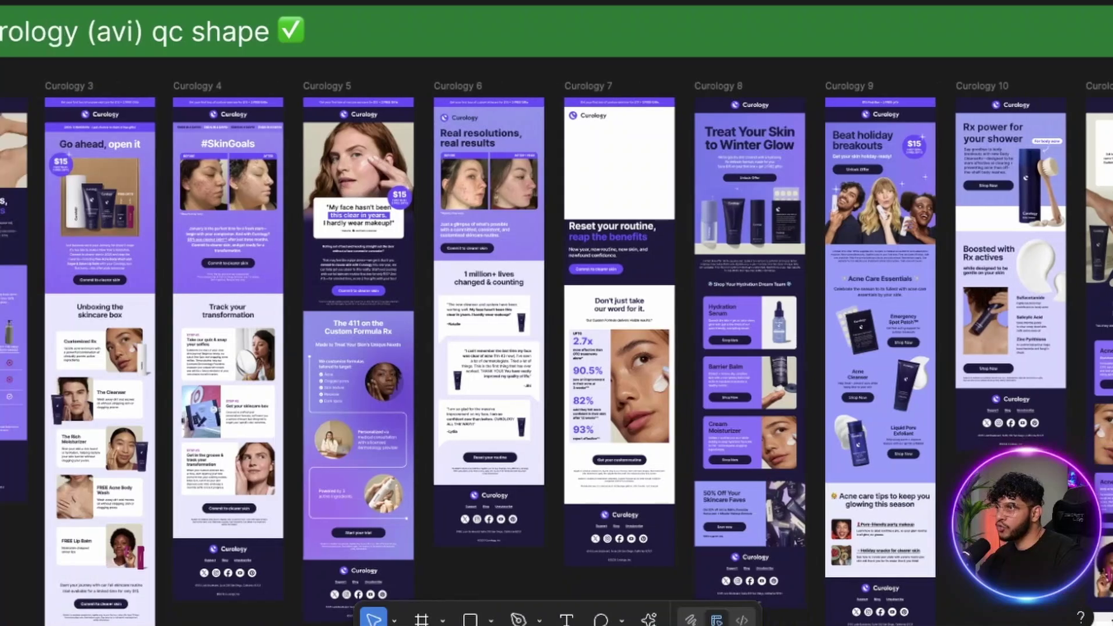
scroll(556, 313, left, 20)
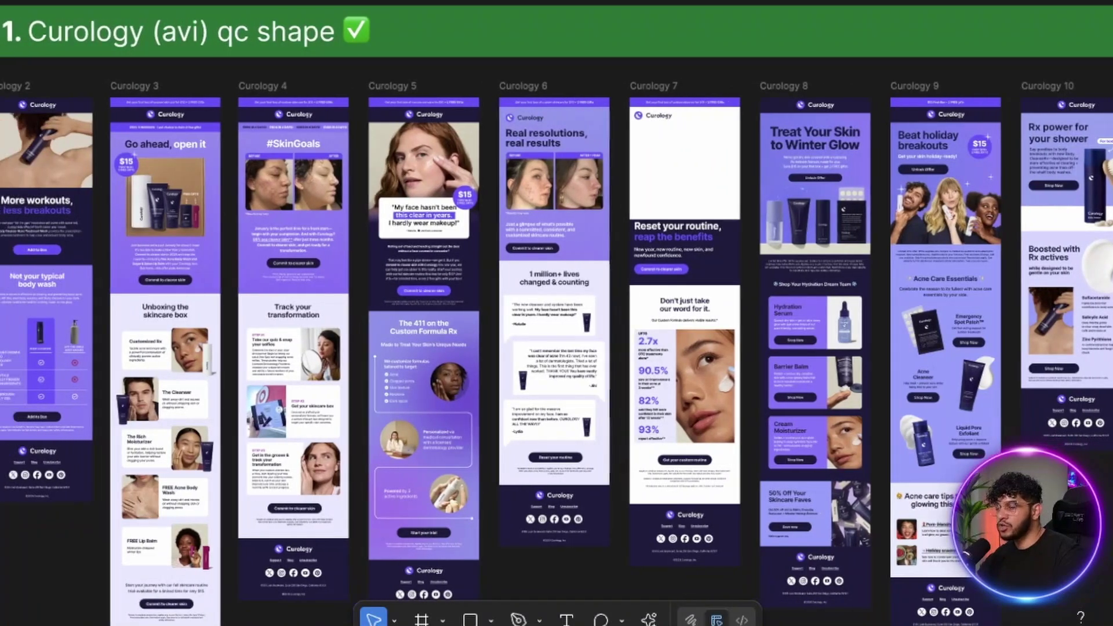
scroll(556, 313, left, 1)
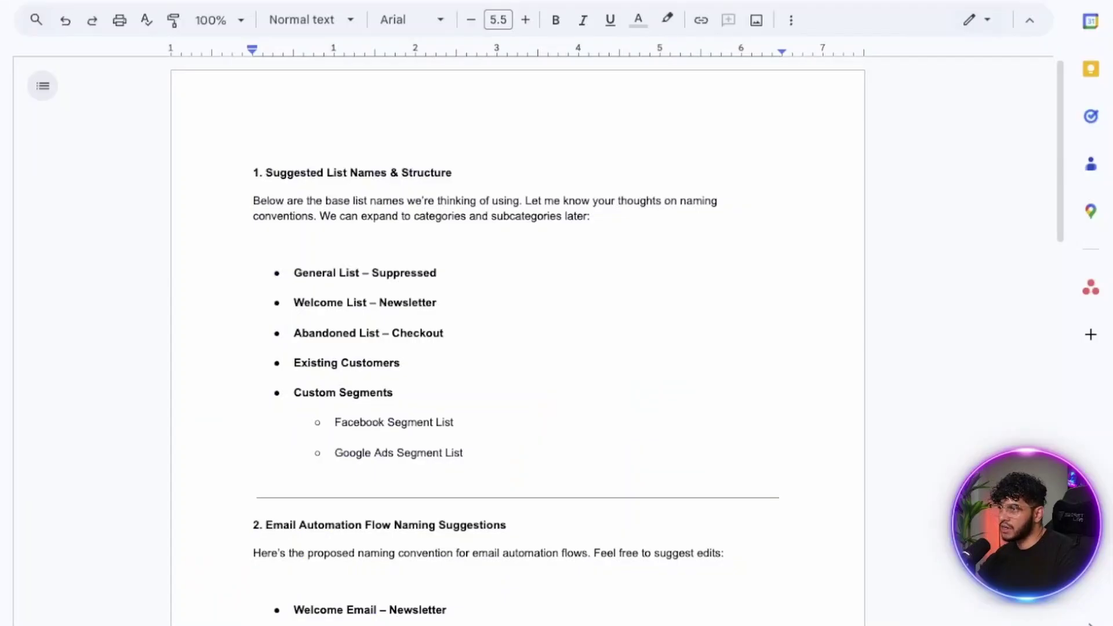
scroll(518, 341, down, 10)
scroll(518, 341, up, 10)
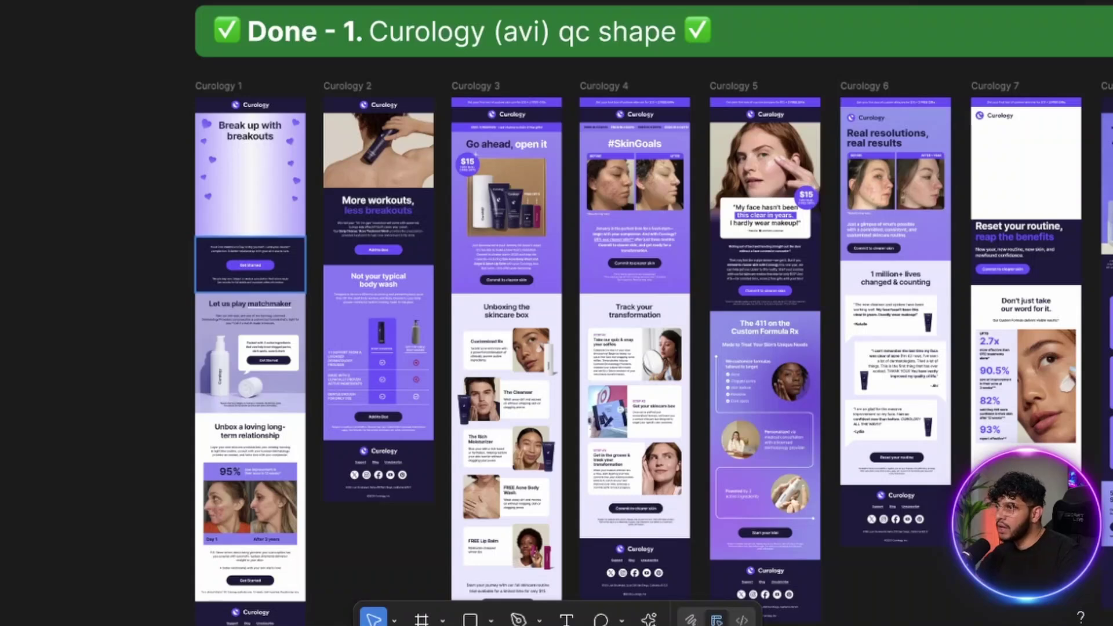
- Examine the hero sections, offers and content blocks of the Curology 1 to Curology 5 emails up close
scroll(243, 298, up, 5)
scroll(557, 313, up, 2)
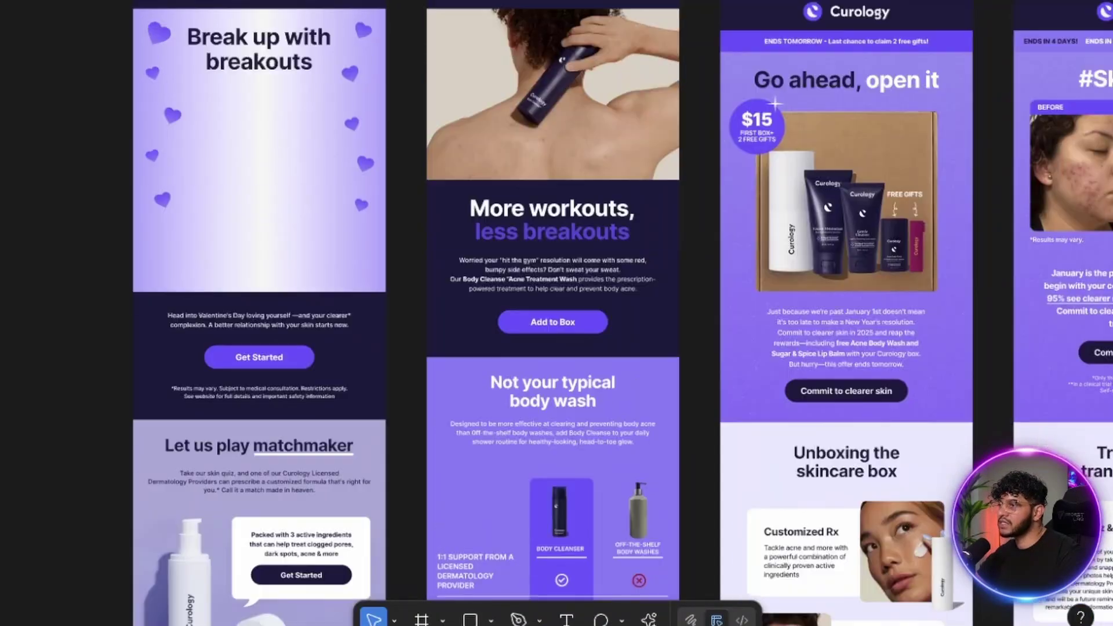
scroll(557, 313, down, 4)
scroll(557, 313, right, 5)
scroll(557, 313, down, 2)
scroll(556, 313, up, 5)
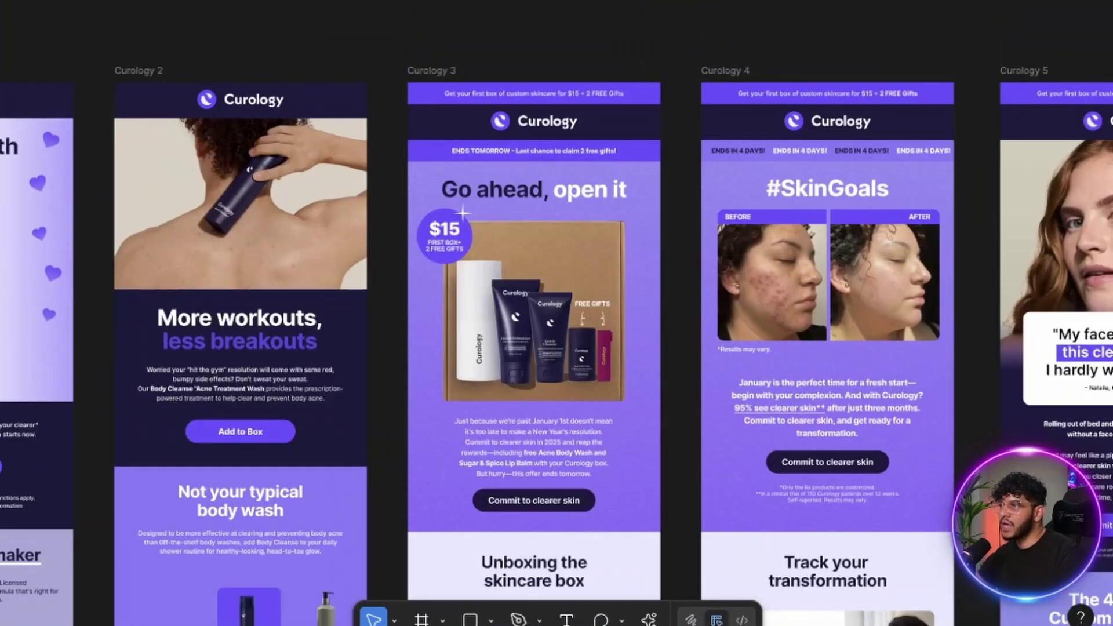
scroll(557, 313, right, 4)
scroll(557, 313, down, 1)
scroll(556, 313, right, 3)
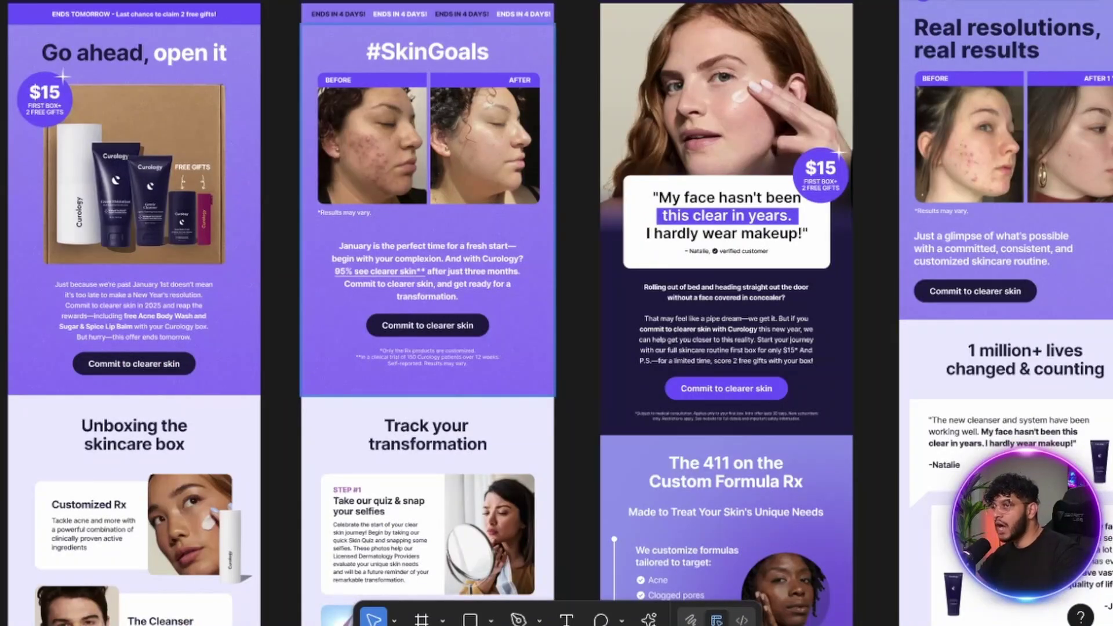
scroll(427, 330, down, 4)
scroll(427, 330, down, 6)
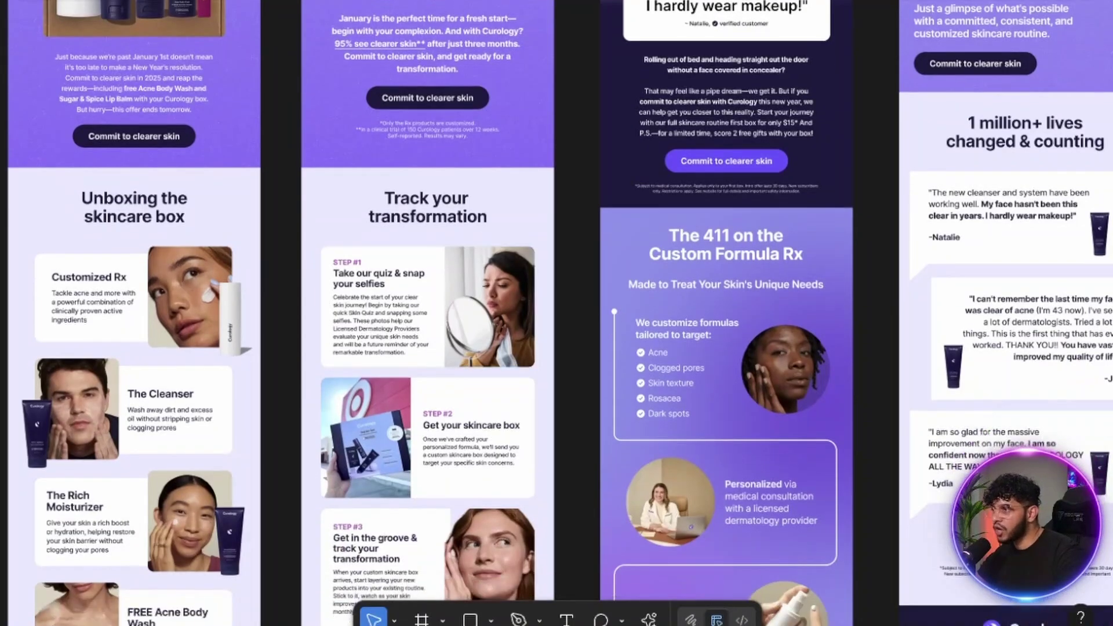
- Inspect the properties of the blank hero image in the Curology 7 email, leaving it unselected when done
scroll(428, 330, up, 10)
scroll(427, 330, right, 10)
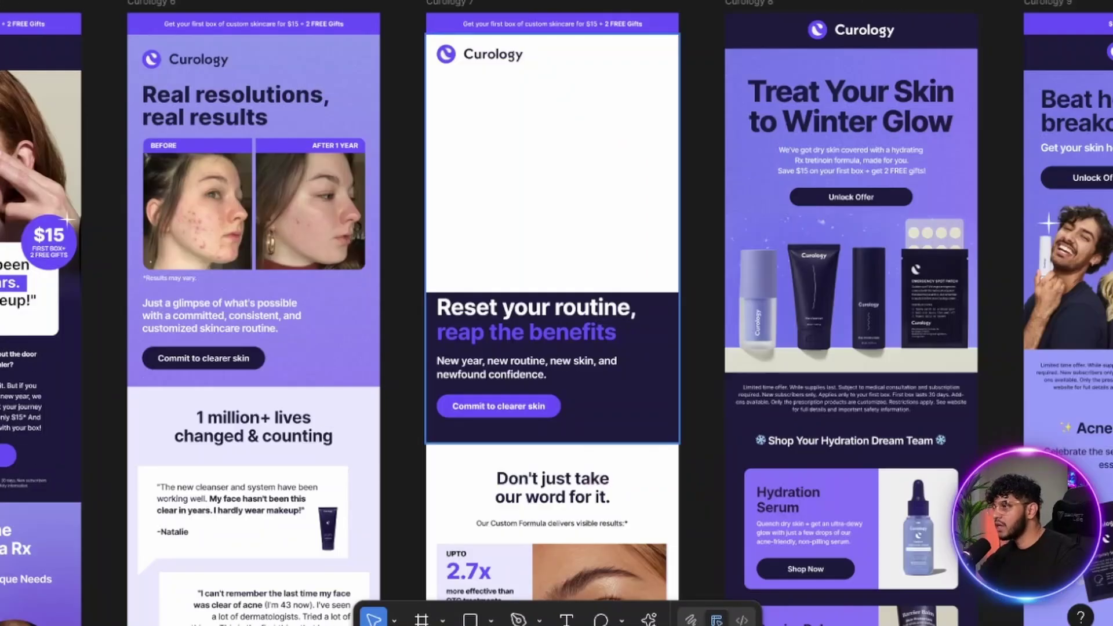
click(552, 169)
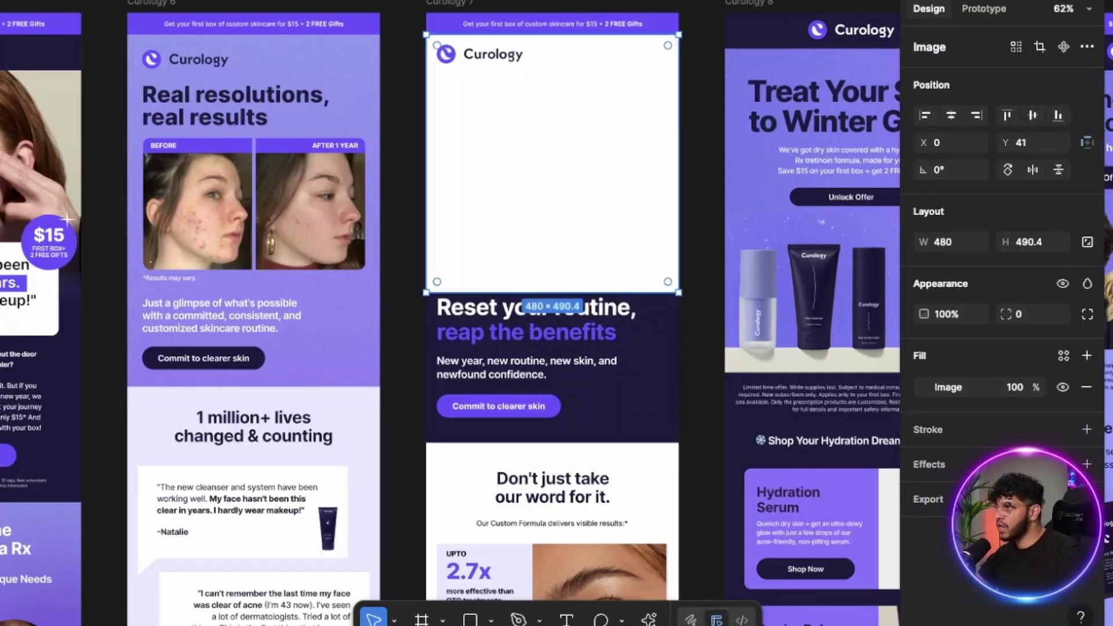
key(Escape)
- Inspect the image fill settings of the body cleanser and brush picture in the Curology 10 email's hero section
scroll(557, 313, right, 3)
scroll(557, 313, right, 5)
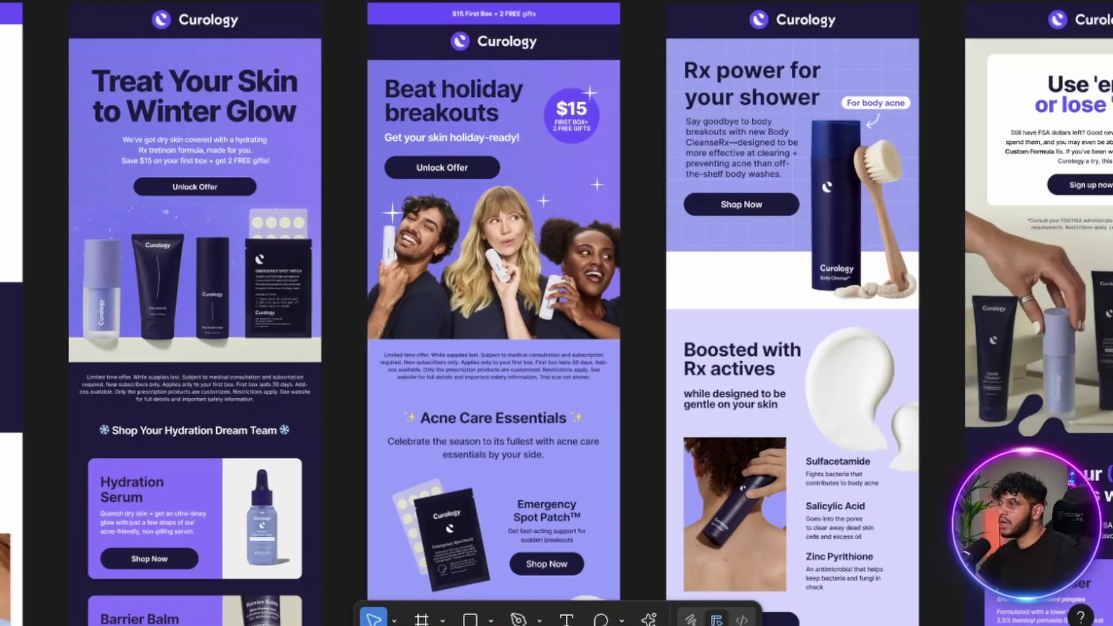
scroll(557, 313, right, 5)
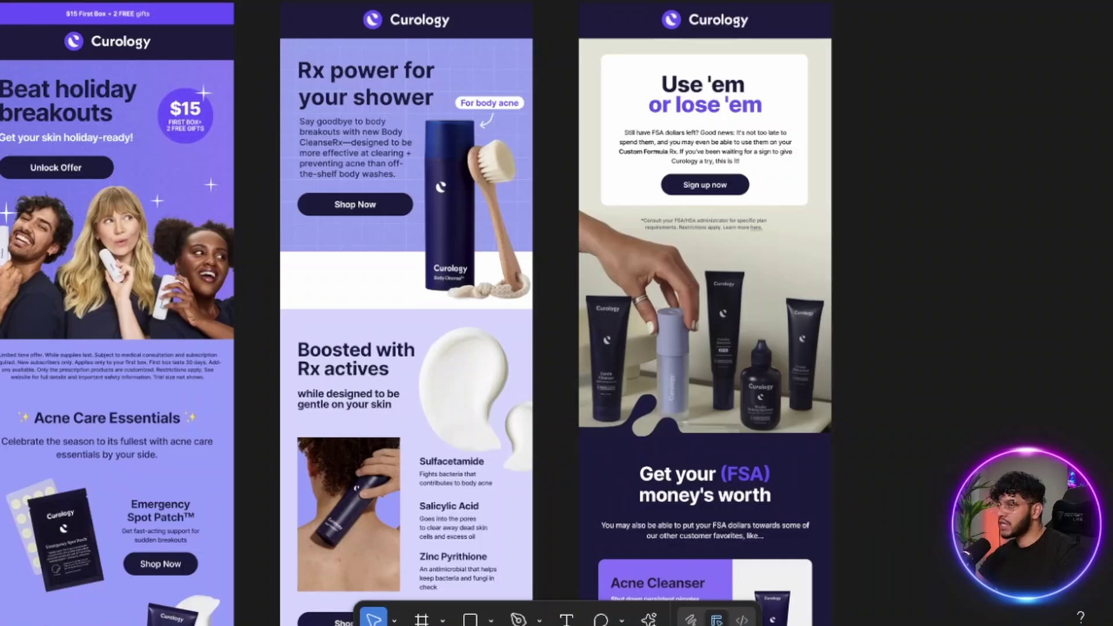
scroll(556, 313, left, 2)
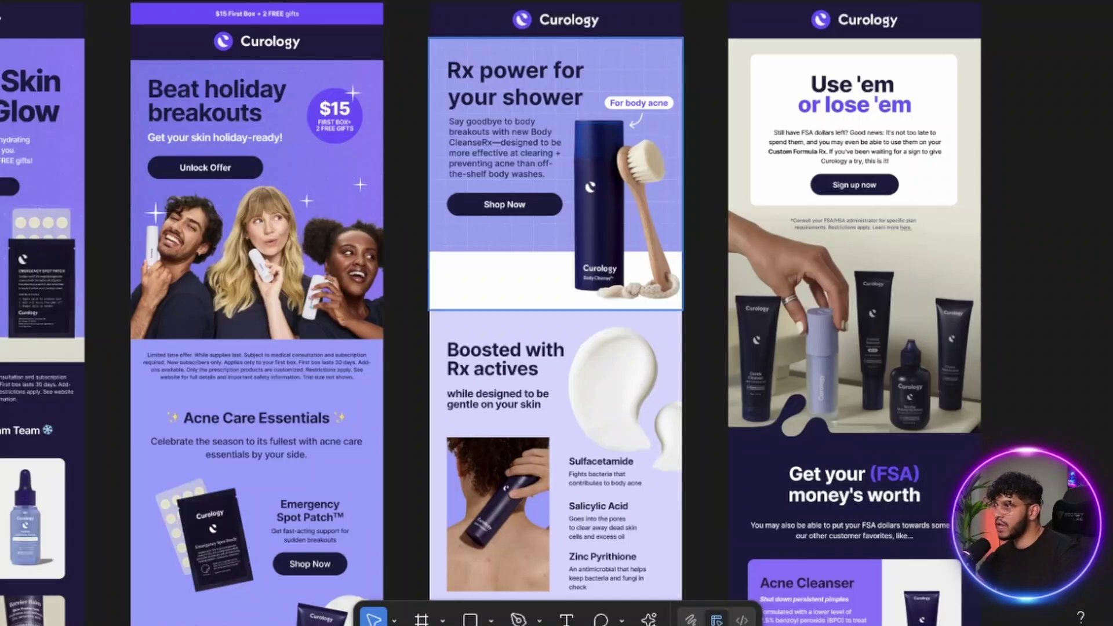
click(621, 198)
double_click(620, 197)
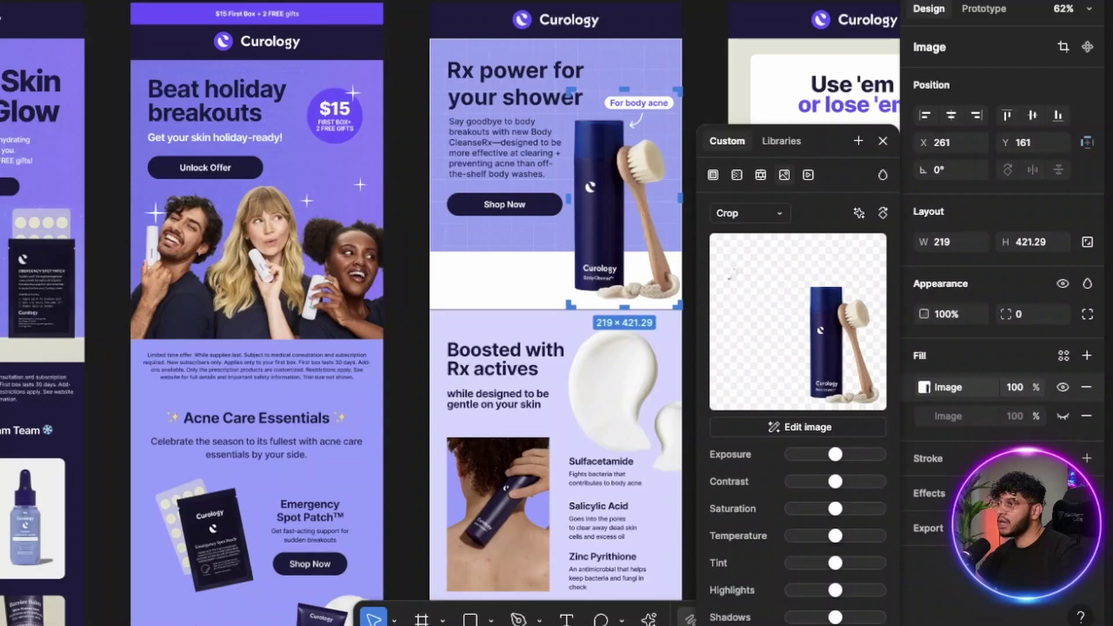
click(979, 387)
key(Escape)
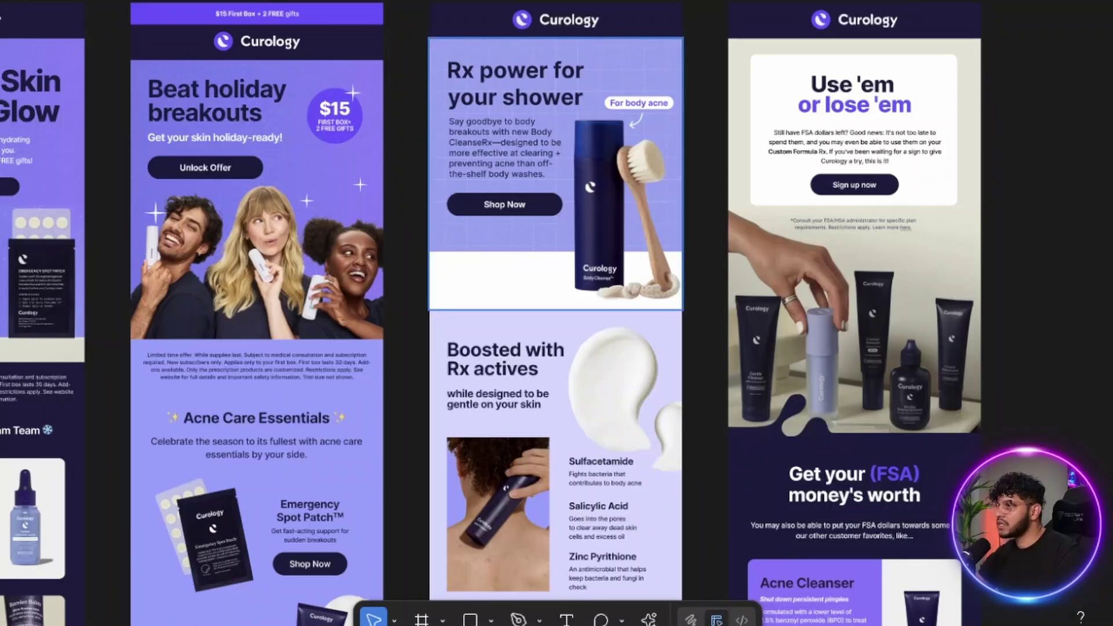
- Examine the product sections, testimonials, before-and-after photos and footers across the emails from Curology 11 back to Curology 3
scroll(556, 313, down, 15)
scroll(556, 313, up, 20)
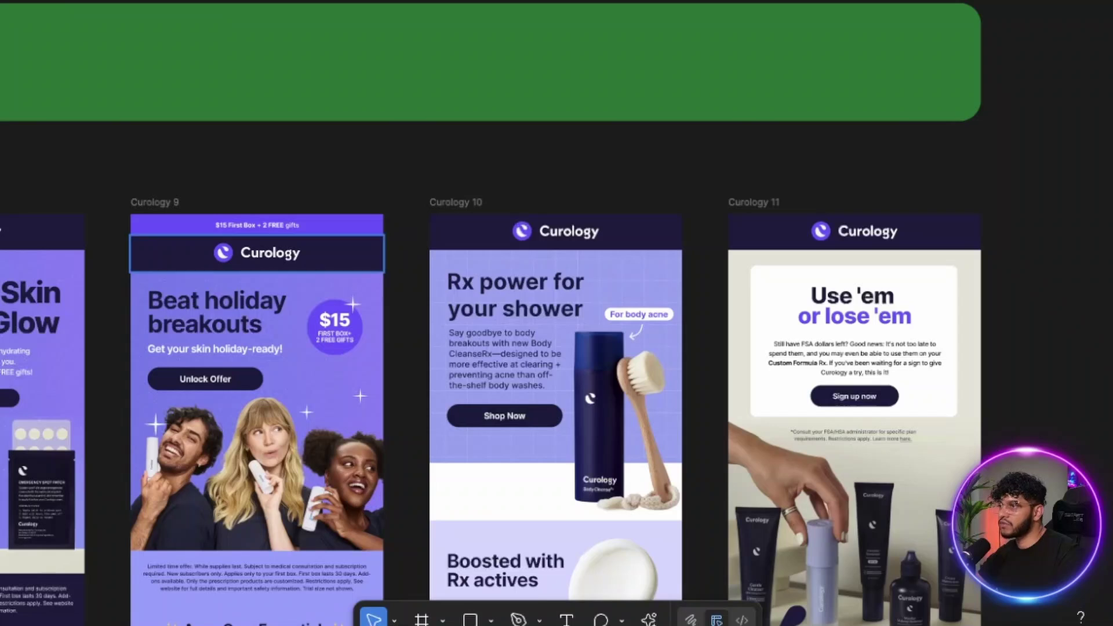
scroll(556, 313, down, 3)
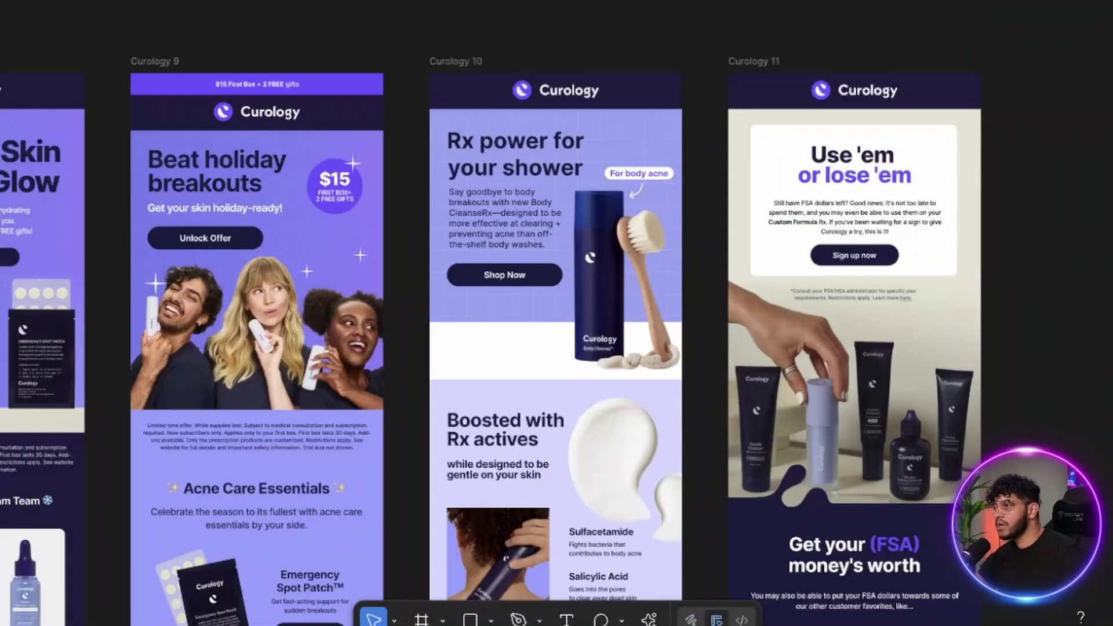
scroll(557, 313, down, 3)
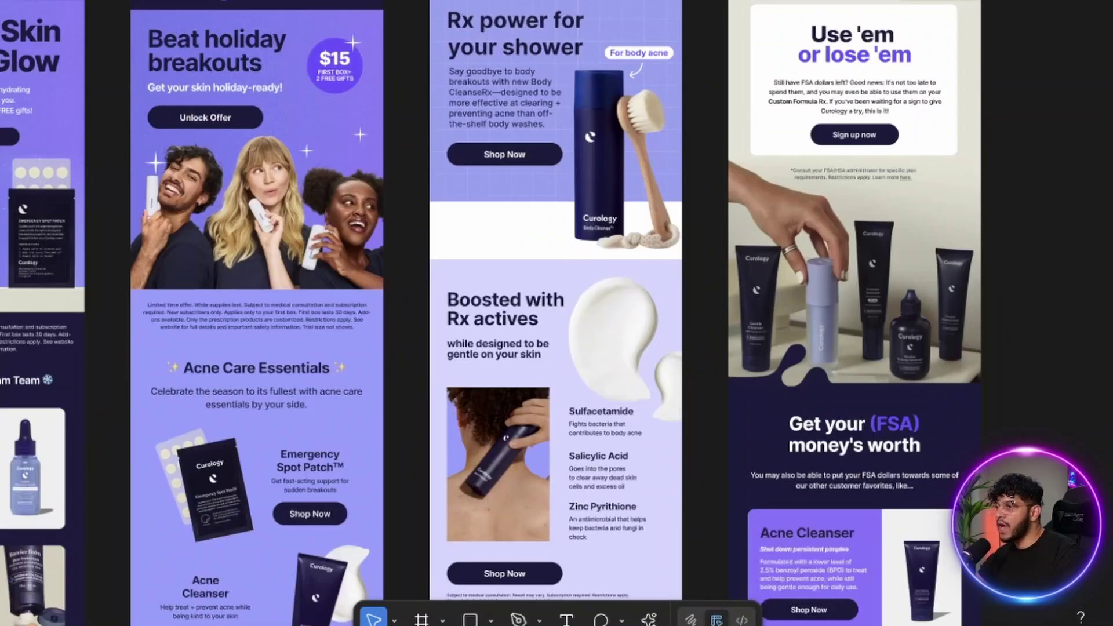
scroll(557, 313, down, 3)
scroll(556, 314, left, 4)
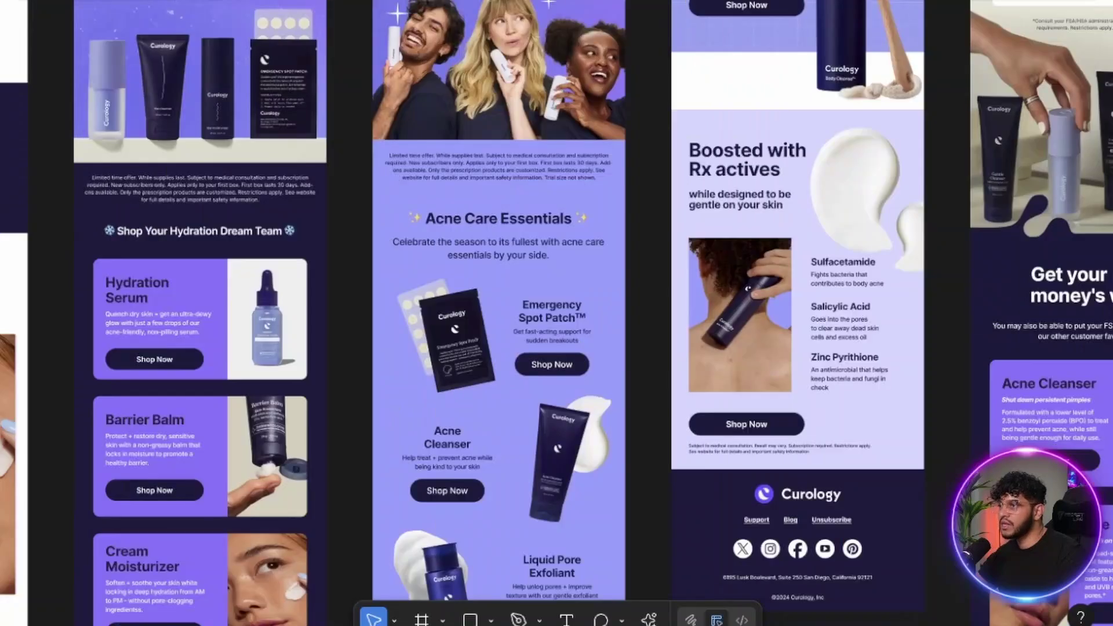
scroll(557, 314, up, 5)
scroll(557, 313, left, 3)
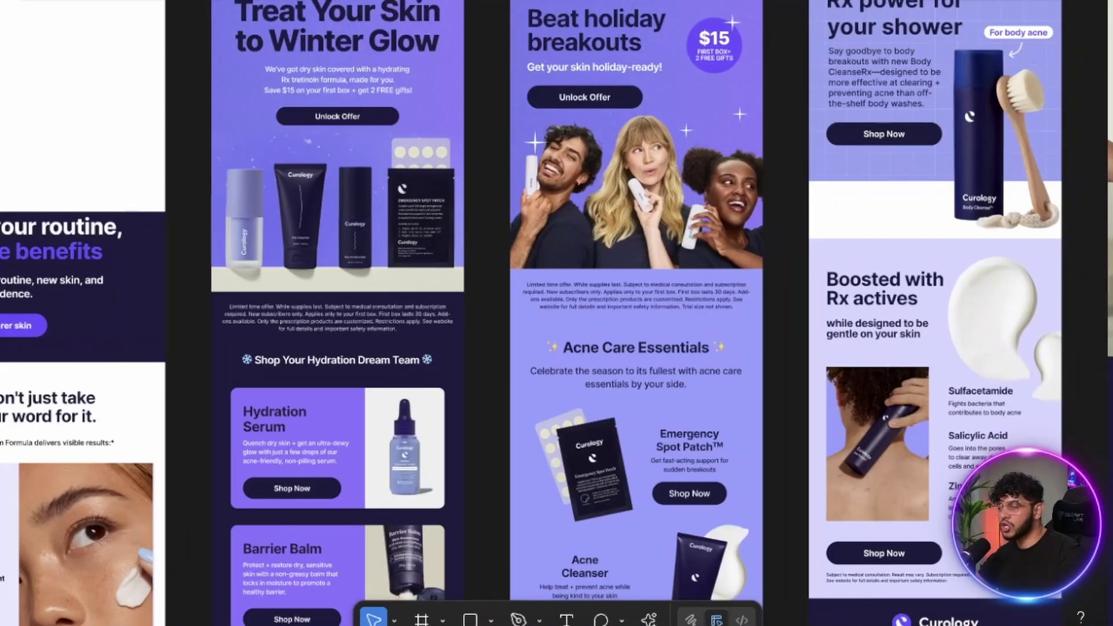
scroll(556, 313, up, 1)
scroll(556, 313, down, 10)
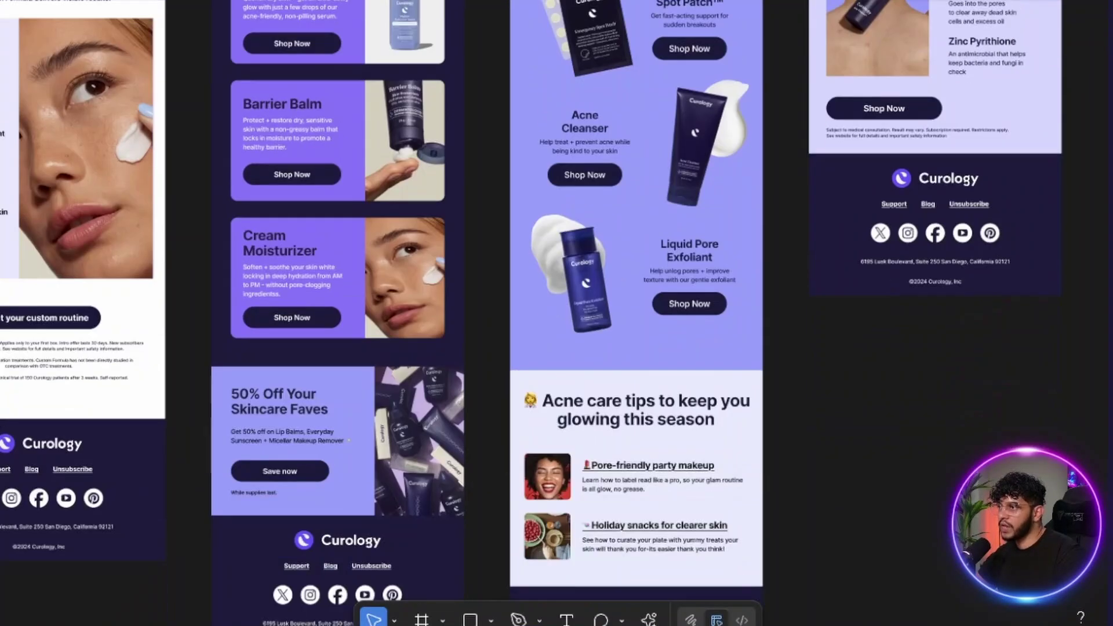
scroll(557, 313, left, 10)
scroll(557, 313, up, 4)
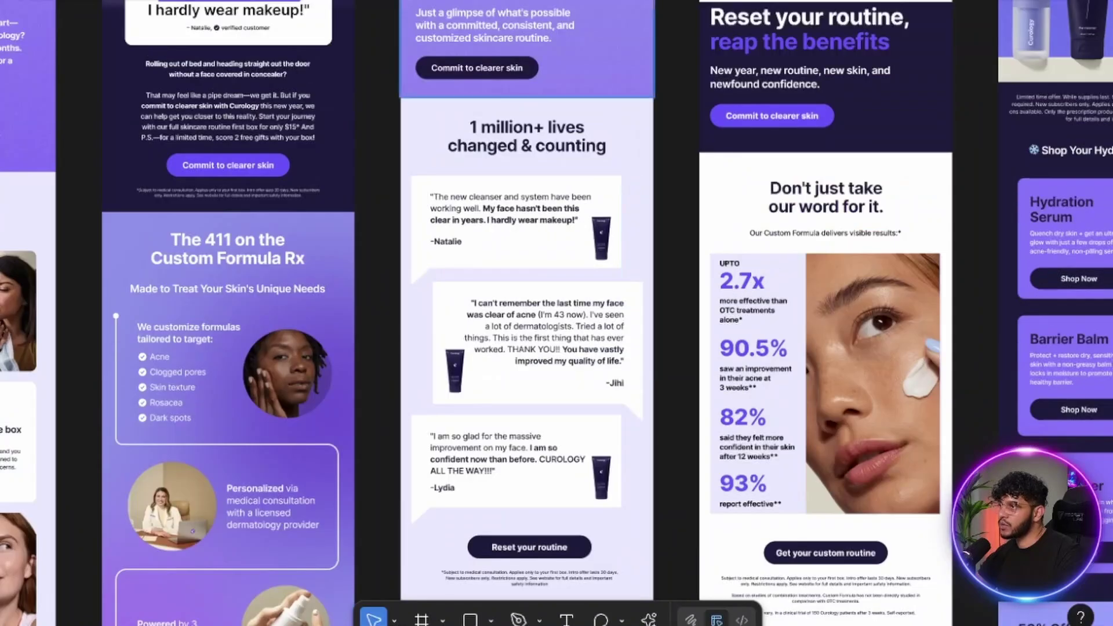
scroll(556, 313, up, 4)
scroll(556, 313, left, 4)
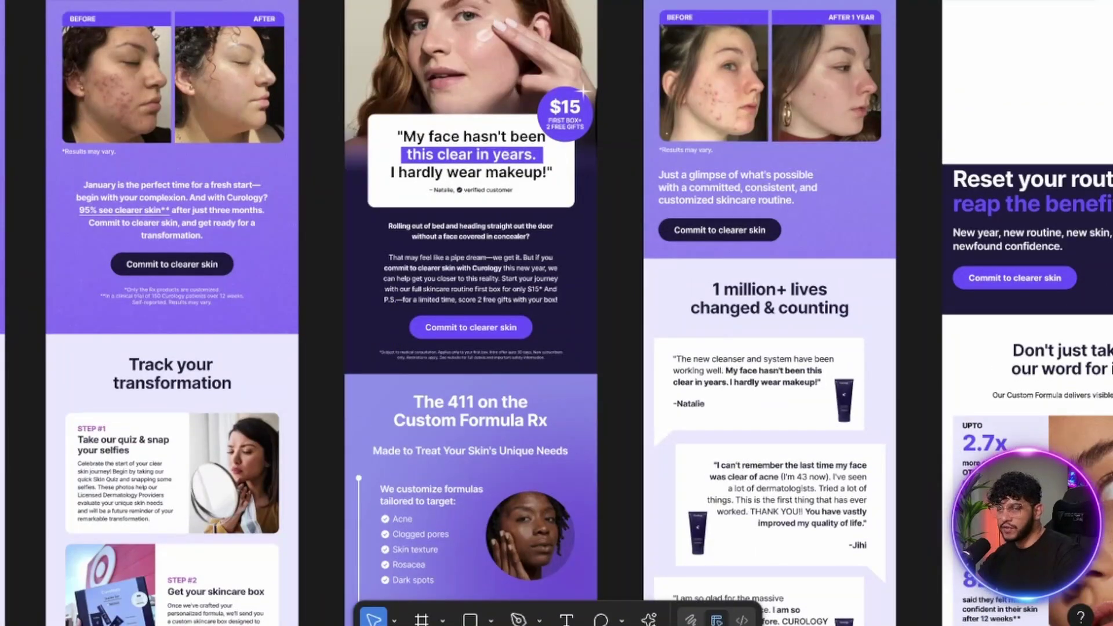
scroll(557, 313, left, 5)
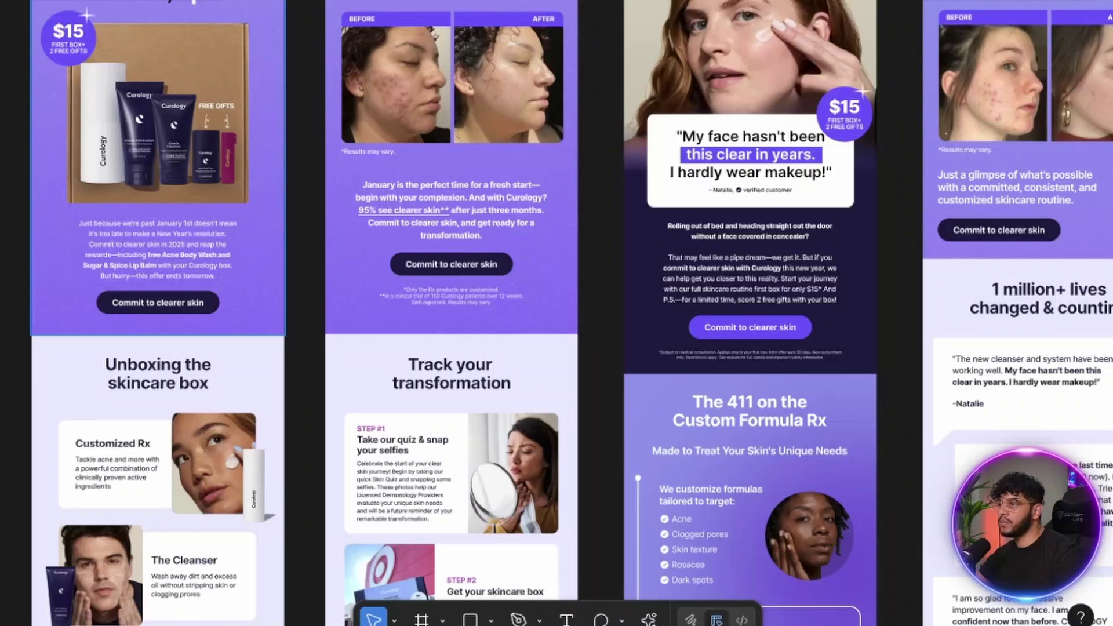
- Switch to the Google Docs plan and copy the "3. Email Campaigns & Send Out Calendar" heading below the By Concern list
scroll(556, 313, left, 10)
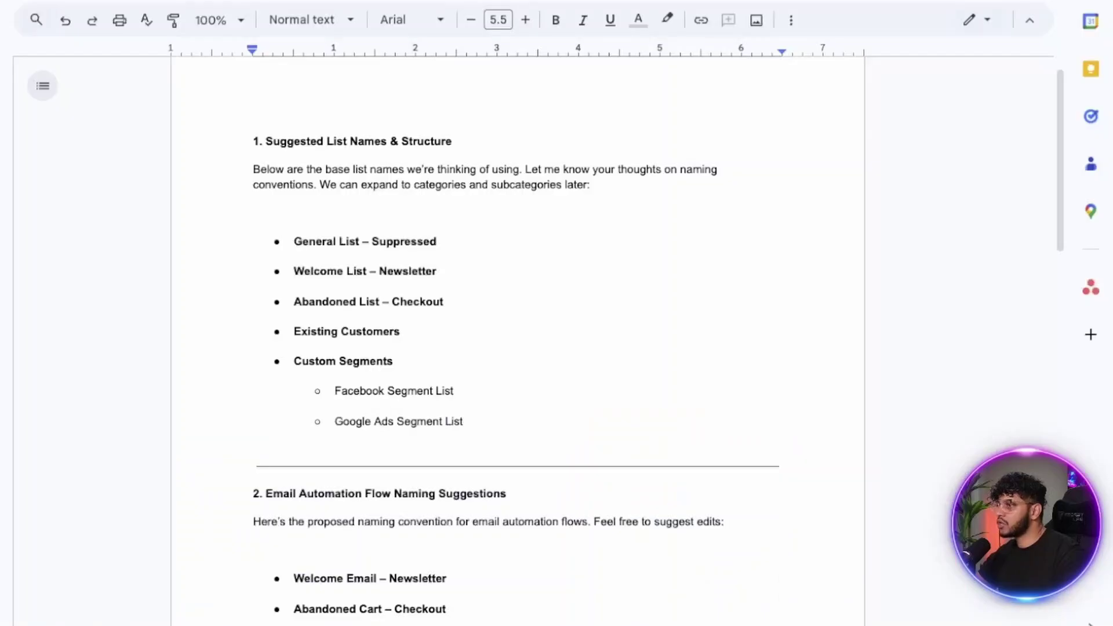
scroll(253, 129, down, 20)
scroll(253, 128, up, 15)
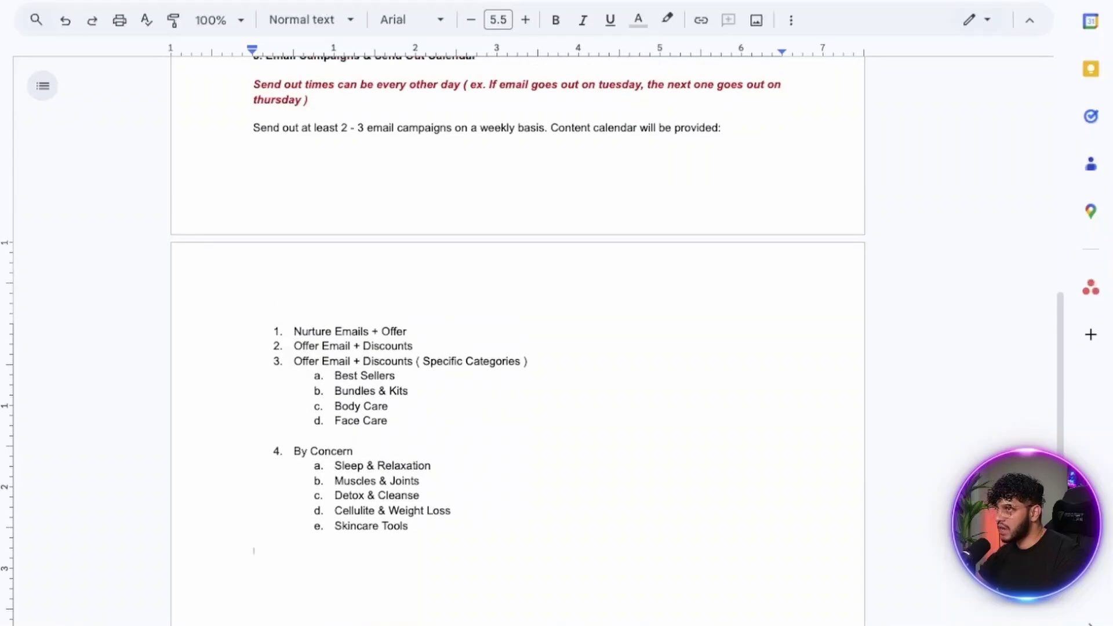
scroll(518, 290, down, 4)
drag(253, 319, 484, 319)
key(ctrl+c)
scroll(485, 318, down, 10)
click(254, 223)
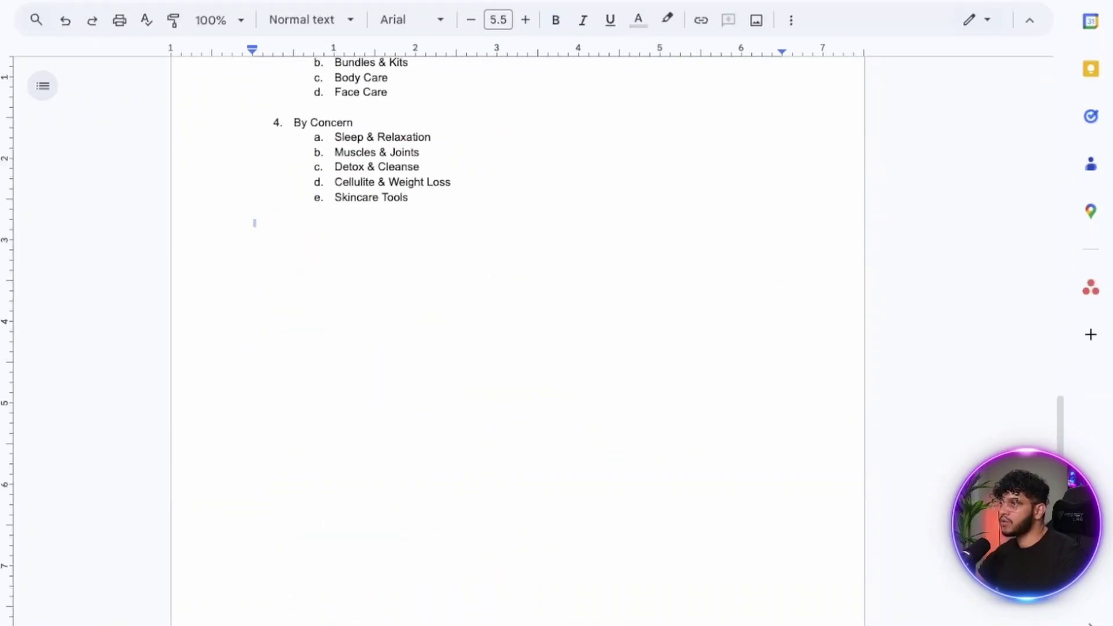
key(ctrl+v)
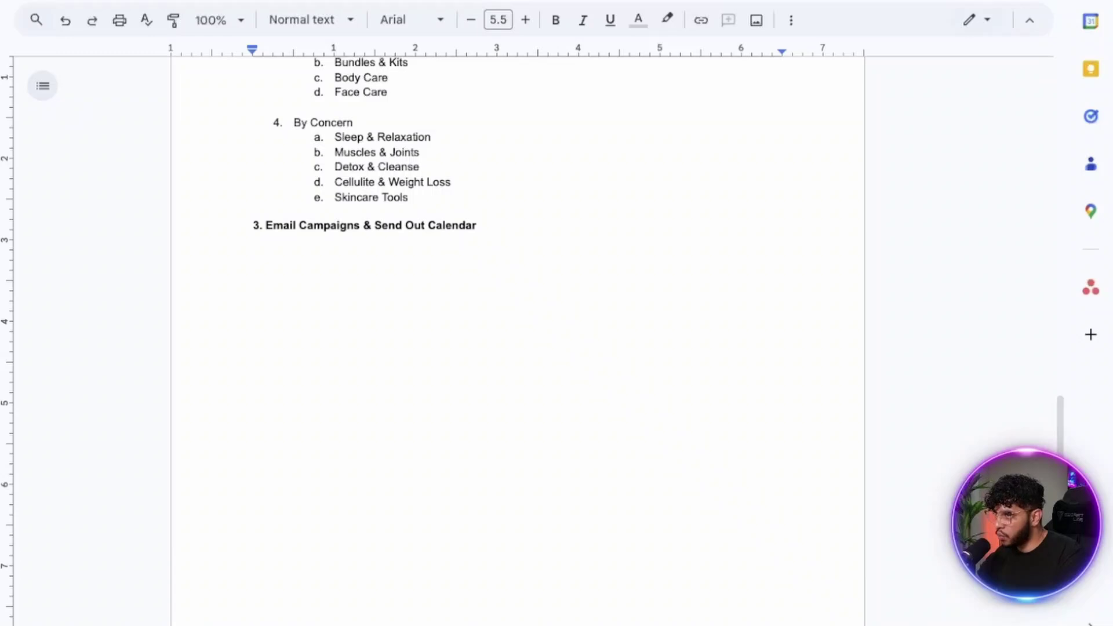
- Change the copied heading below the By Concern list to "4. Email Warmups"
drag(260, 226, 253, 226)
text(4)
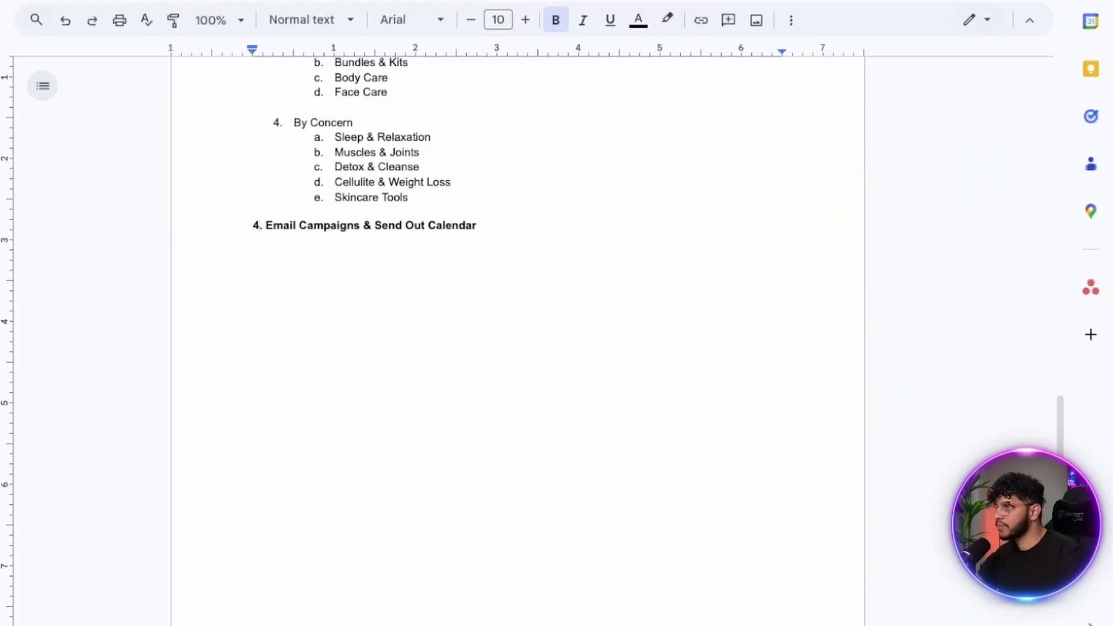
click(298, 225)
key(shift+End)
text(Wa)
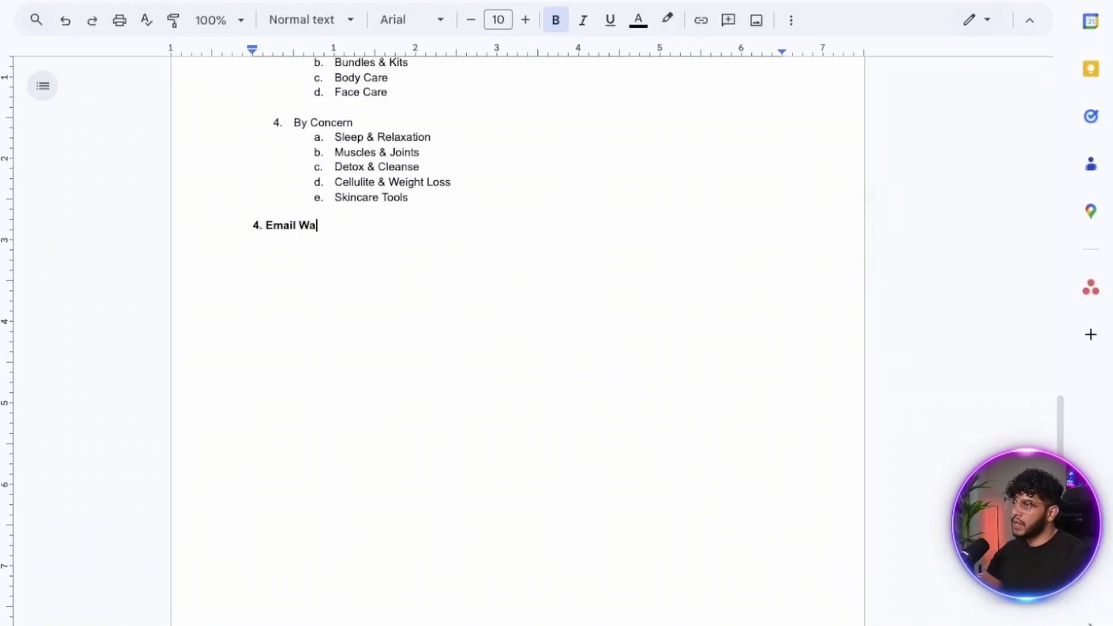
text(rmups)
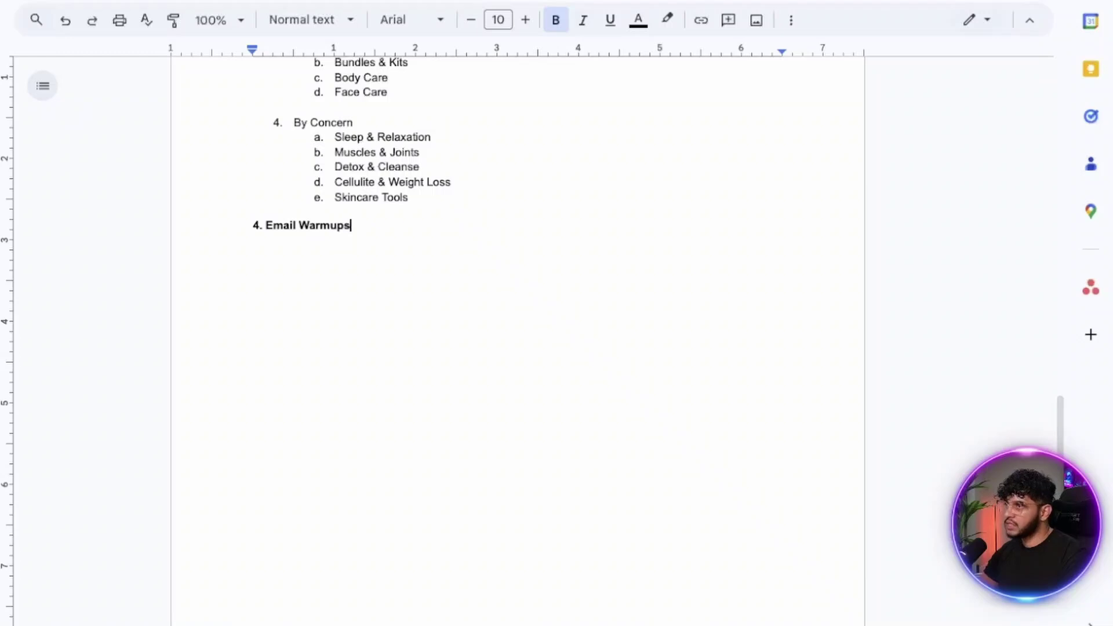
- Insert a blank line after the Skincare Tools item, above the Email Warmups heading
click(452, 182)
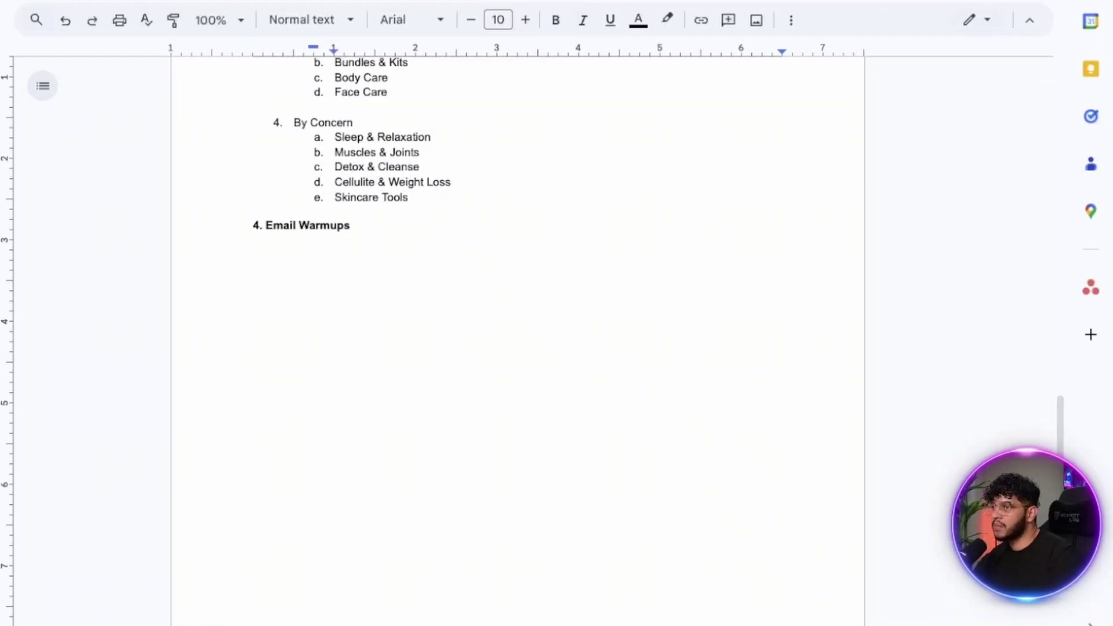
key(shift+Return)
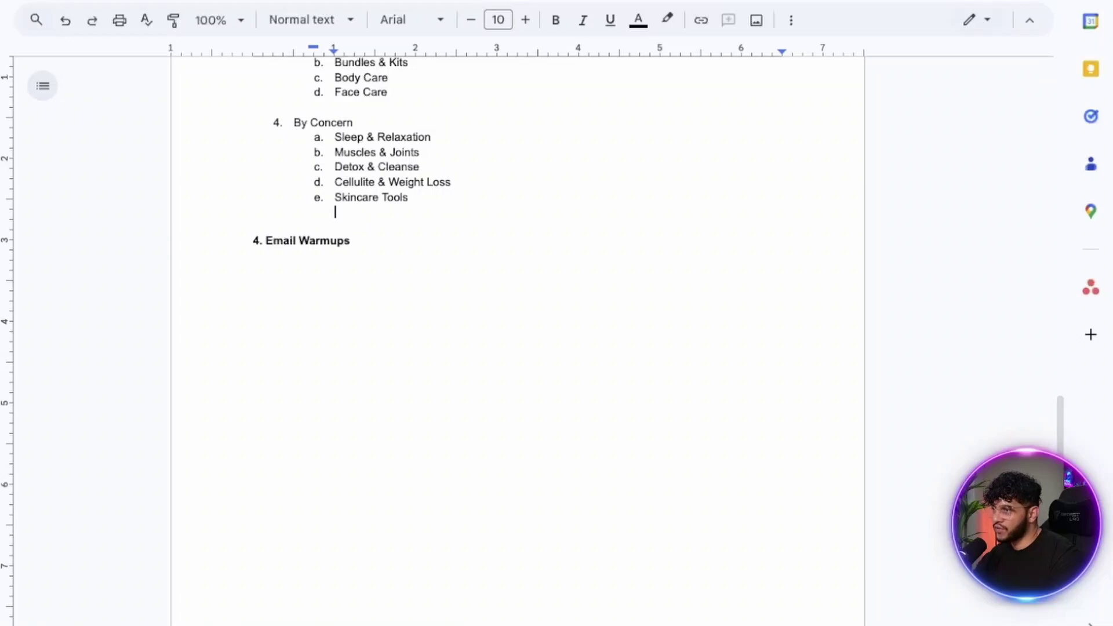
click(352, 241)
- Copy the "By Concern" line under the Email Warmups heading and format it as a bulleted list item
triple_click(323, 123)
key(ctrl+c)
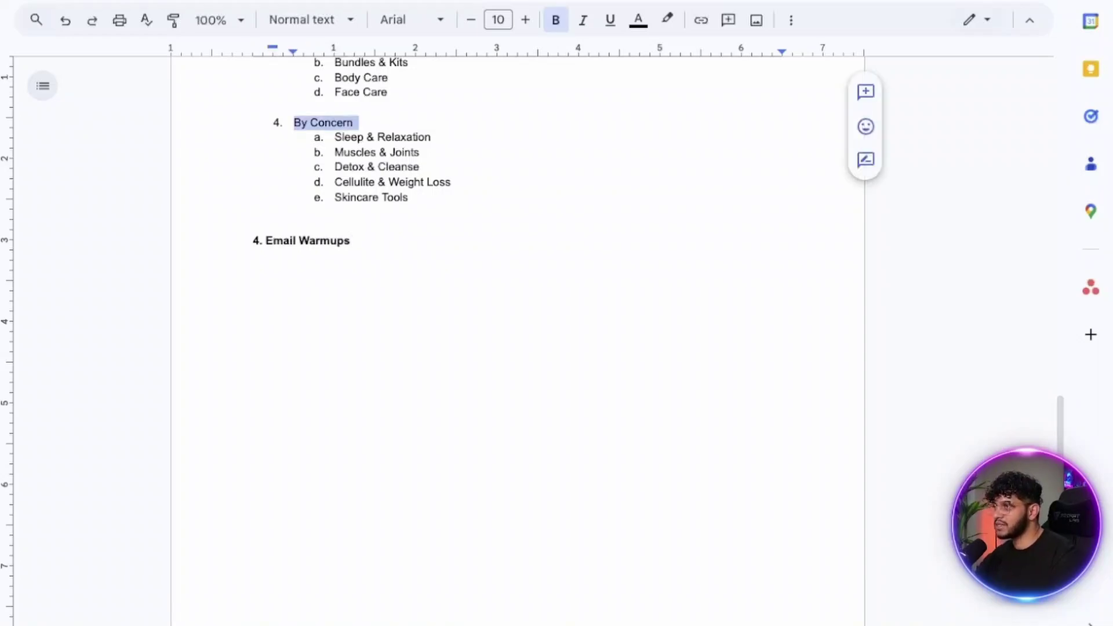
click(254, 266)
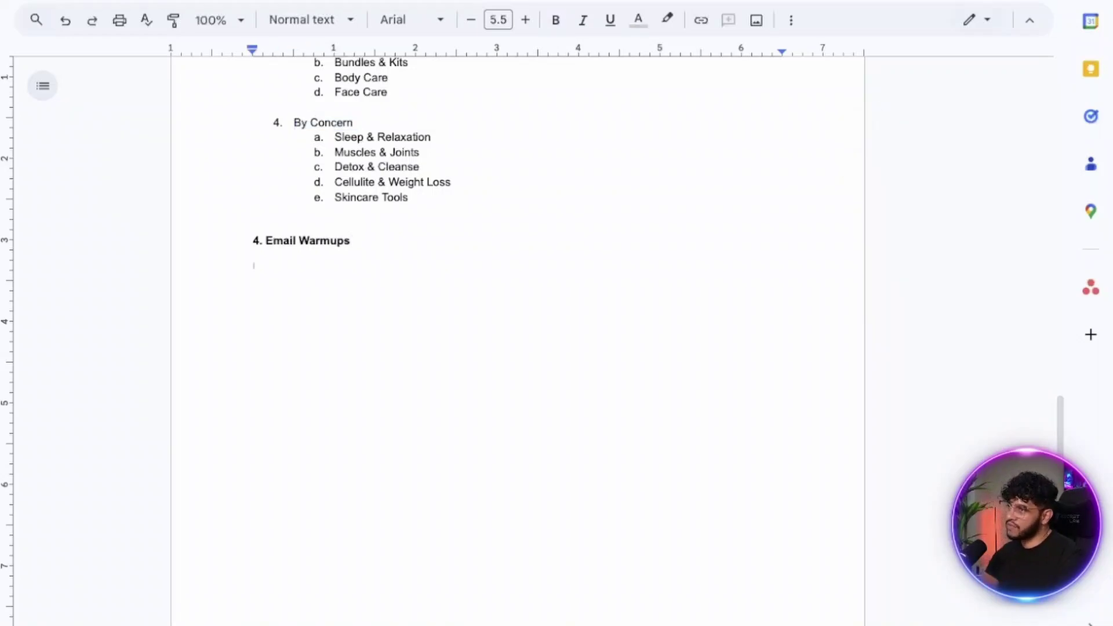
key(ctrl+v)
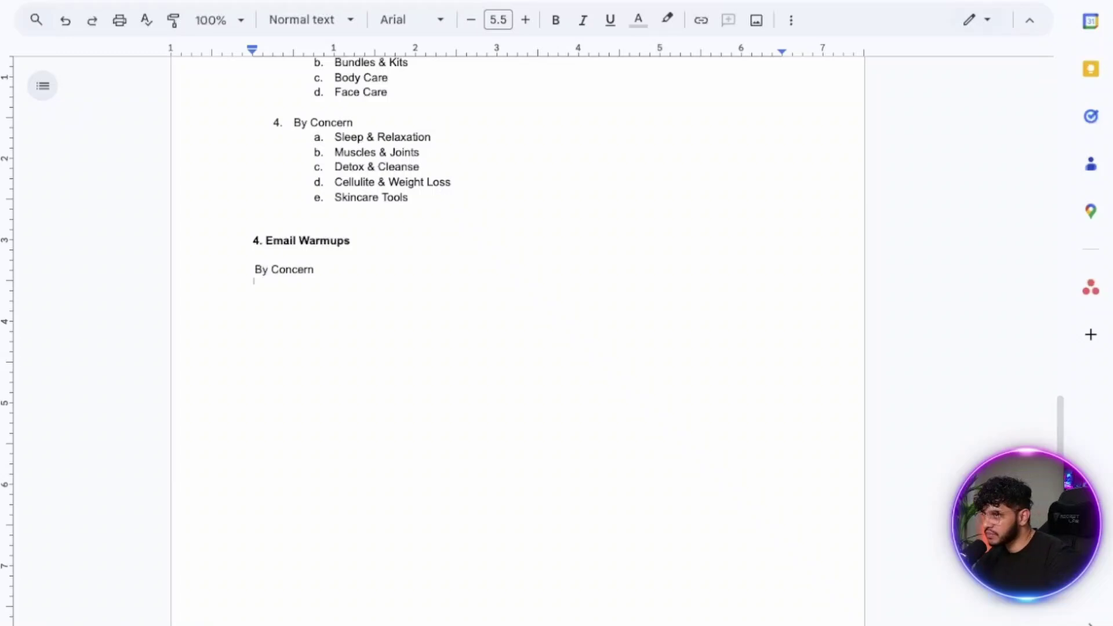
key(shift+Up)
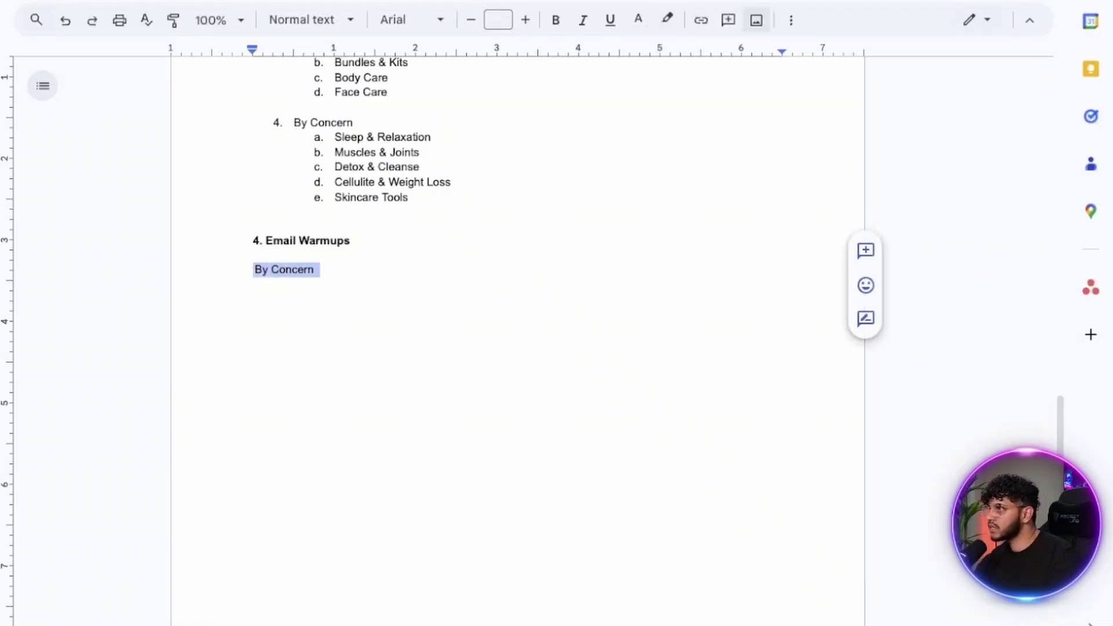
click(791, 20)
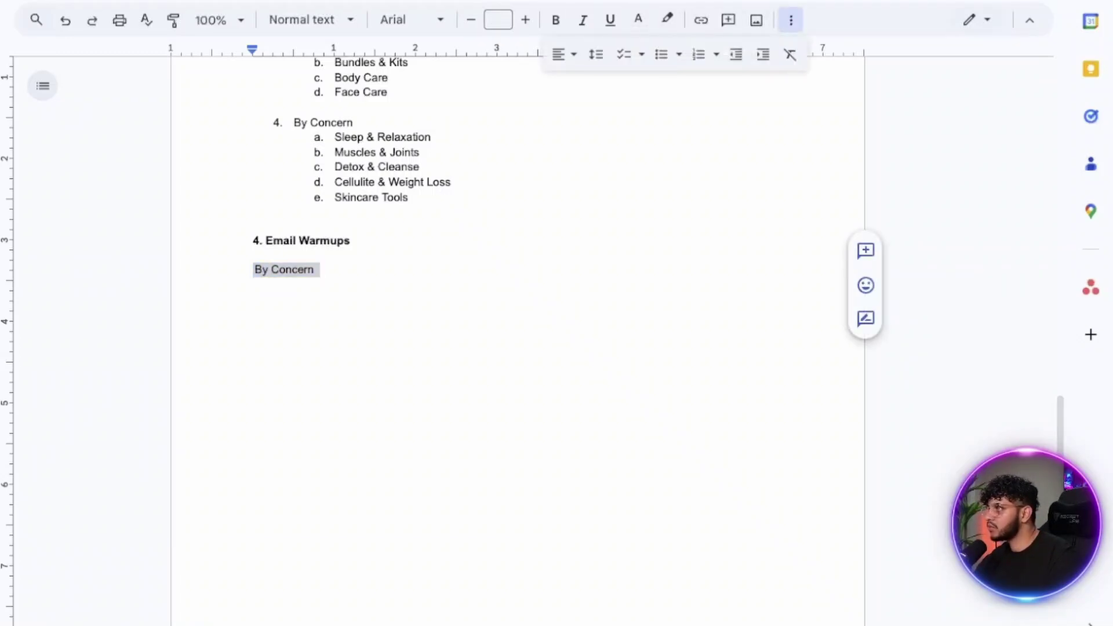
click(661, 54)
key(Right)
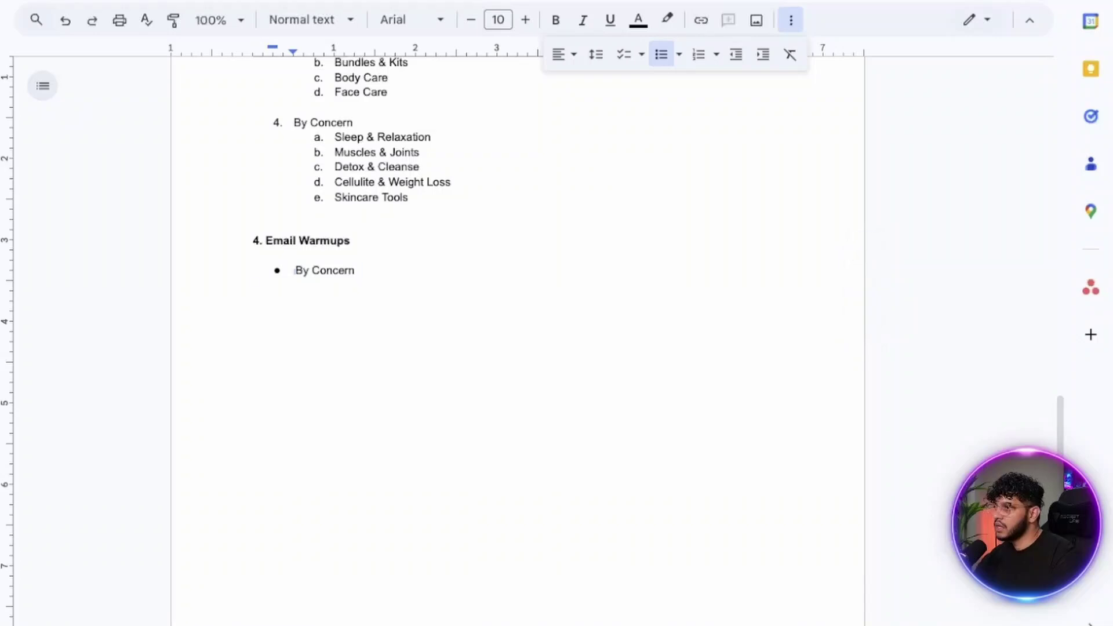
key(shift+Home)
key(BackSpace)
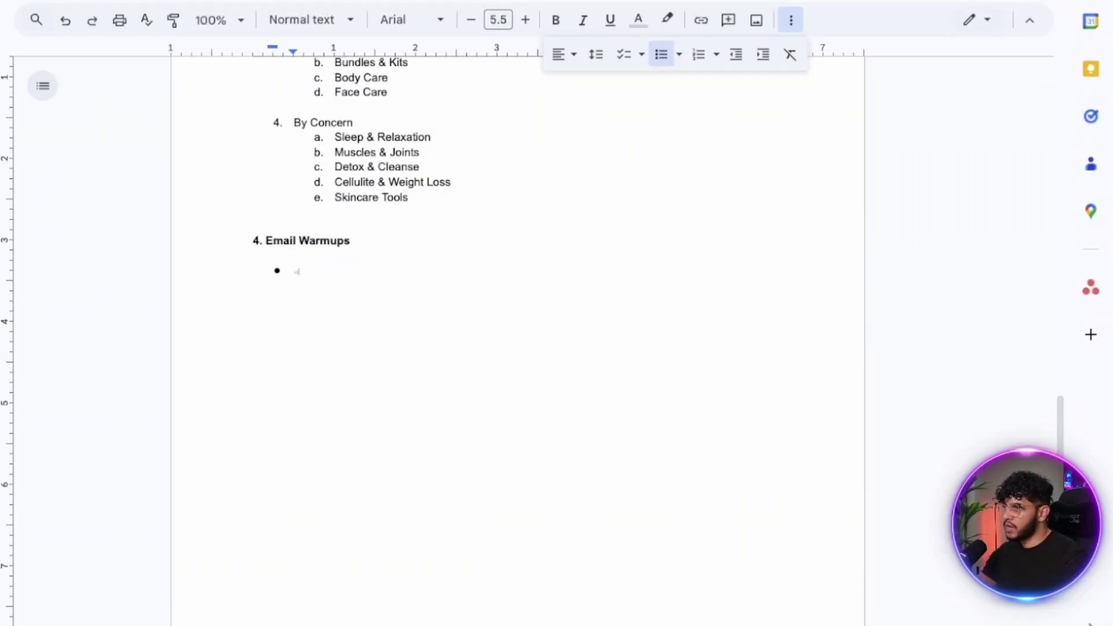
key(BackSpace)
key(ctrl+z)
key(ctrl+z)
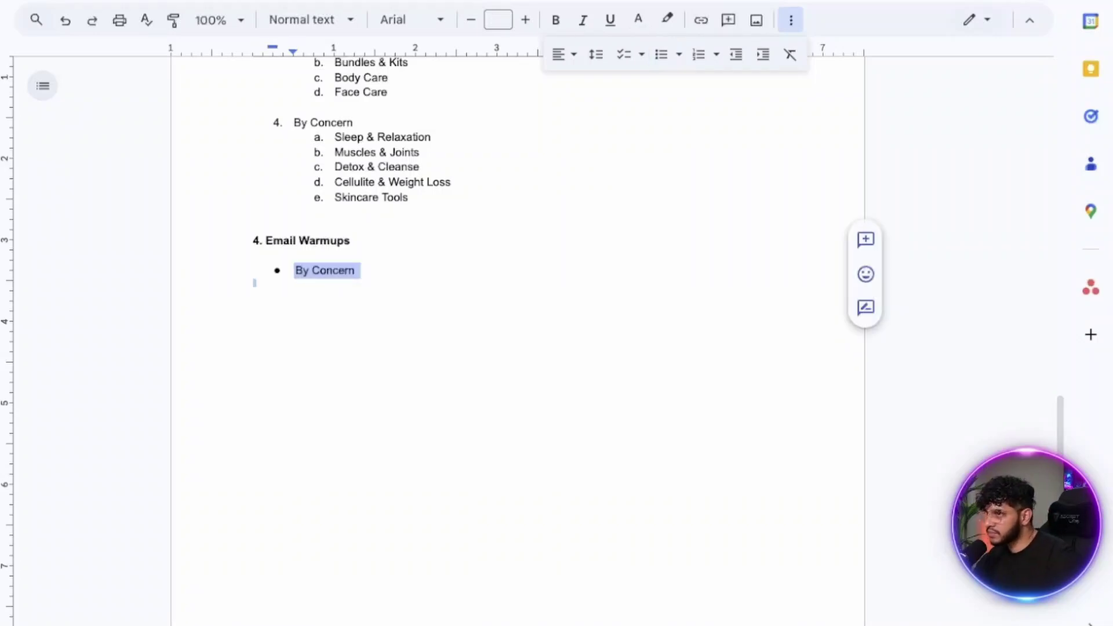
- Replace the word "Concern" in the Email Warmups bullet with "Warm up main domain"
key(Right)
key(ctrl+shift+Left)
text(Warm up )
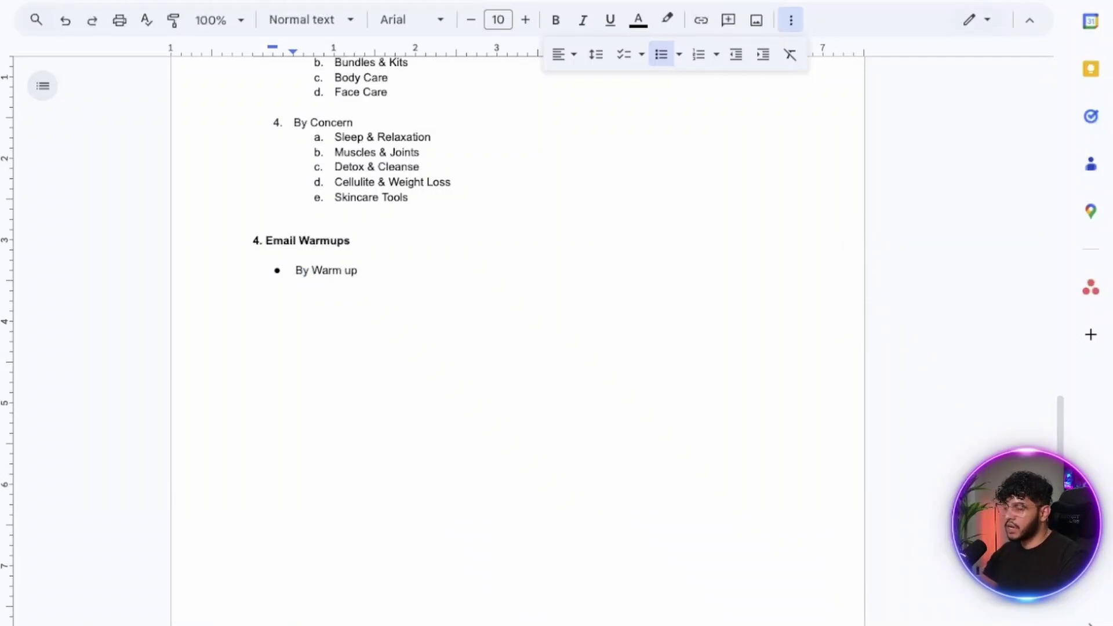
text(main domain)
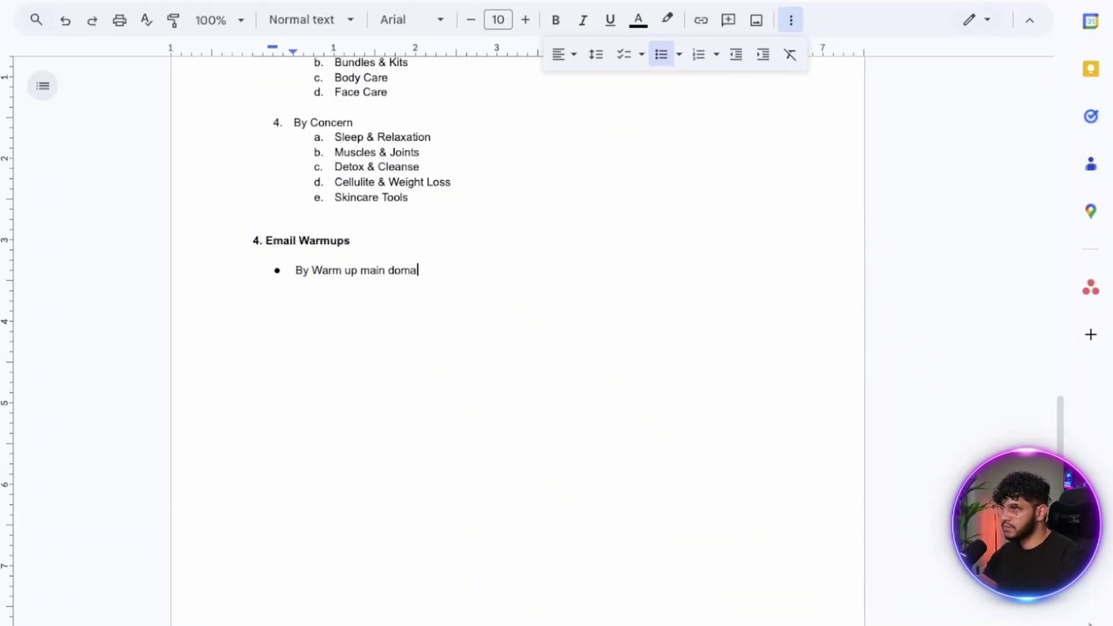
- Add a second bullet under Email Warmups reading "Create sub-domain for warm up"
key(Return)
text(Create s)
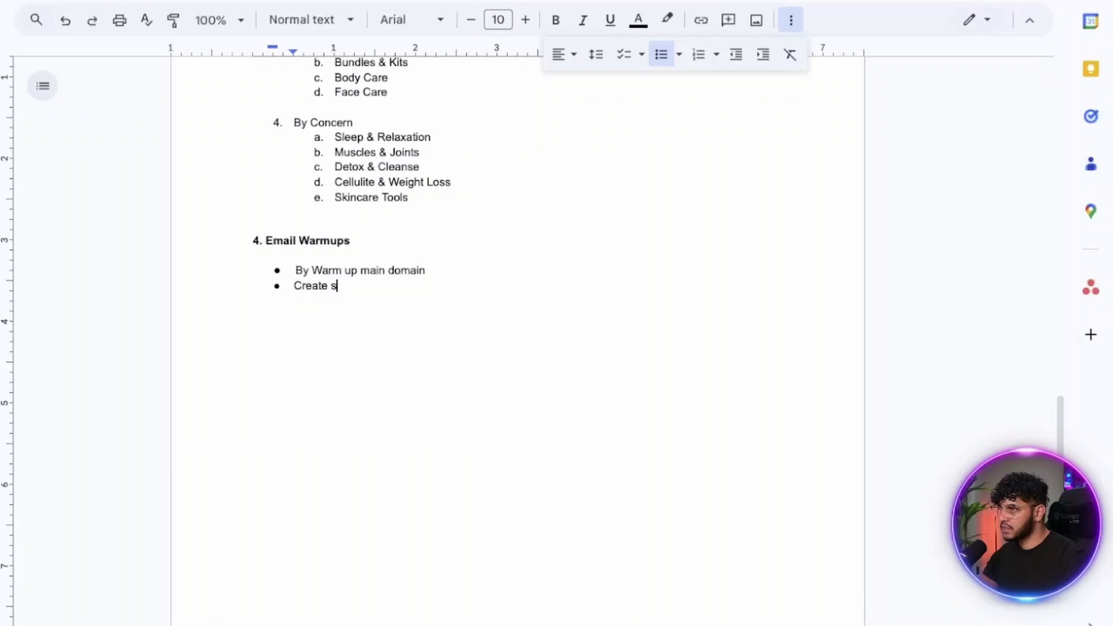
text(ub-domain)
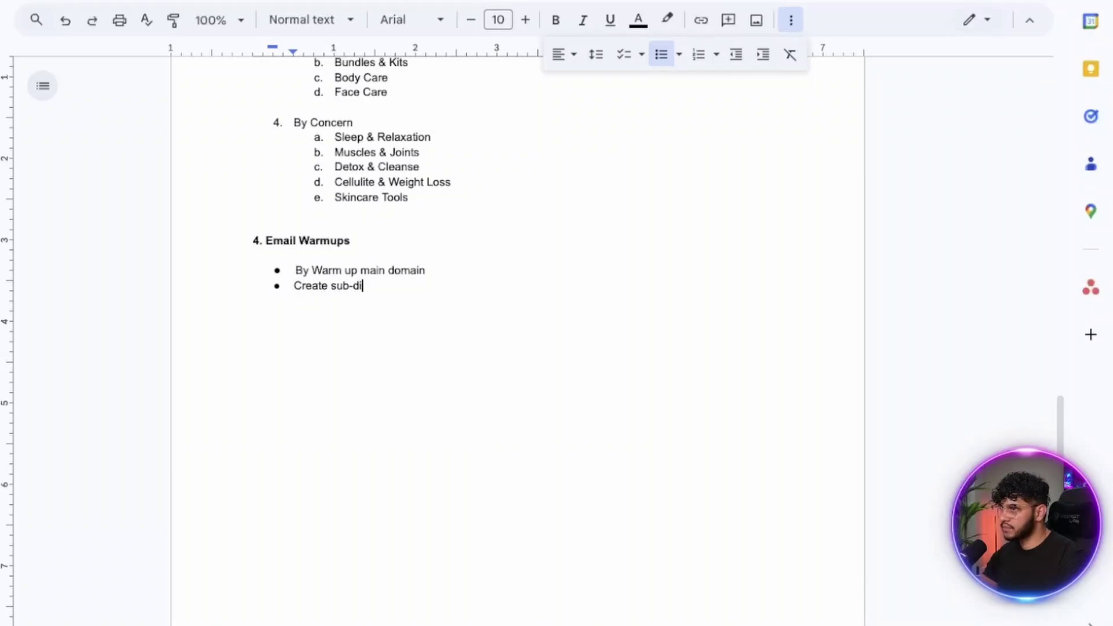
text( for w)
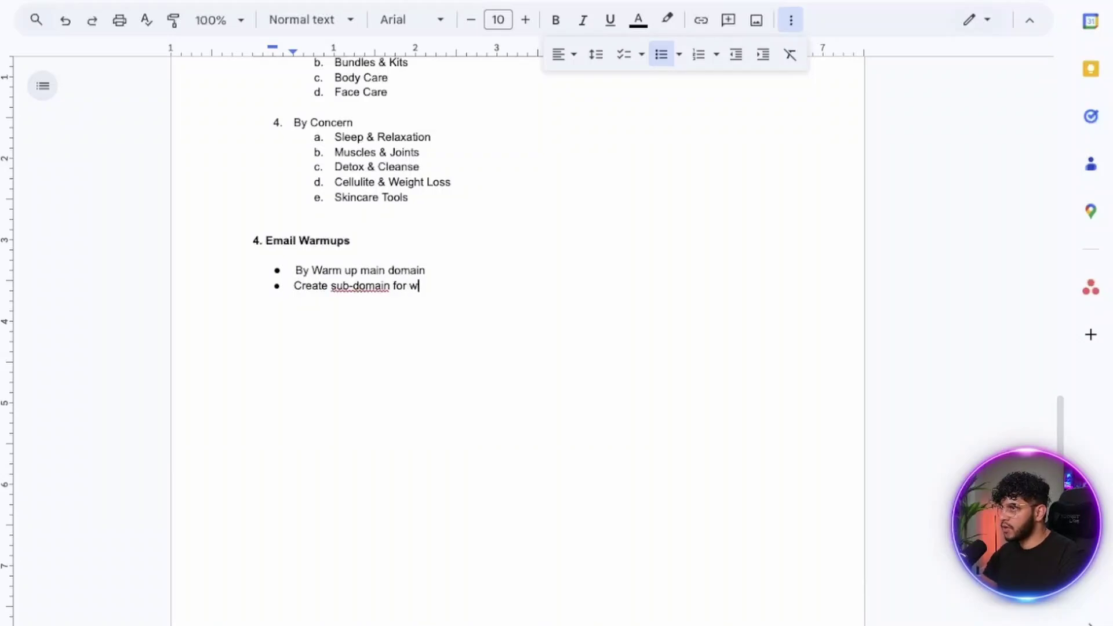
text(arm up)
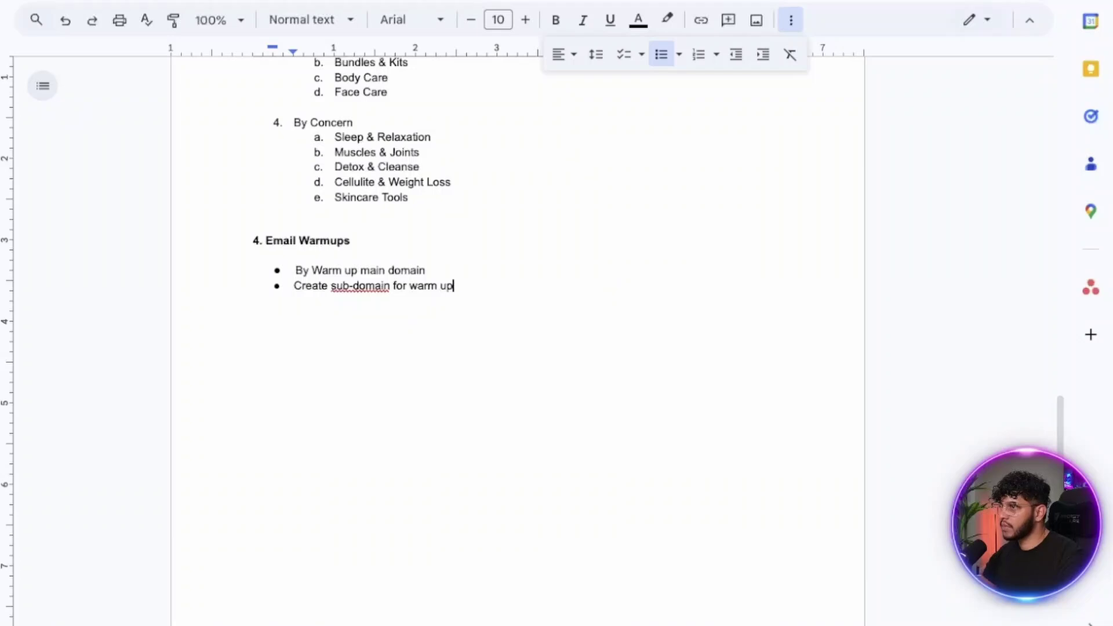
- Remove "By" from the main domain bullet and add the sub-bullet "5 Email accounts under the main domain" beneath it
double_click(302, 270)
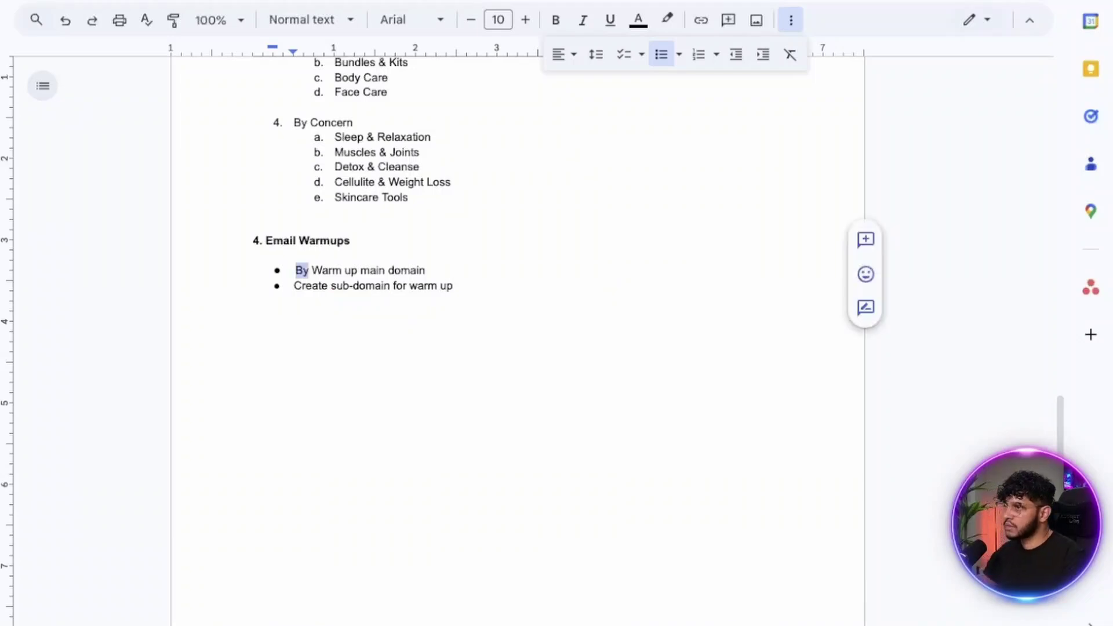
key(BackSpace)
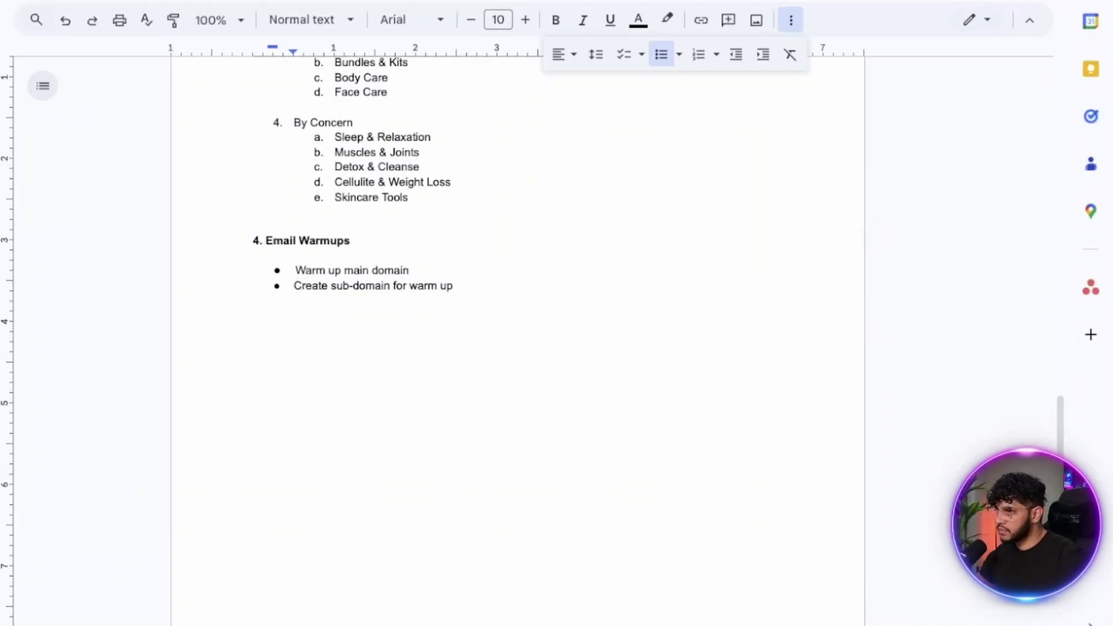
key(Return)
key(Tab)
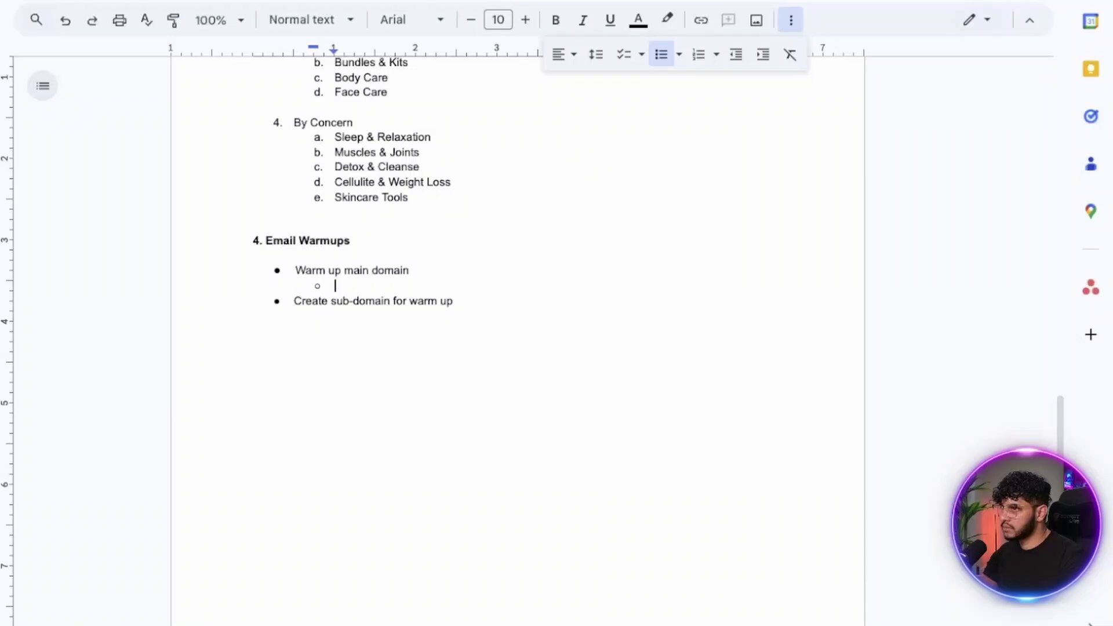
text(5 Email a)
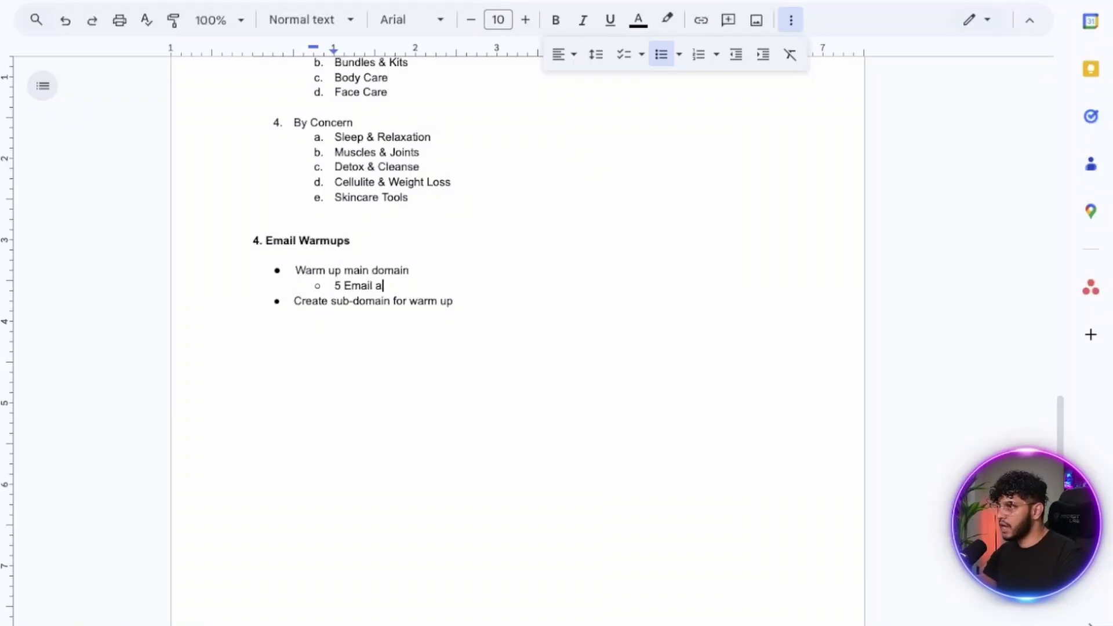
text(ccounts und)
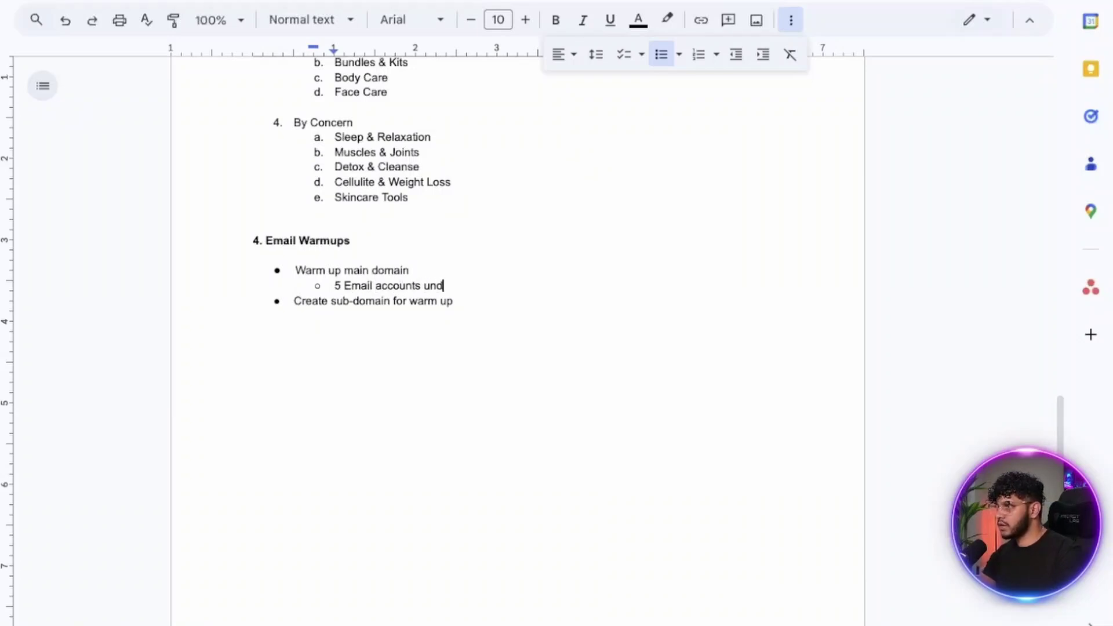
text(er the main domain)
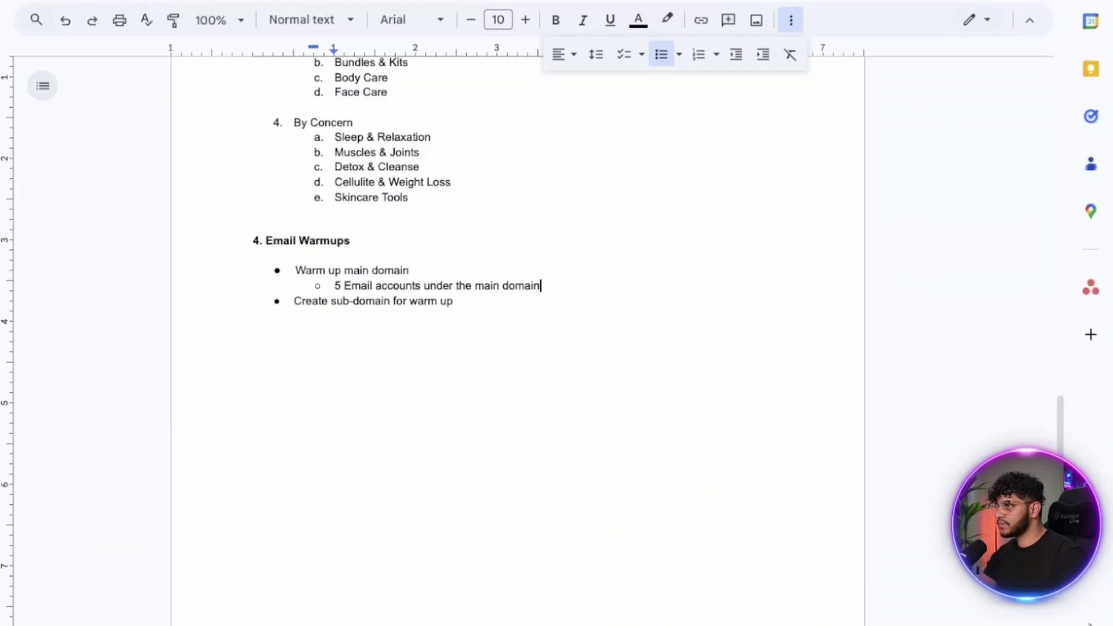
- Add the sub-bullet "5 Email accounts under the sub domain" beneath the "Create sub-domain for warm up" bullet
click(453, 301)
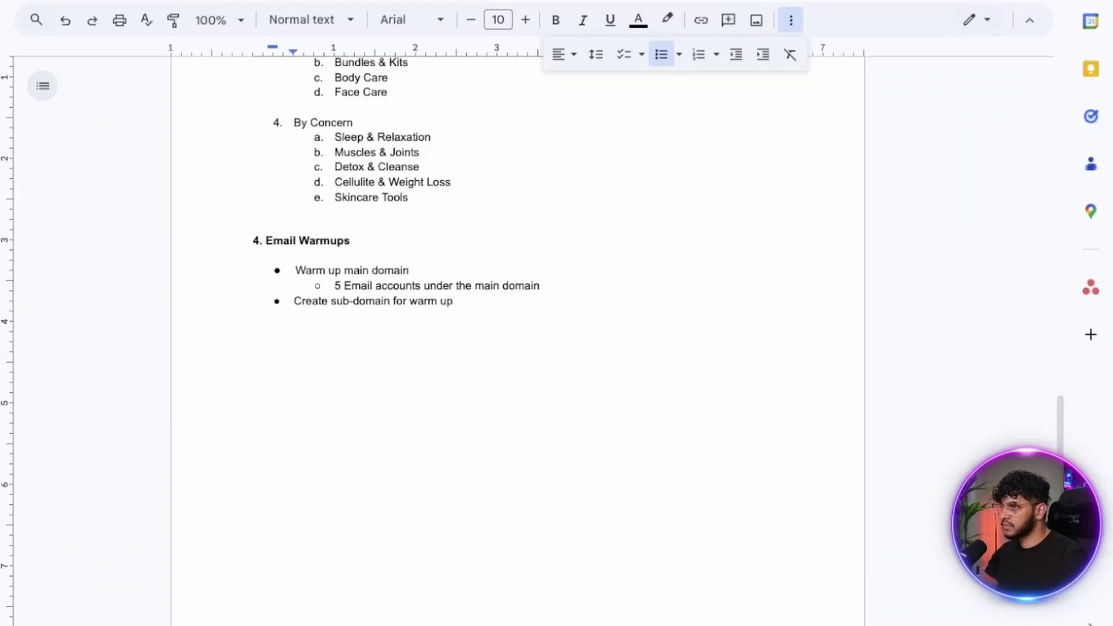
key(Return)
key(Tab)
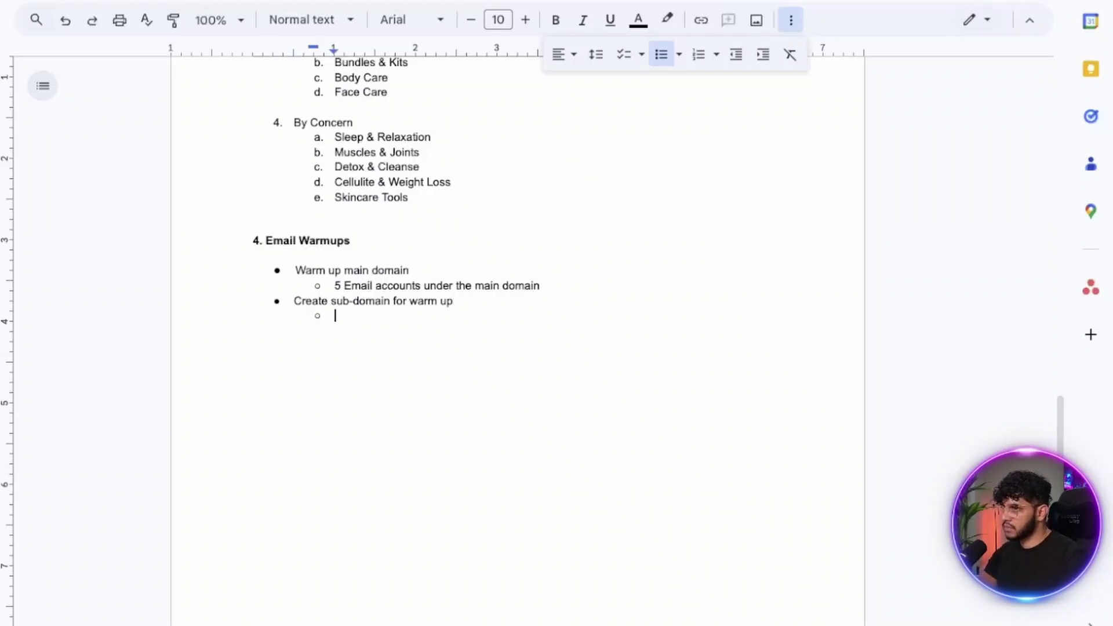
text(5 Email A)
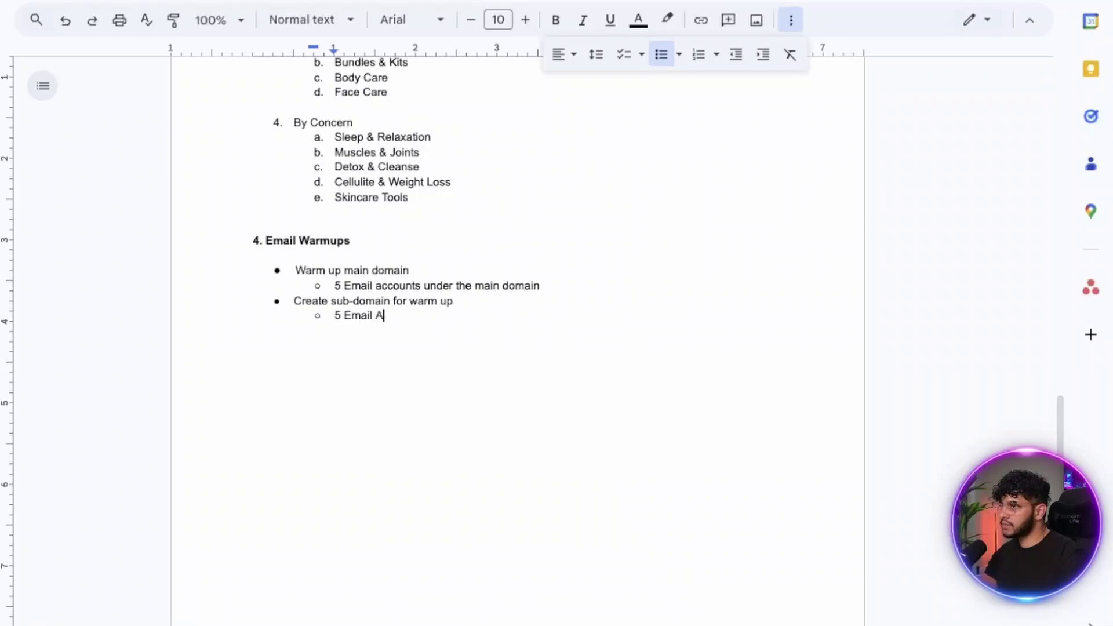
key(BackSpace)
text(account sunder)
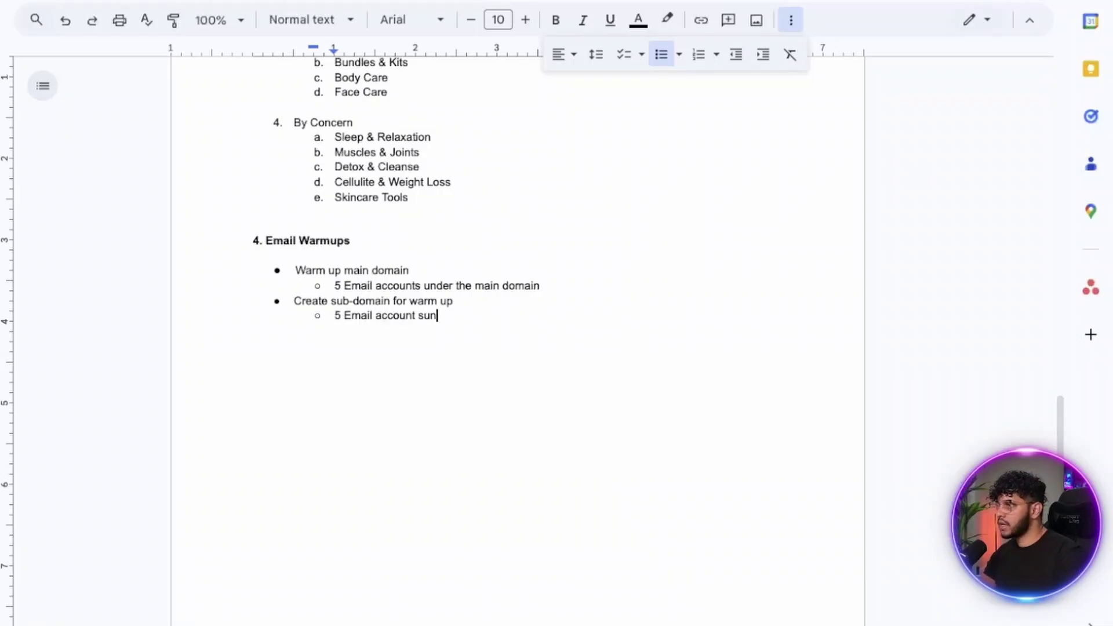
key(BackSpace)
key(BackSpace)
key(BackSpace)
key(BackSpace)
key(BackSpace)
key(BackSpace)
key(BackSpace)
key(BackSpace)
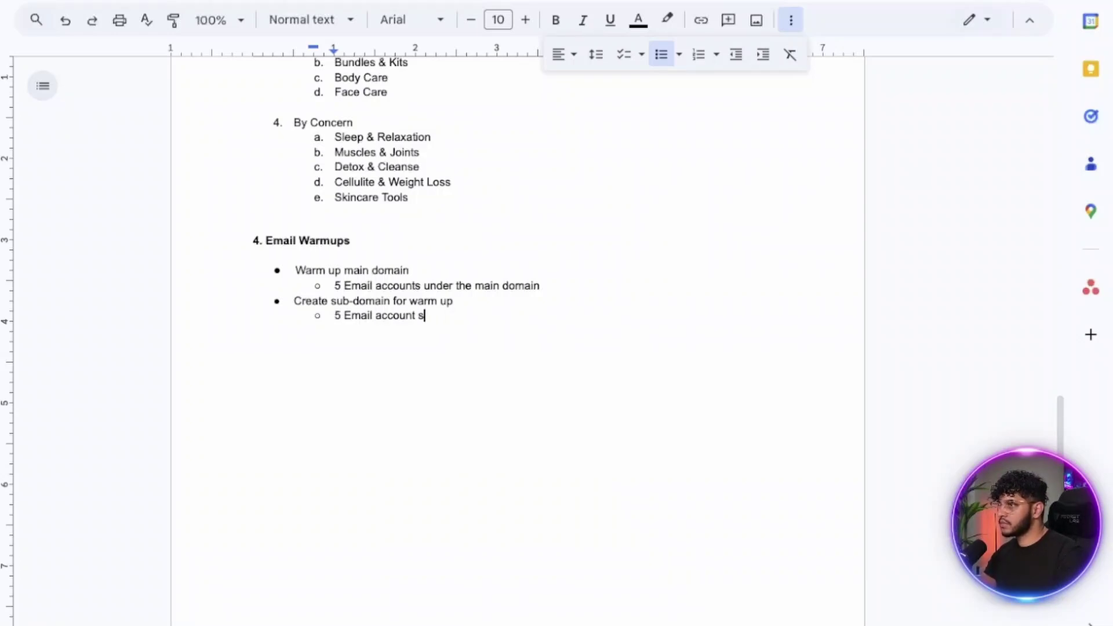
text(s under the )
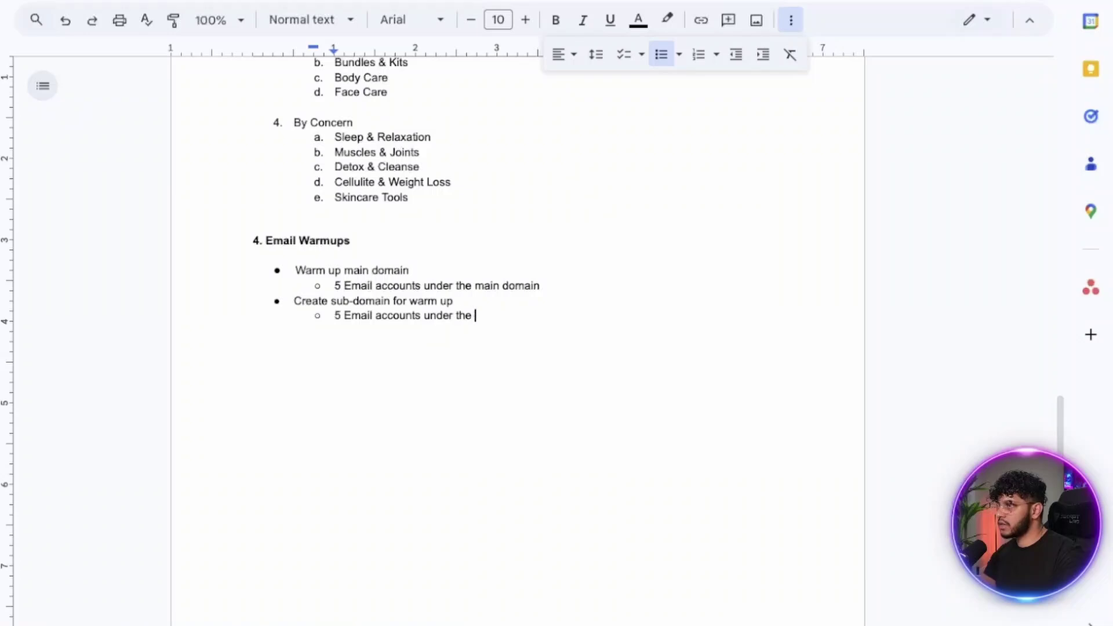
text(sub domain)
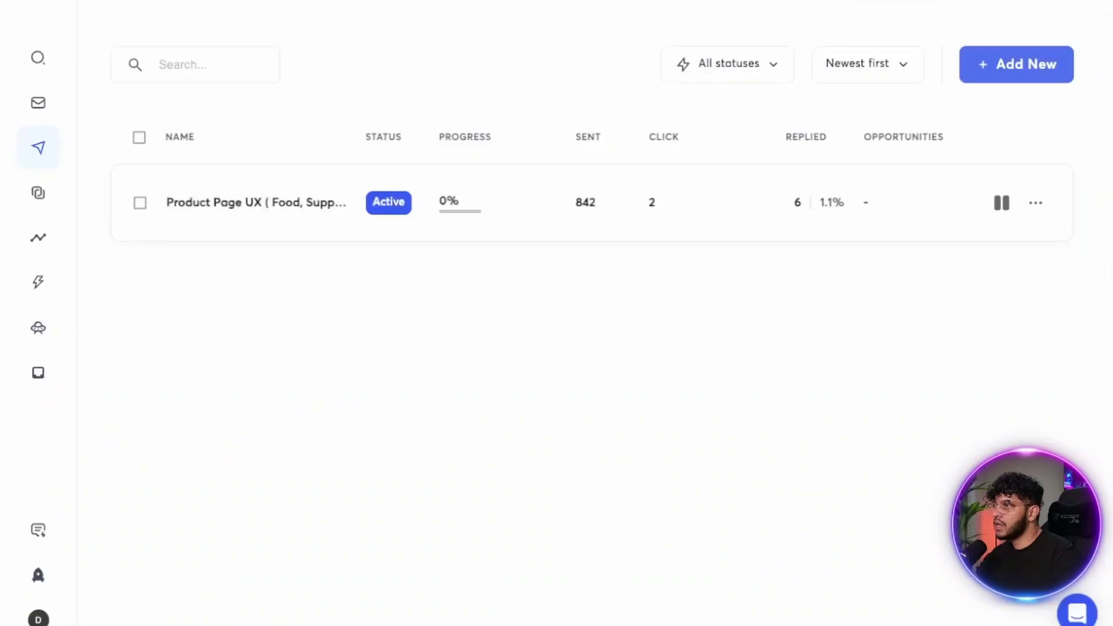
- Switch to the email outreach tool and review the connected email accounts with their warmup emails and health scores
click(38, 102)
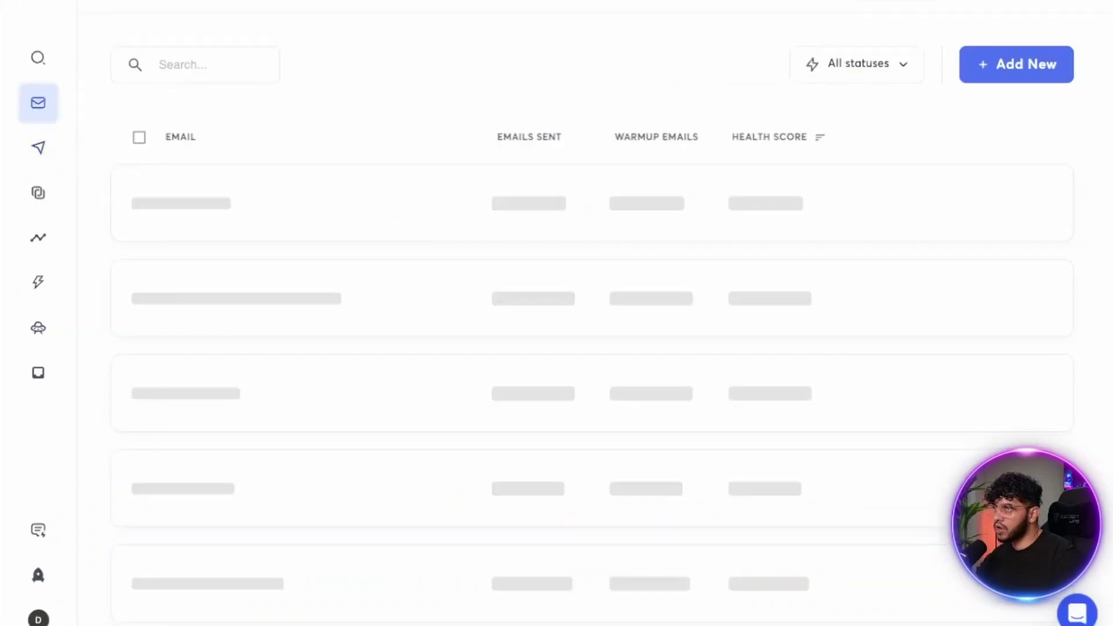
scroll(591, 348, down, 20)
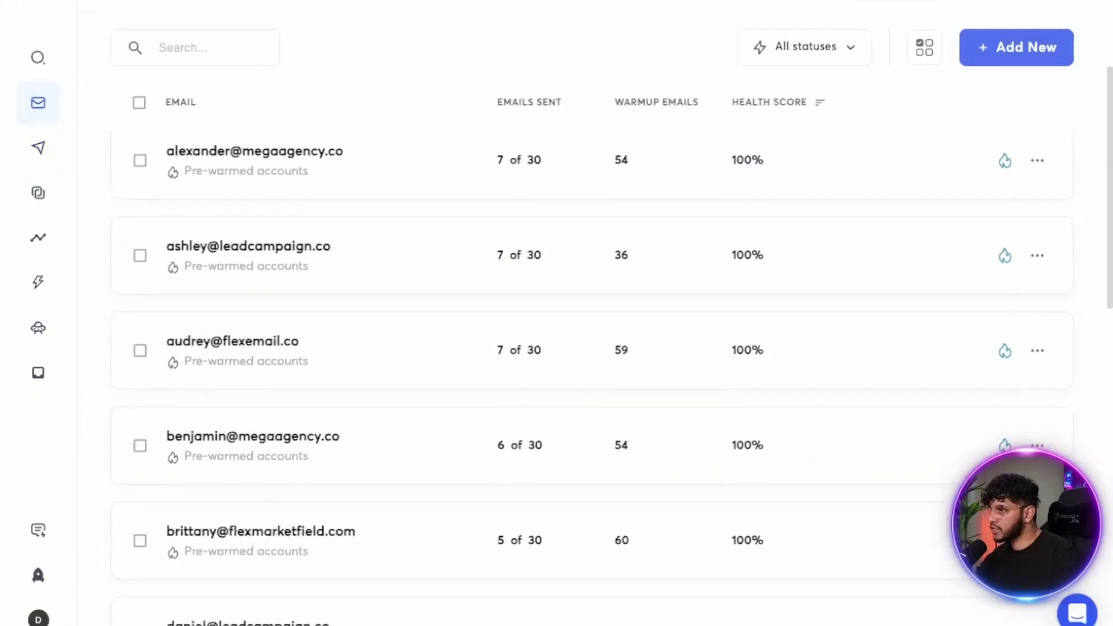
scroll(591, 348, down, 10)
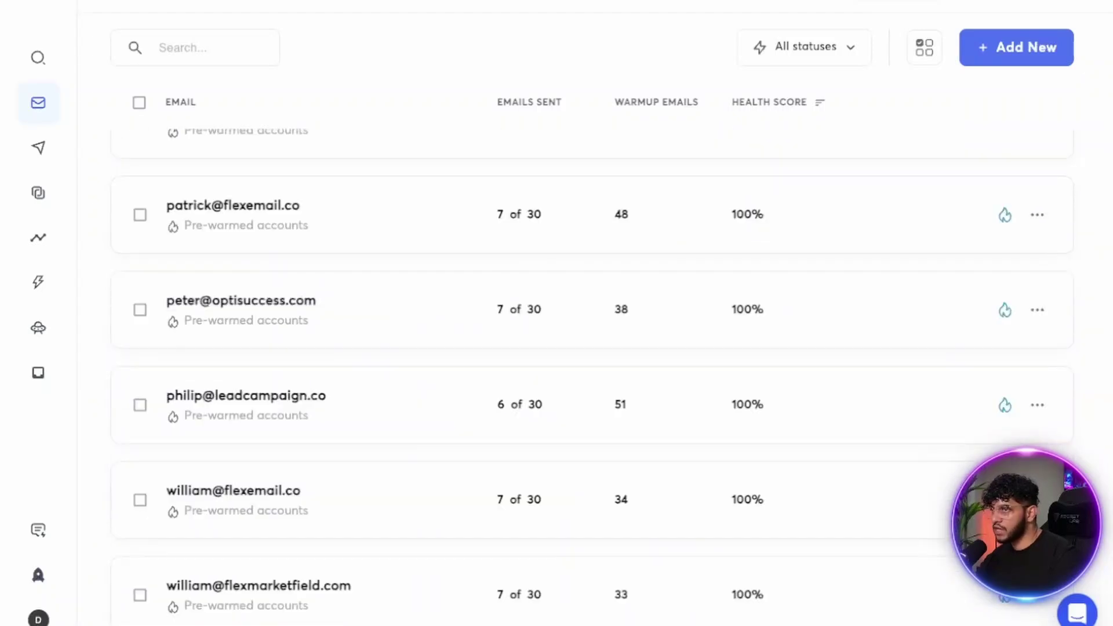
scroll(591, 348, up, 20)
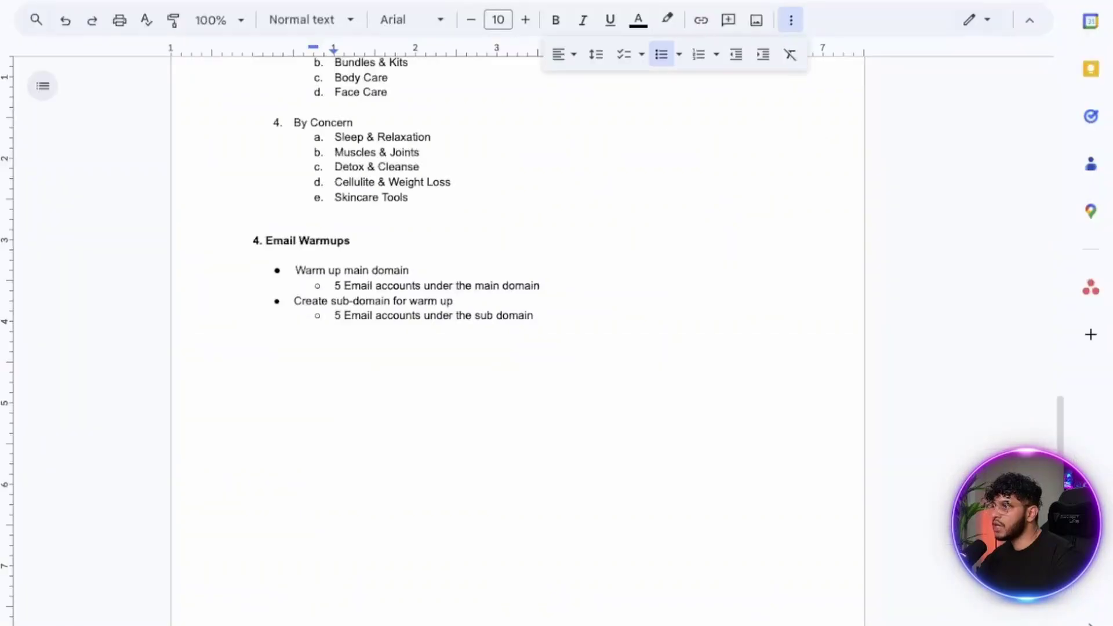
- Insert the line "Low bounce rates + 100% inbox show up rate" between the Email Warmups heading and its bullets in the planning document
scroll(516, 348, up, 5)
scroll(516, 348, down, 3)
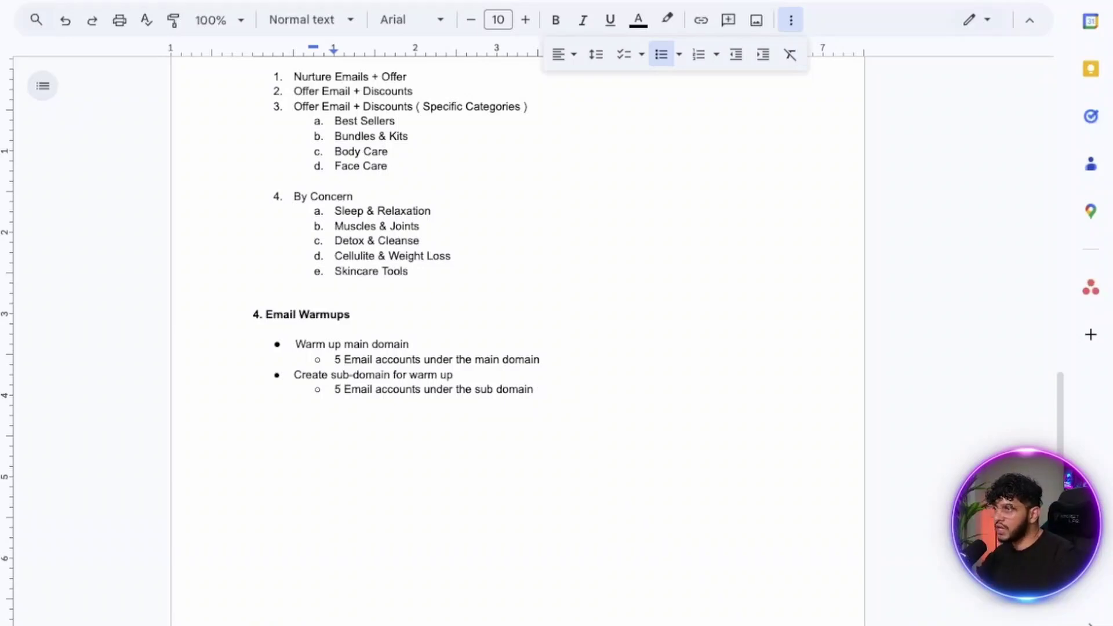
click(351, 314)
key(Return)
key(Return)
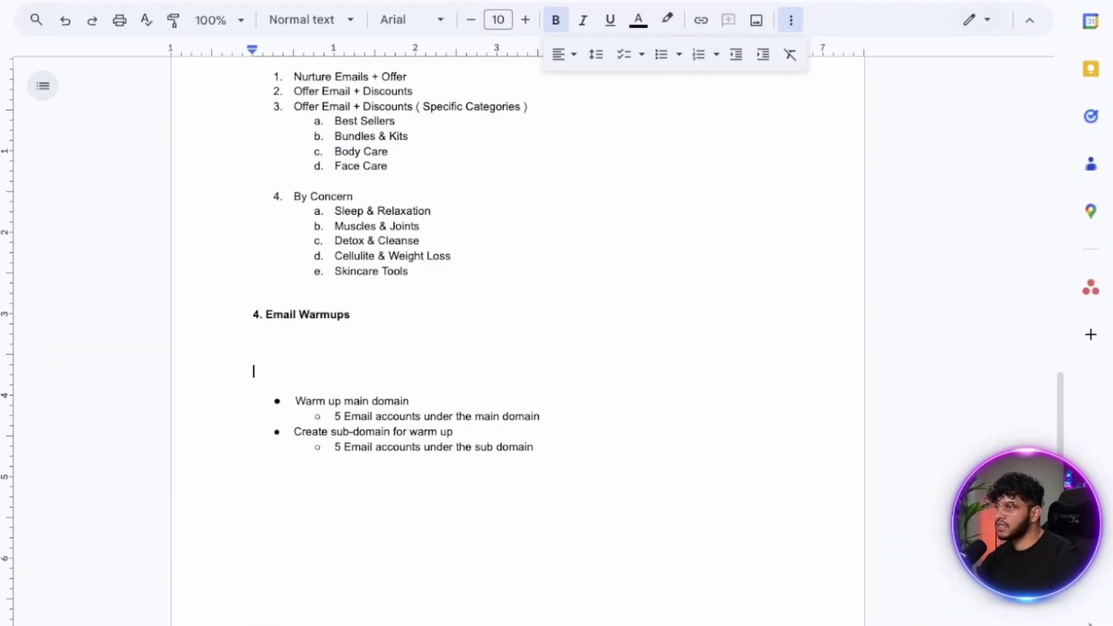
key(BackSpace)
text(Low )
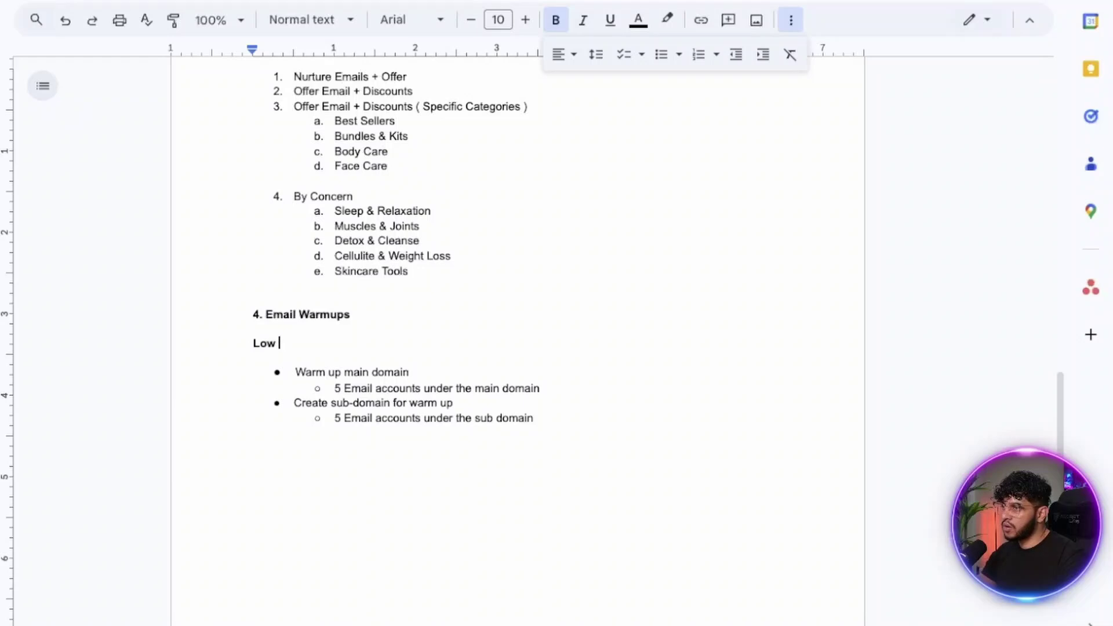
text(bounce rates,)
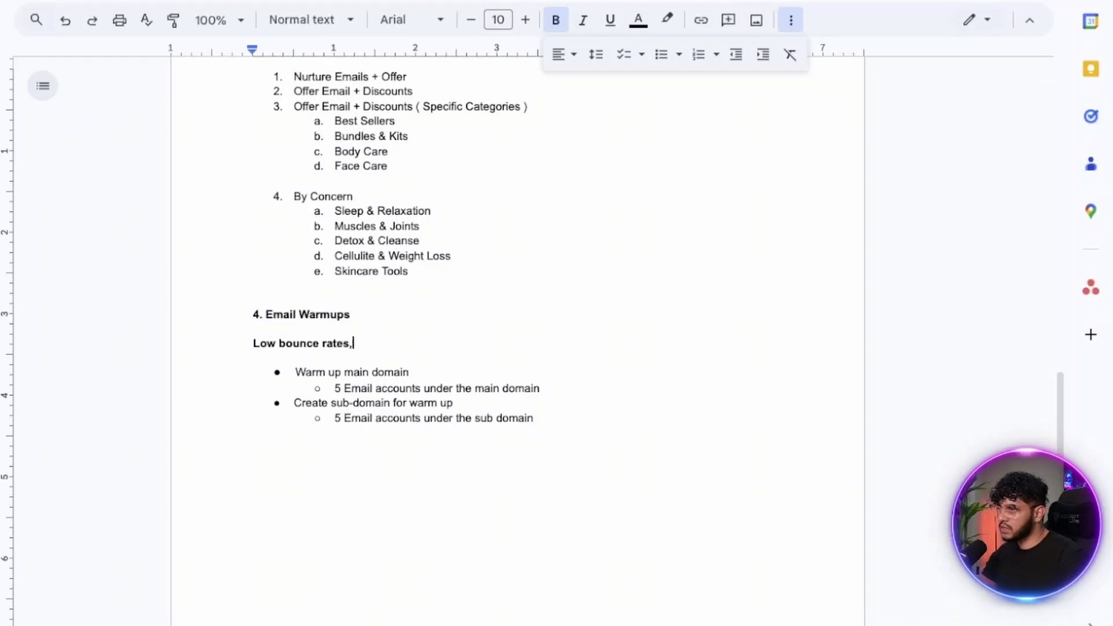
key(BackSpace)
key(BackSpace)
text(+ 100)
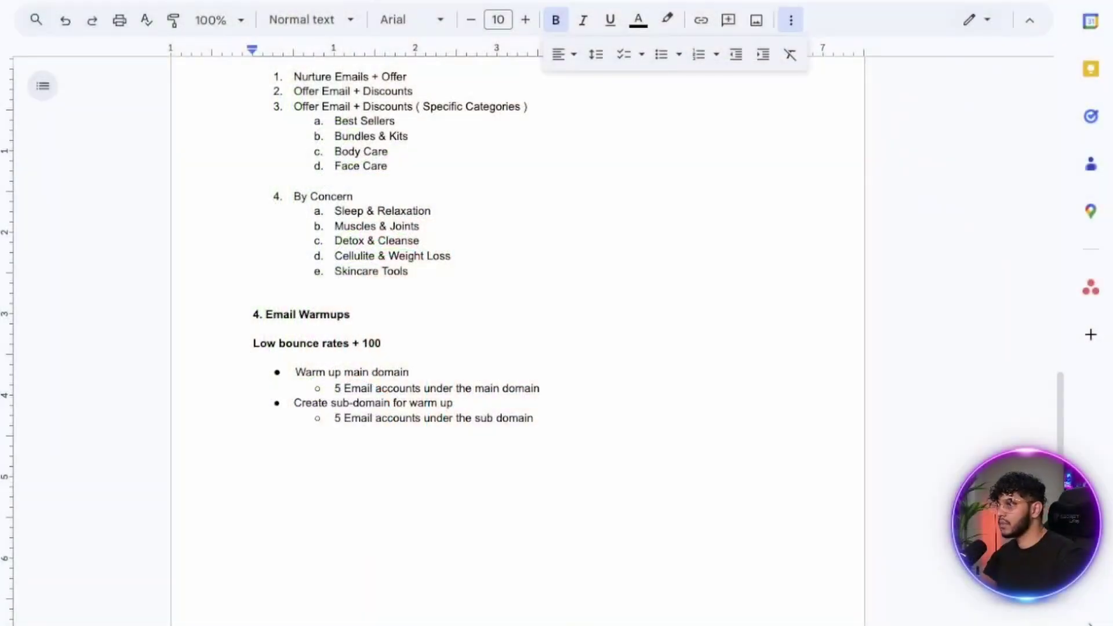
text(% )
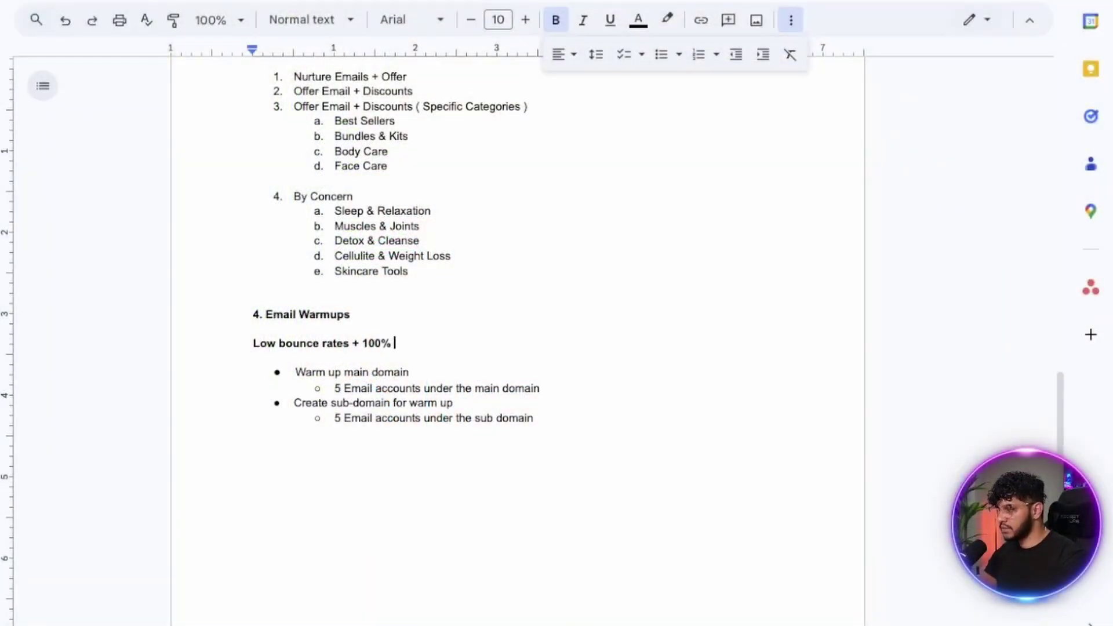
text(inbox ra)
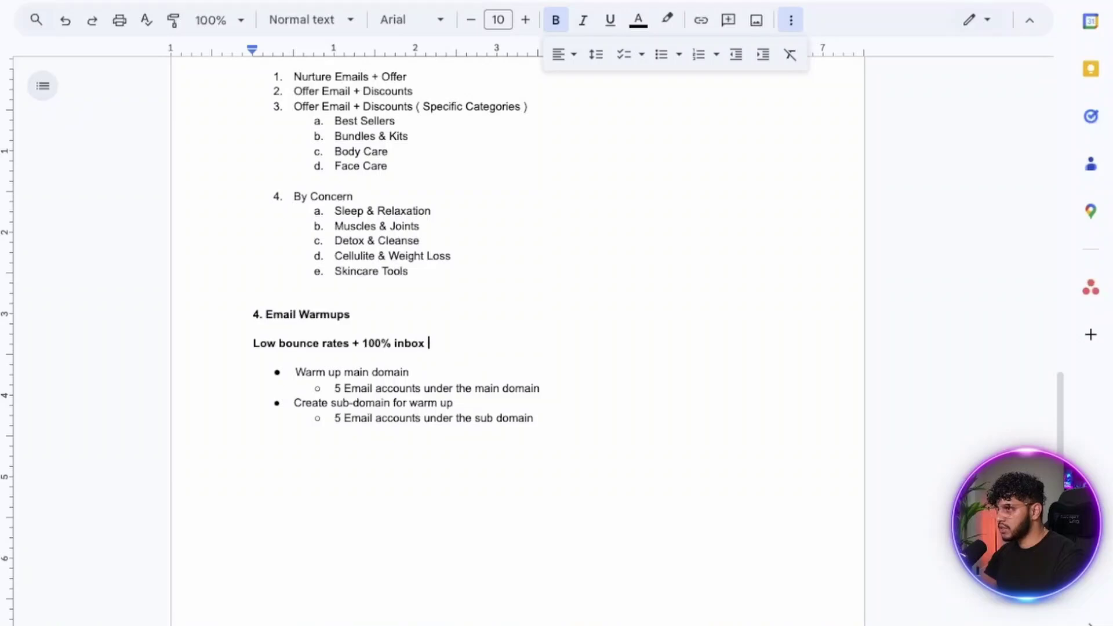
key(BackSpace)
key(BackSpace)
text(show up rate)
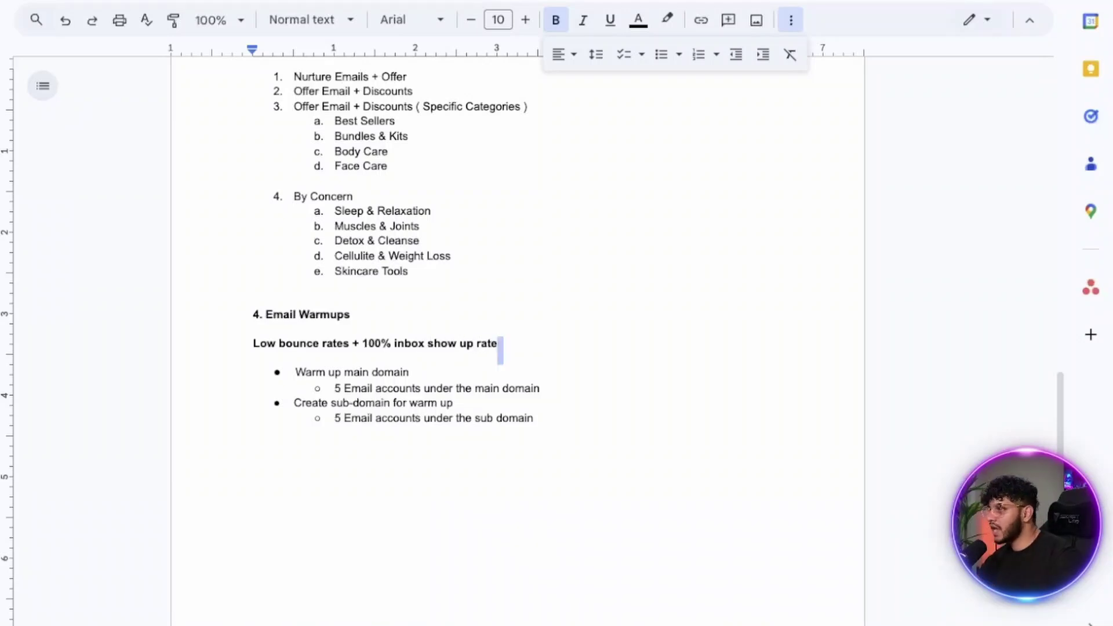
- Format the "Low bounce rates + 100% inbox show up rate" line in italics with dark red text
triple_click(497, 346)
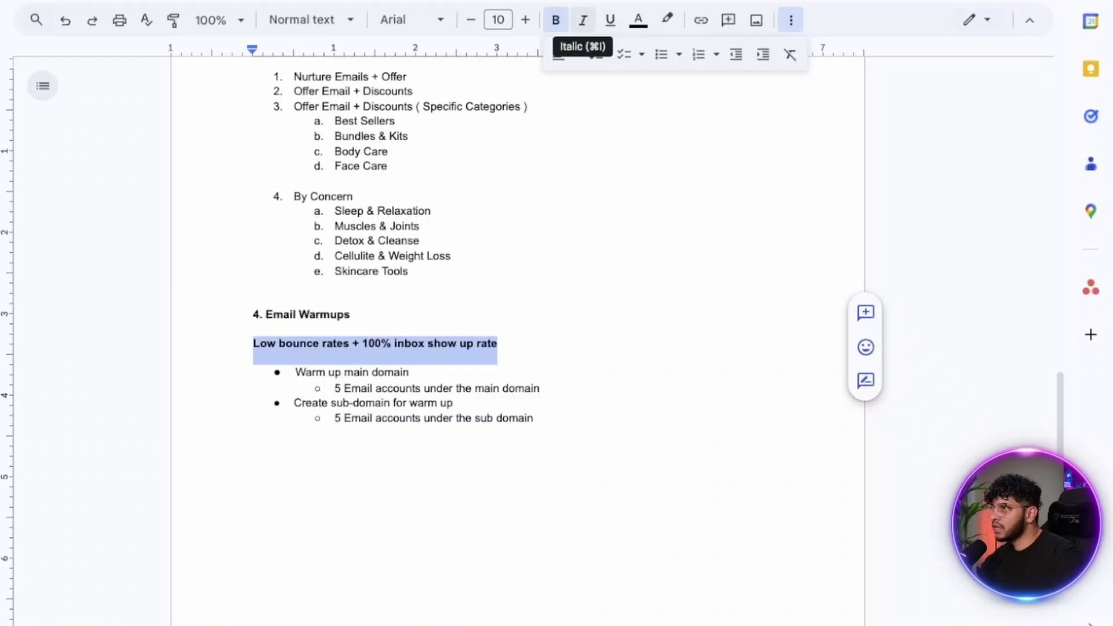
click(582, 20)
click(351, 314)
drag(498, 348, 253, 344)
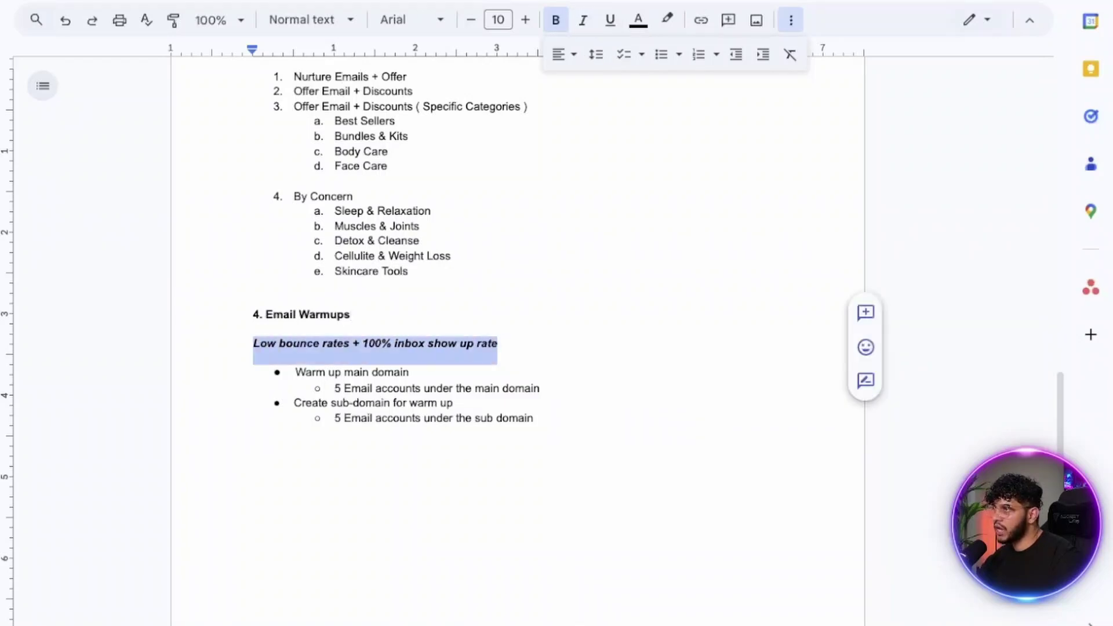
click(638, 20)
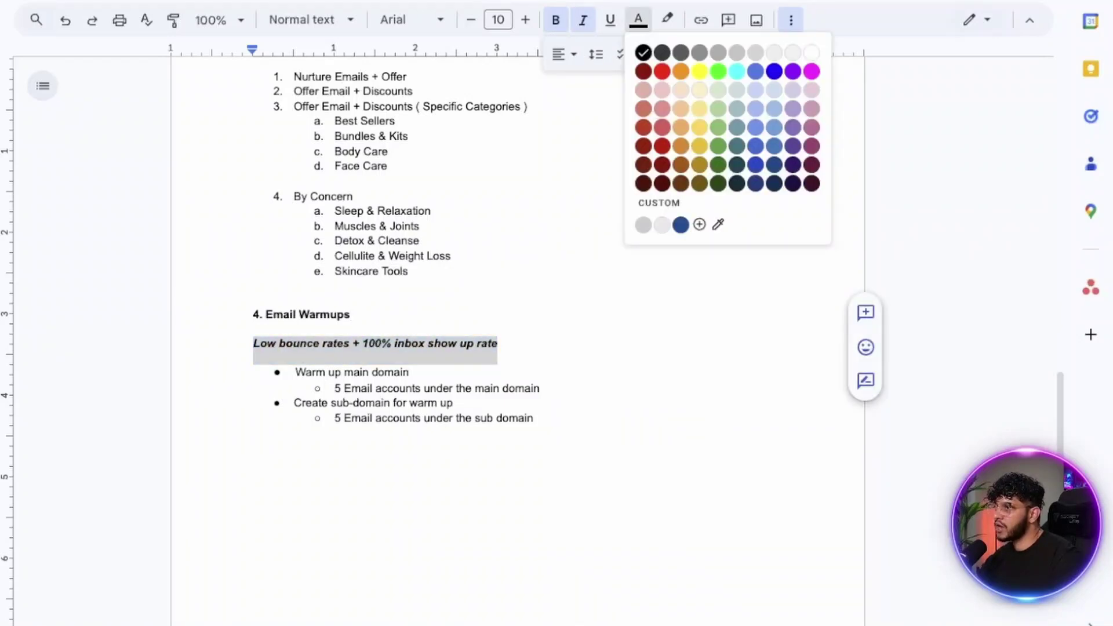
click(662, 127)
click(638, 19)
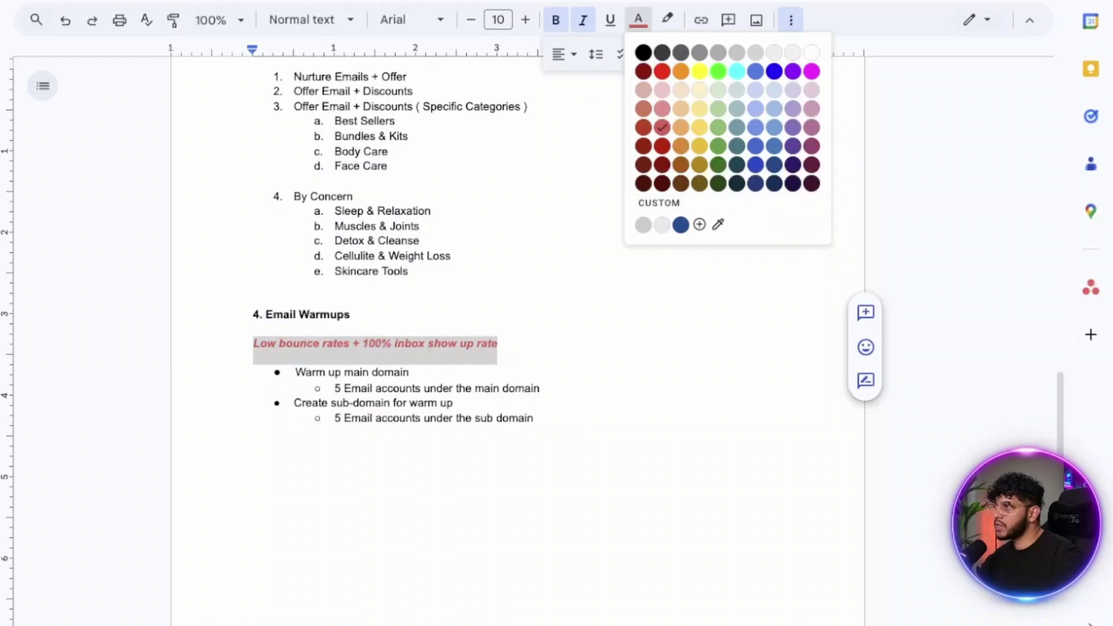
click(662, 145)
click(351, 314)
- Append "+ Avoid getting blacklisted from email vendors" to the red line under the Email Warmups heading
click(499, 344)
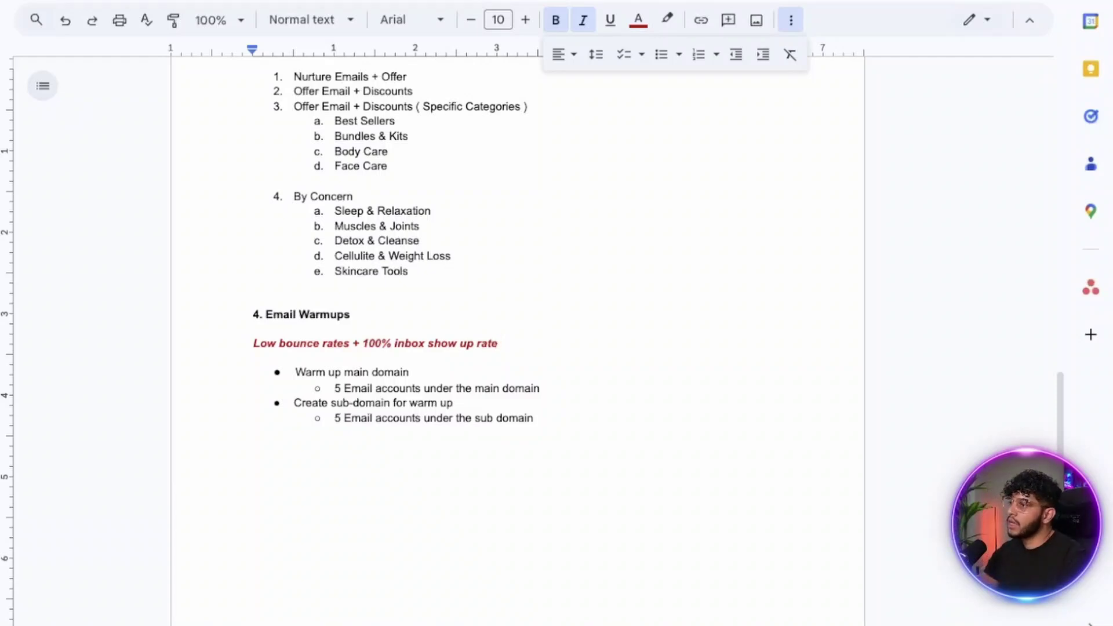
text(+ )
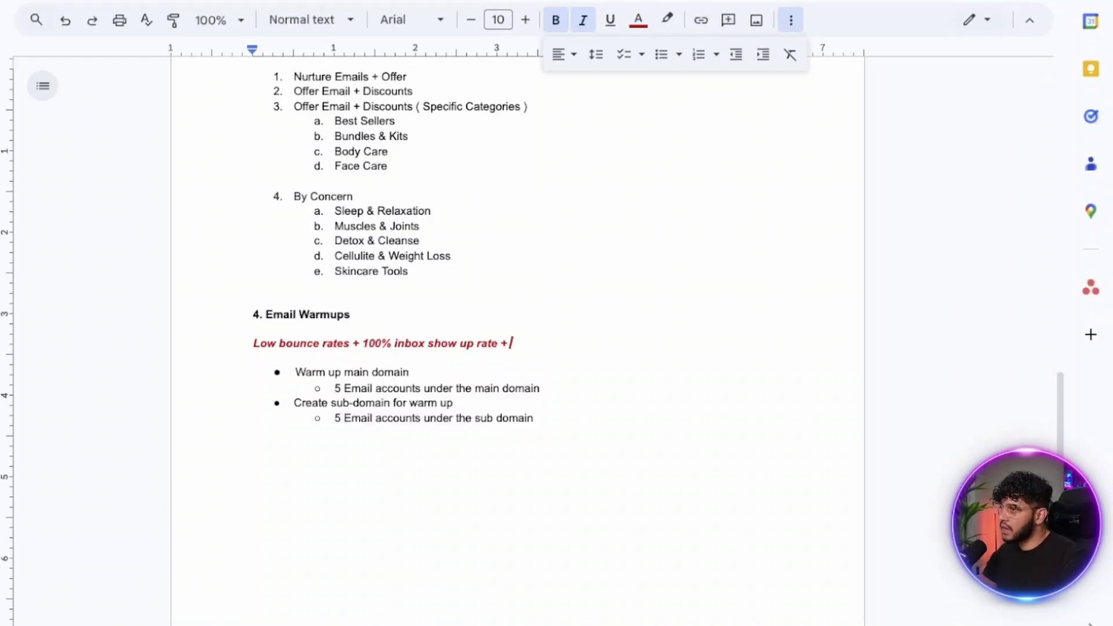
text(Avbe)
key(BackSpace)
key(BackSpace)
key(BackSpace)
text(void getting )
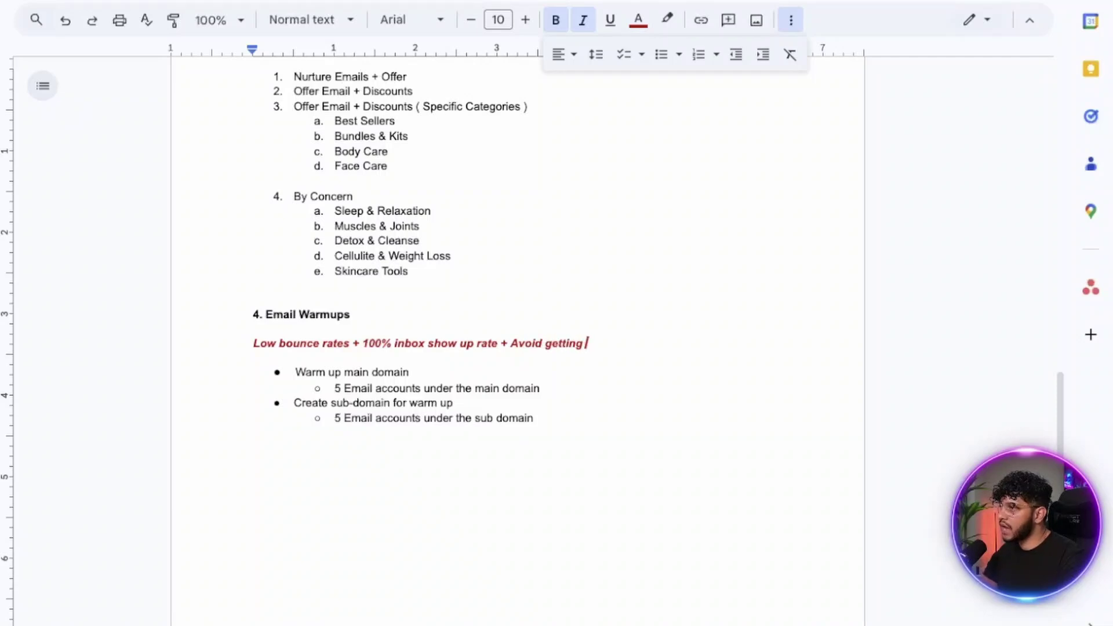
text(blacklist)
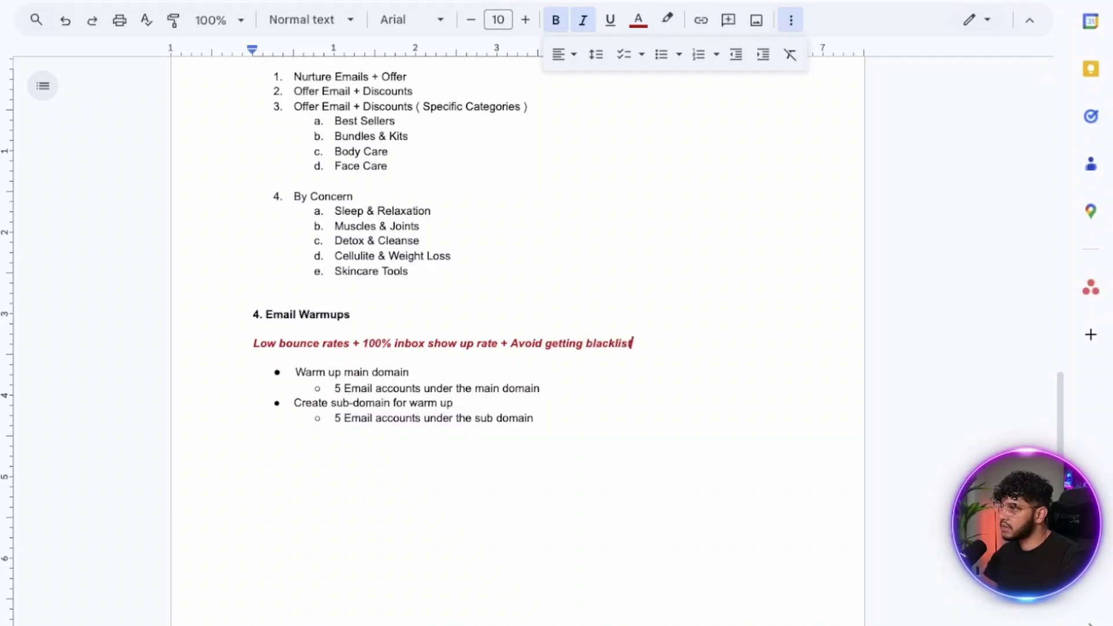
text(ed from email vendors)
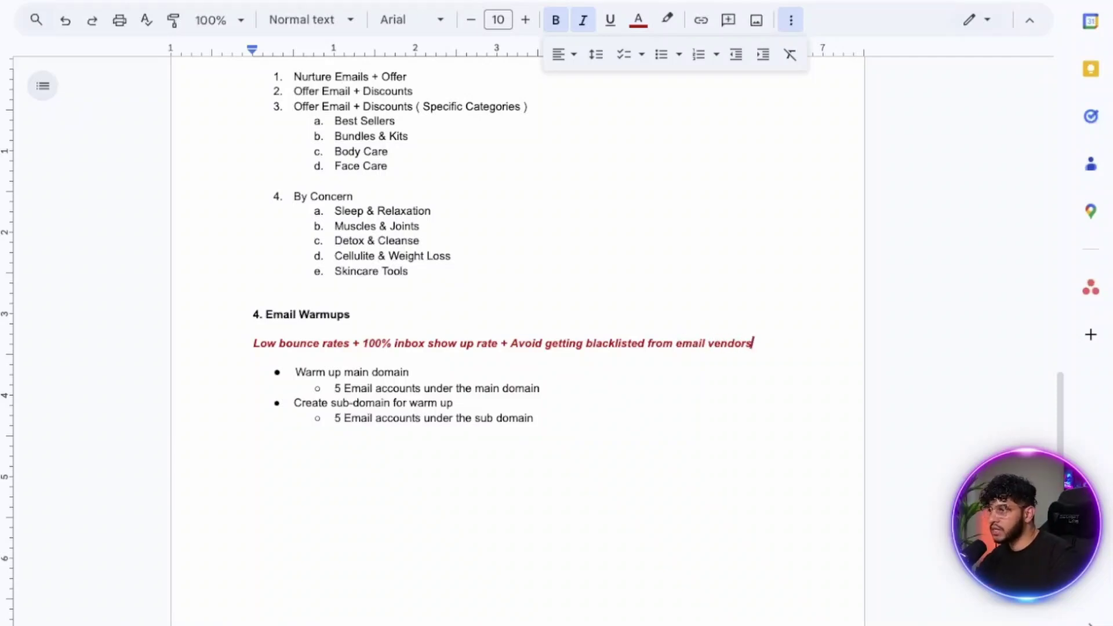
- Review the planning document from the suggested list names through the campaigns to the red Email Warmups line
key(shift+Home)
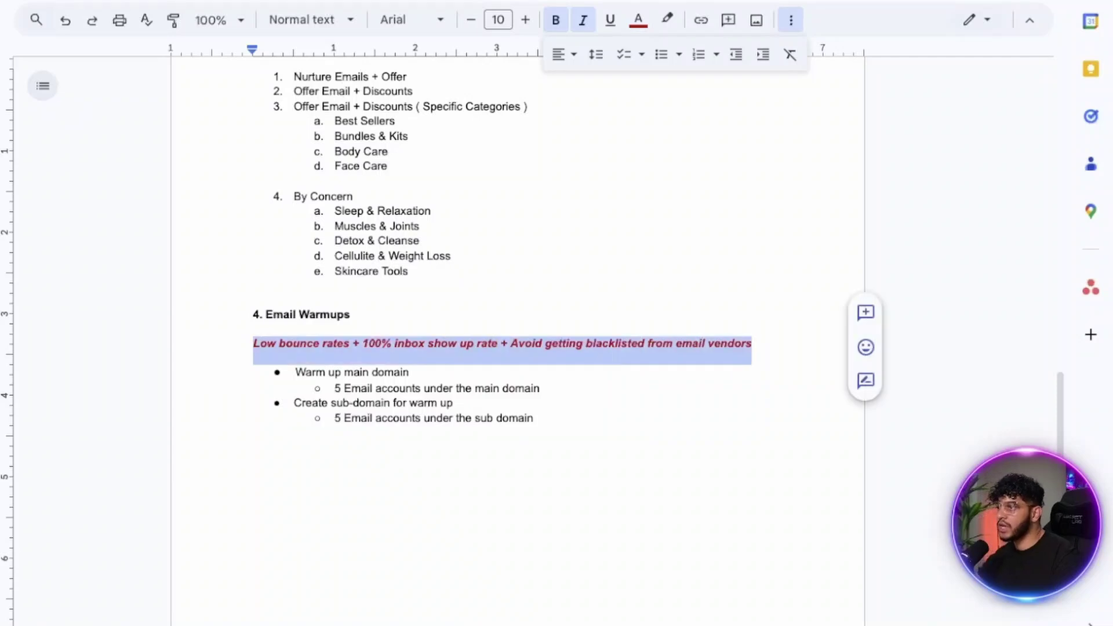
scroll(516, 347, up, 15)
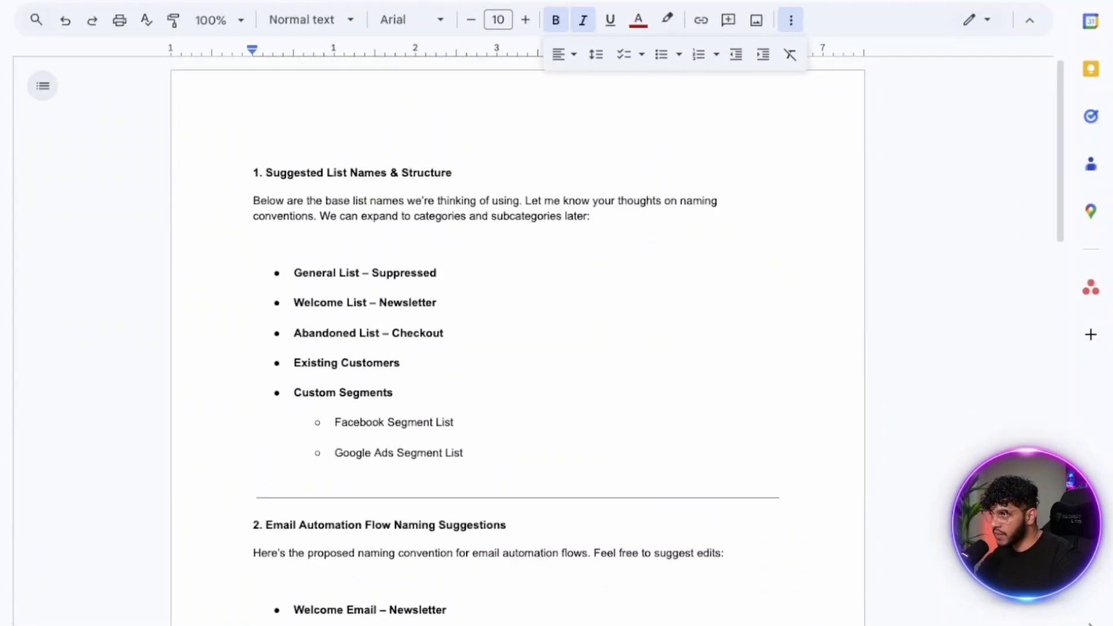
scroll(516, 348, down, 15)
scroll(516, 348, up, 9)
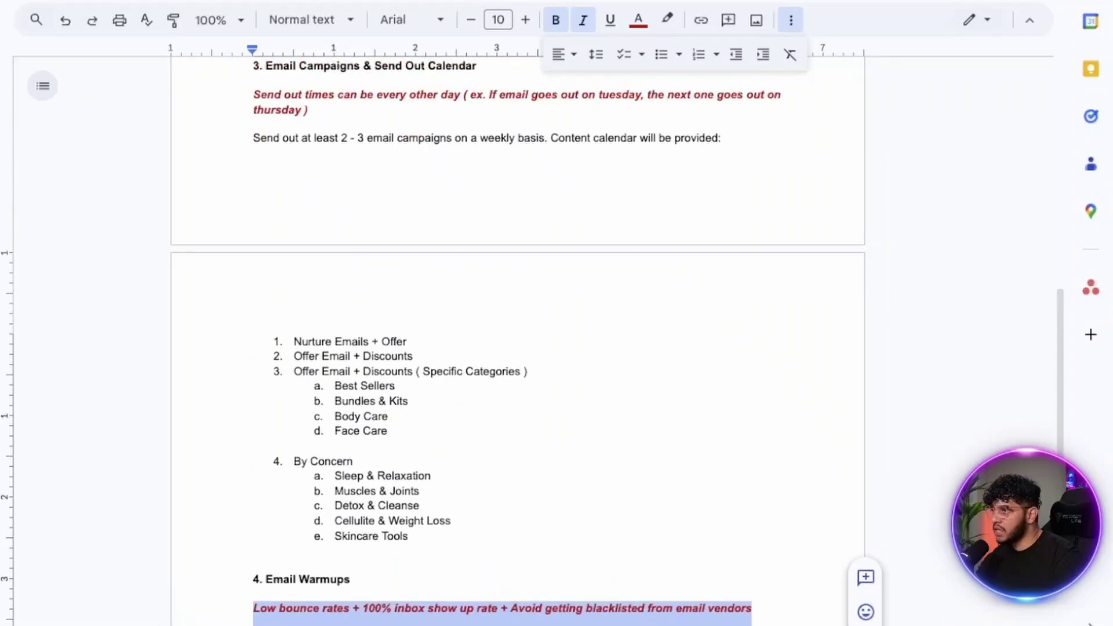
scroll(516, 348, down, 5)
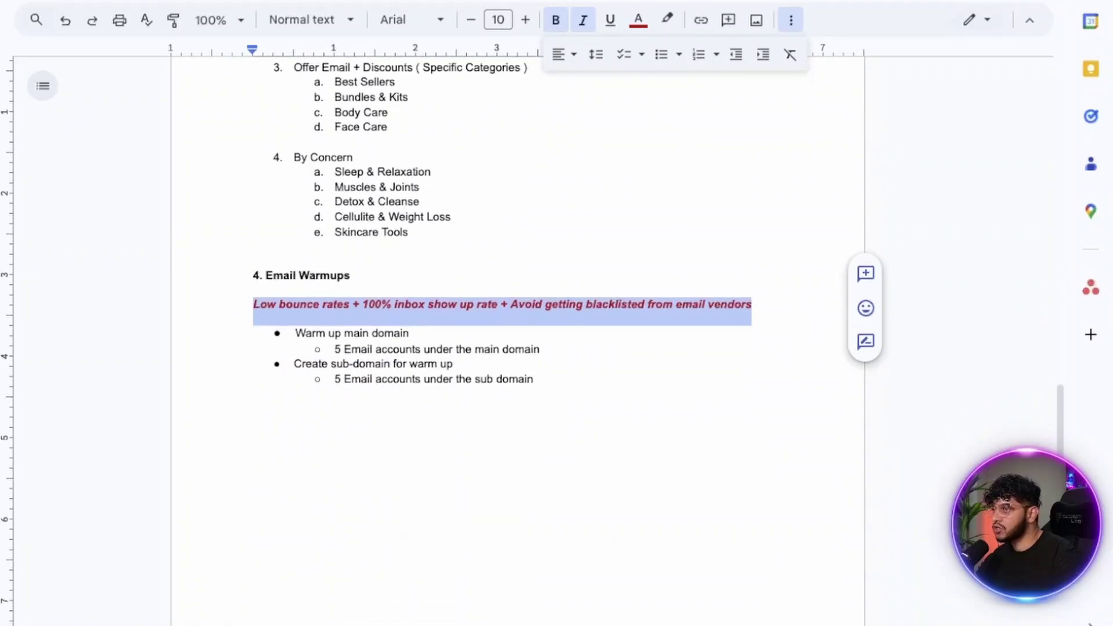
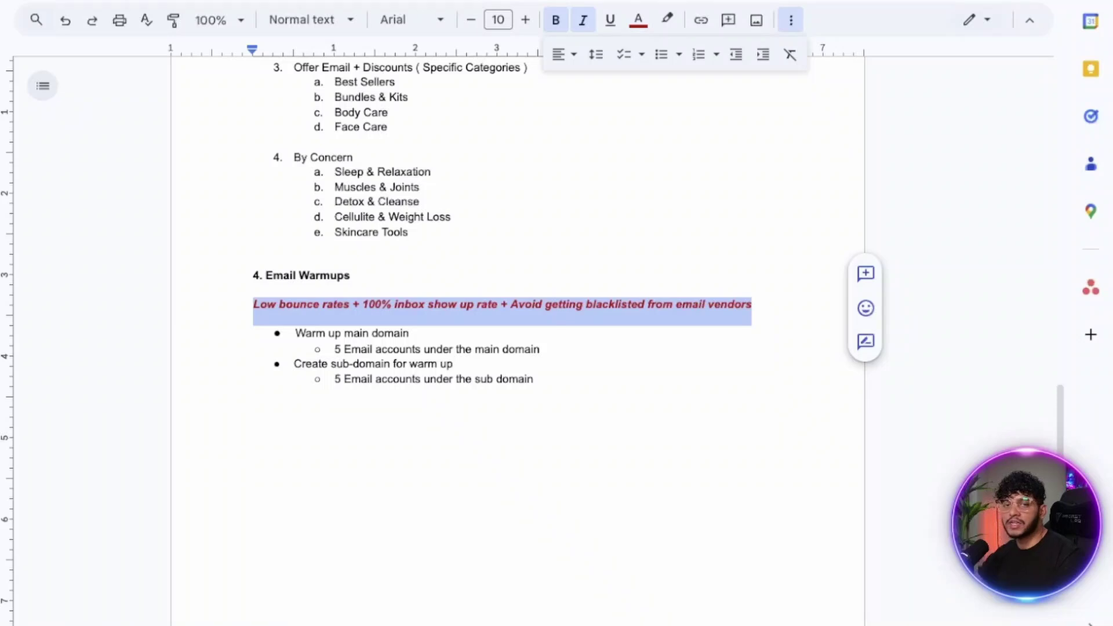
click(691, 278)
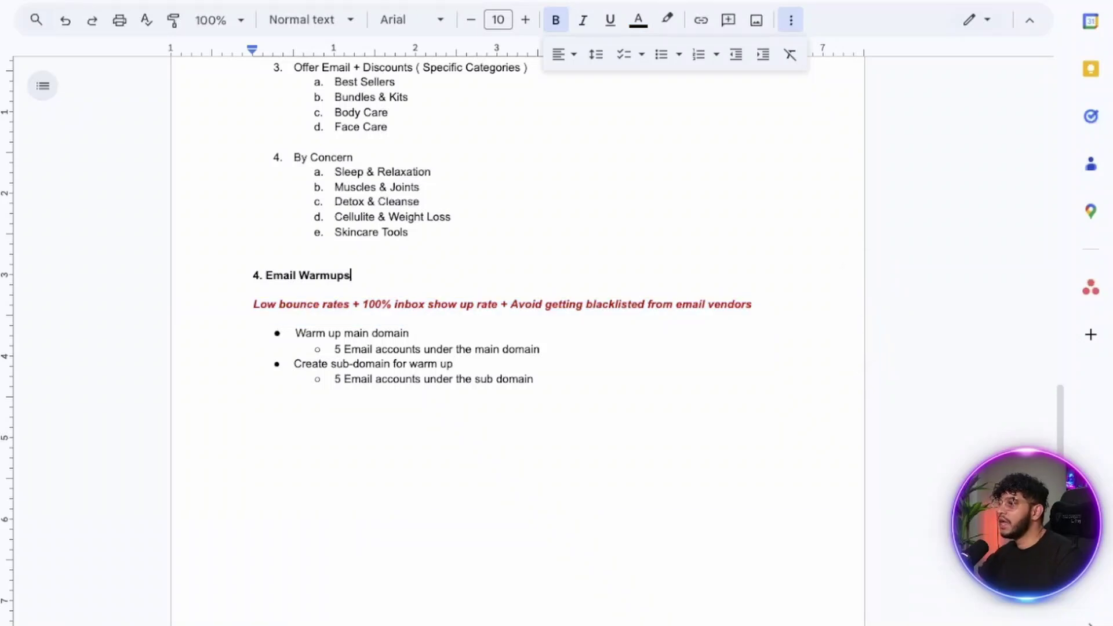
triple_click(692, 304)
click(691, 277)
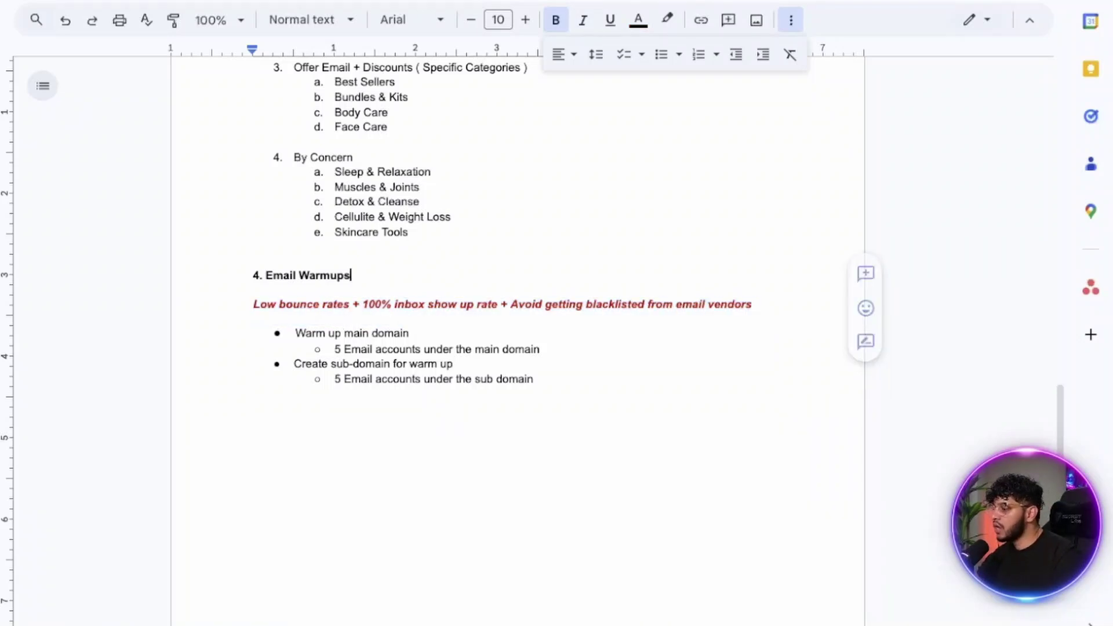
double_click(720, 304)
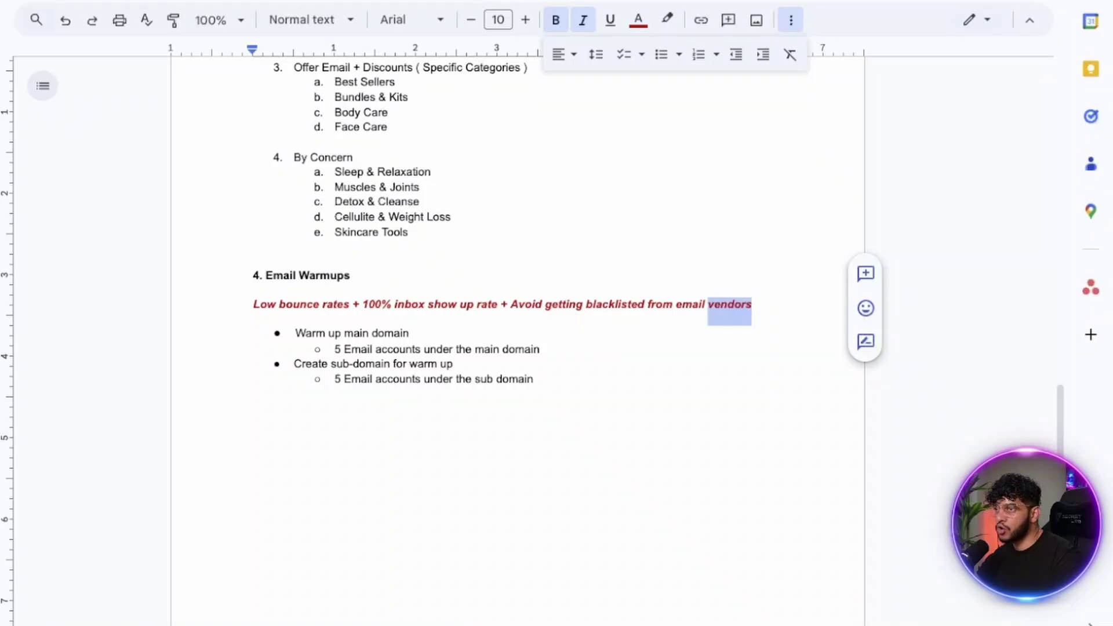
click(350, 276)
click(560, 304)
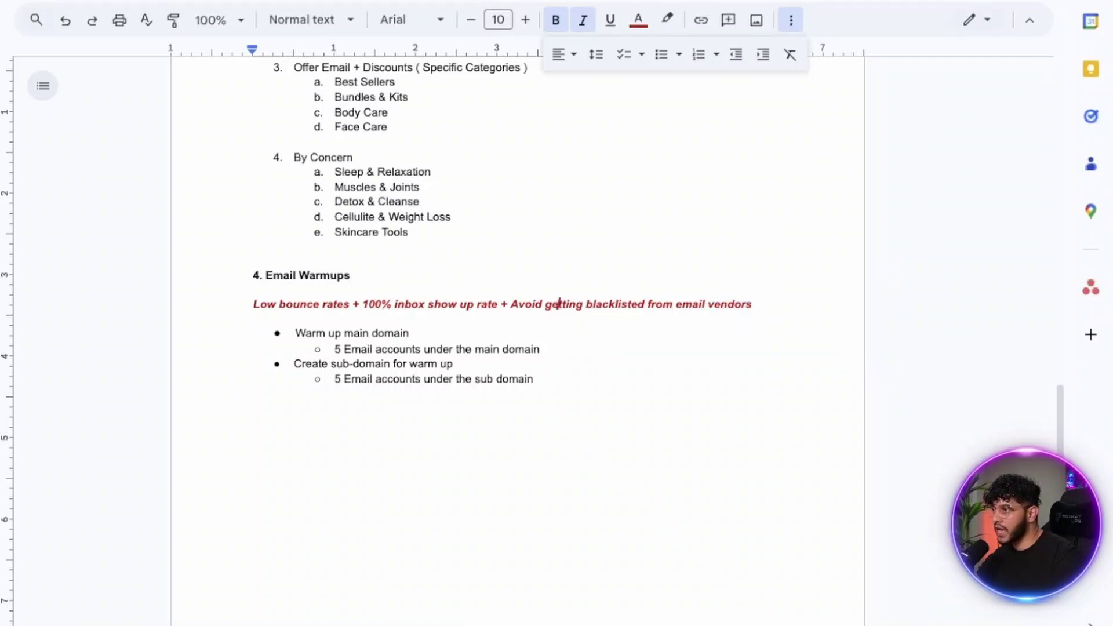
click(570, 304)
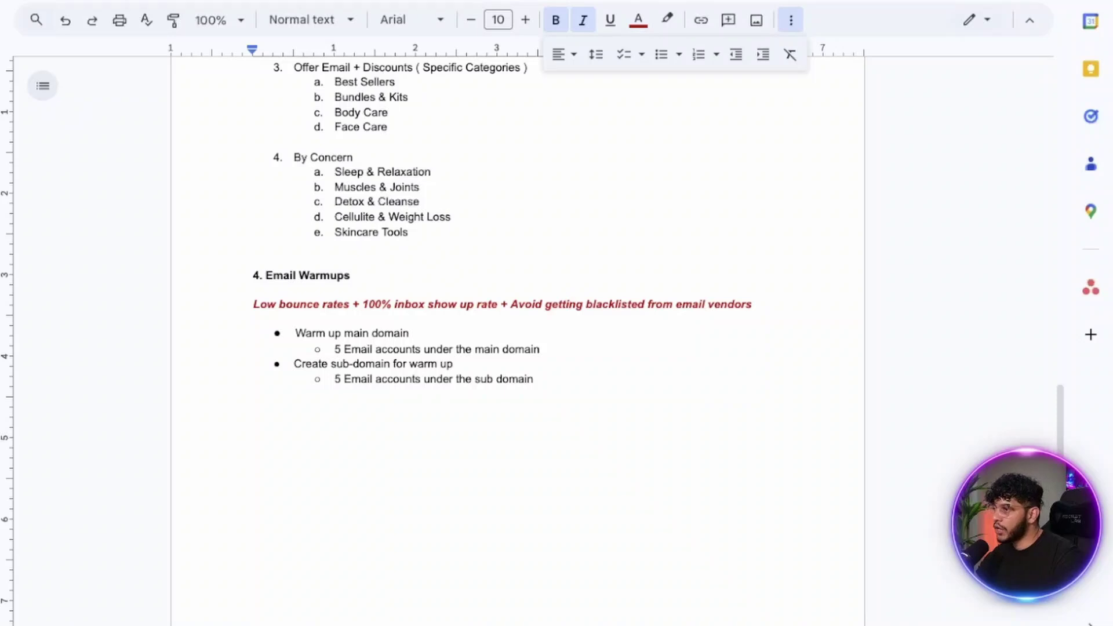
click(454, 364)
click(538, 379)
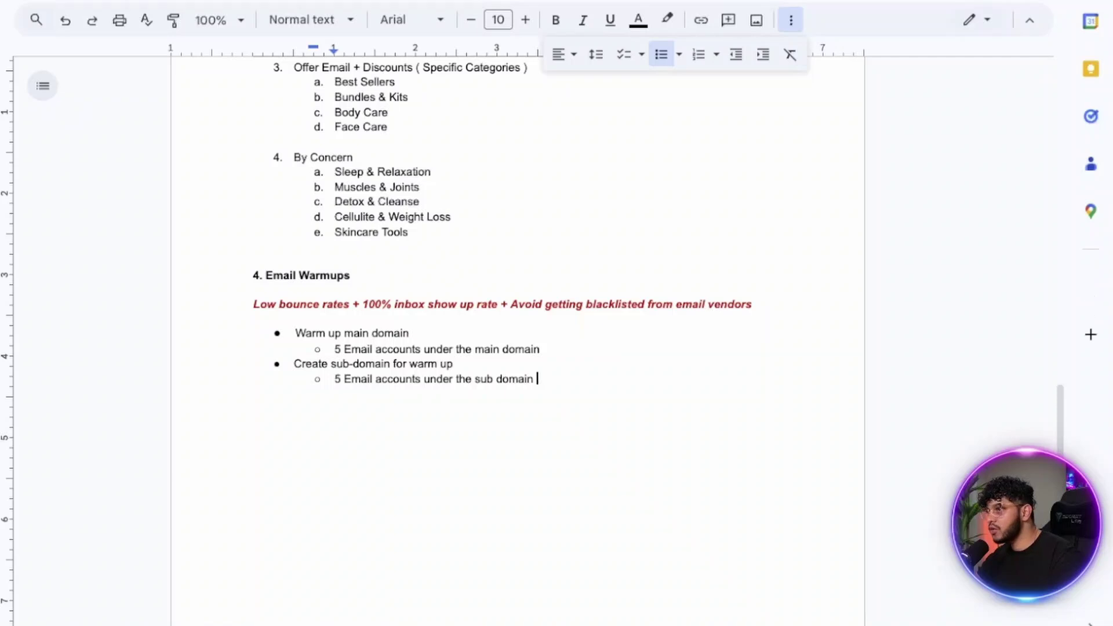
- Duplicate the "4. Email Warmups" heading below the Email Warmups bullets
double_click(324, 276)
click(275, 275)
click(266, 276)
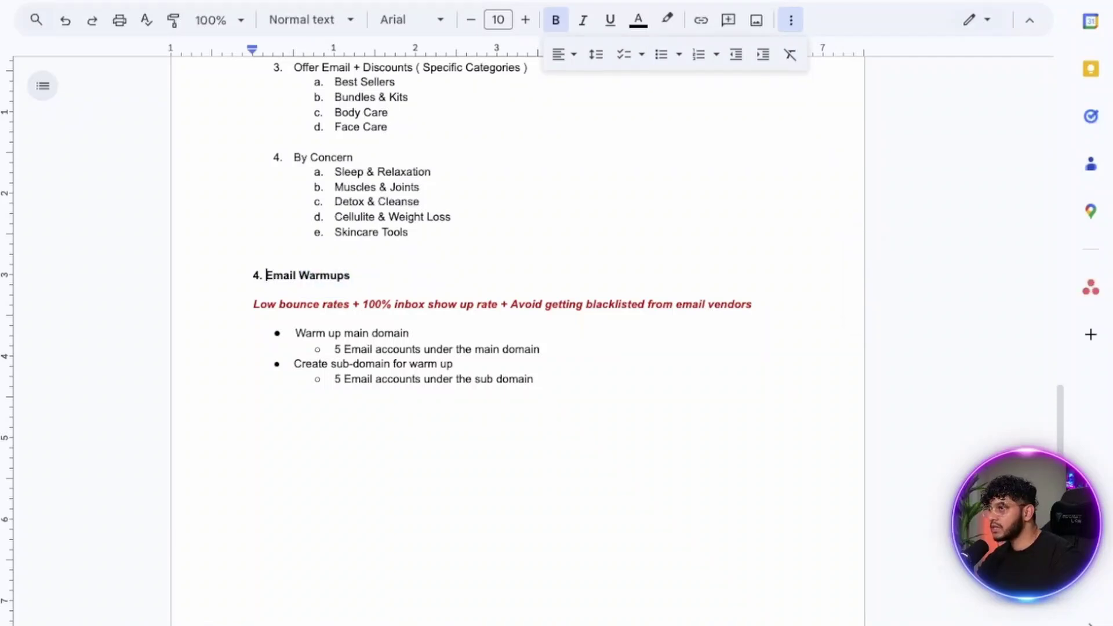
drag(253, 276, 355, 277)
key(ctrl+c)
click(254, 391)
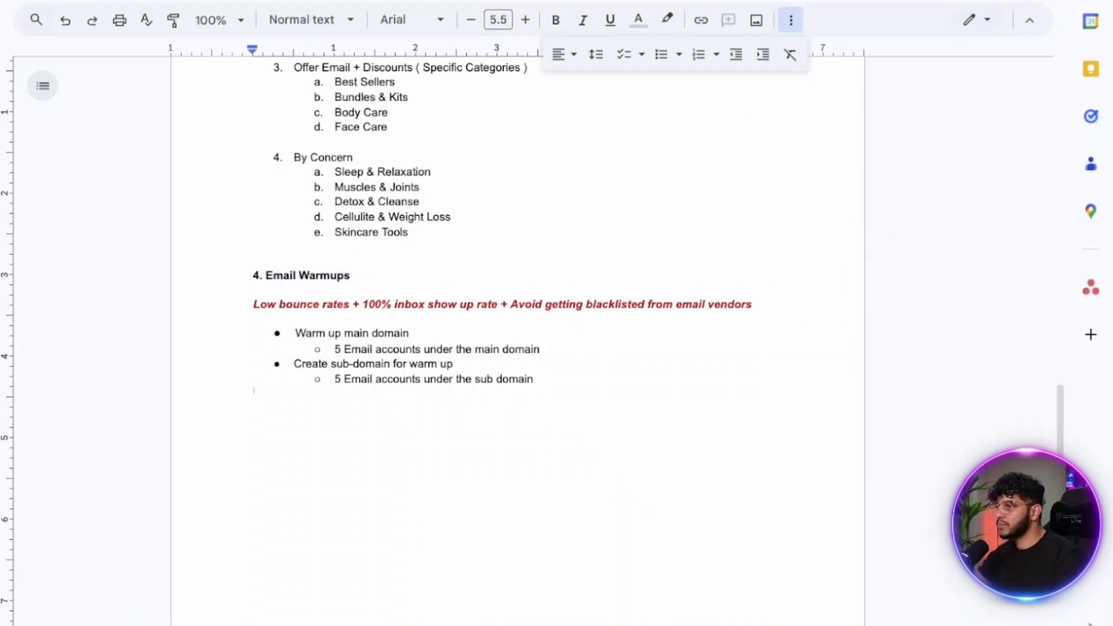
key(ctrl+v)
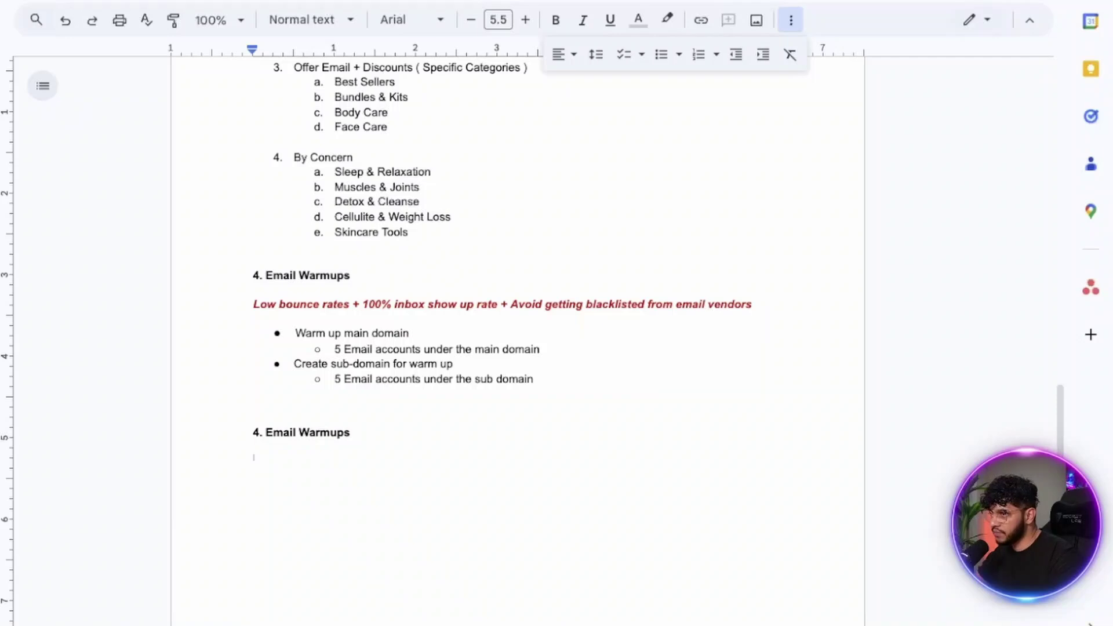
- Change the duplicated heading at the end of the document to "5. SMS Marketing"
key(Up)
key(Right)
key(BackSpace)
text(5)
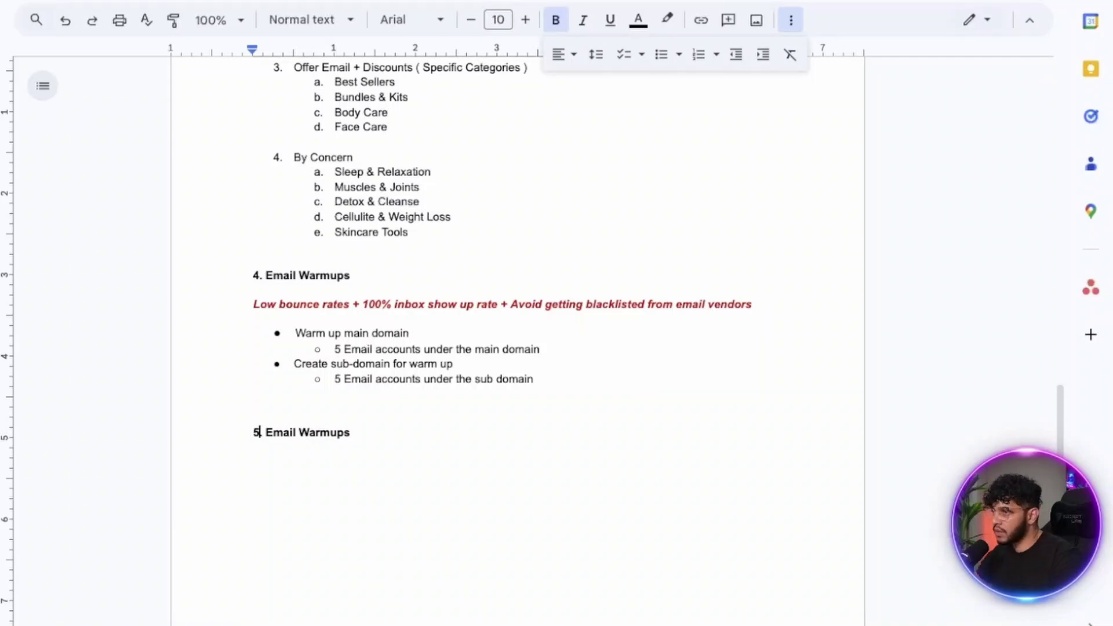
key(Right)
key(Right)
key(ctrl+shift+Right)
key(ctrl+shift+Right)
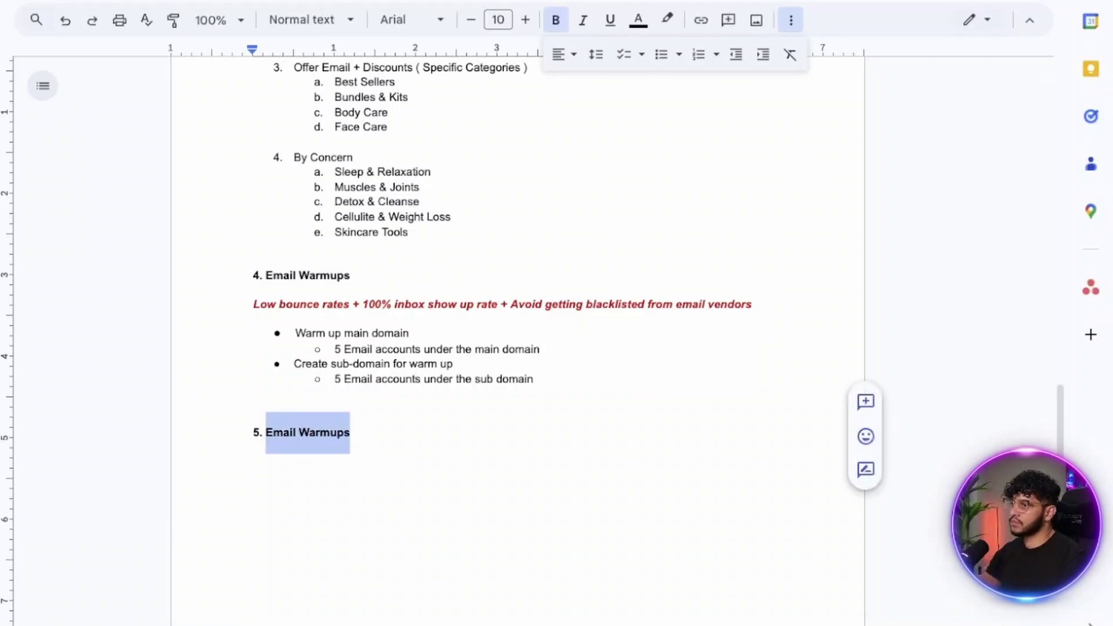
text(SMS Marketing)
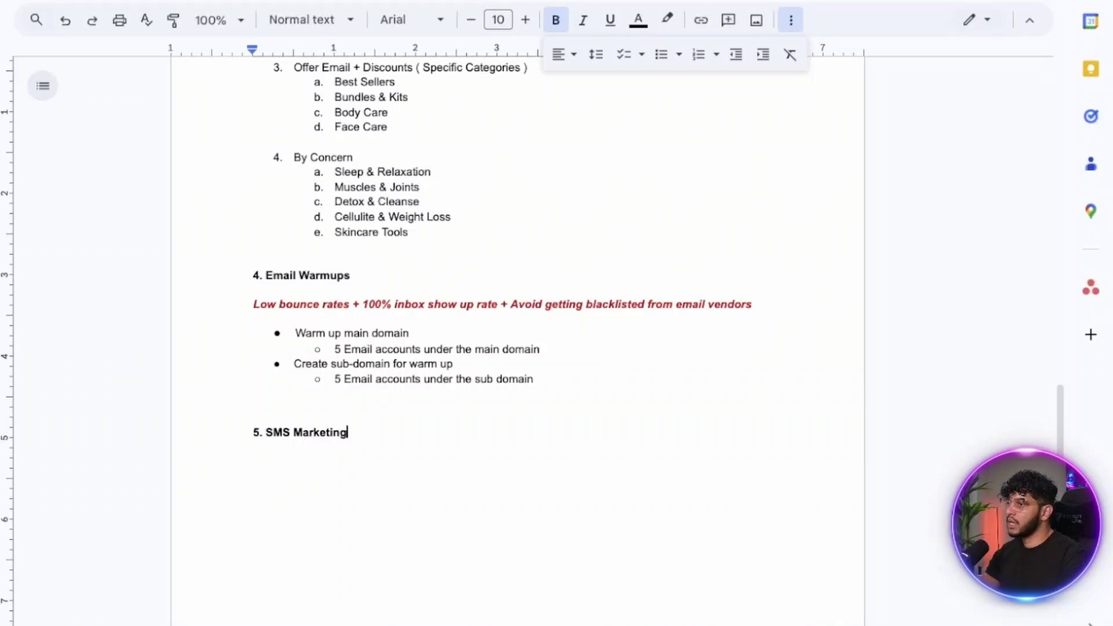
text(:)
key(BackSpace)
key(BackSpace)
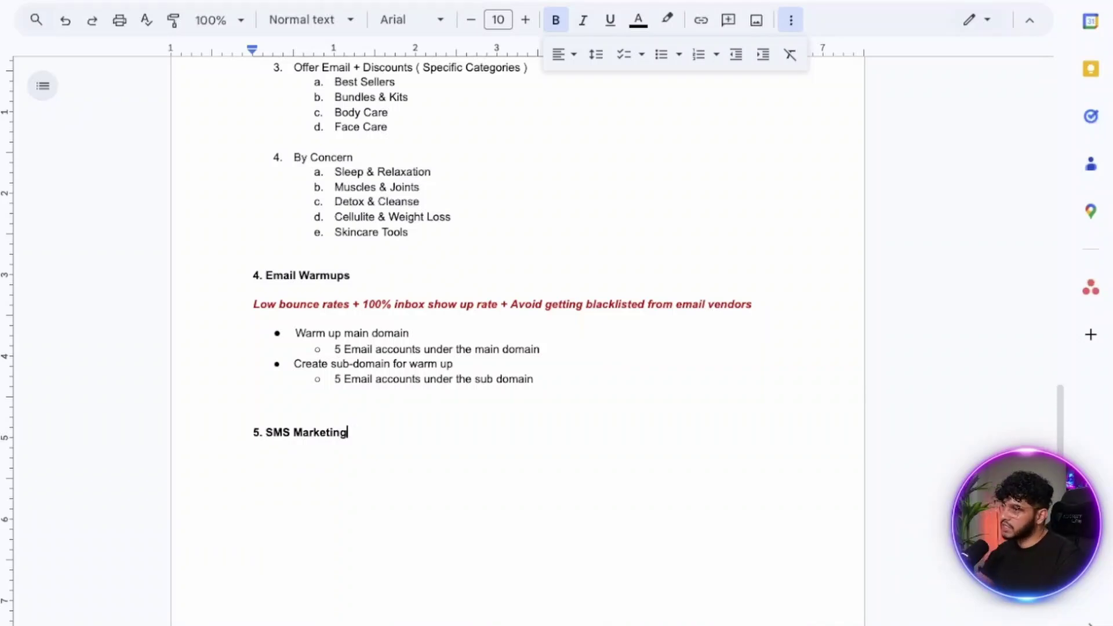
- Start a bulleted list under the SMS Marketing heading with the item "Register a phone number"
key(Return)
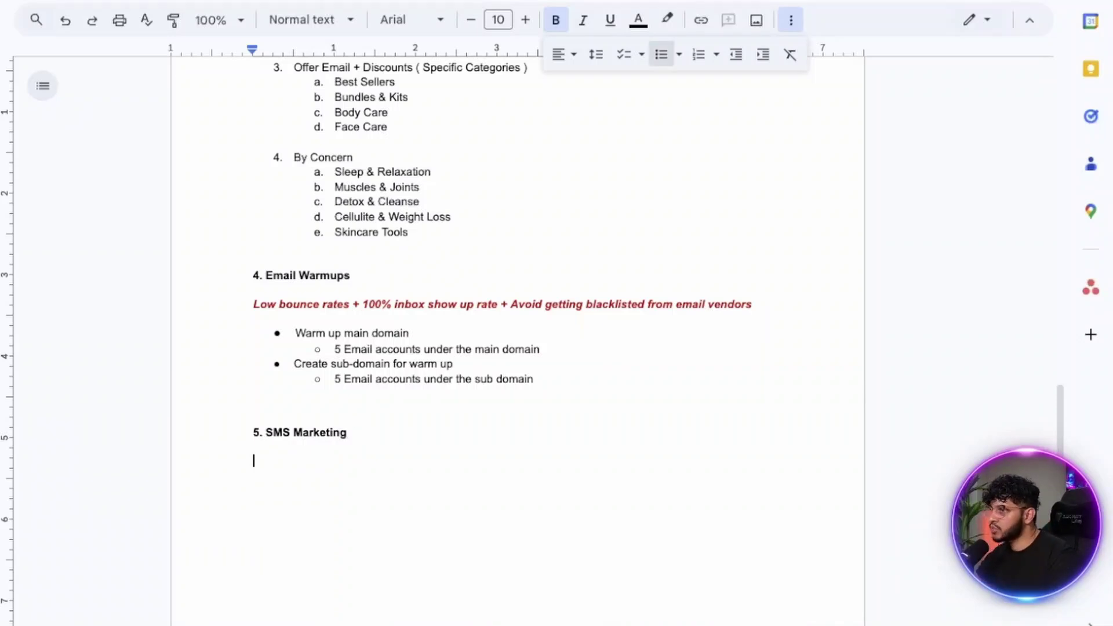
click(660, 54)
text(Re)
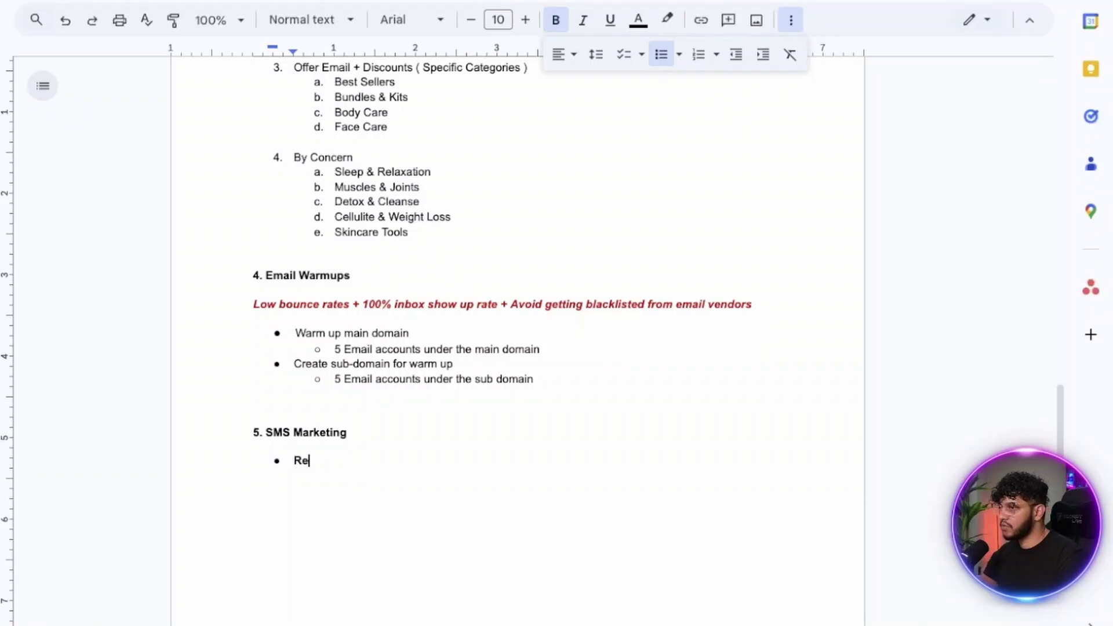
text(gister a phone nu)
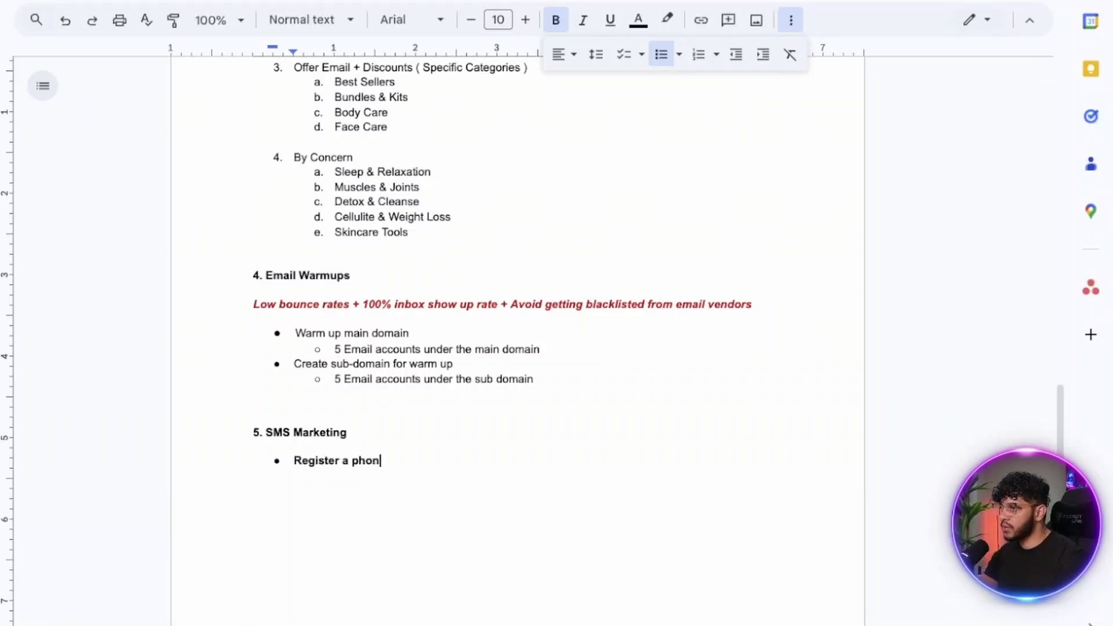
key(BackSpace)
text(uim)
key(BackSpace)
key(BackSpace)
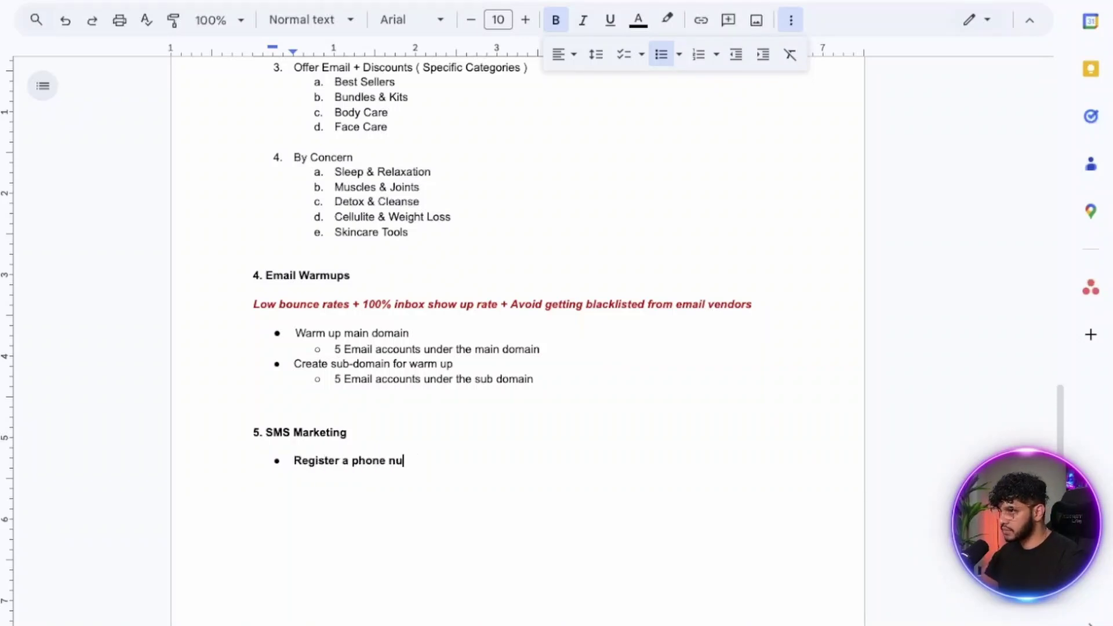
text(mber)
- Add the bullet "Toll free number" below the phone number registration item
key(Return)
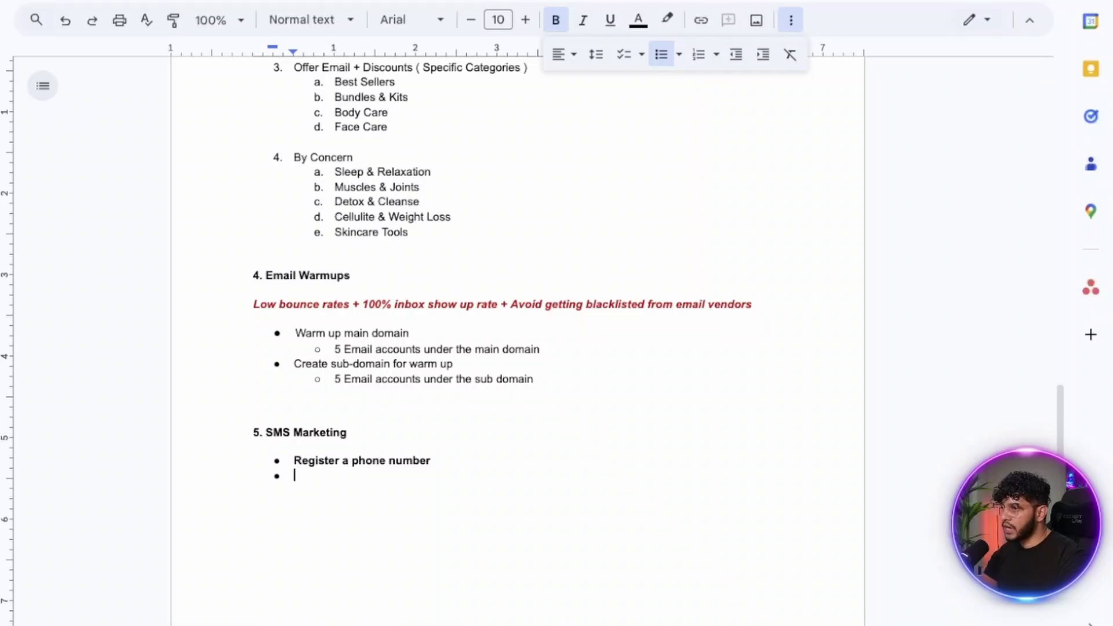
text(Toll fre)
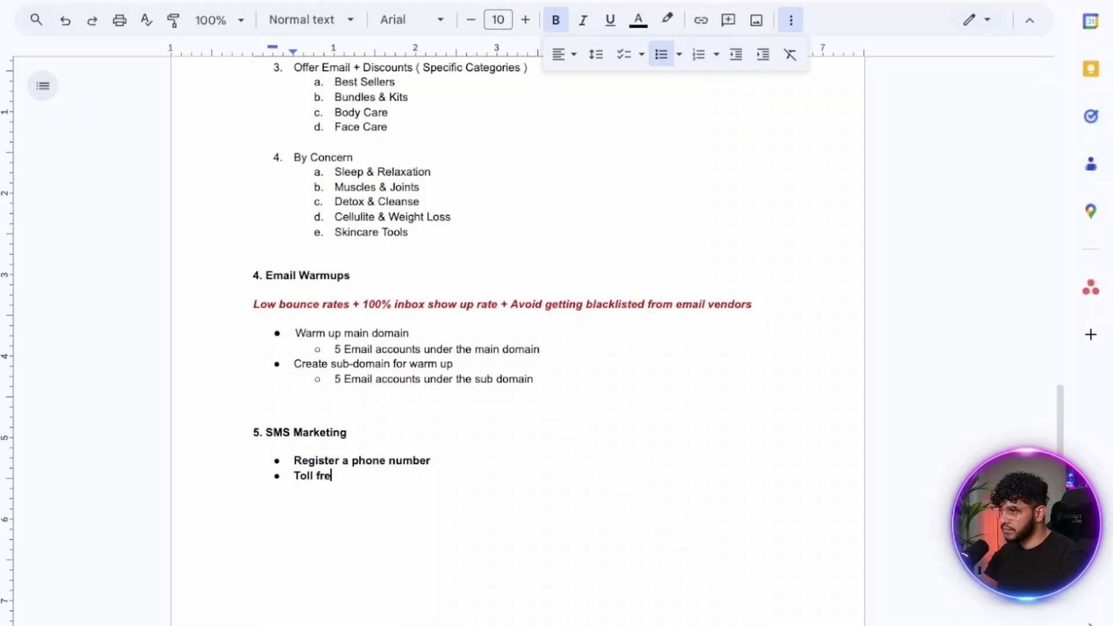
text(e number)
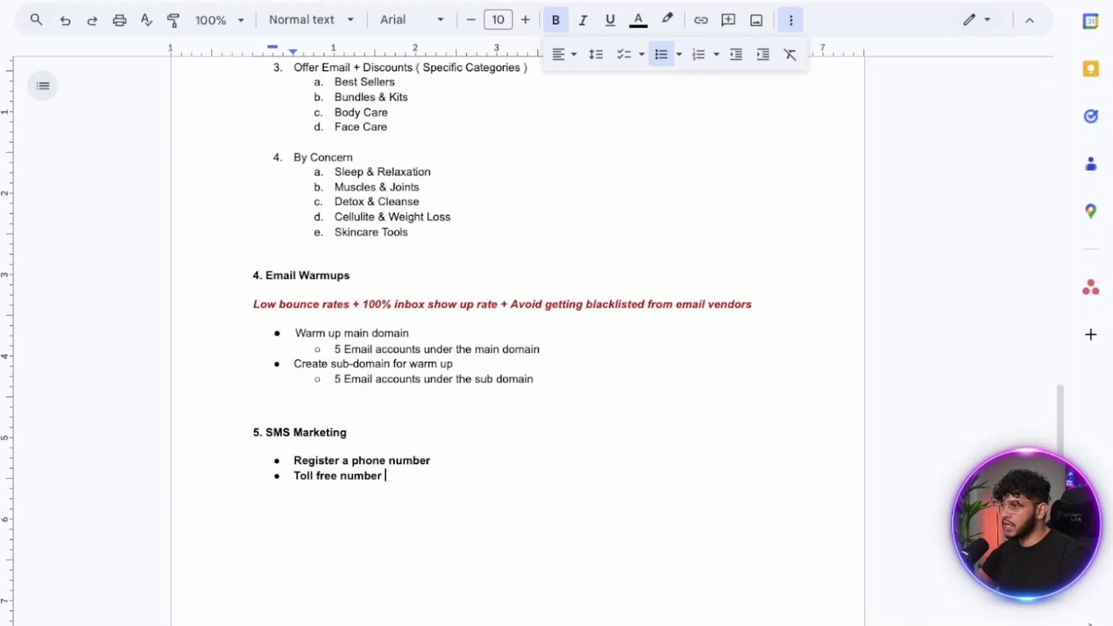
scroll(517, 348, down, 3)
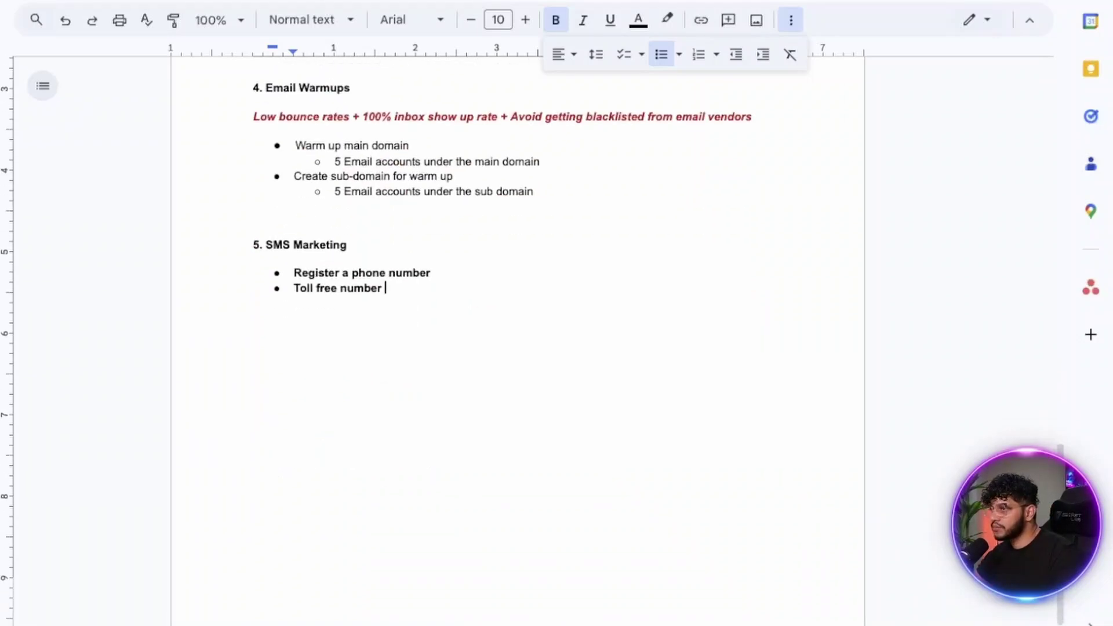
- Add a third SMS Marketing bullet reading "Perfect for SMS send outs."
key(Return)
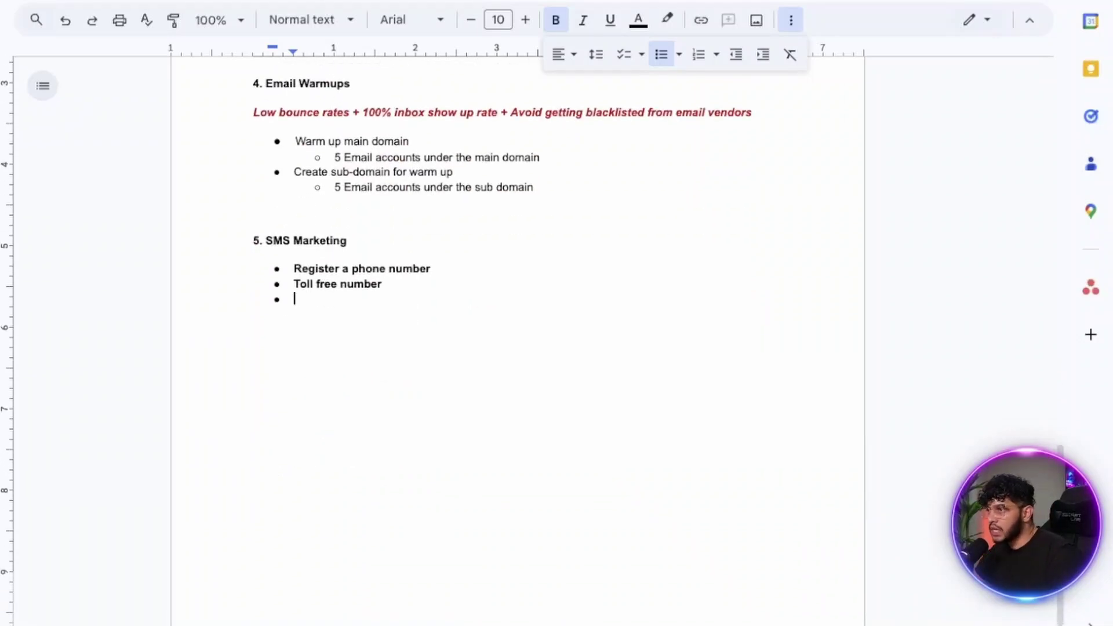
drag(294, 285, 385, 284)
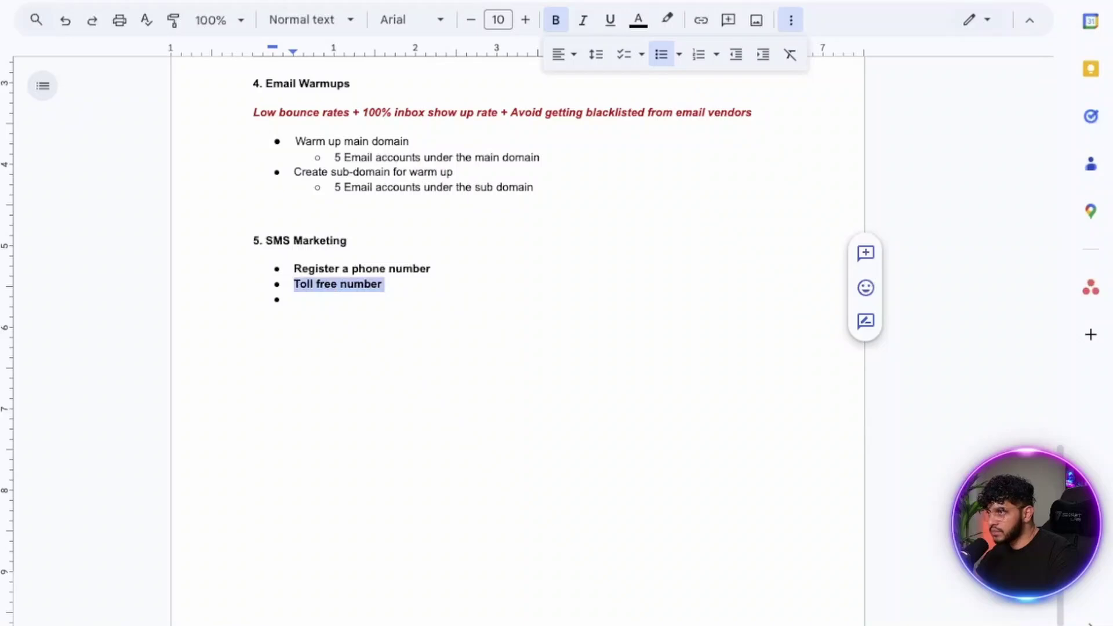
click(295, 299)
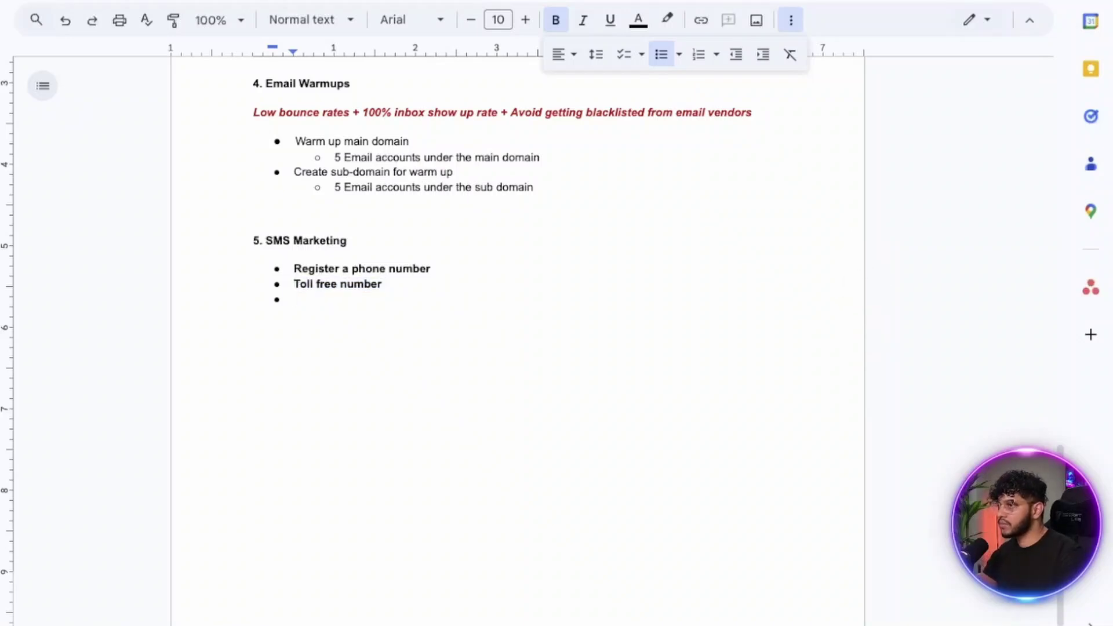
text(Perfe)
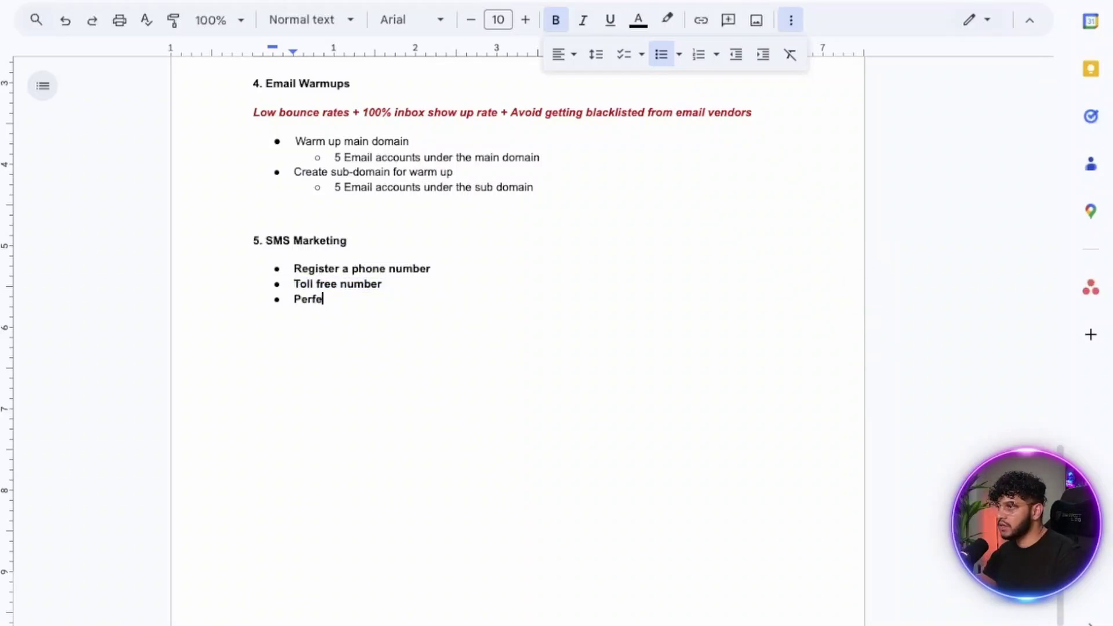
text(ct for SMS )
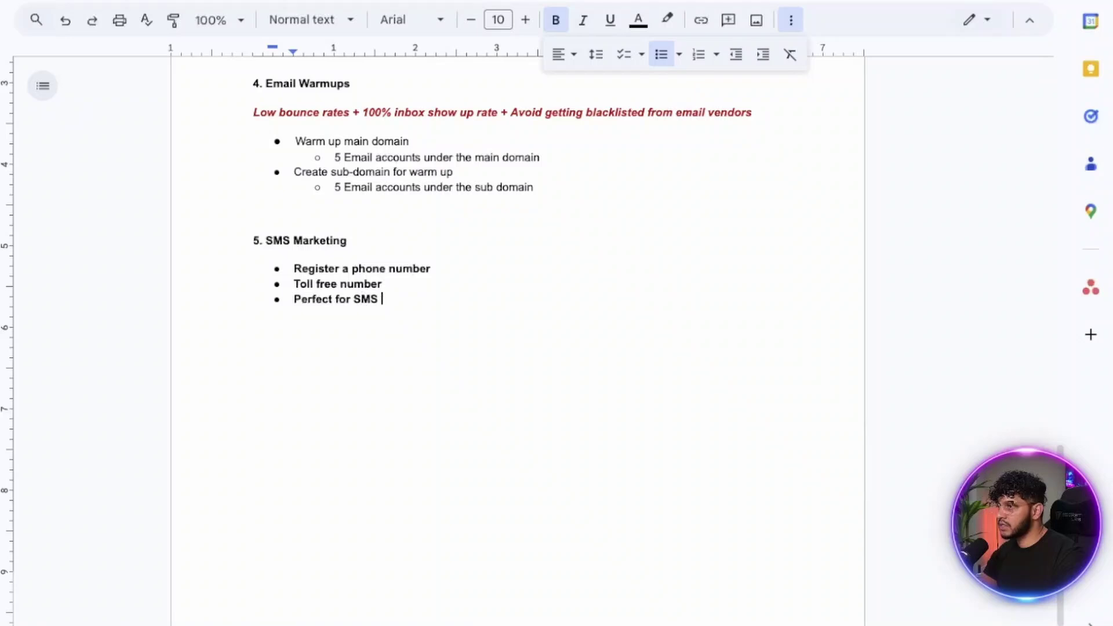
text(send outs. )
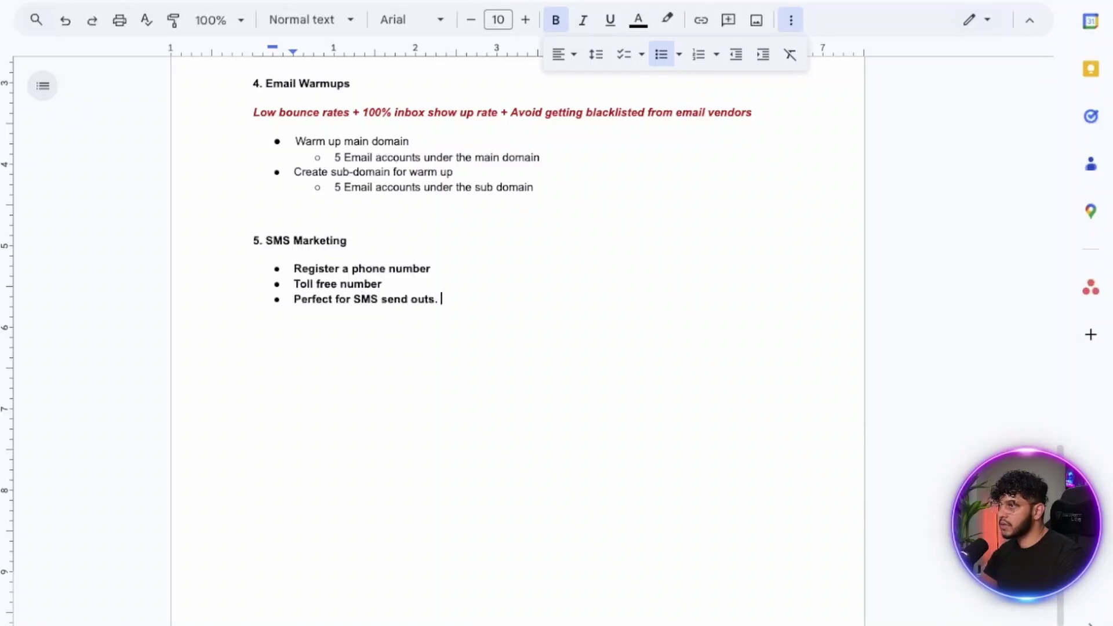
- Append "Warm up is required in order to send out mass sms" to the SMS send outs bullet
text(Warmed up)
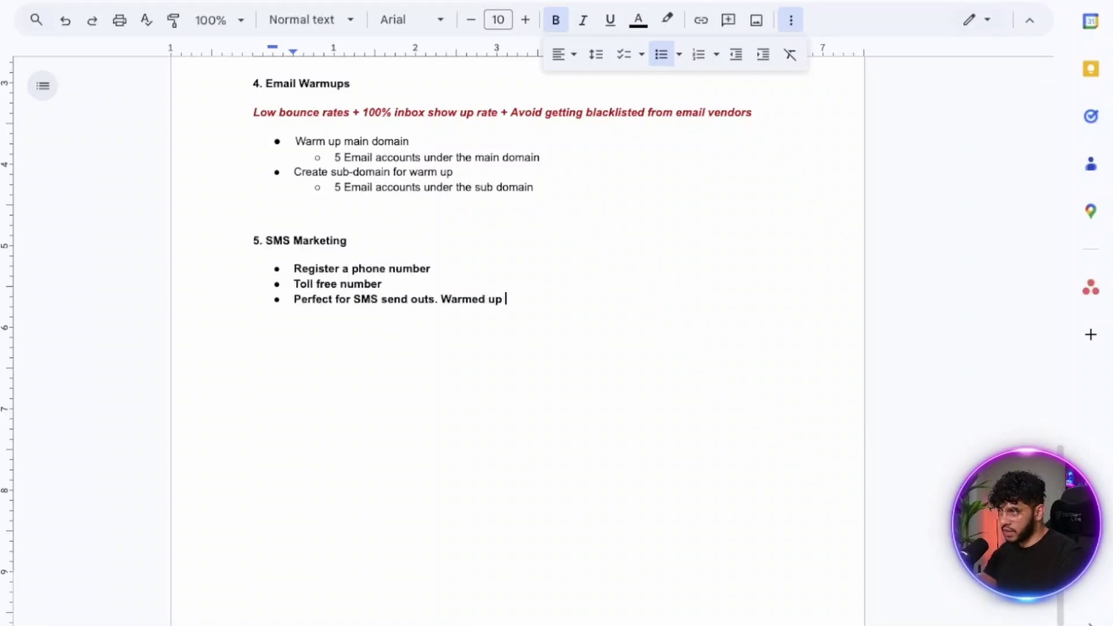
key(BackSpace)
key(BackSpace)
key(BackSpace)
key(BackSpace)
key(BackSpace)
key(BackSpace)
text(up is)
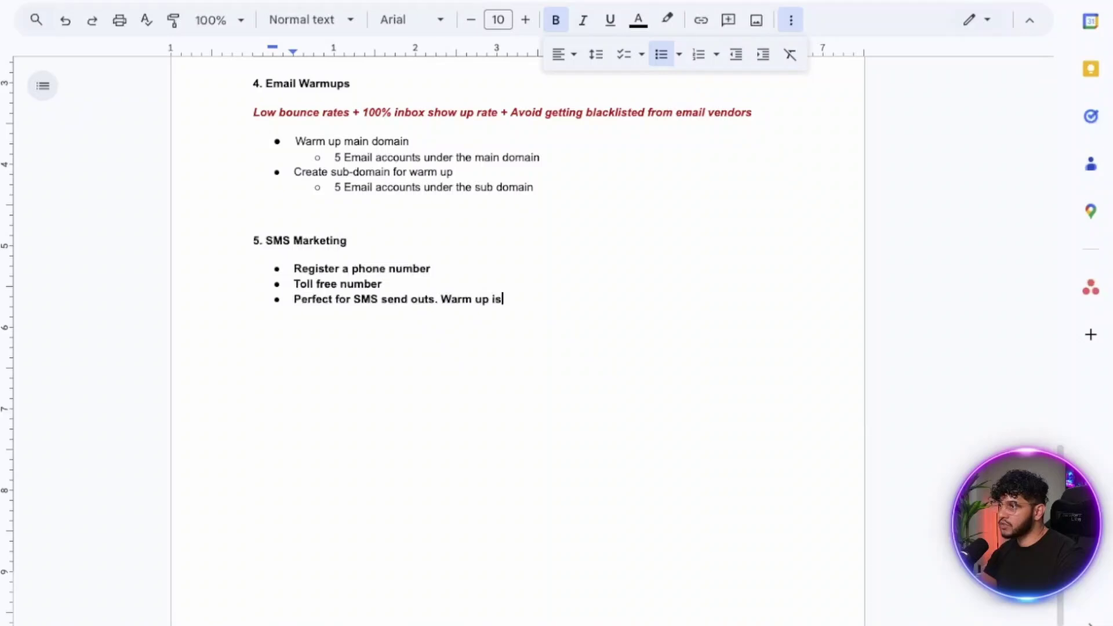
text( requeste)
key(BackSpace)
key(BackSpace)
key(BackSpace)
key(BackSpace)
text(ired )
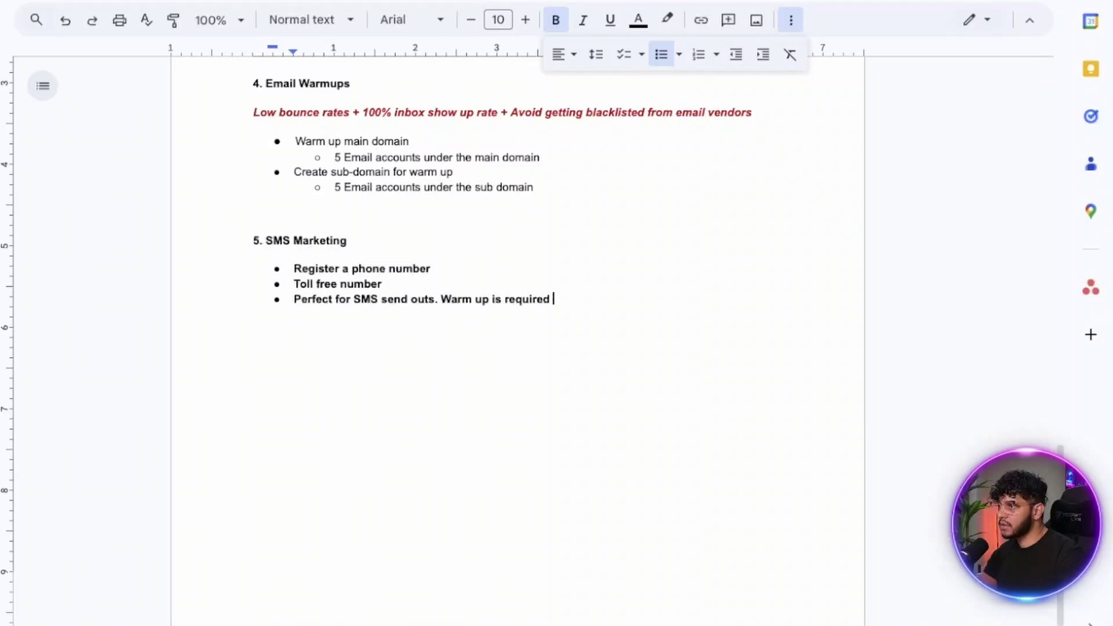
text(in order to sen)
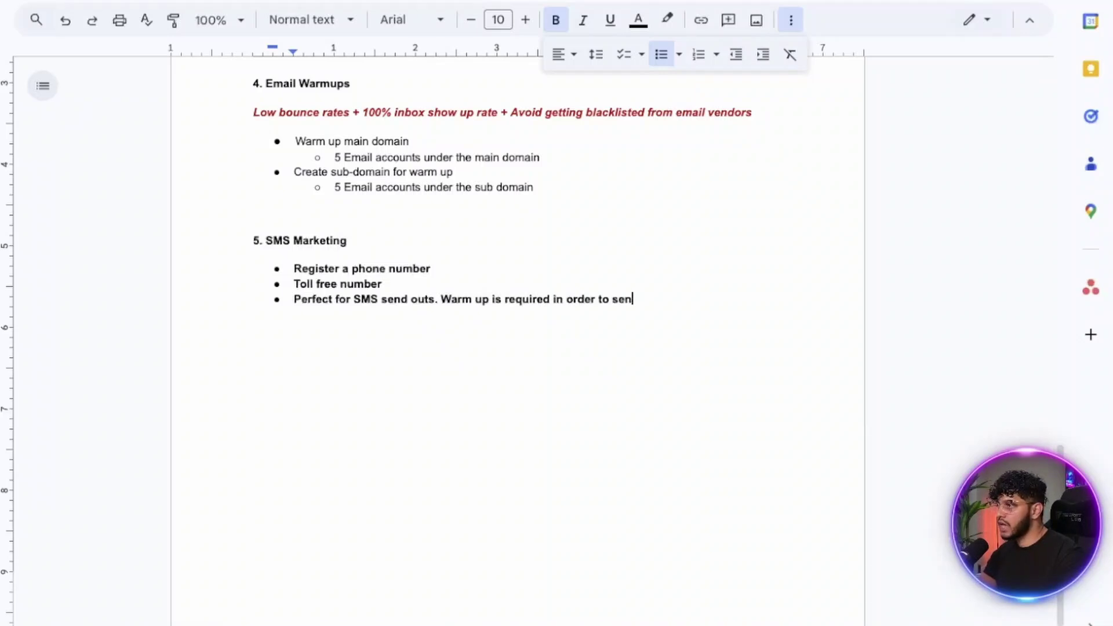
text(d out mass )
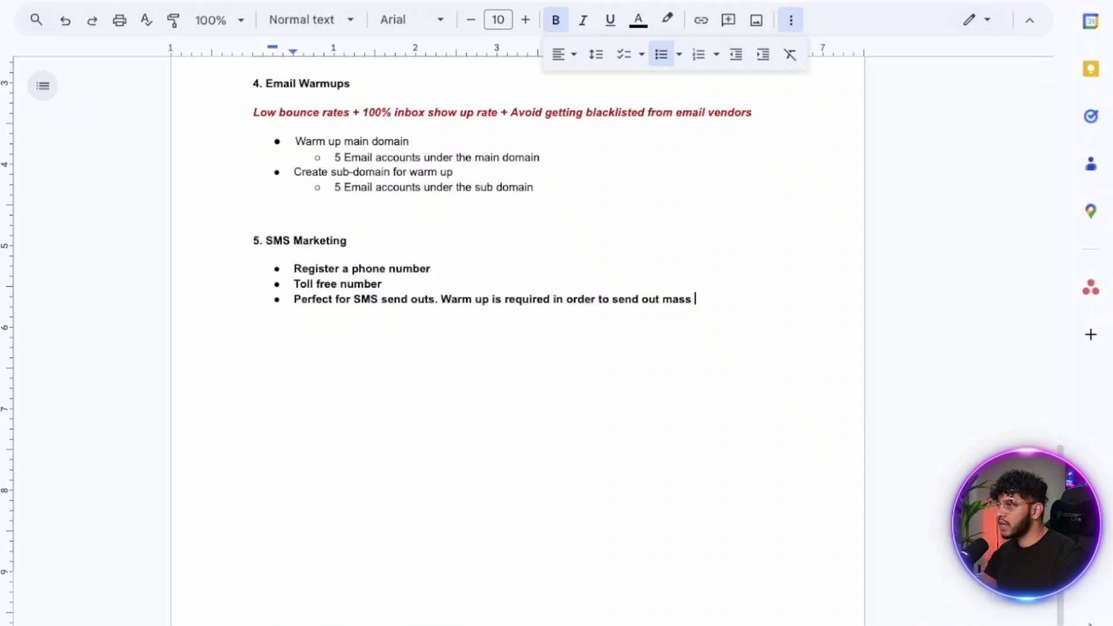
text(sms)
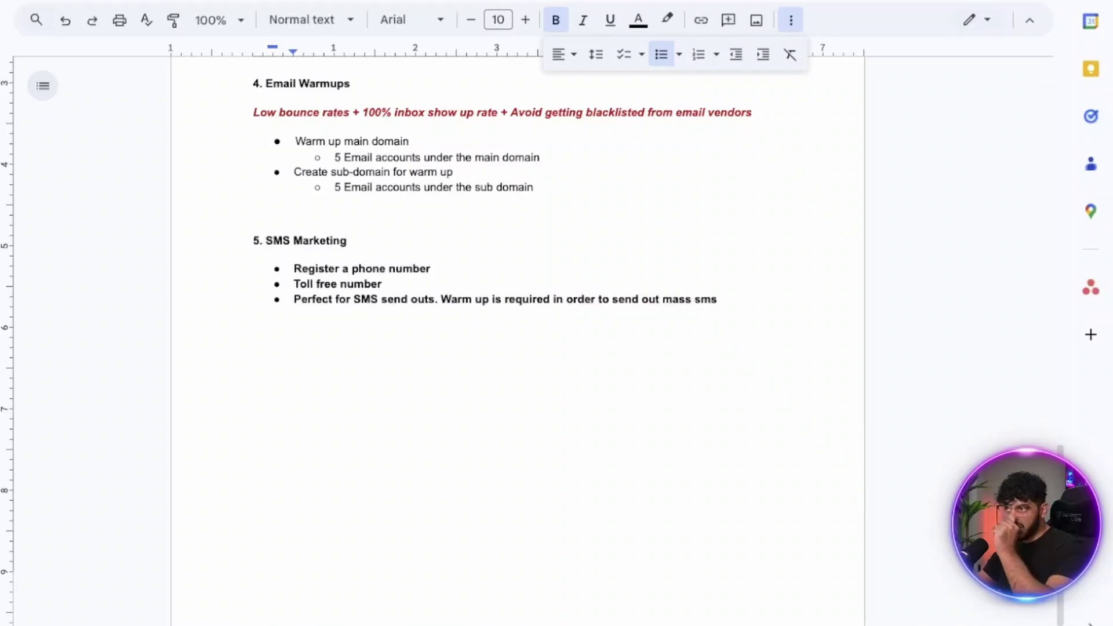
- Insert the nested bullet "5 toll free numbers" under the "Toll free number" item
click(433, 269)
click(387, 284)
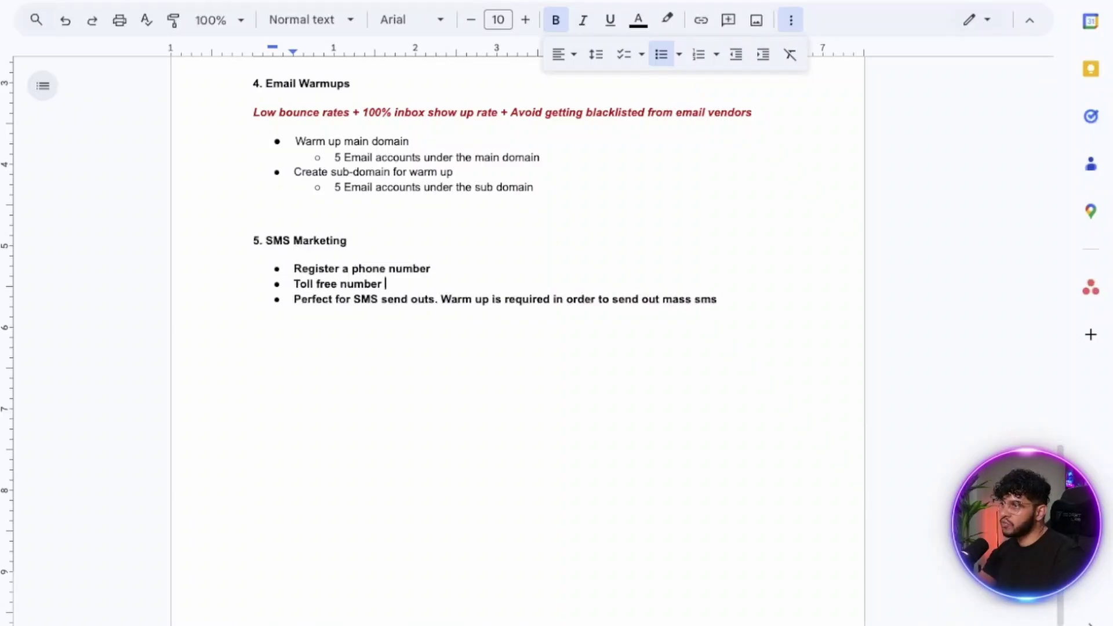
key(Return)
key(Tab)
text(5 )
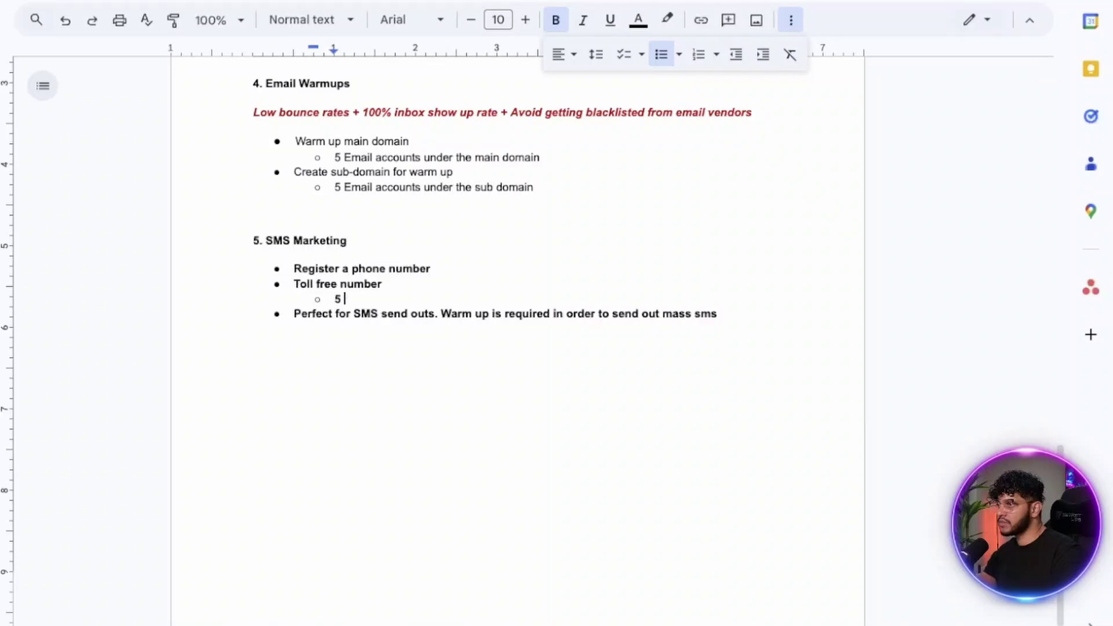
text(toll free nu)
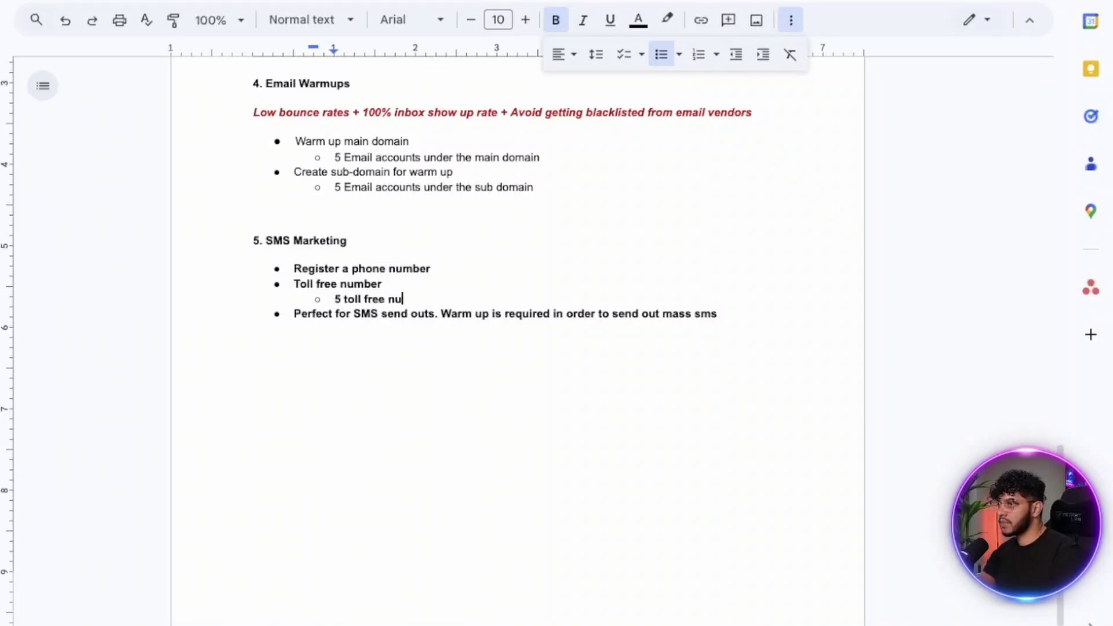
text(mbers)
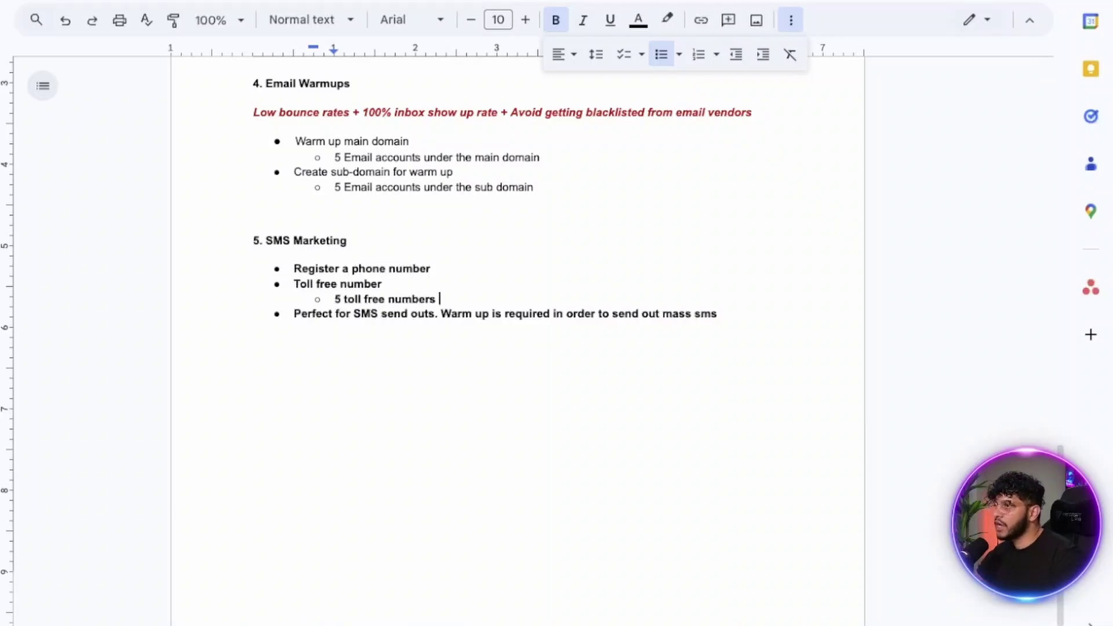
- Remove the bold formatting from all bullets under the SMS Marketing heading
drag(720, 319, 294, 268)
key(ctrl+b)
click(385, 299)
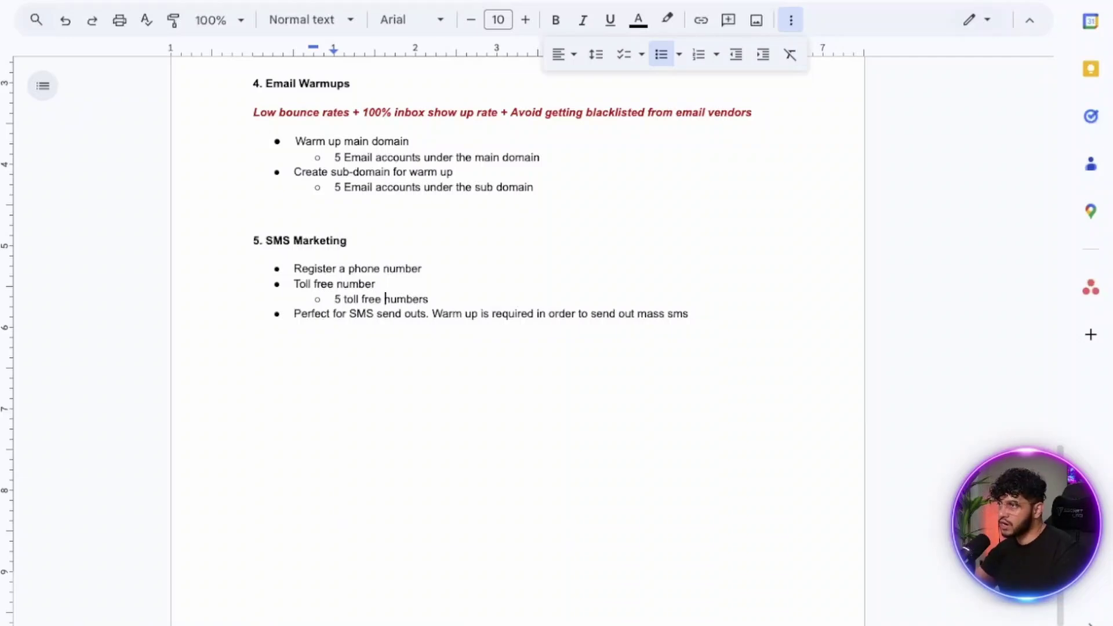
- Review the whole plan, from the suggested list names and automation flows through campaigns, email warmups and SMS marketing
scroll(517, 348, up, 15)
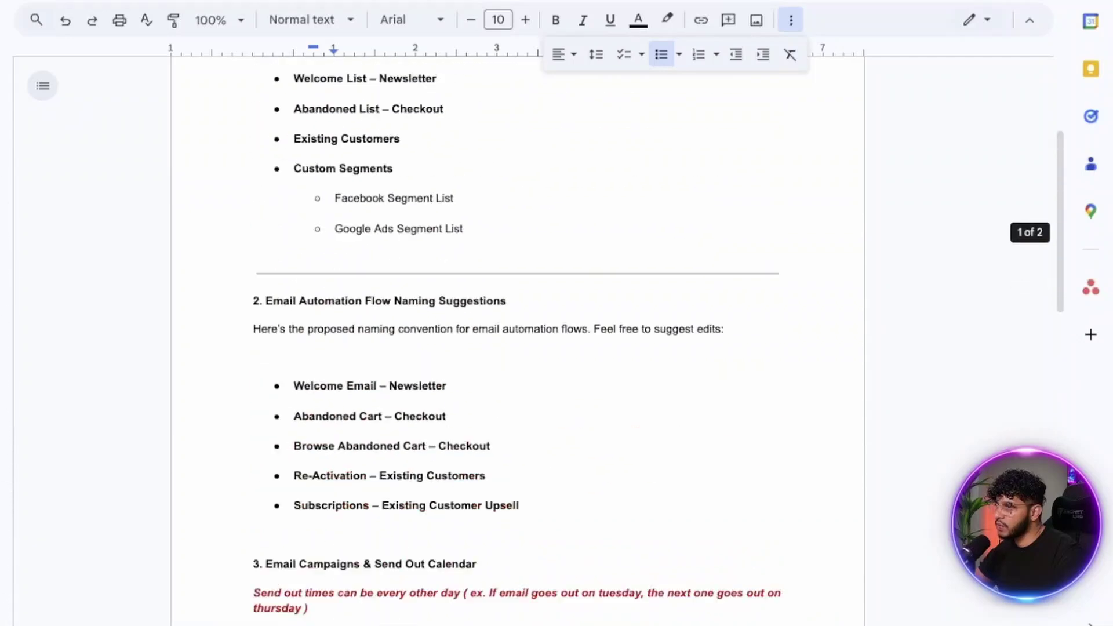
scroll(517, 347, down, 20)
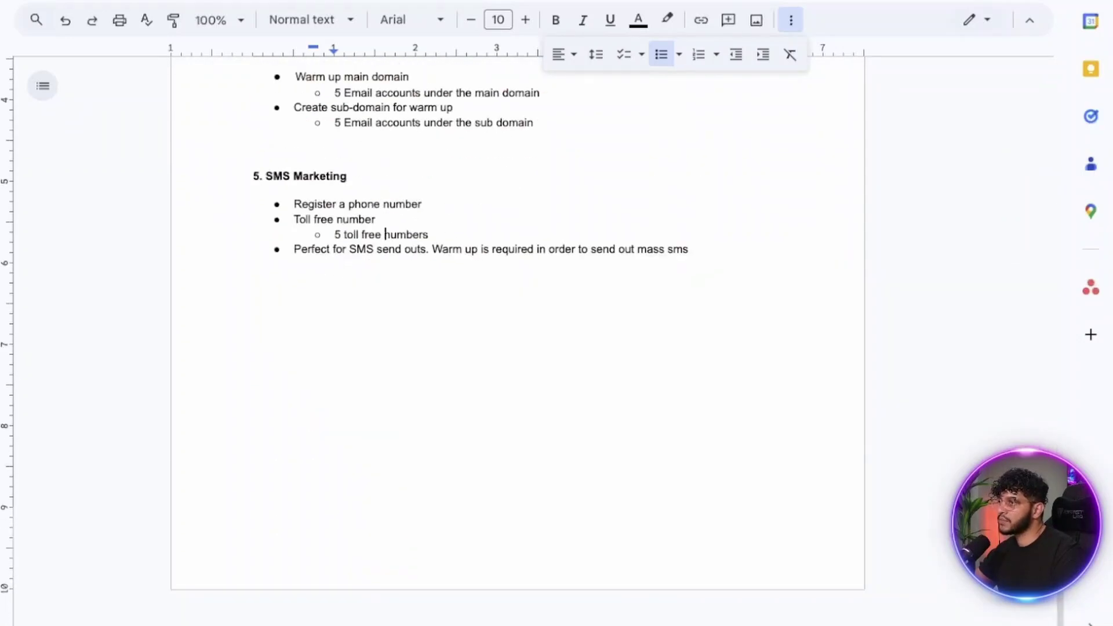
scroll(517, 348, up, 7)
scroll(385, 397, down, 5)
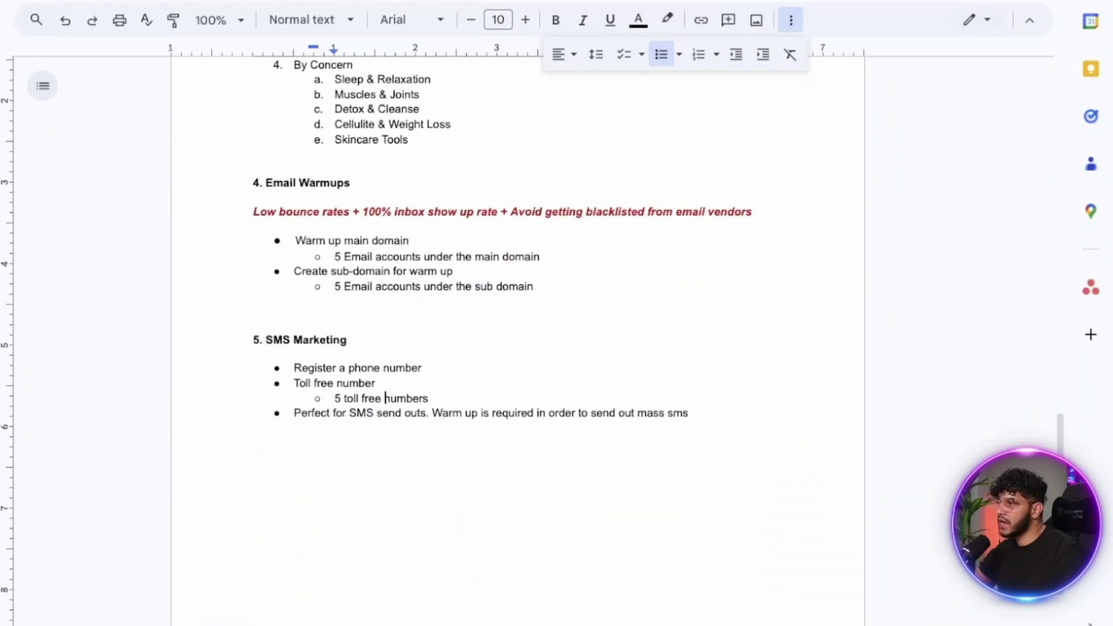
click(349, 339)
scroll(349, 339, up, 1)
scroll(517, 348, up, 15)
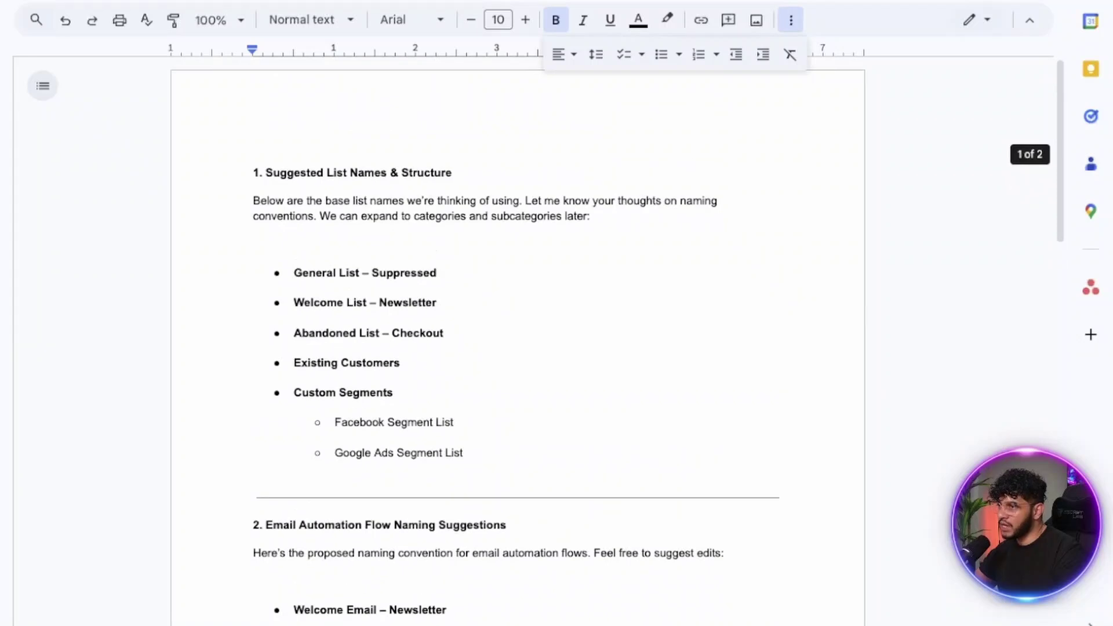
scroll(517, 348, down, 17)
scroll(517, 348, up, 17)
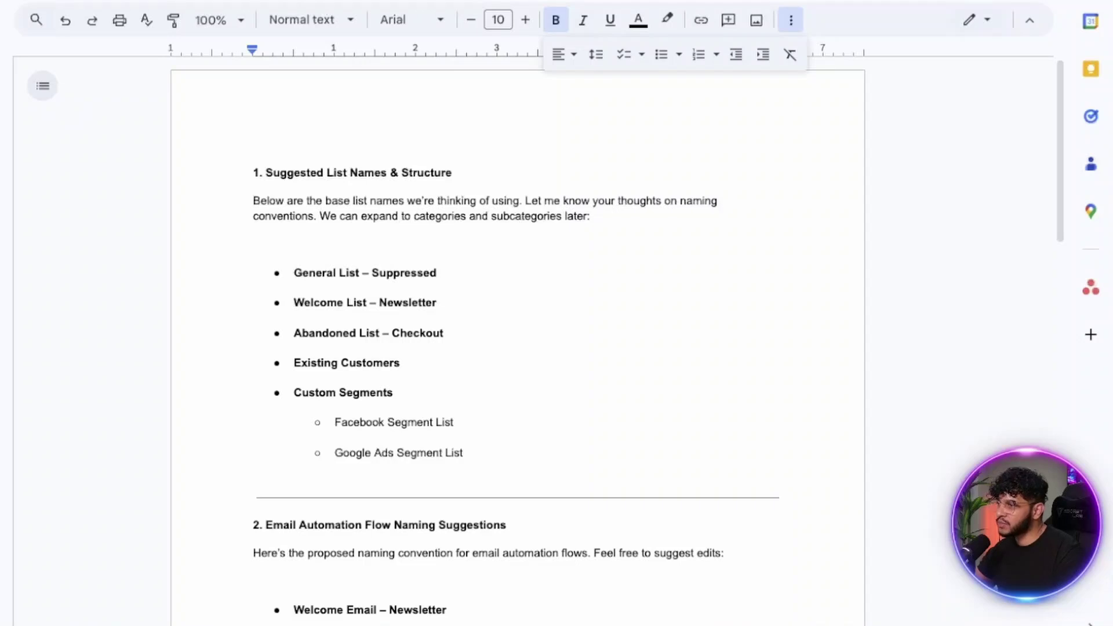
scroll(518, 342, down, 12)
scroll(517, 342, down, 4)
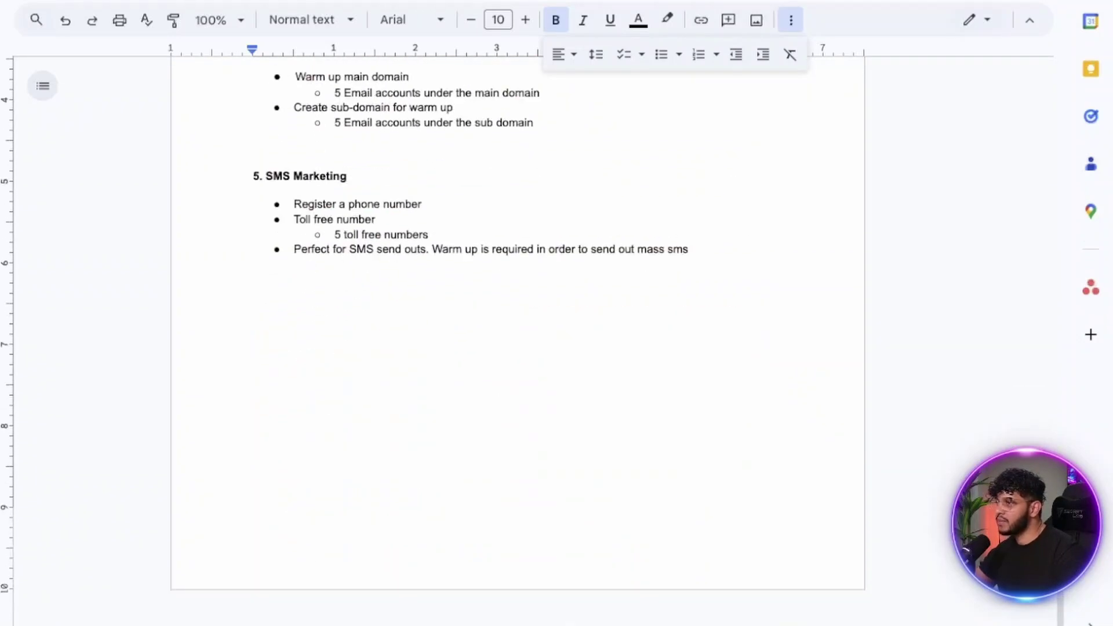
scroll(518, 329, up, 8)
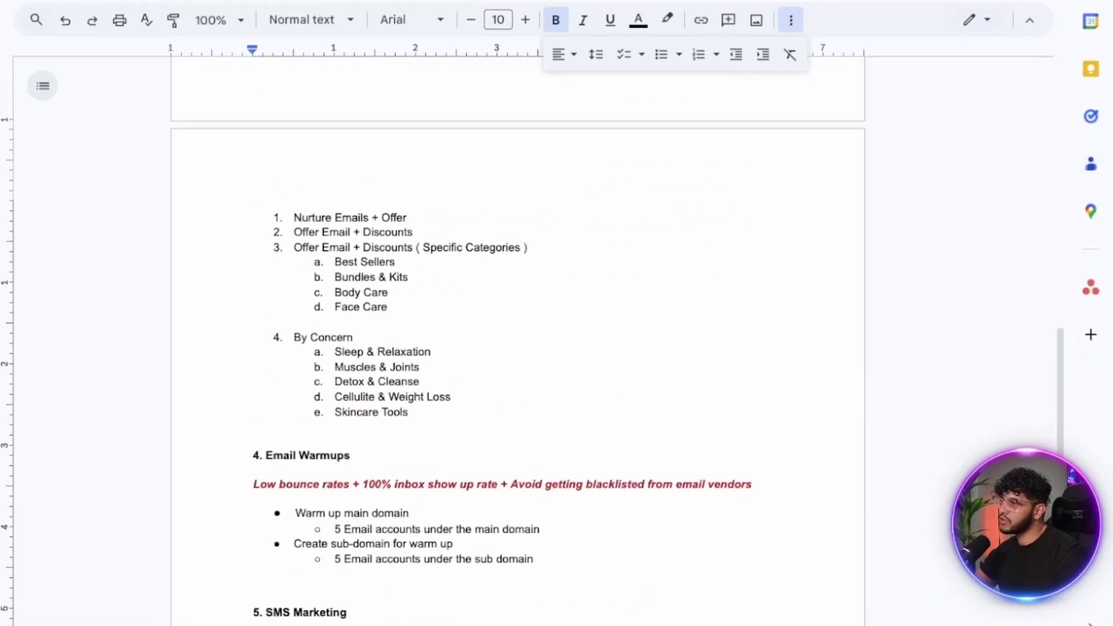
scroll(517, 342, up, 10)
scroll(516, 325, down, 3)
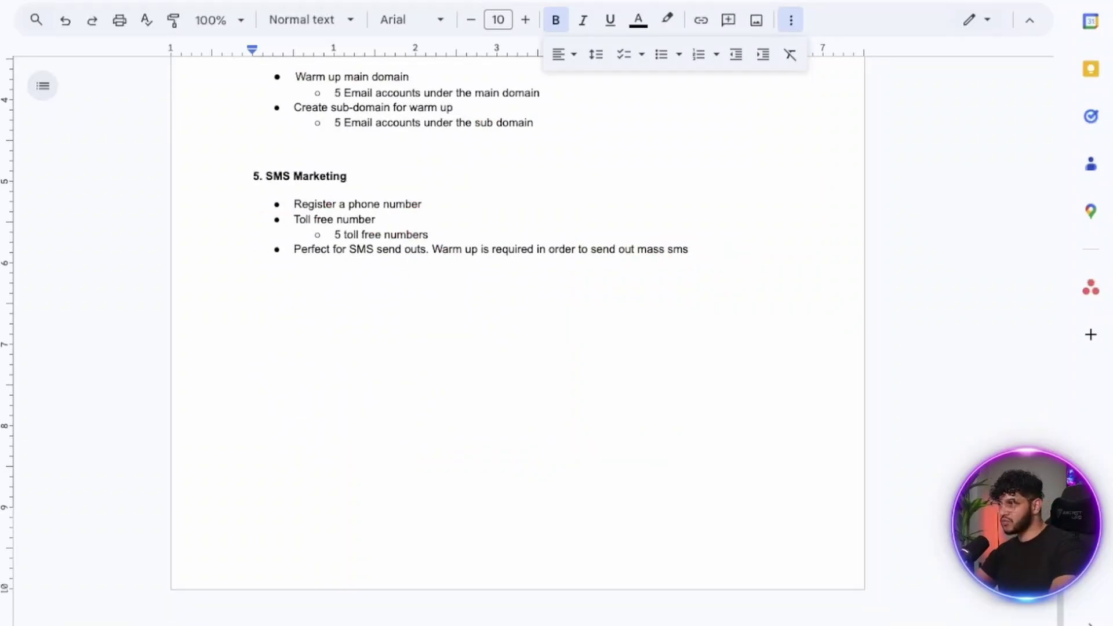
click(431, 235)
click(692, 250)
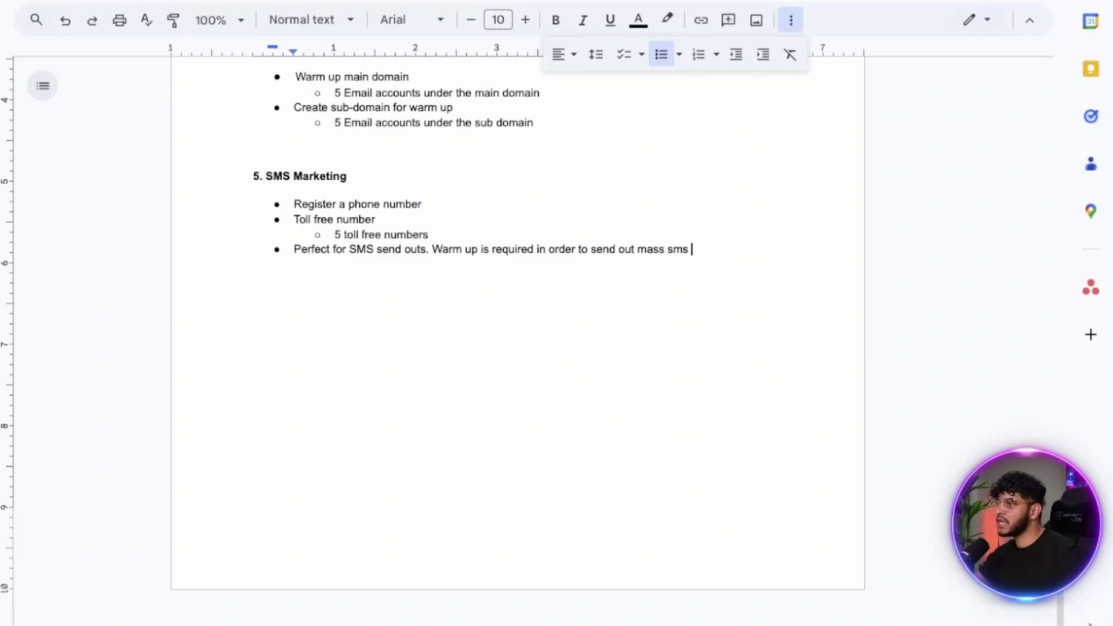
scroll(518, 325, up, 15)
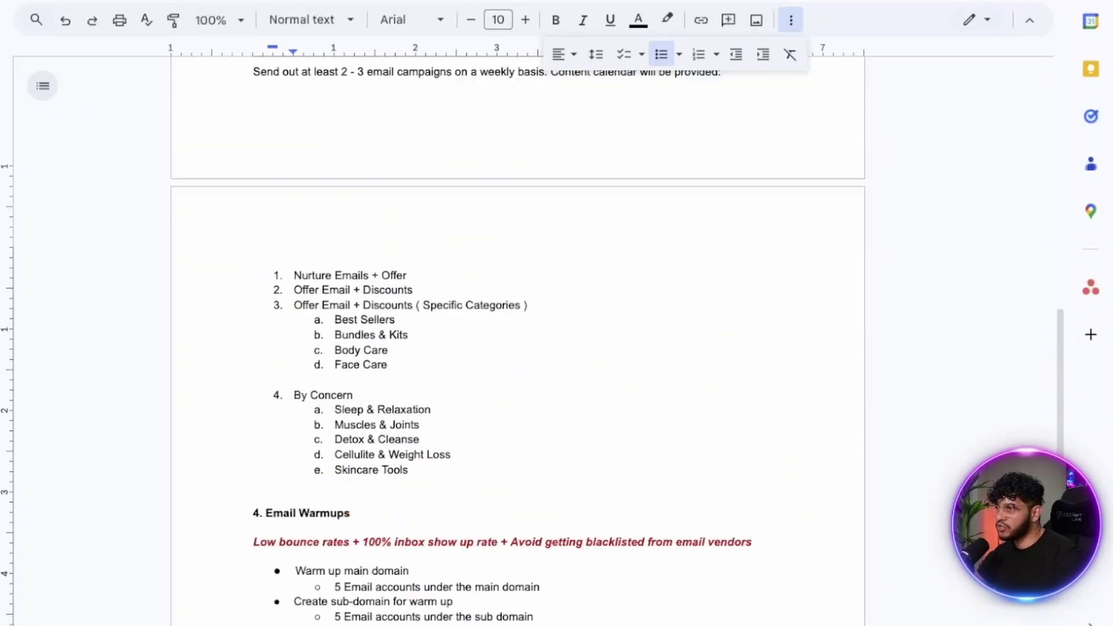
scroll(518, 325, down, 15)
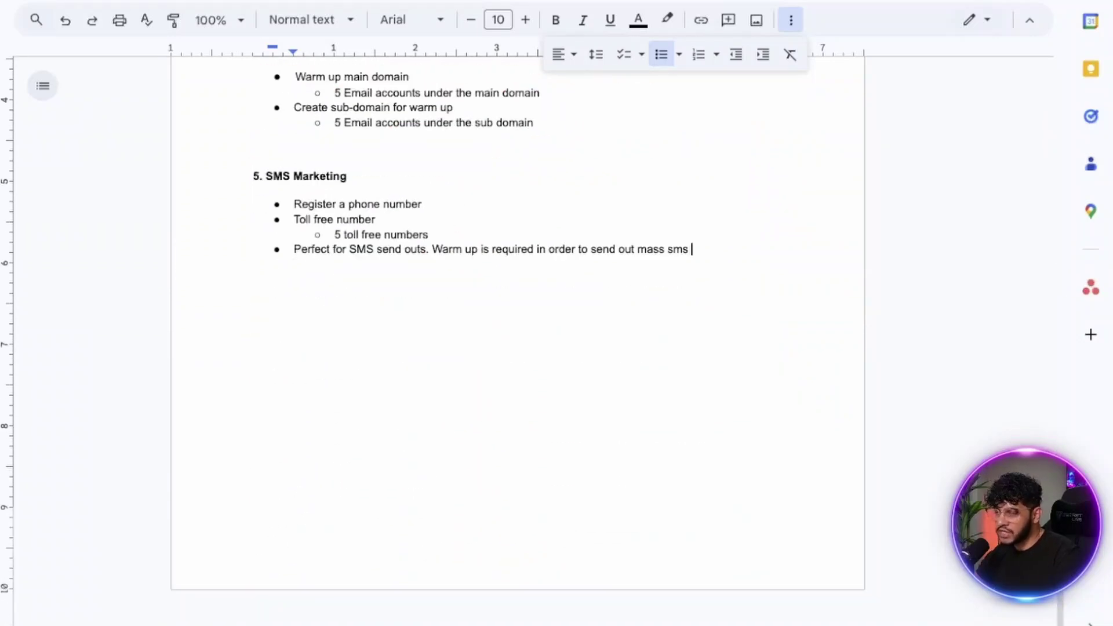
scroll(518, 324, up, 6)
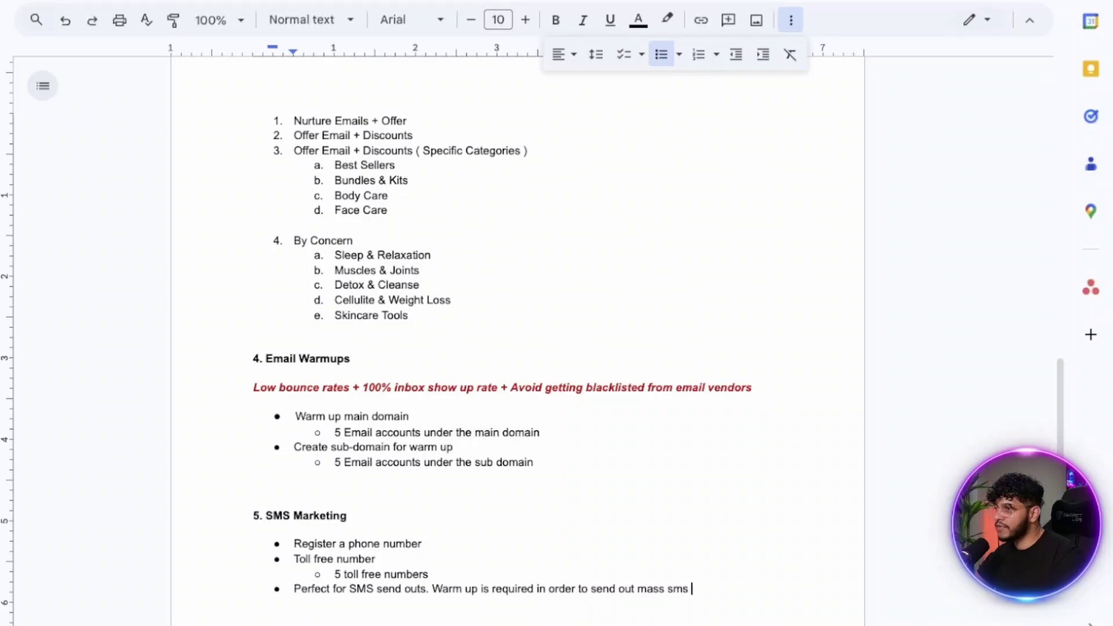
scroll(518, 325, up, 15)
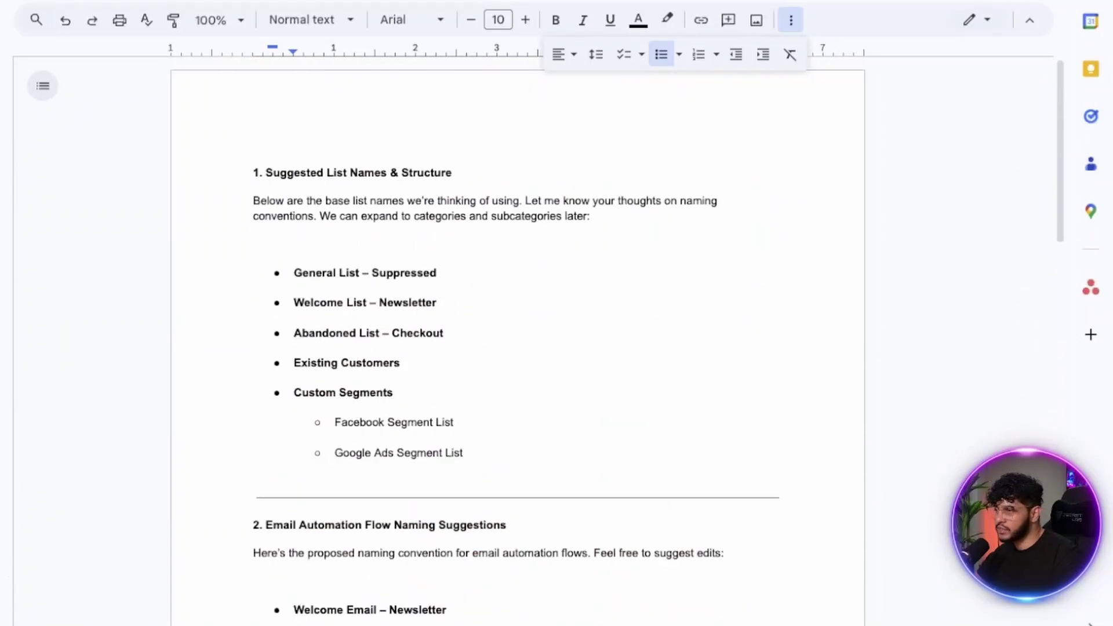
scroll(517, 325, down, 15)
scroll(517, 325, up, 8)
scroll(518, 325, up, 7)
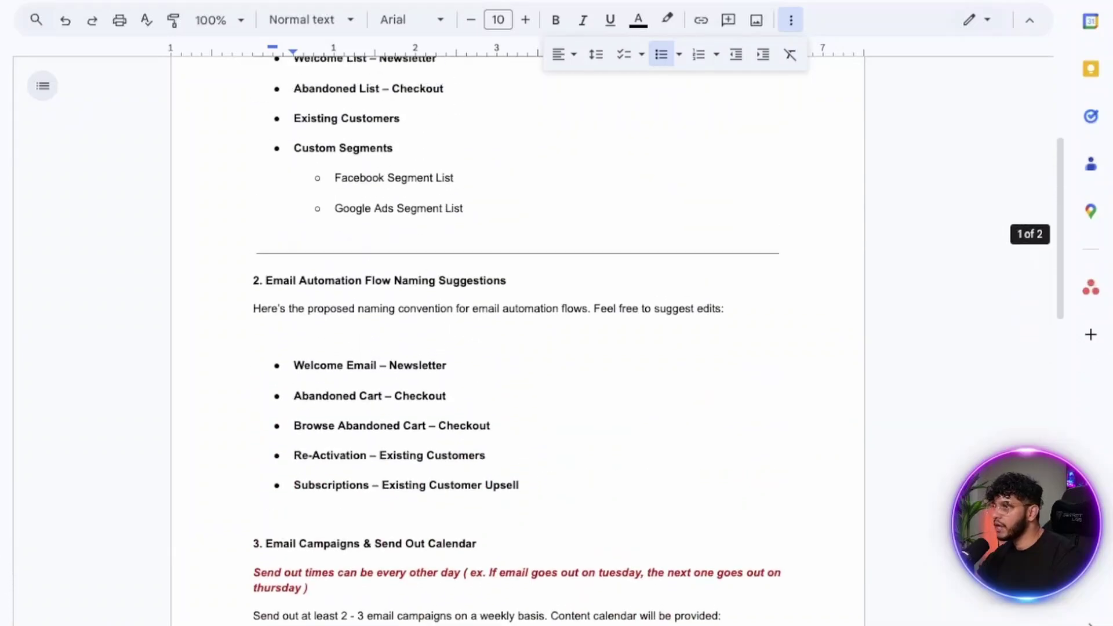
scroll(518, 325, down, 15)
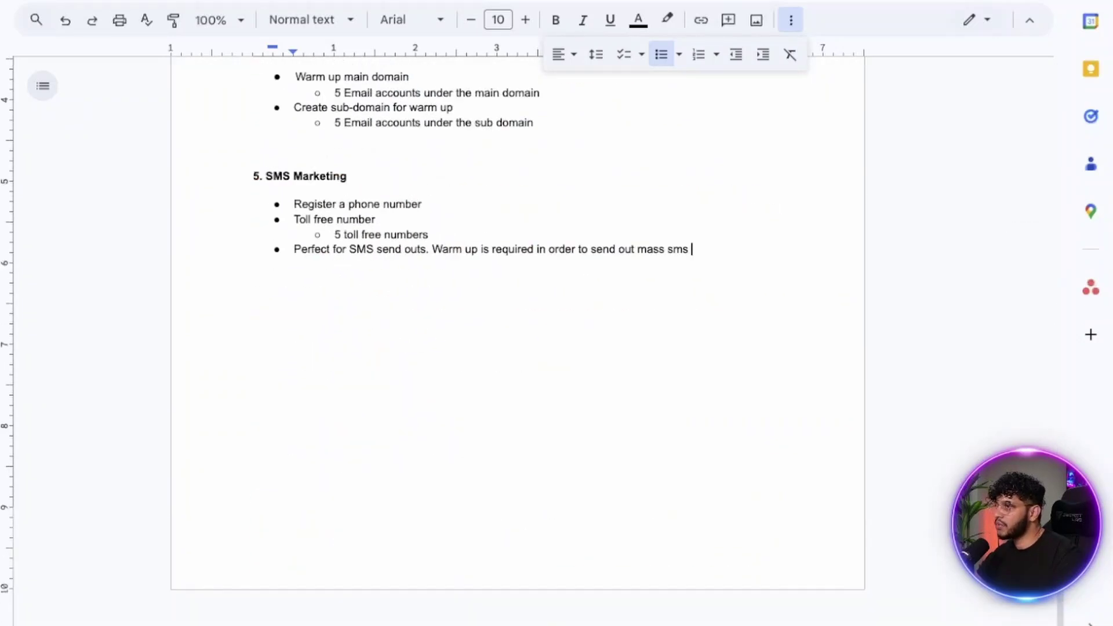
- Duplicate the "5. SMS Marketing" heading below the SMS bullets and renumber the copy as 6
scroll(518, 325, up, 5)
triple_click(300, 476)
key(ctrl+c)
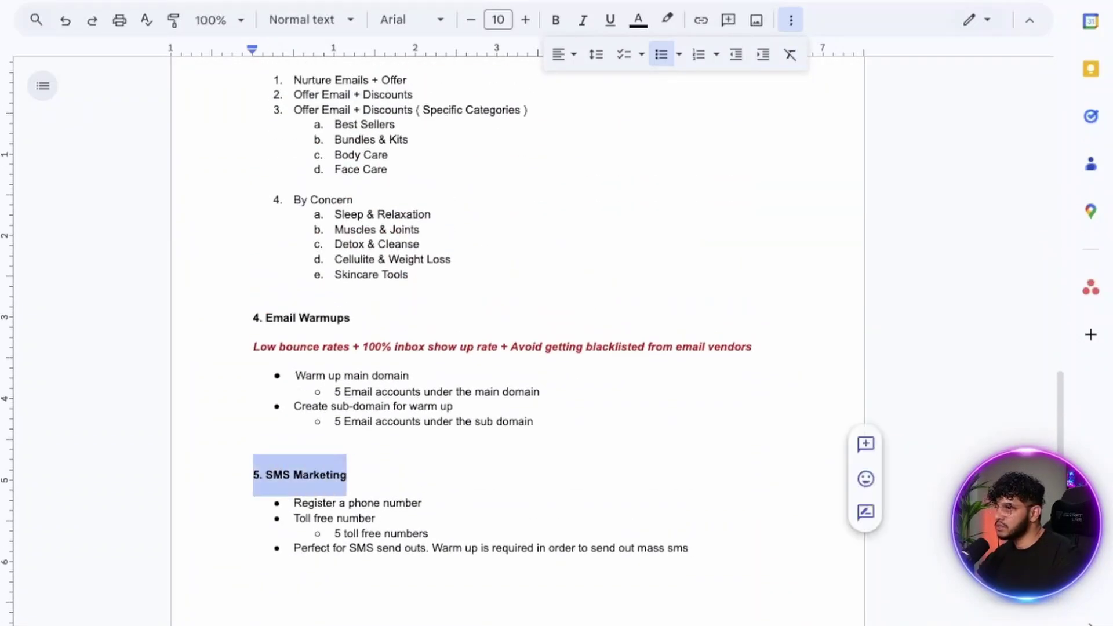
scroll(518, 325, down, 5)
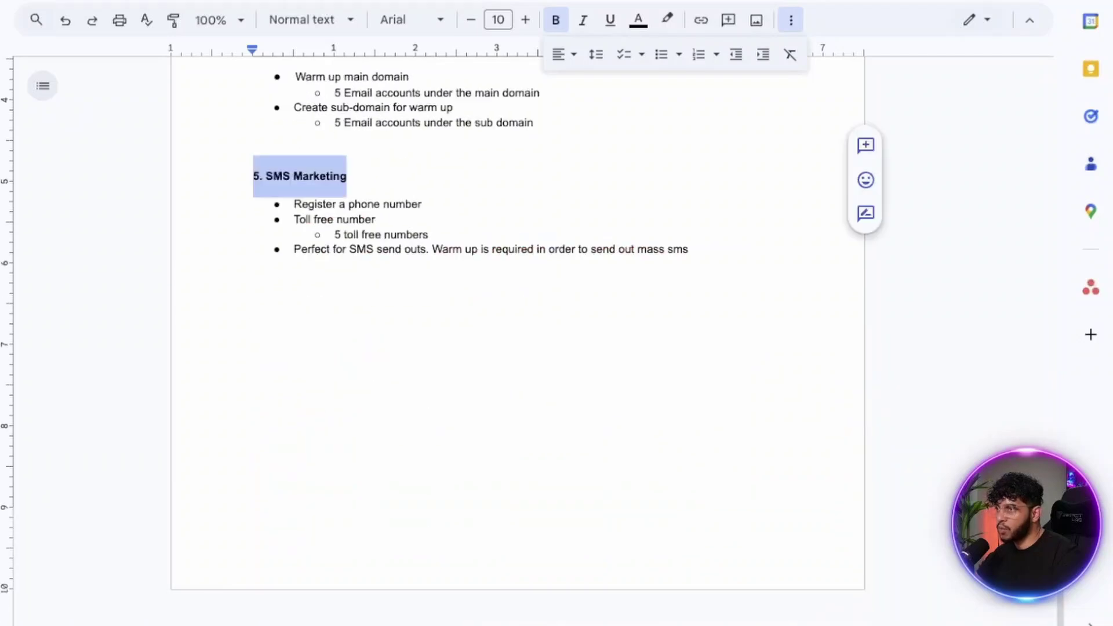
click(254, 274)
key(ctrl+v)
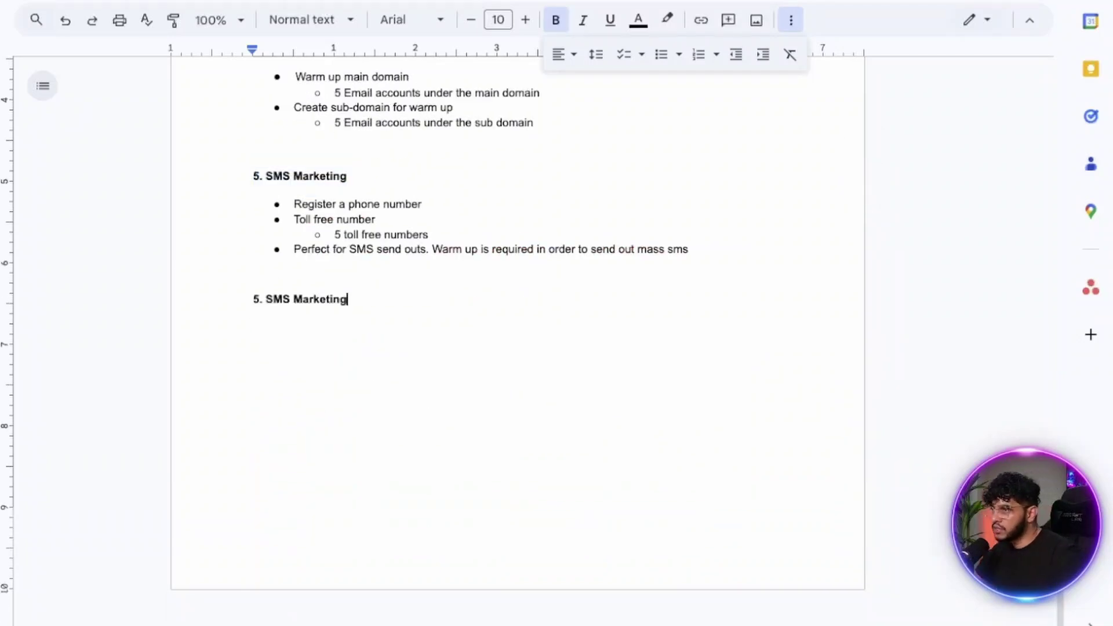
double_click(256, 300)
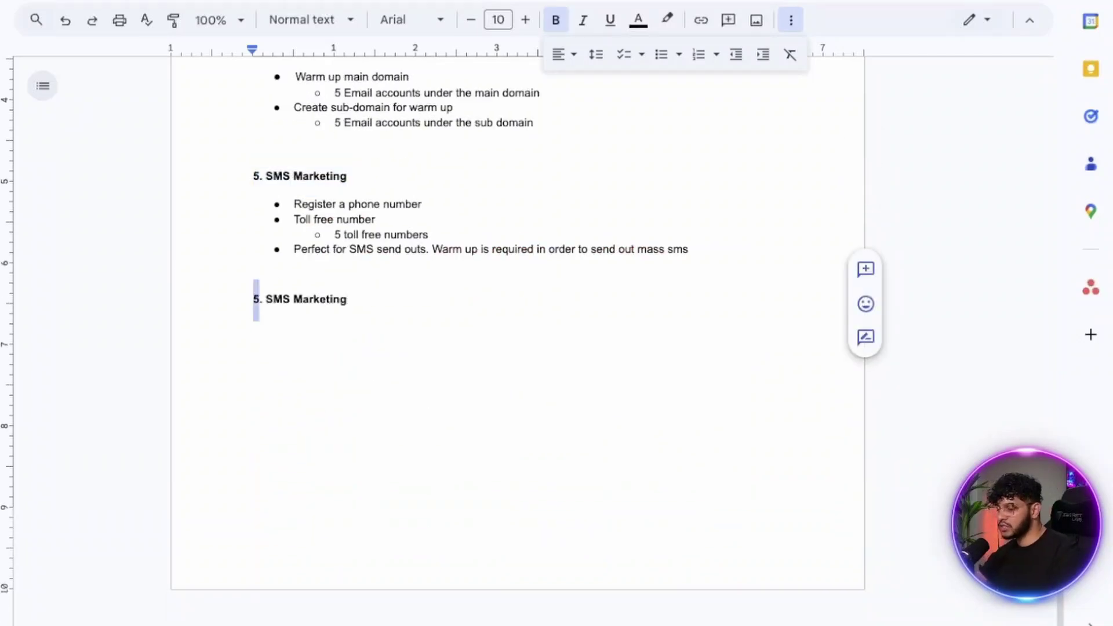
text(6)
- Replace the title text of heading 6 with "Notifications Emails"
double_click(341, 299)
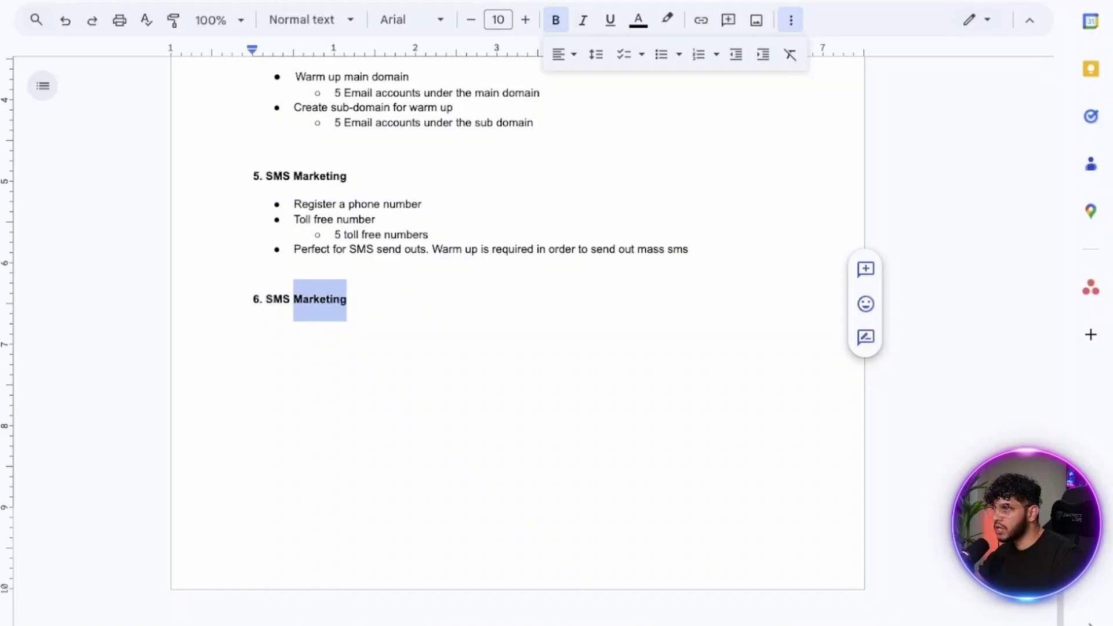
drag(265, 299, 347, 299)
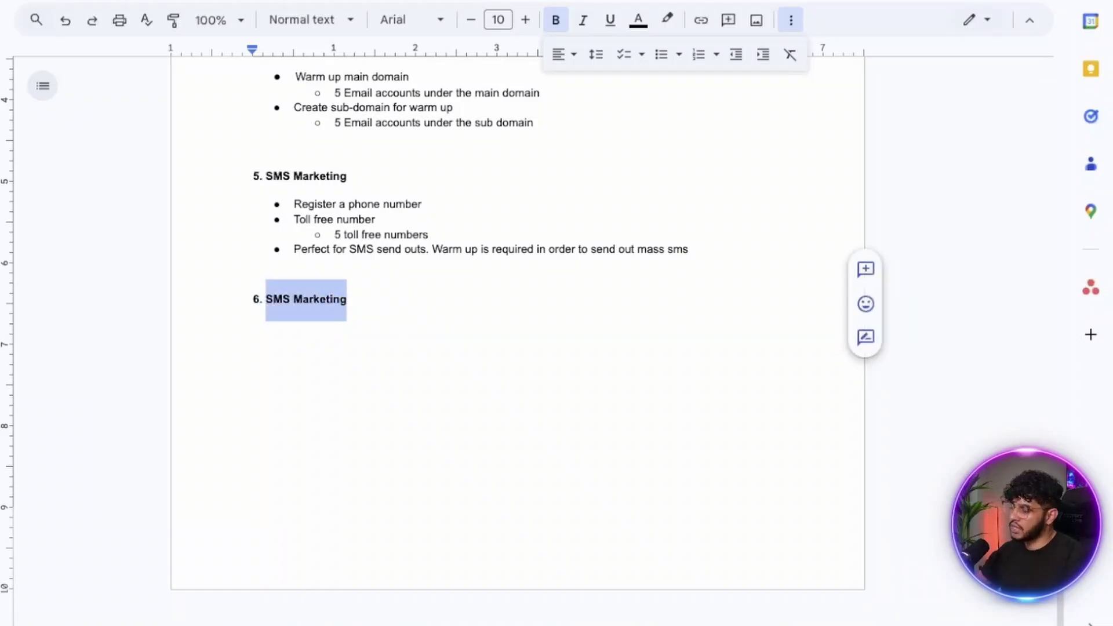
text(Notifi)
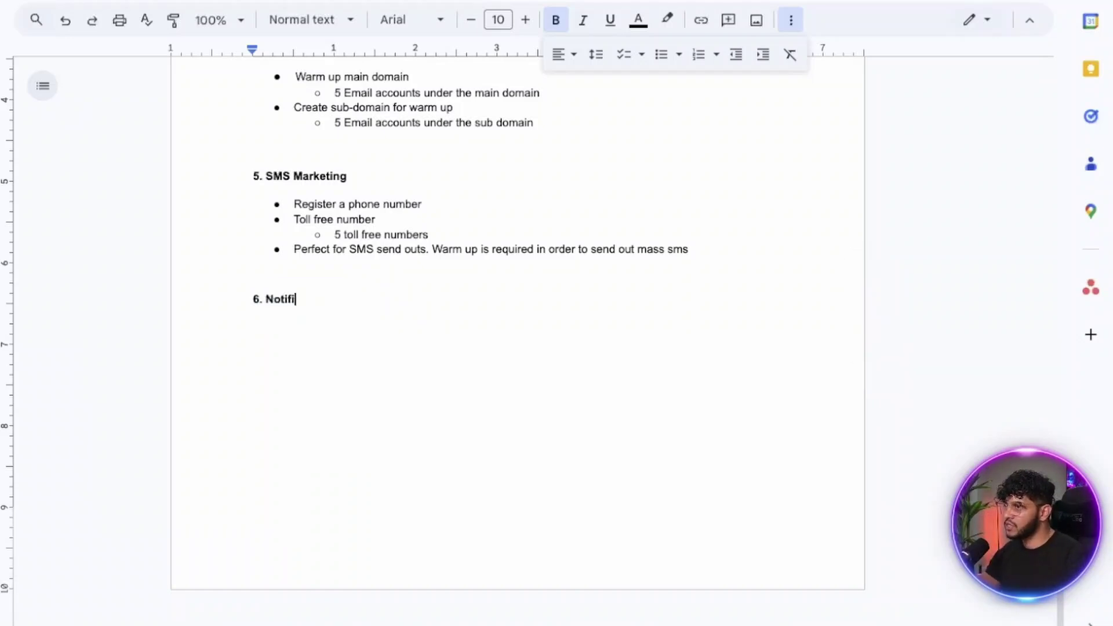
text(cations Emaoil)
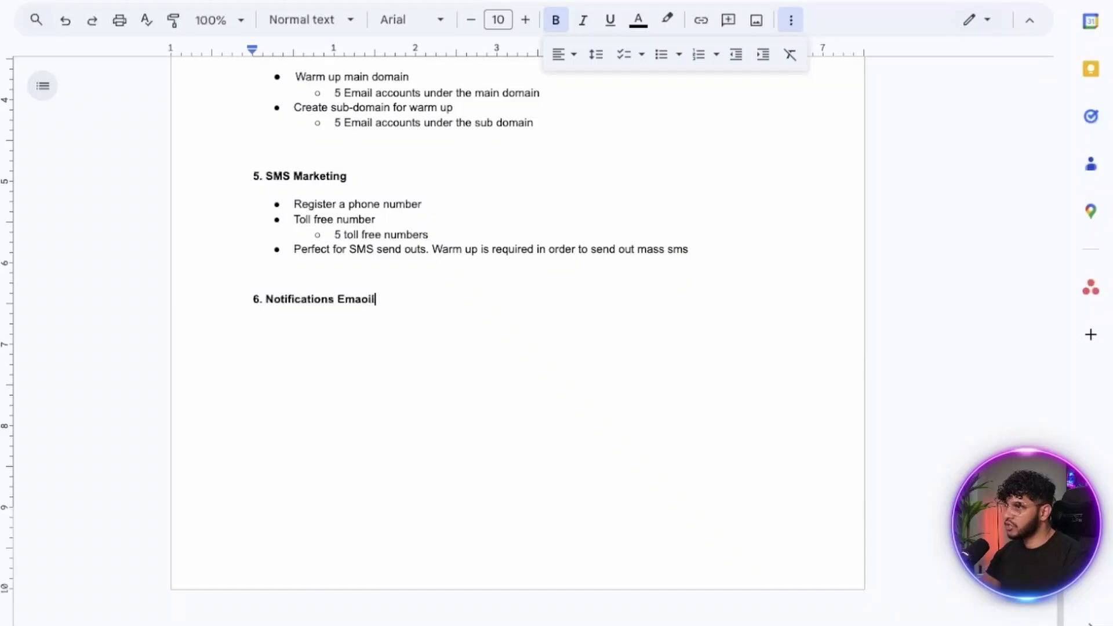
key(BackSpace)
key(BackSpace)
text(il)
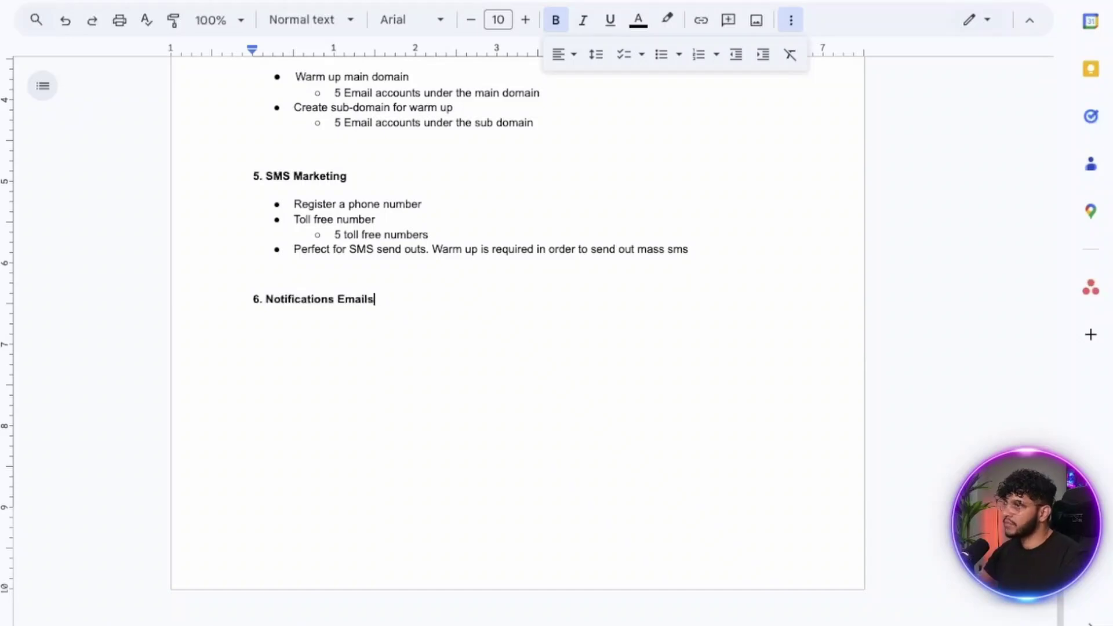
text(s)
- Start a bulleted list under heading 6 with "Order confirmation emails", "Subscription emails" and "Delivery Emails"
key(Return)
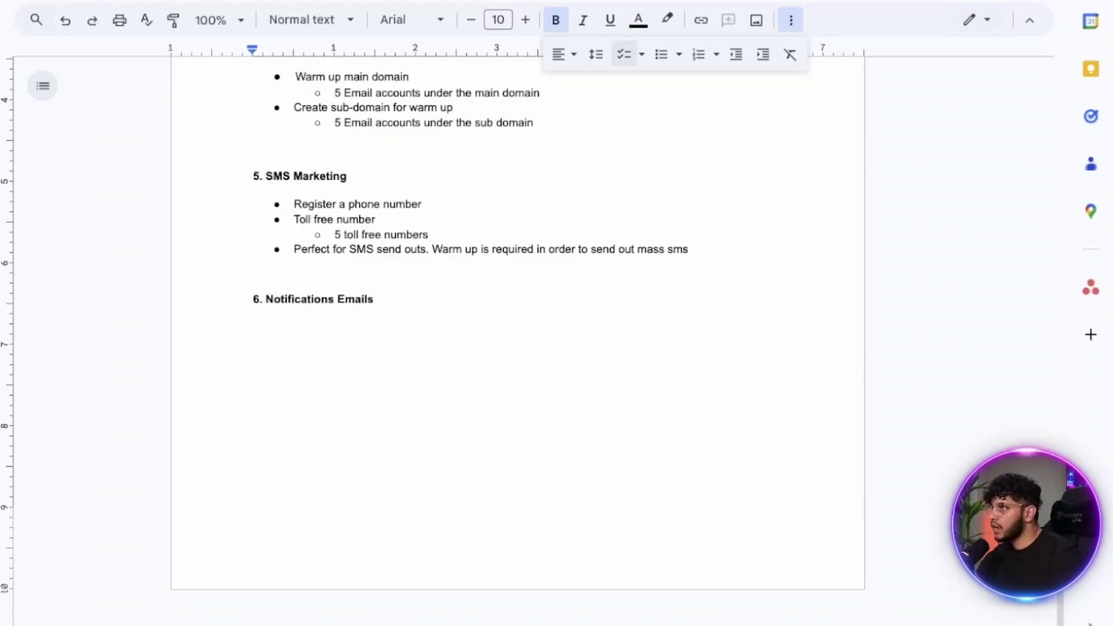
click(661, 54)
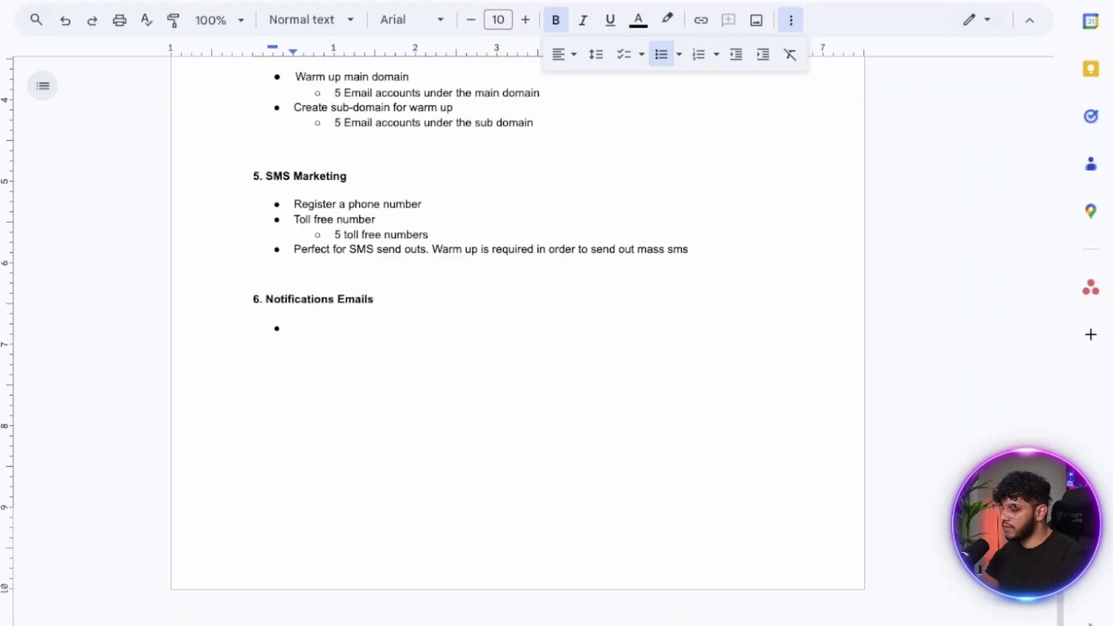
text(Order conf)
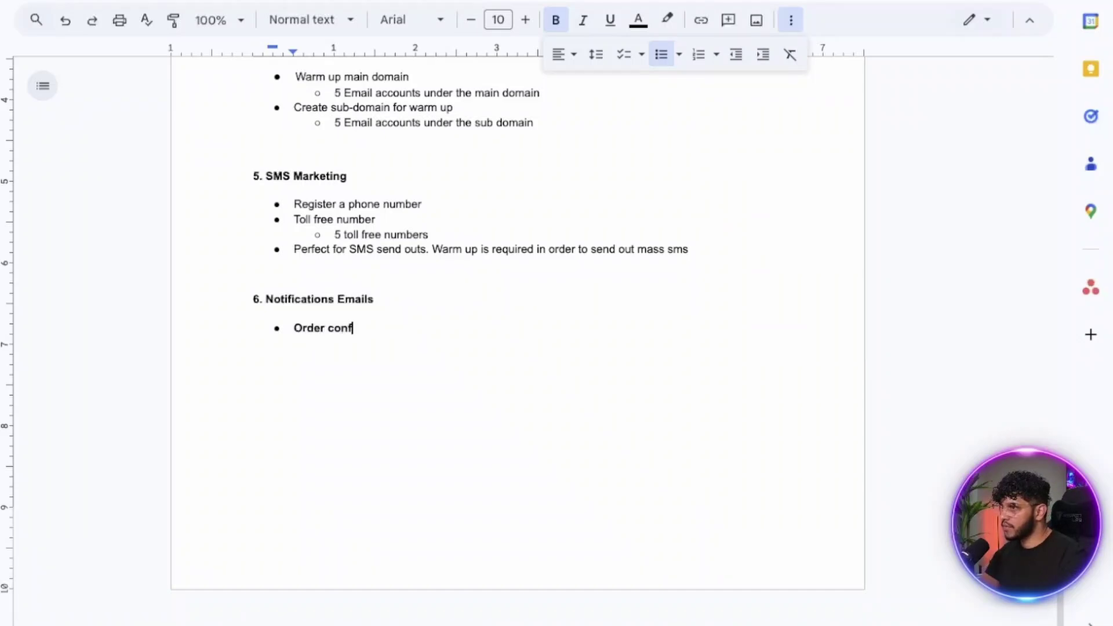
text(irmation emails)
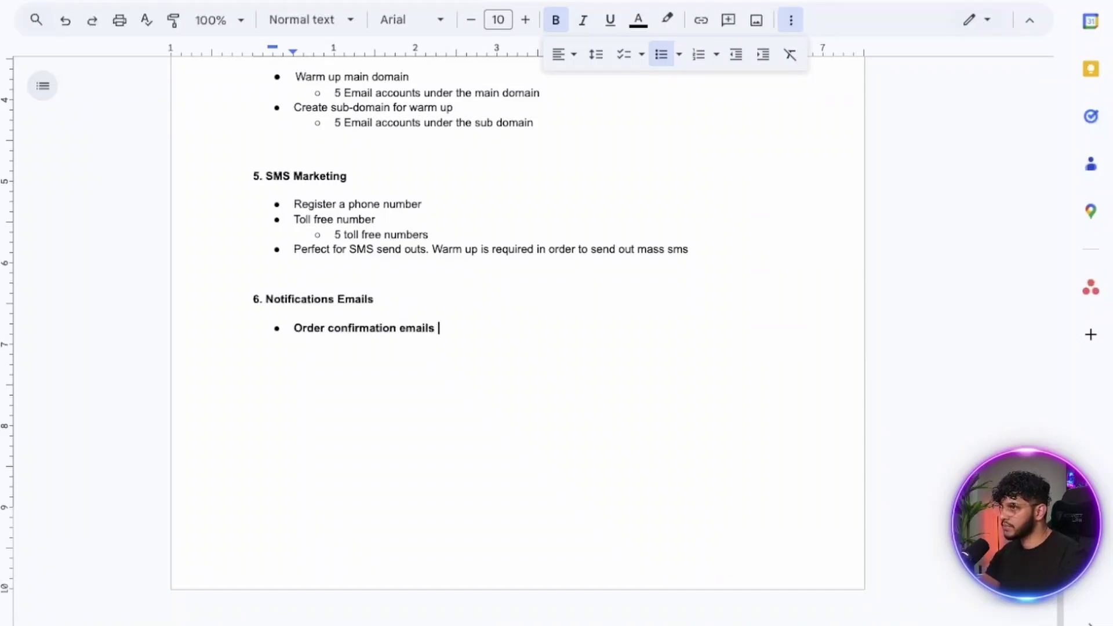
key(Return)
text(Subsc)
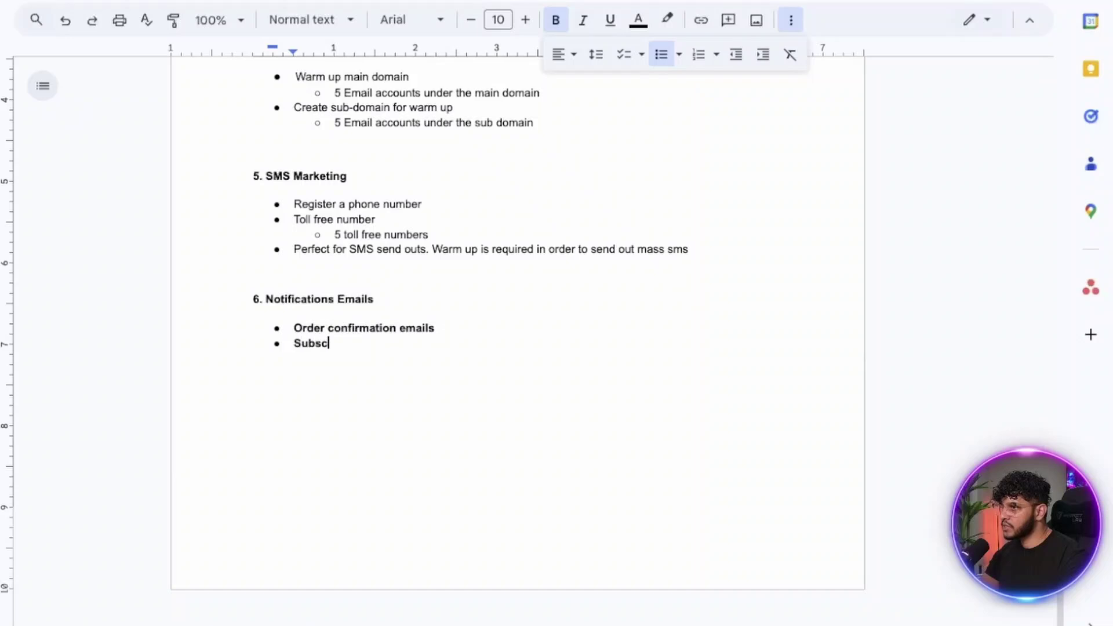
text(ription emails)
key(Return)
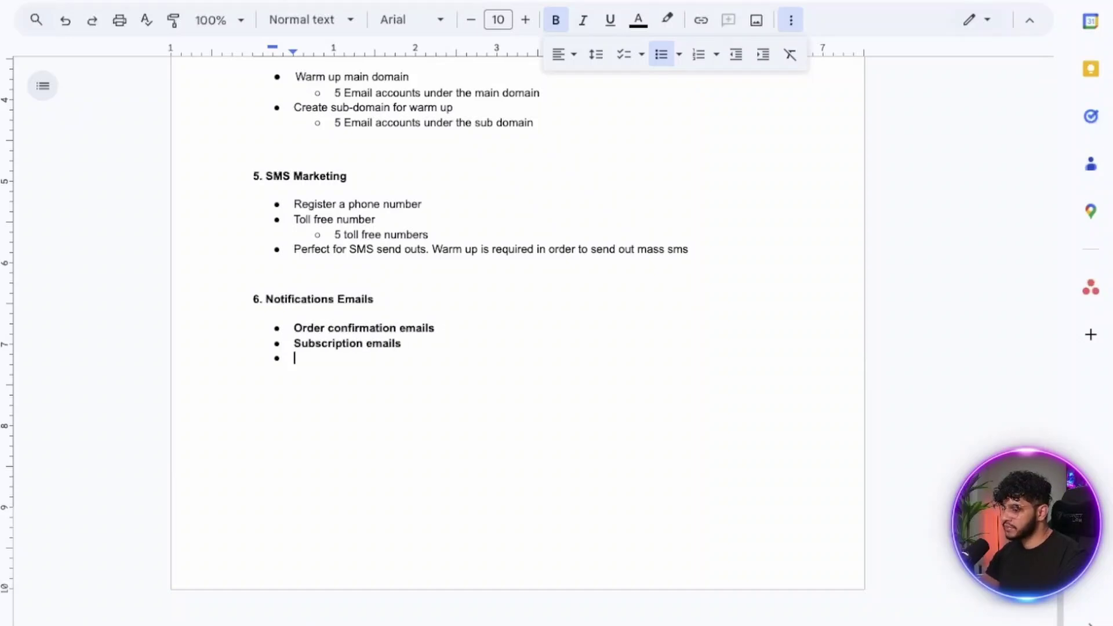
text(Delivery Emails)
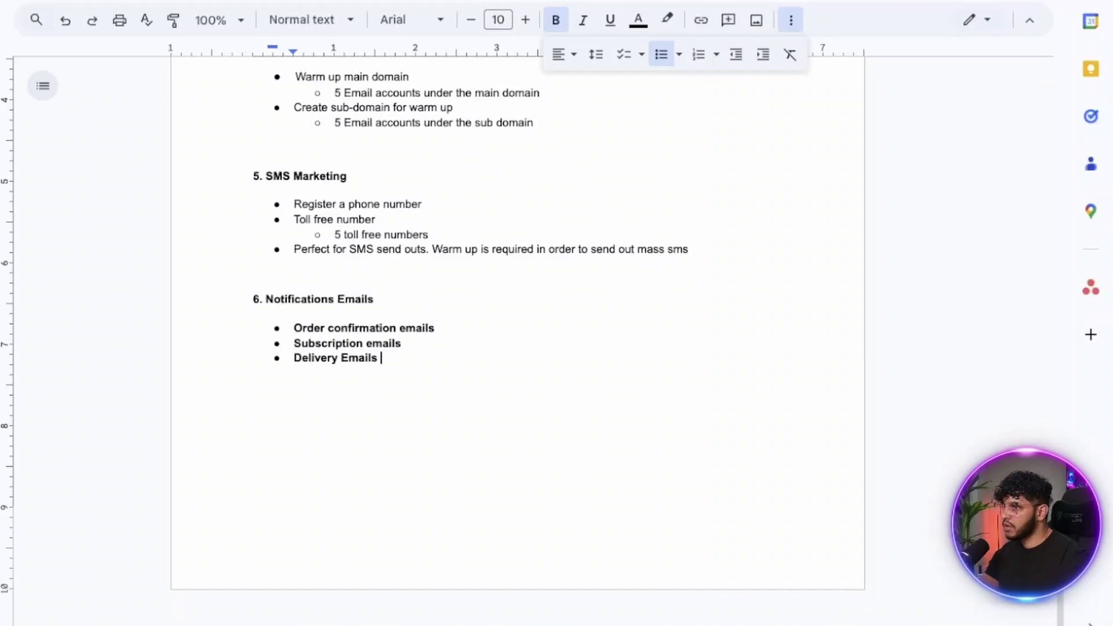
- Add a fourth bullet, "Card Cancellation or Reminder Emails", below "Delivery Emails" under heading 6
key(Return)
text(Card Caned)
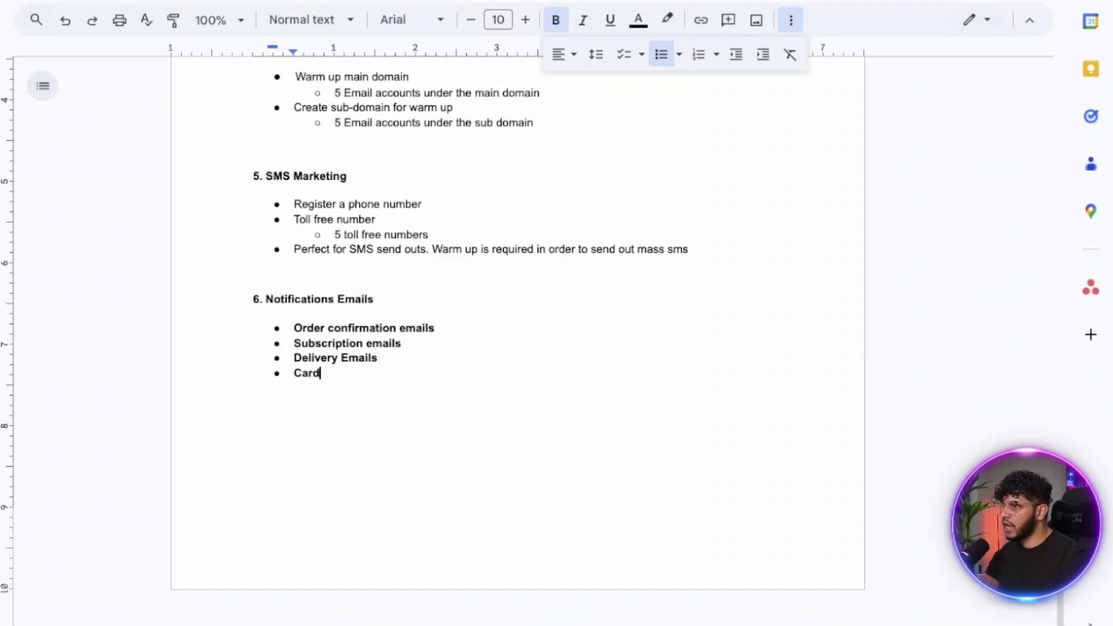
key(BackSpace)
key(BackSpace)
text(cel)
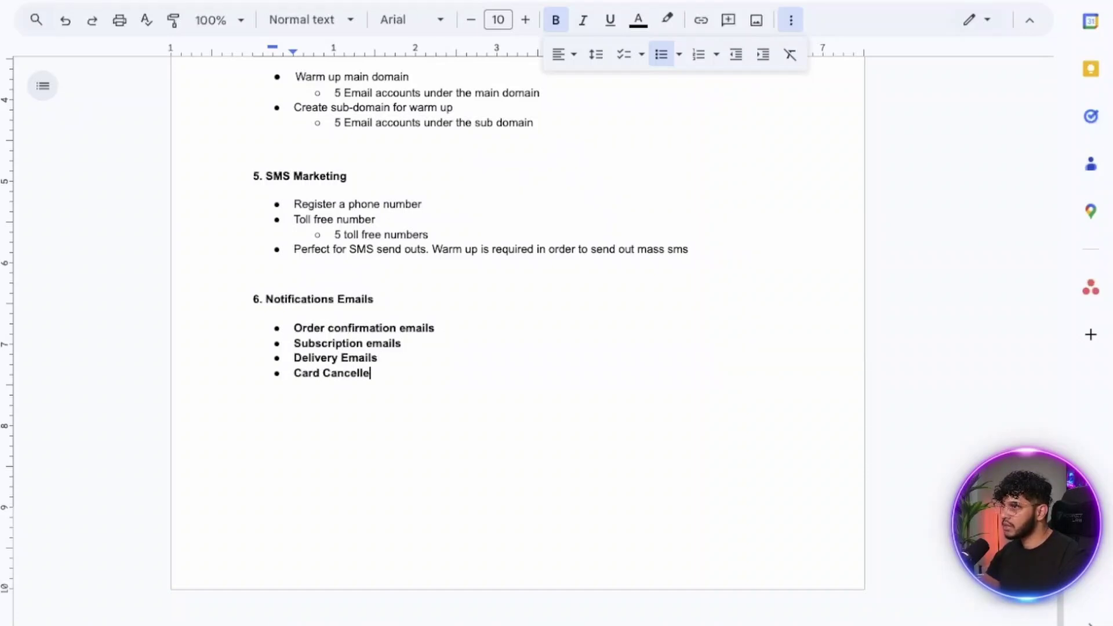
text(lation or)
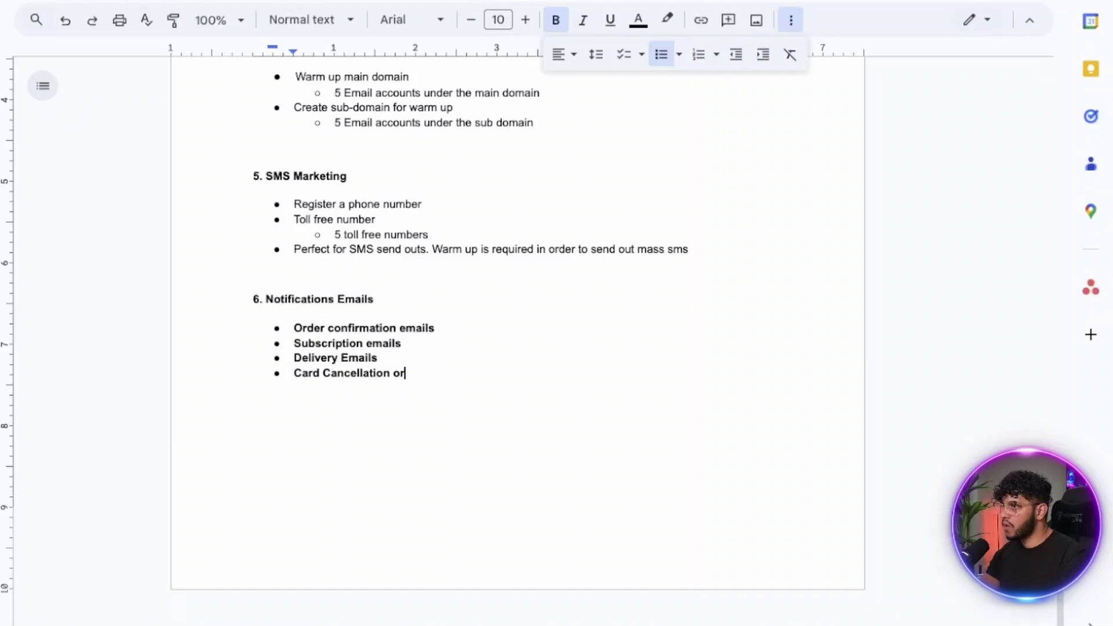
text( Reminder Emaio)
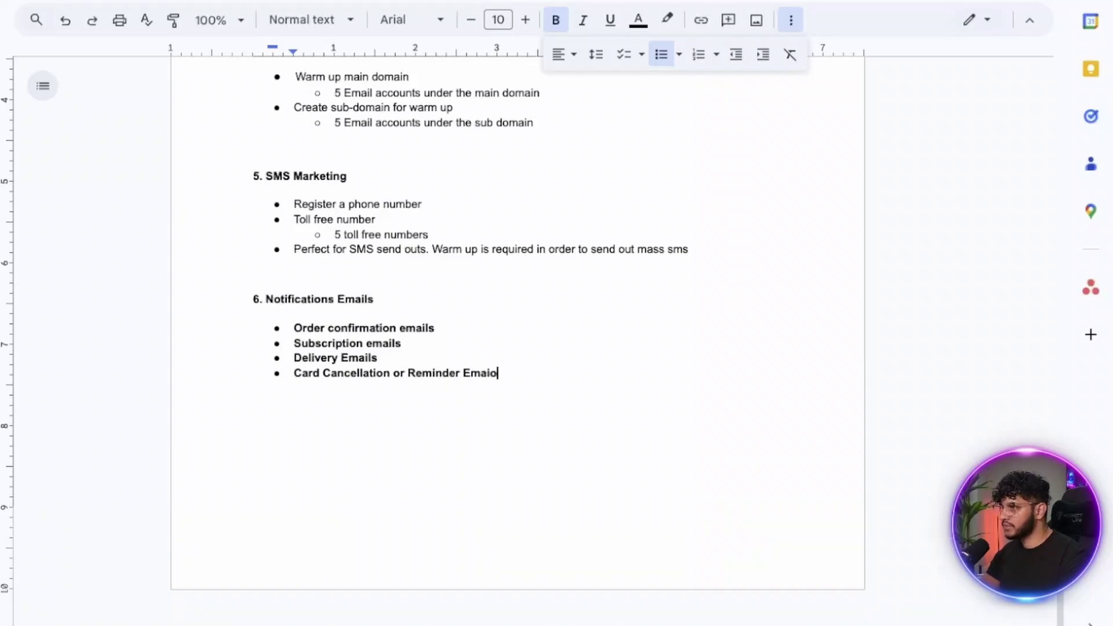
key(BackSpace)
text(ls.)
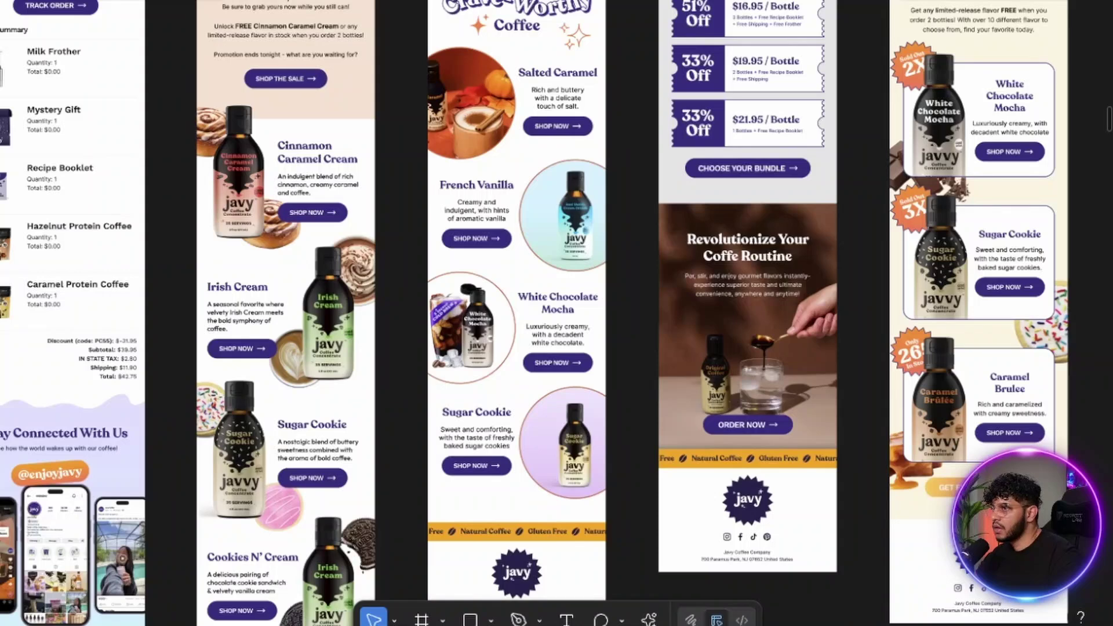
- Switch to the Javy email designs in Figma and locate the "Order Shipped!" notification email
scroll(557, 313, down, 5)
scroll(556, 388, right, 5)
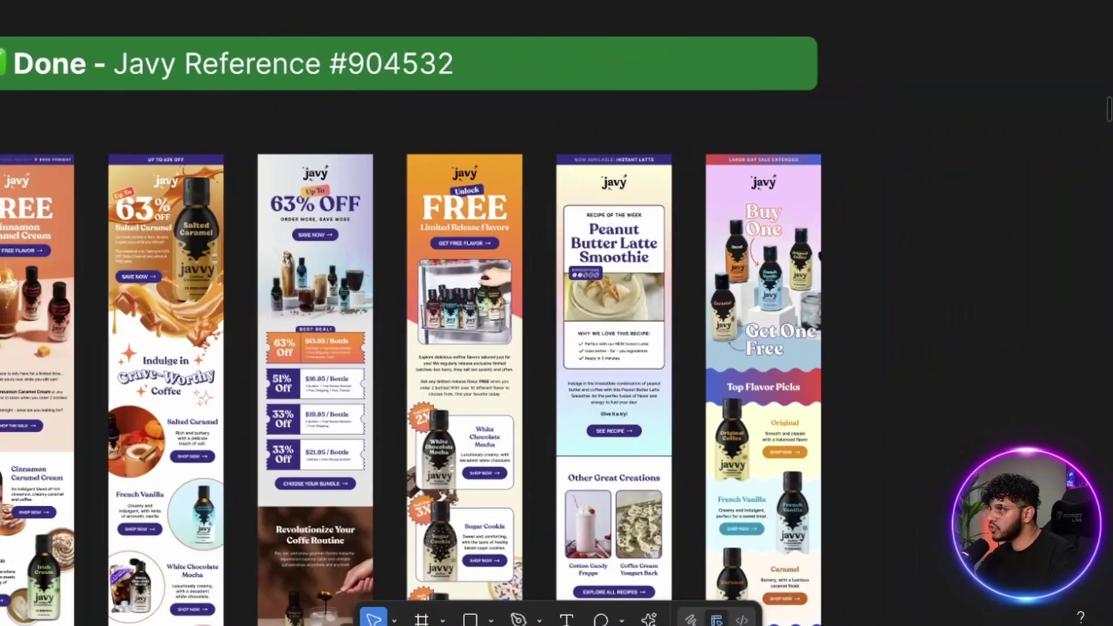
scroll(556, 388, left, 10)
scroll(557, 388, right, 5)
scroll(216, 205, up, 5)
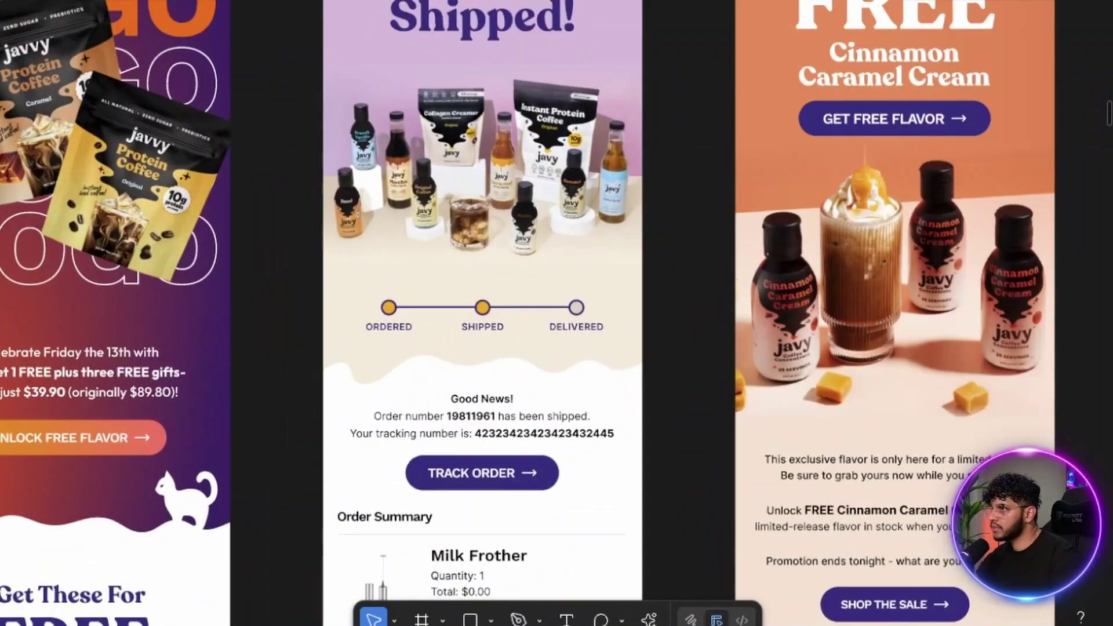
scroll(474, 313, down, 2)
scroll(474, 313, up, 3)
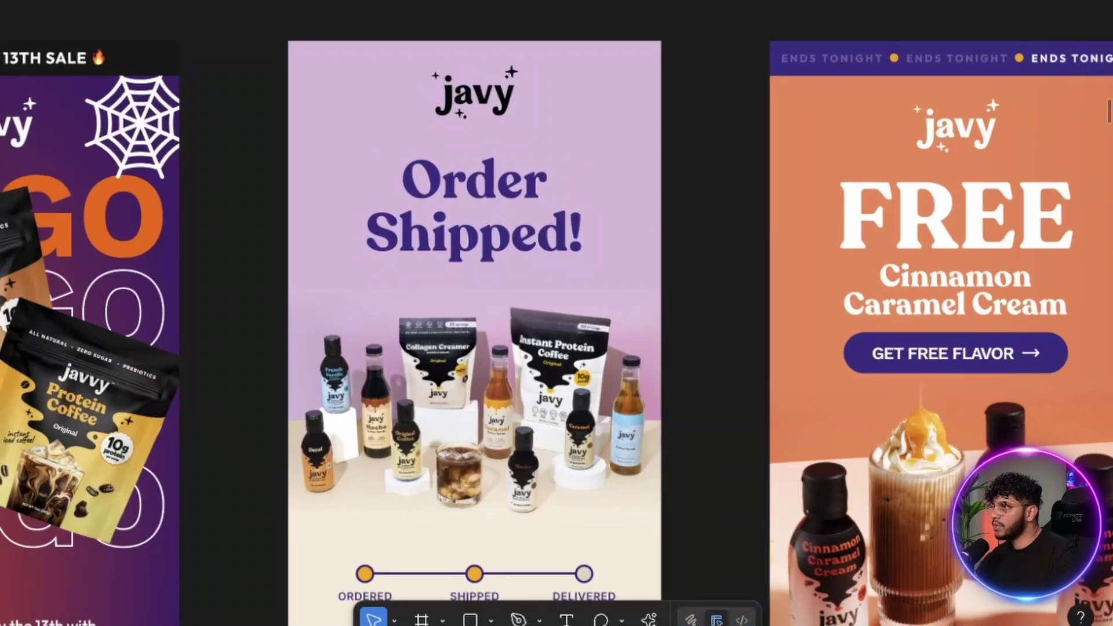
- Examine the "Order Shipped!" email from its delivery tracker and order summary down to the social section and shipping footer
scroll(474, 313, down, 3)
scroll(498, 313, down, 2)
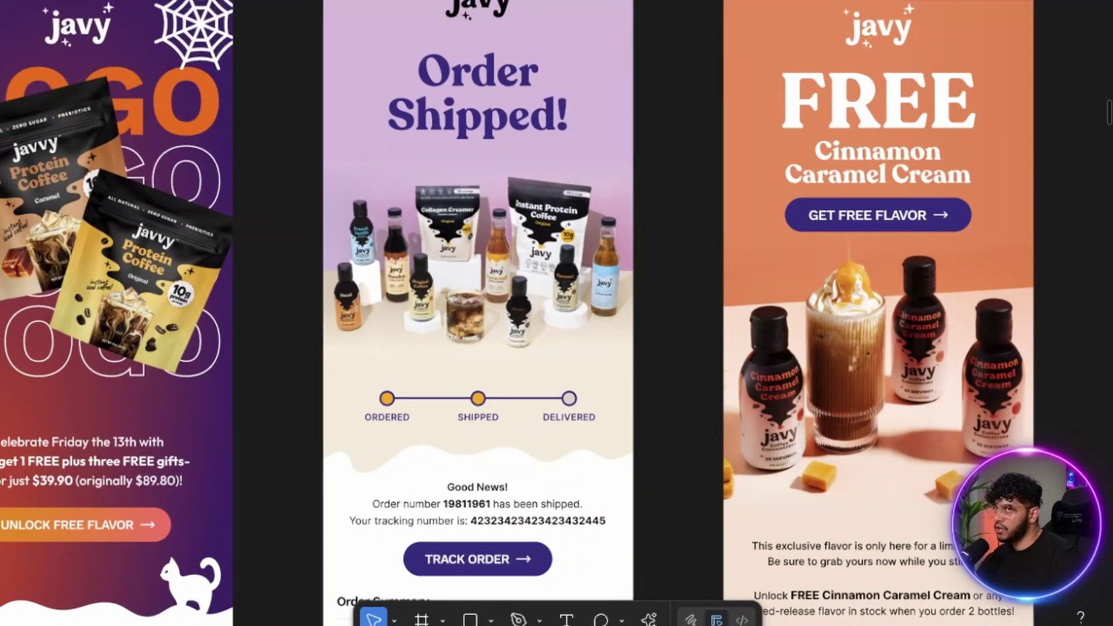
scroll(517, 313, up, 1)
scroll(517, 313, up, 1)
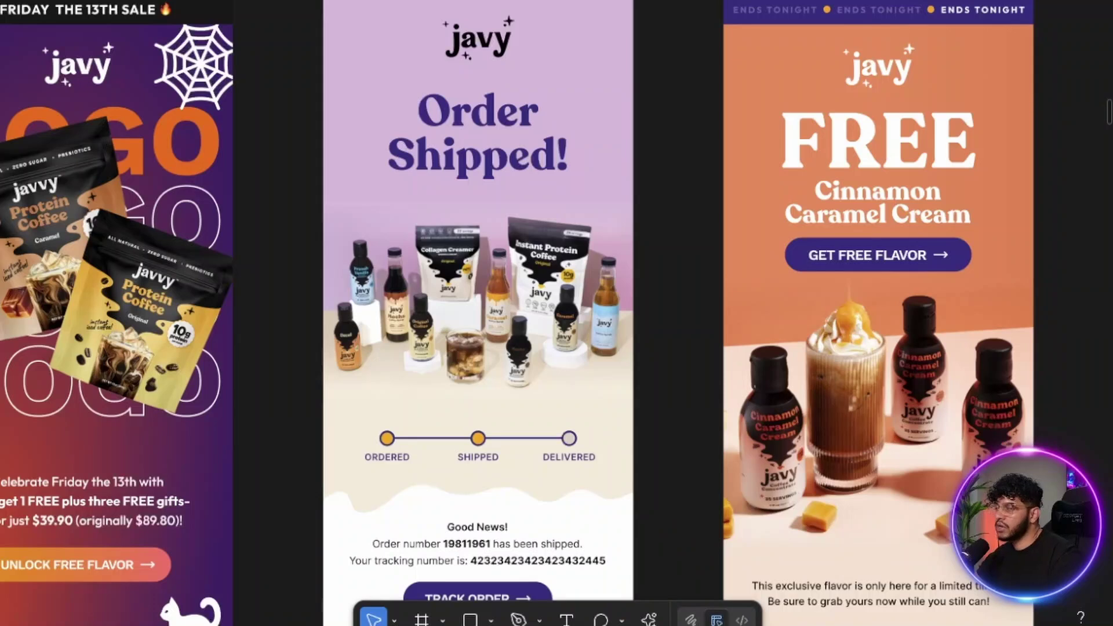
scroll(517, 313, down, 1)
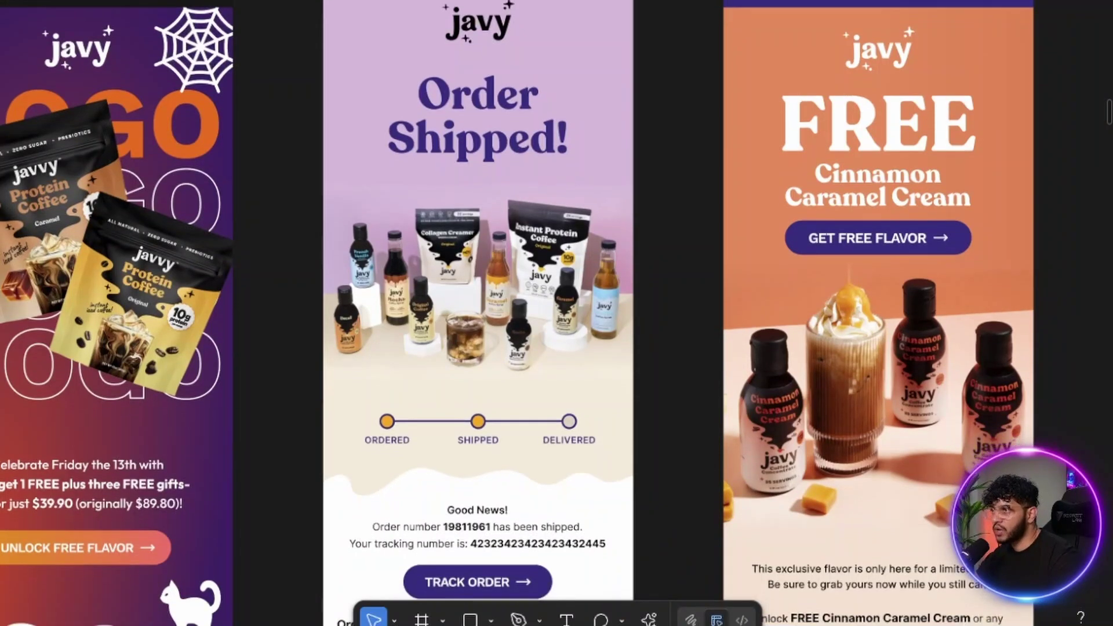
scroll(517, 313, down, 2)
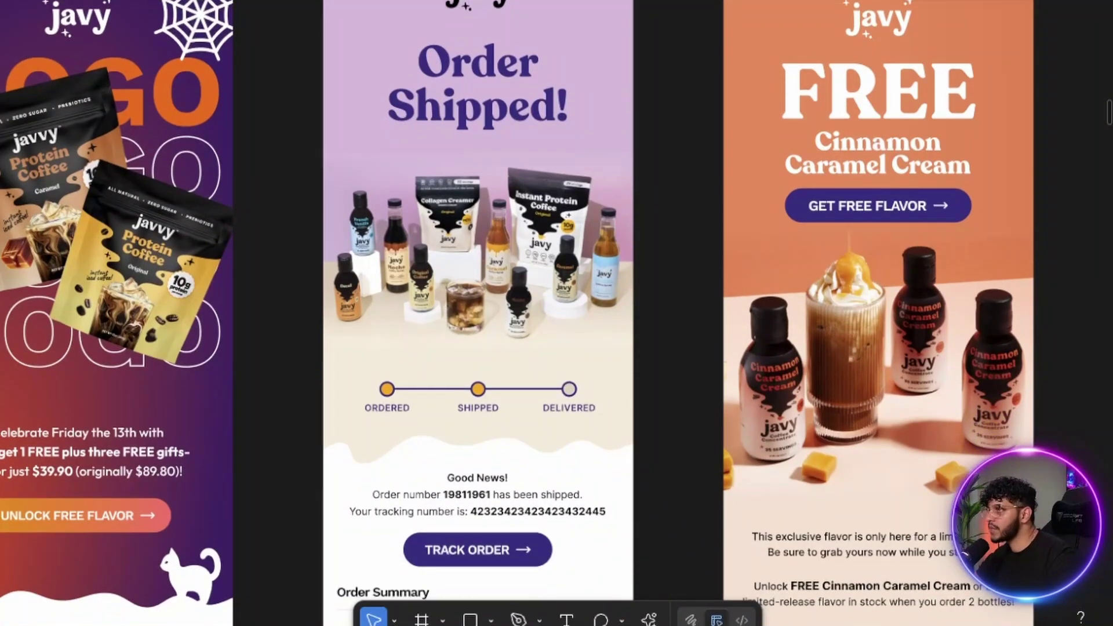
scroll(517, 313, down, 2)
scroll(517, 313, down, 20)
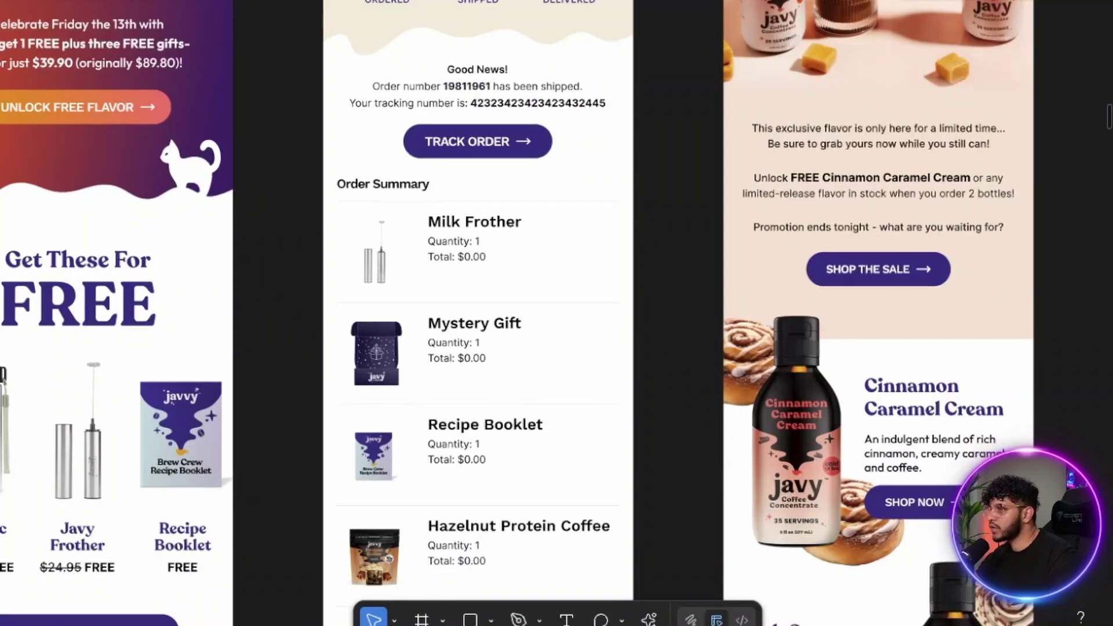
scroll(517, 313, down, 20)
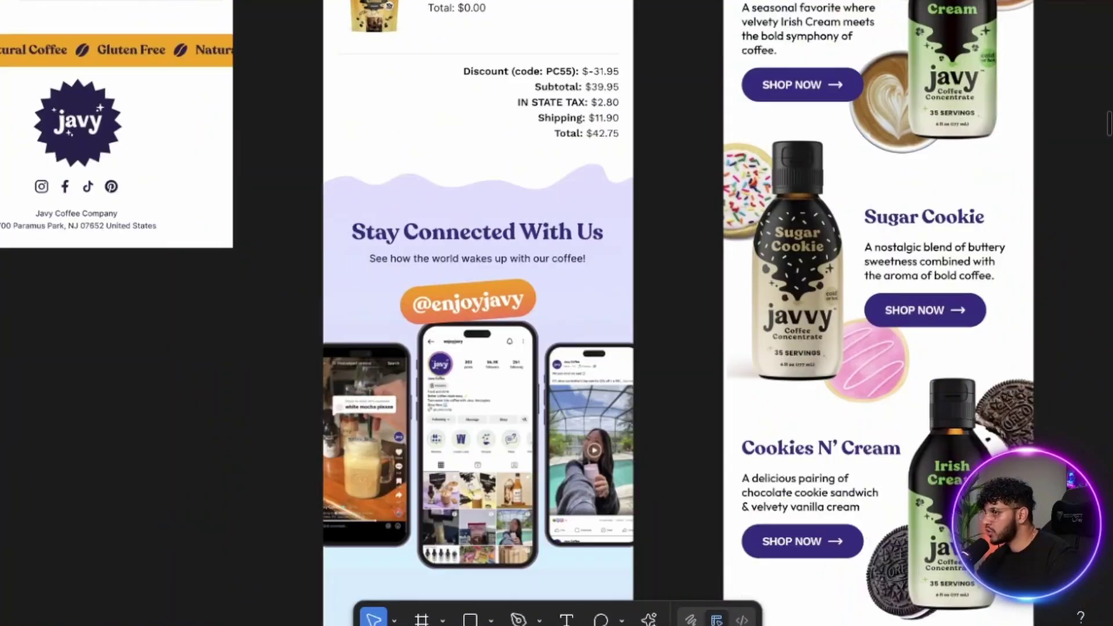
scroll(517, 313, down, 12)
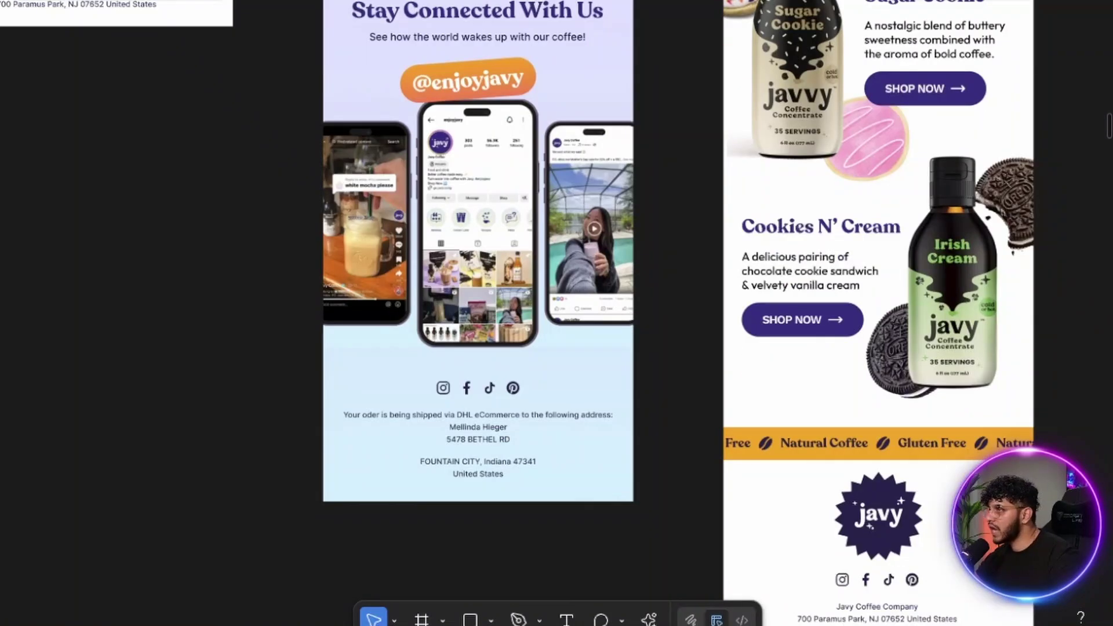
scroll(517, 313, up, 20)
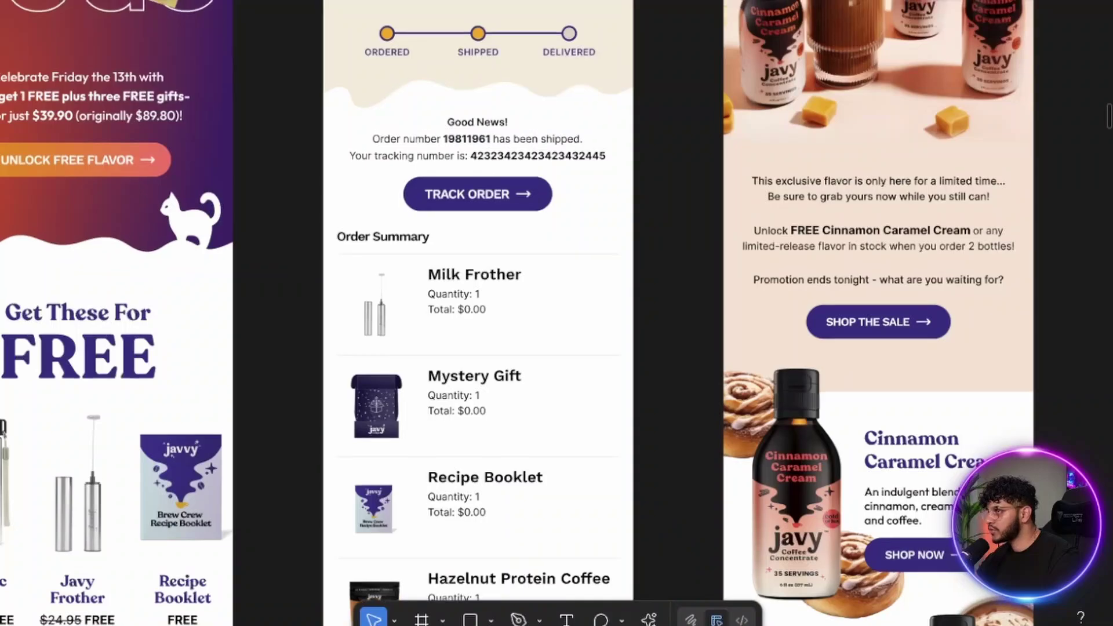
scroll(518, 313, up, 20)
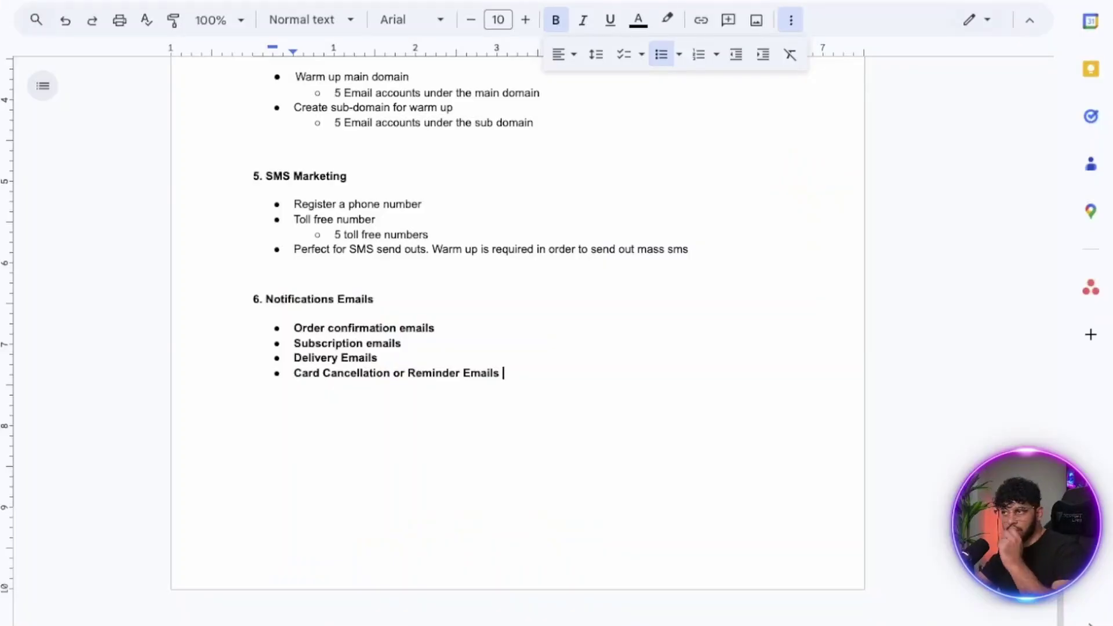
- Back in Google Docs, remove the bold formatting from the four bullets under "6. Notifications Emails"
drag(504, 374, 302, 344)
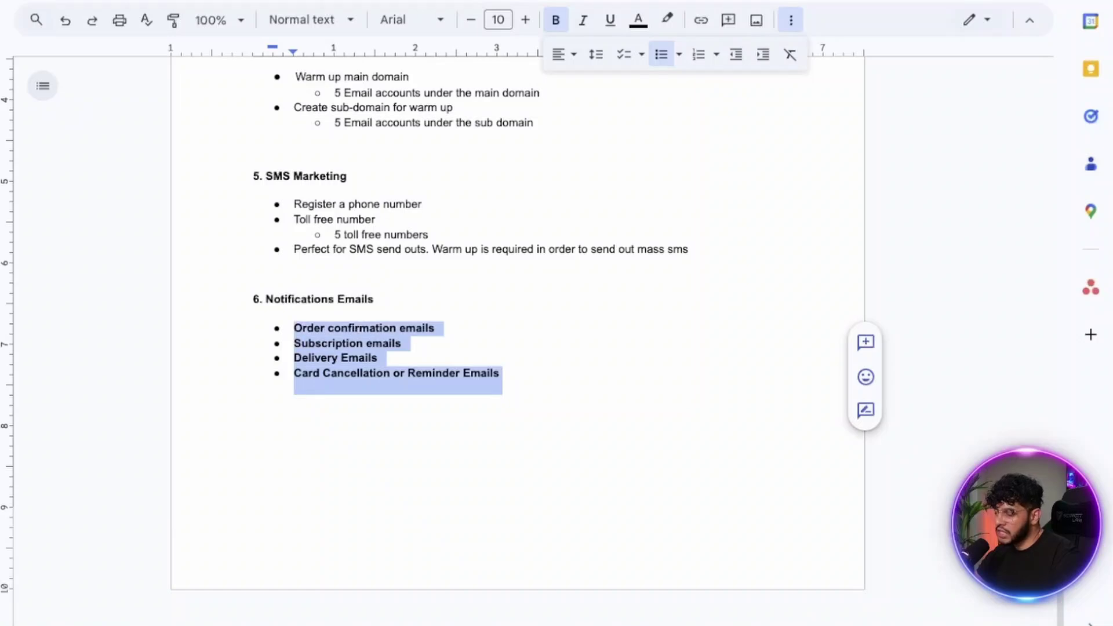
key(ctrl+b)
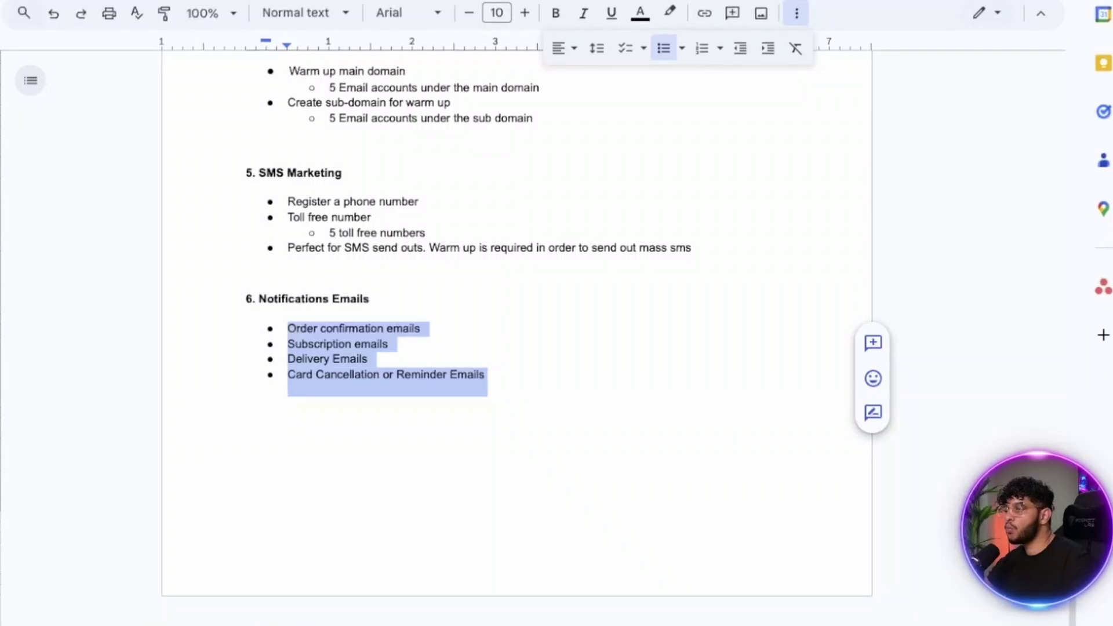
click(372, 359)
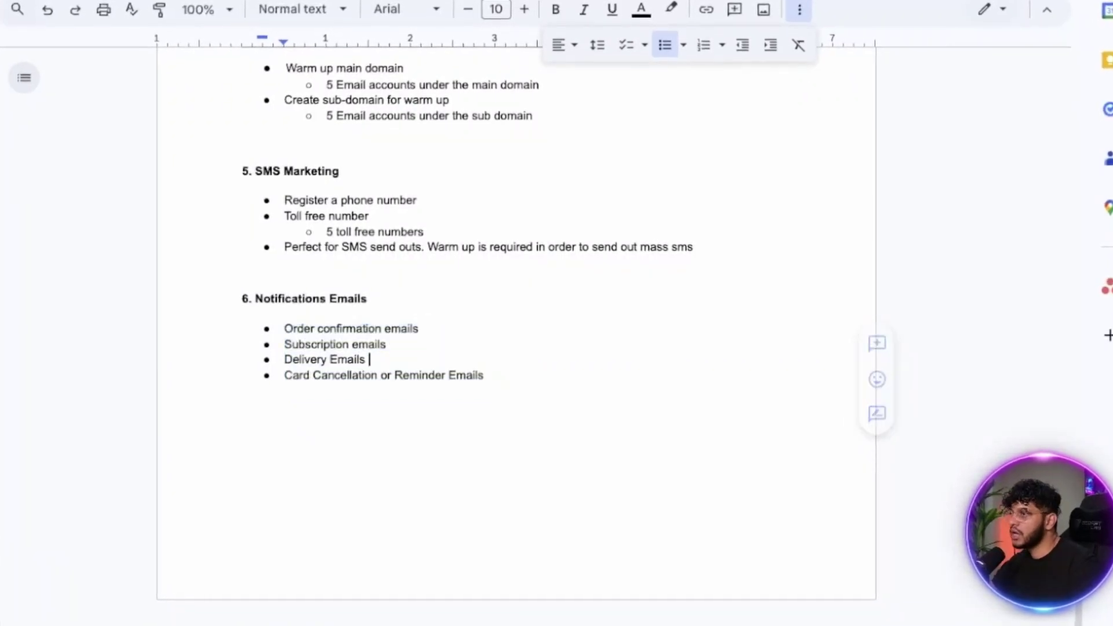
drag(488, 377, 284, 328)
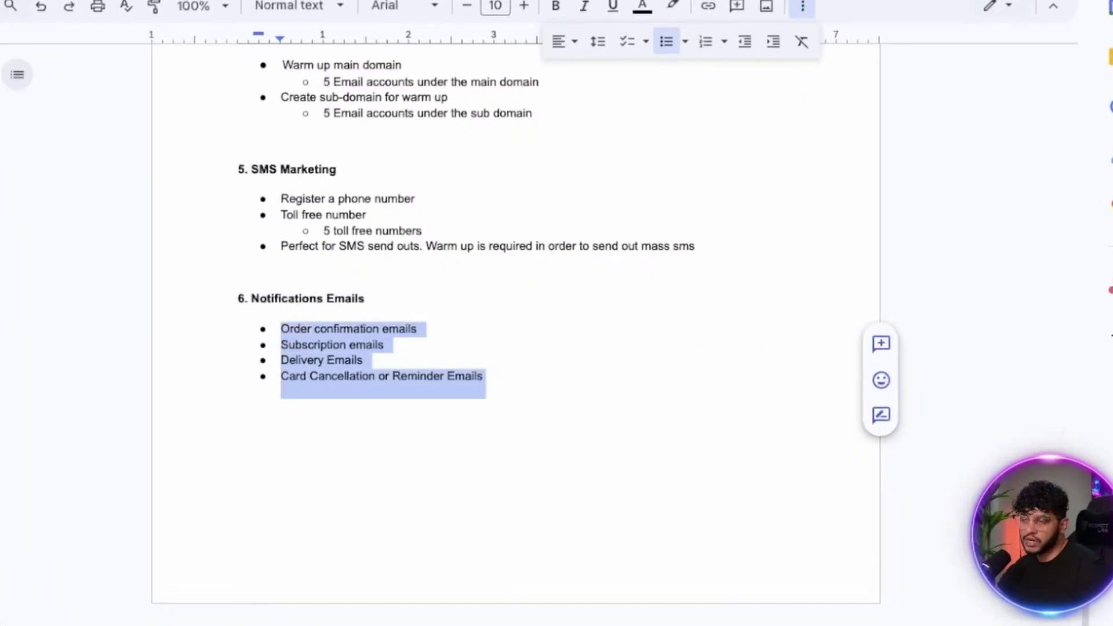